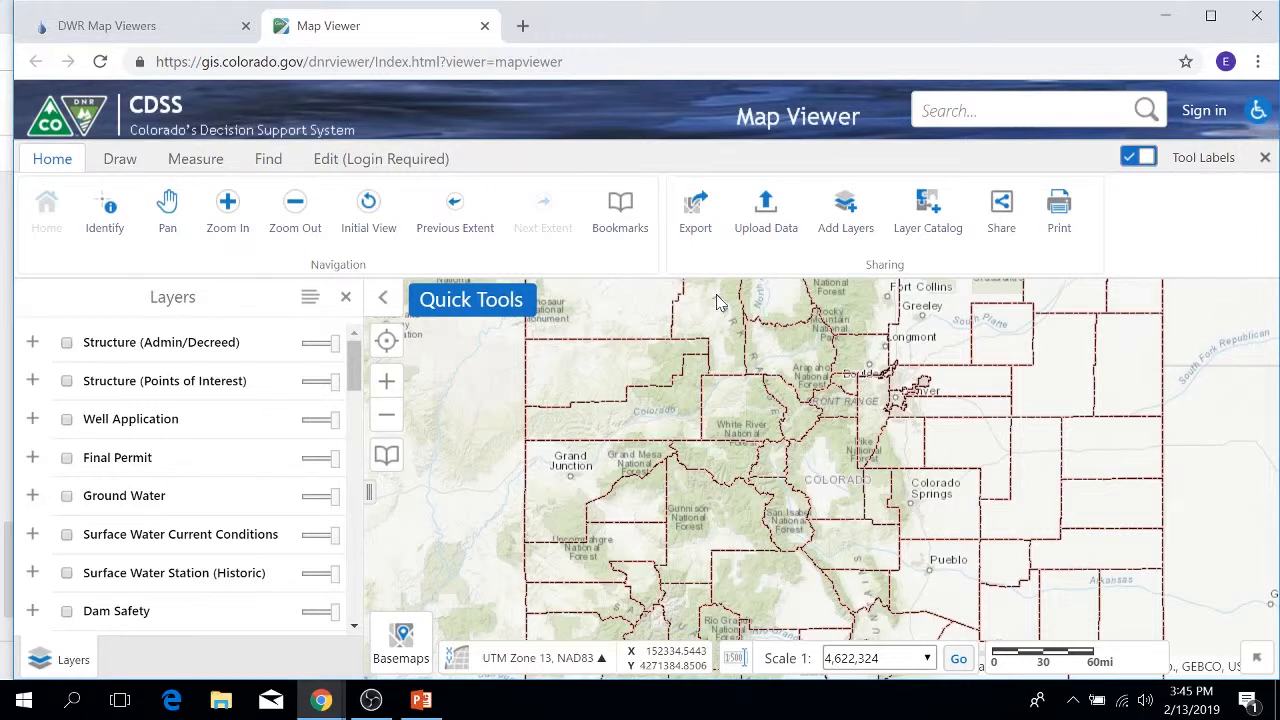
Step: Search the map data by the applicant's name
left_click(922, 110)
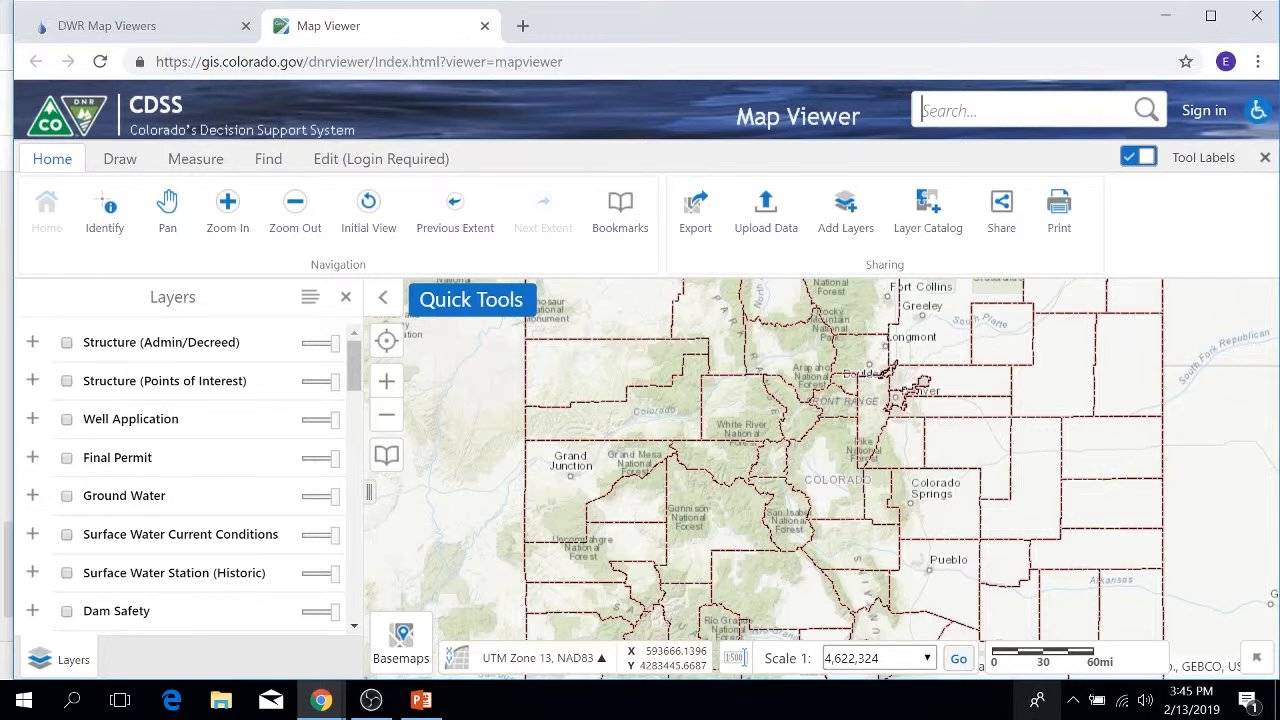
key("Return")
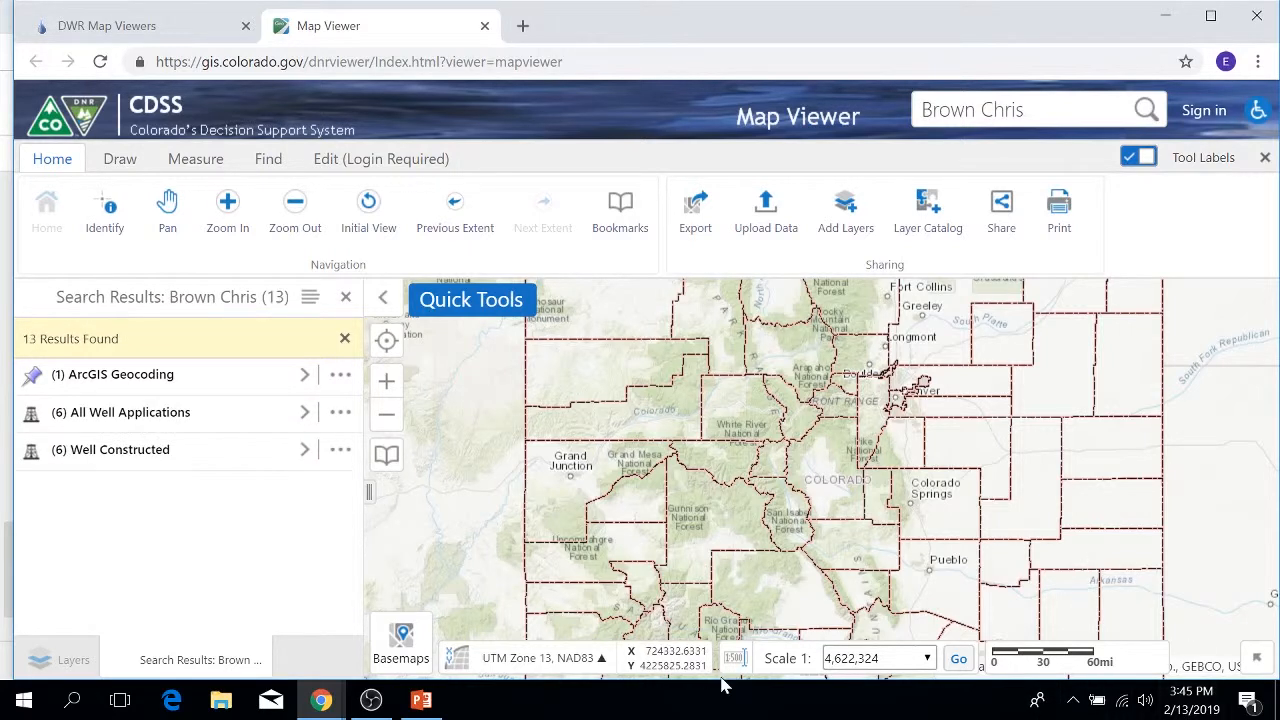
Step: Browse the six matching well applications, then return to the 13-result grouped summary
left_click(305, 413)
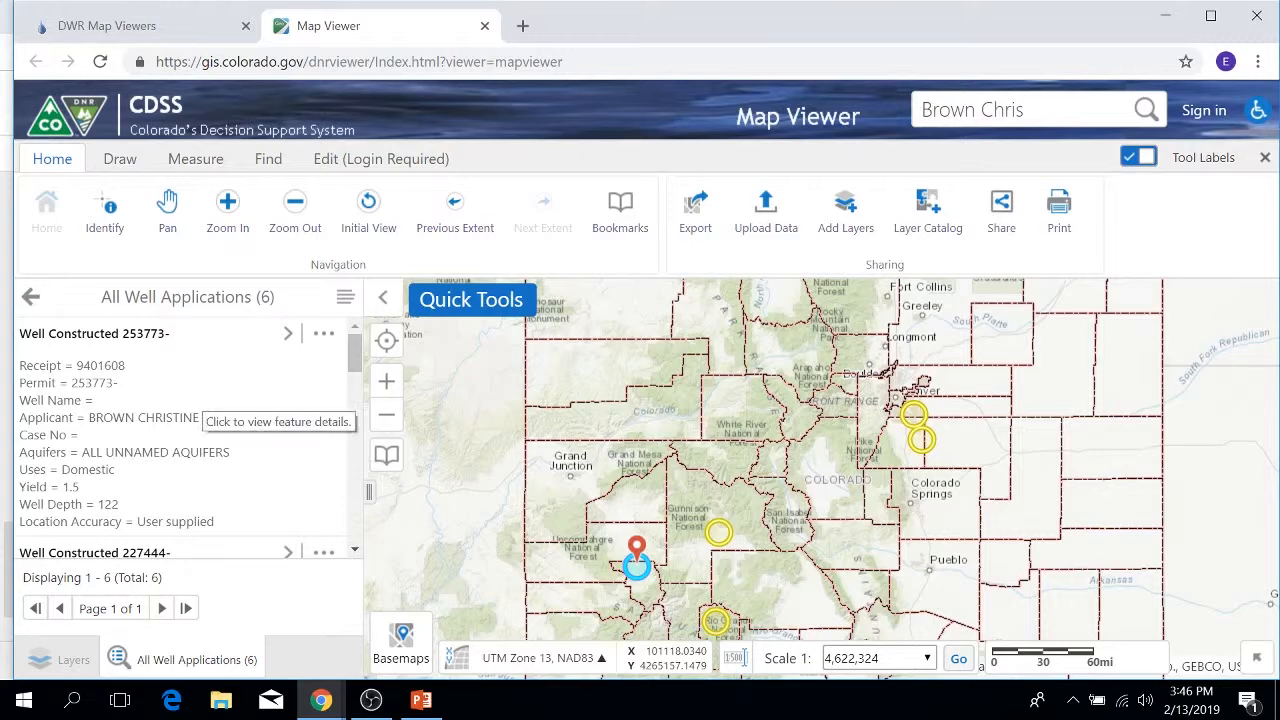
scroll(180, 420, "down", 2)
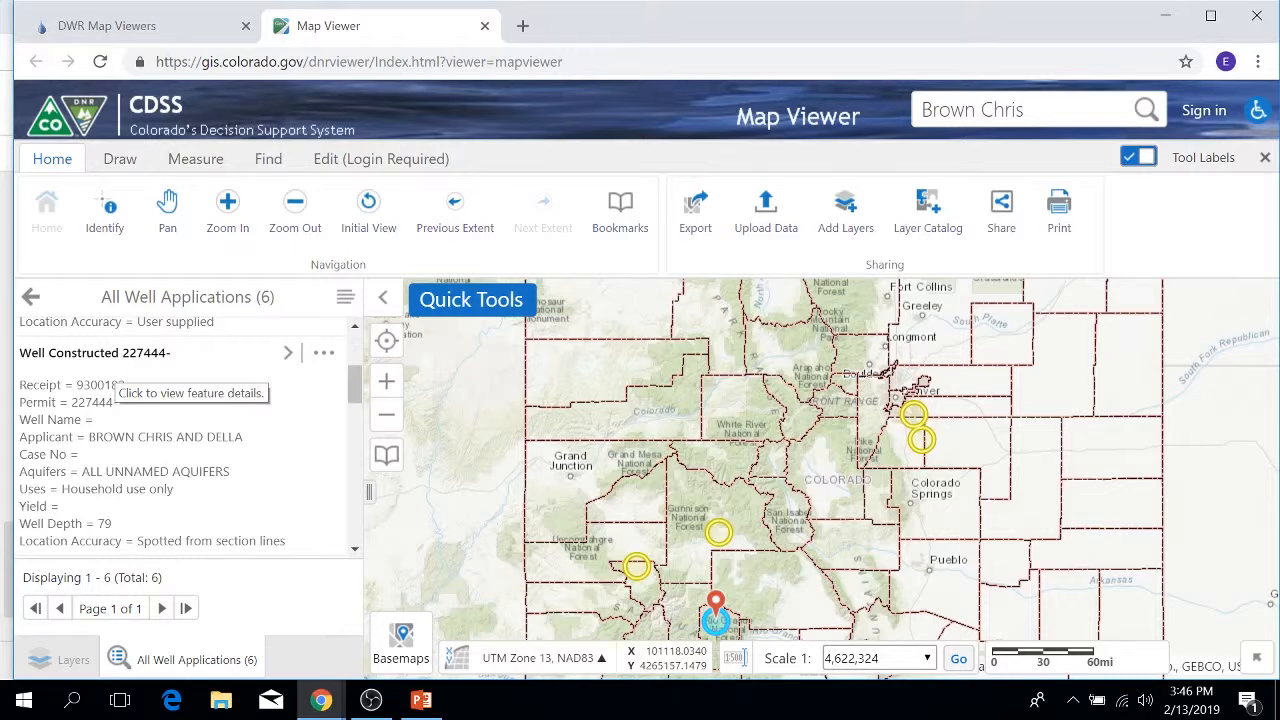
scroll(126, 470, "down", 1)
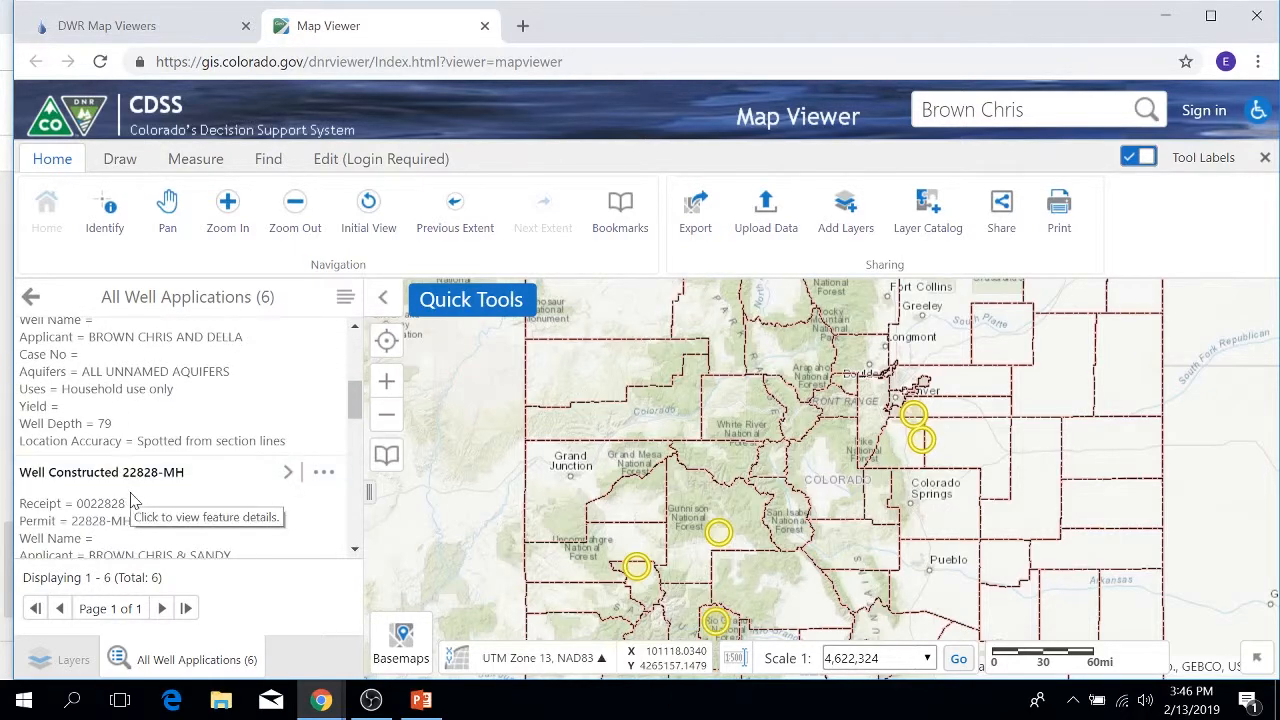
scroll(130, 485, "down", 1)
scroll(130, 485, "down", 2)
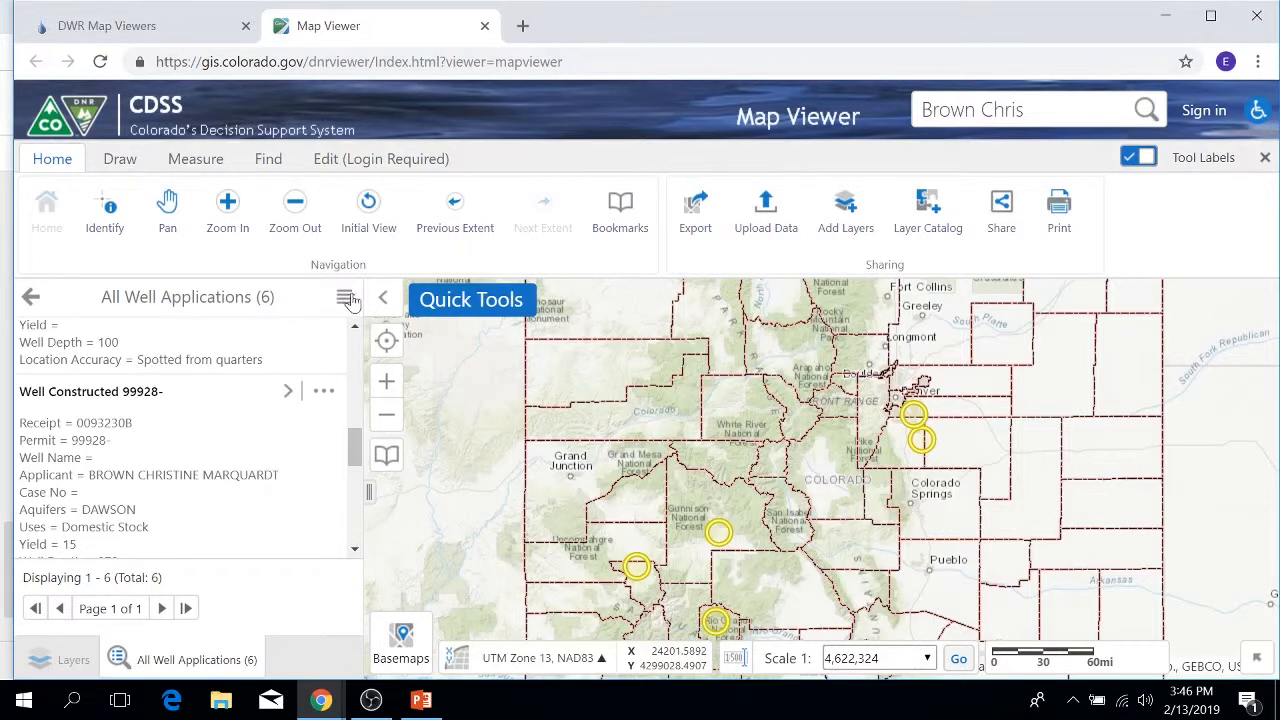
left_click(30, 297)
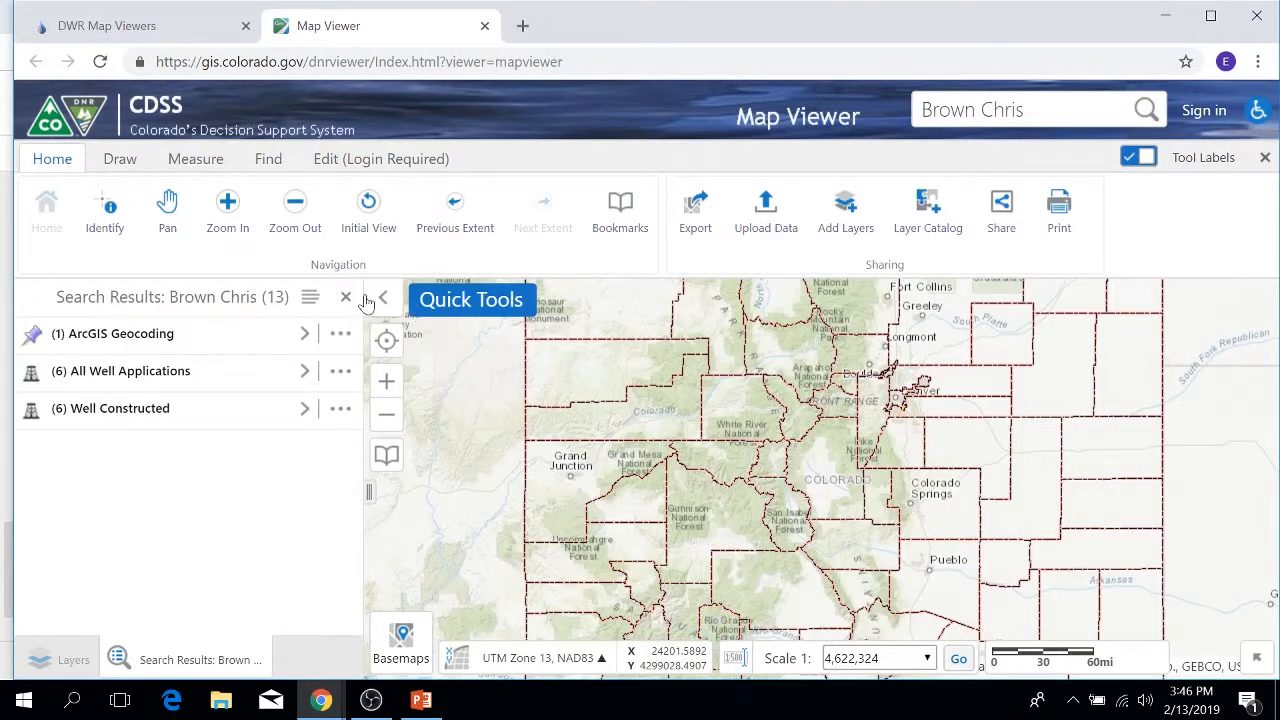
Step: Close the previous results and search for WDID 0100501
left_click(346, 297)
left_click_drag(1016, 110, 762, 103)
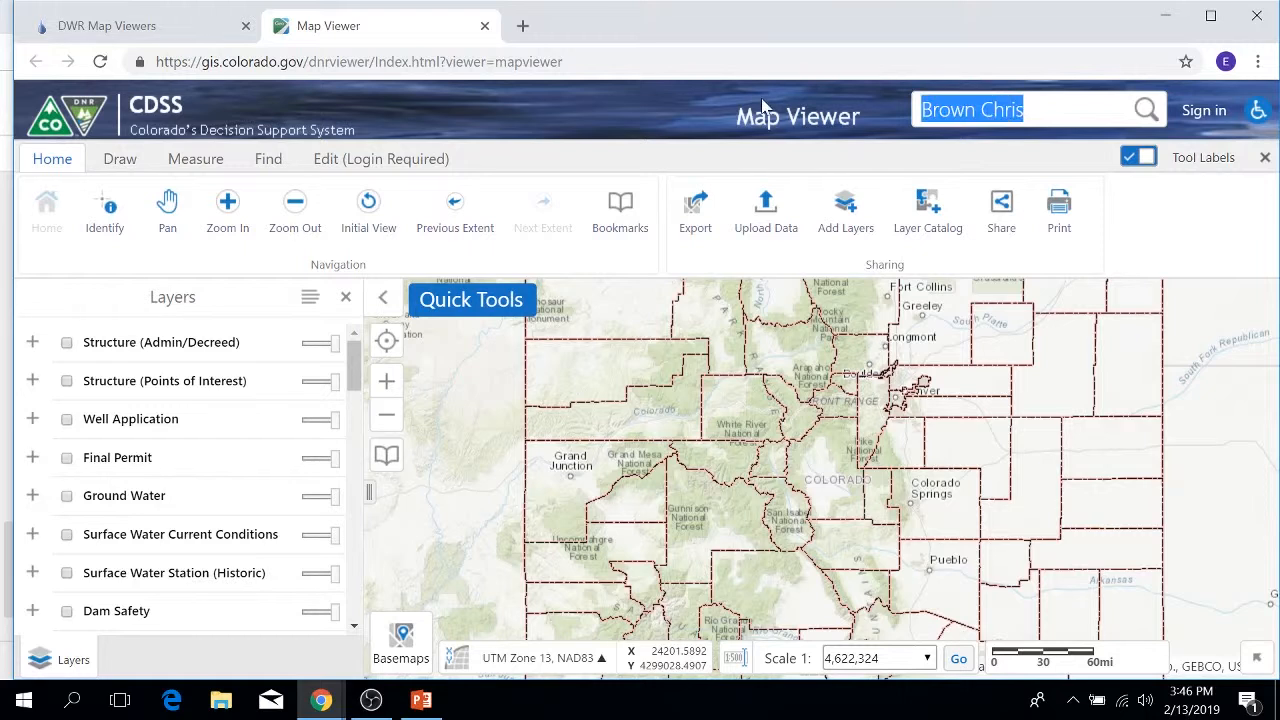
type("01")
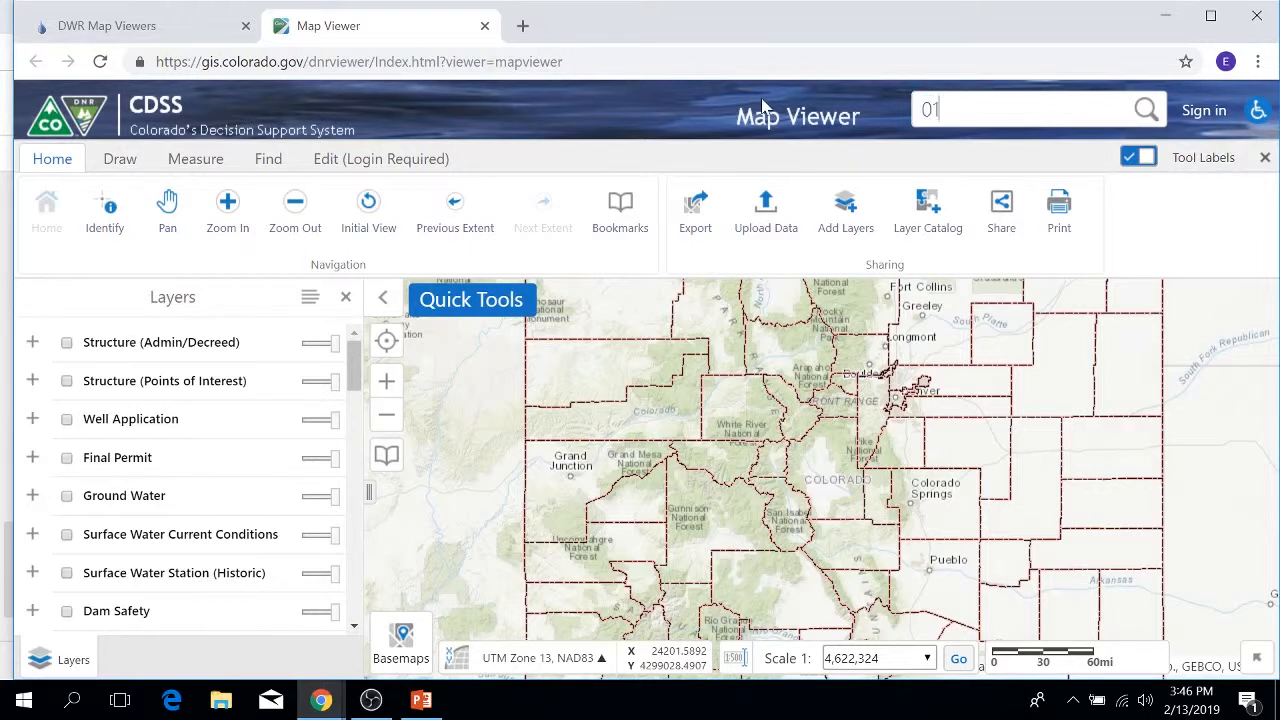
type("00501")
key("Return")
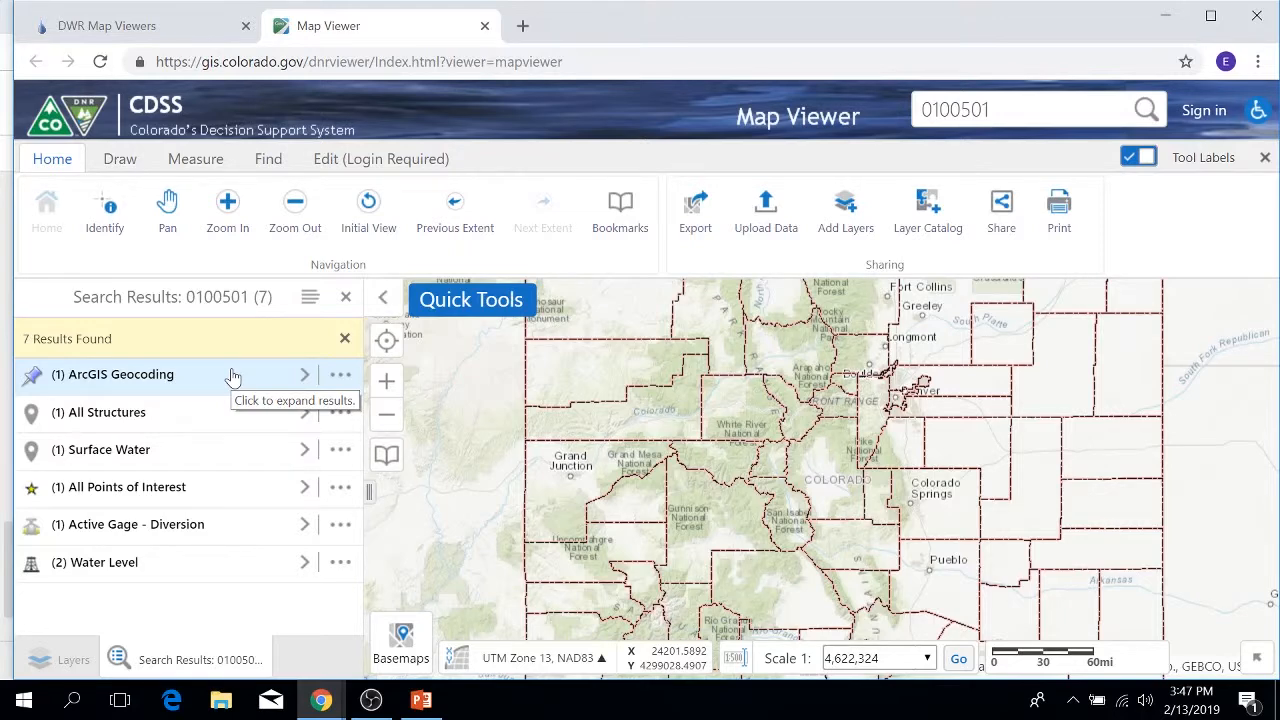
Step: Inspect the EMPIRE DITCH Surface Water match, then close the search results
left_click(305, 452)
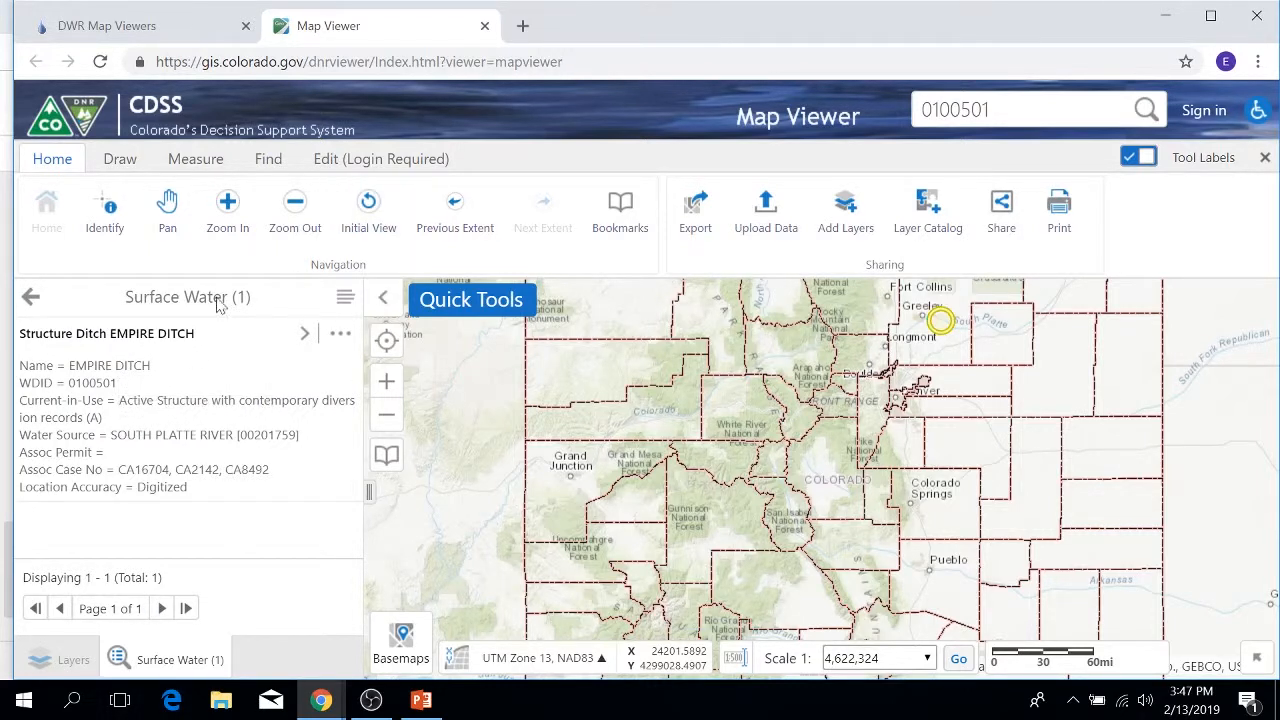
left_click(30, 296)
left_click(345, 297)
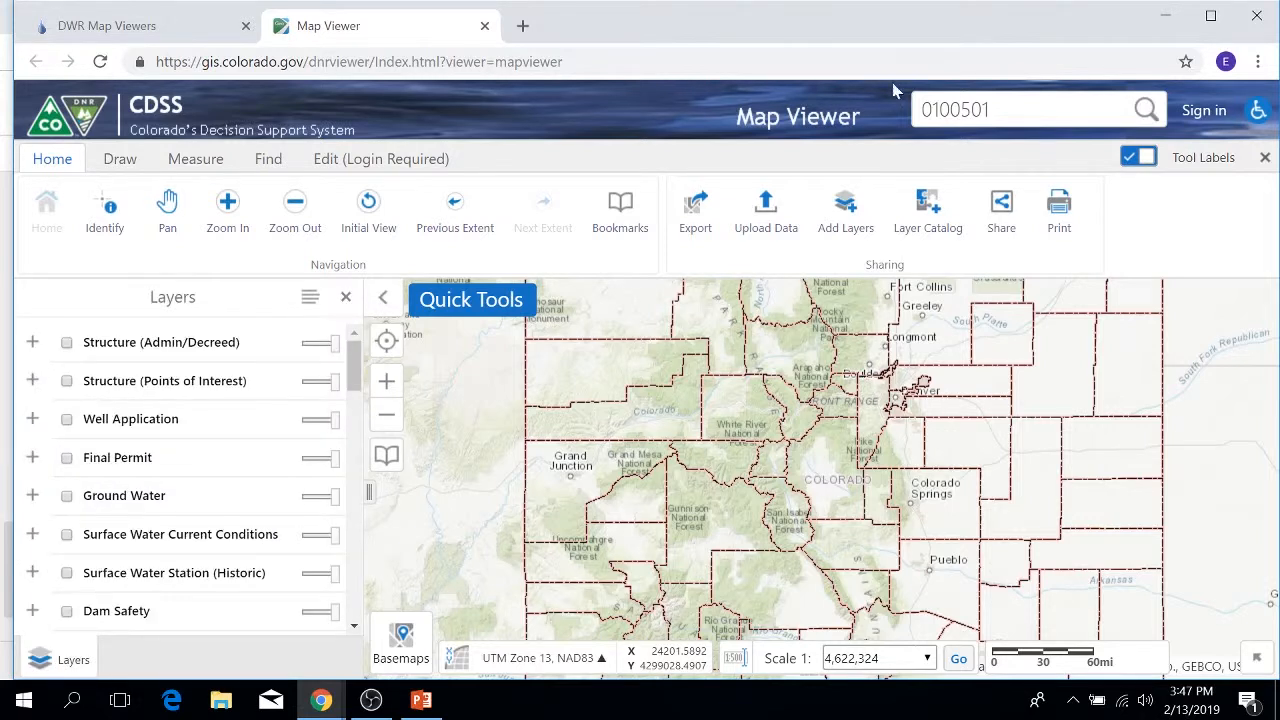
Step: Replace the search text with 12345 and run the search
left_click_drag(990, 110, 838, 100)
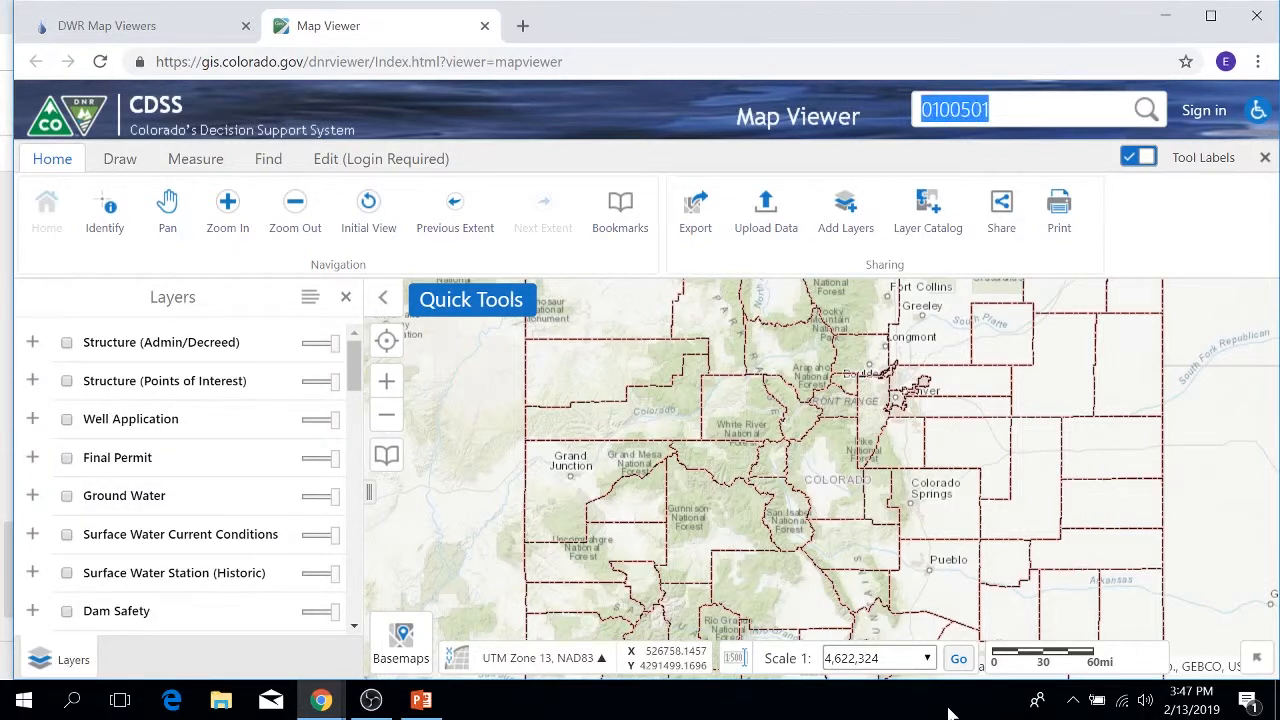
type("12345")
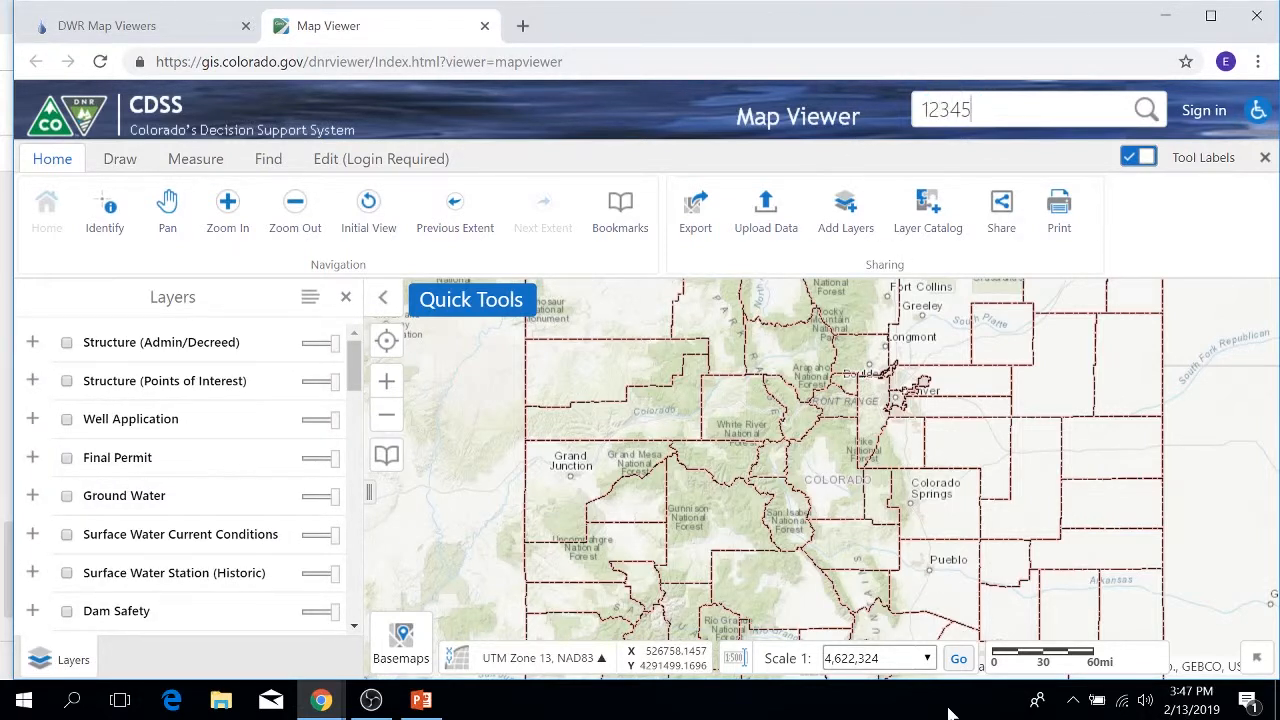
key("Return")
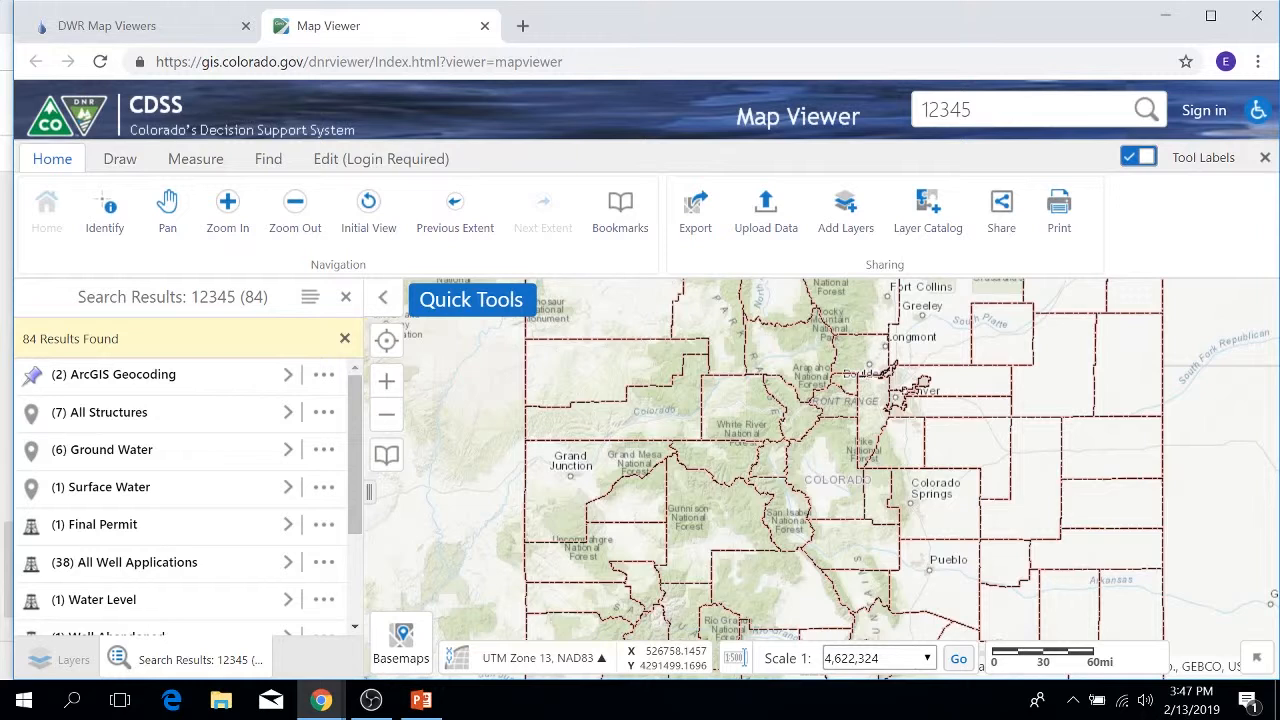
Step: Inspect the Final Permit 12345-FP match and the seven matching structures
left_click(290, 536)
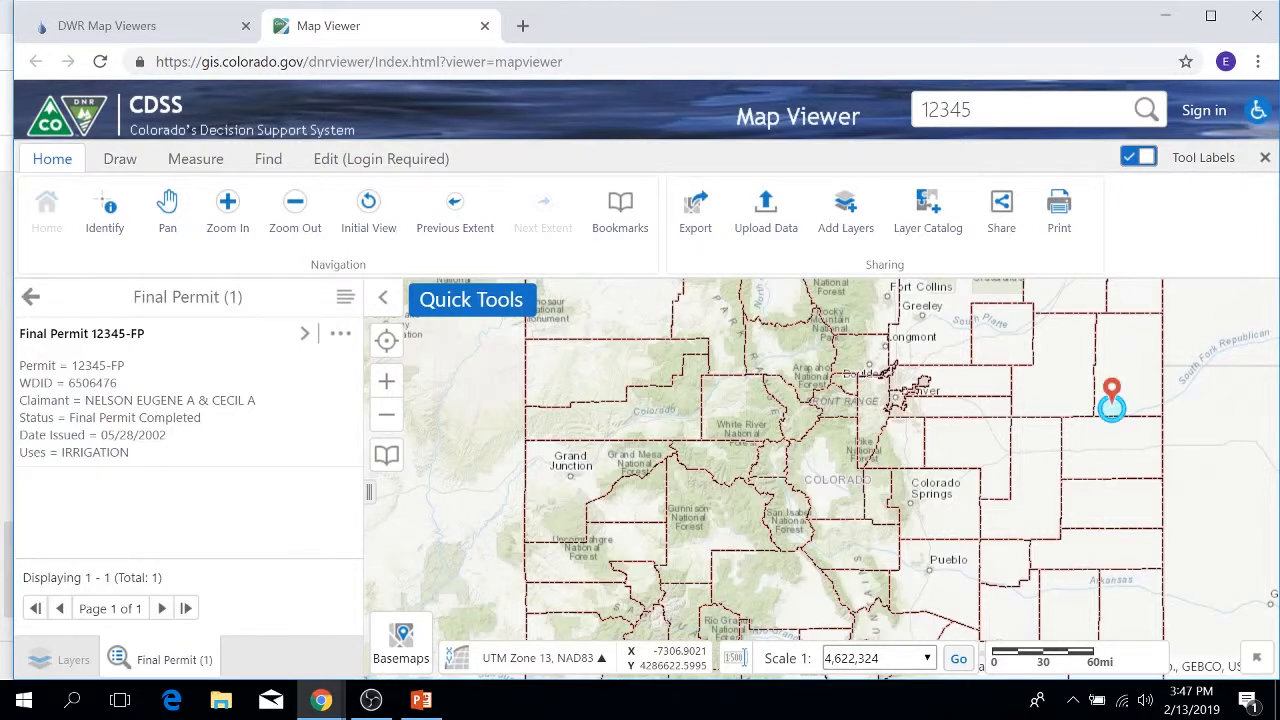
left_click(29, 296)
left_click(289, 372)
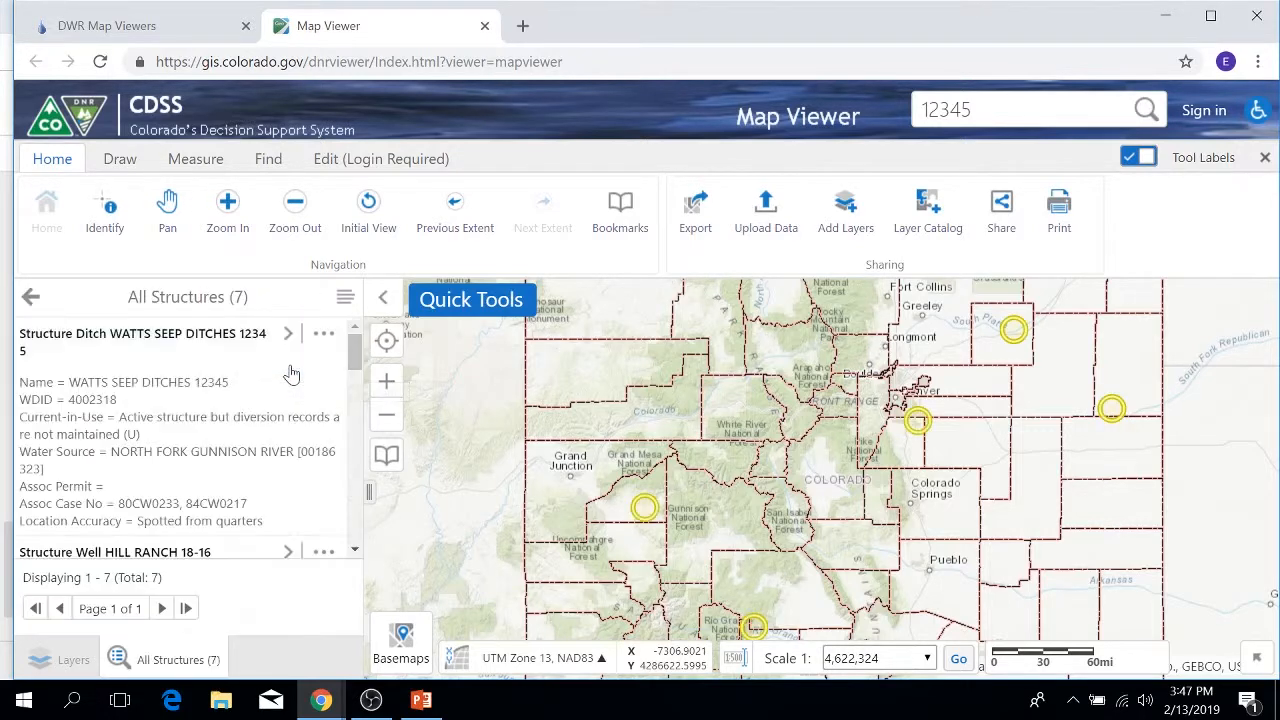
scroll(260, 395, "down", 1)
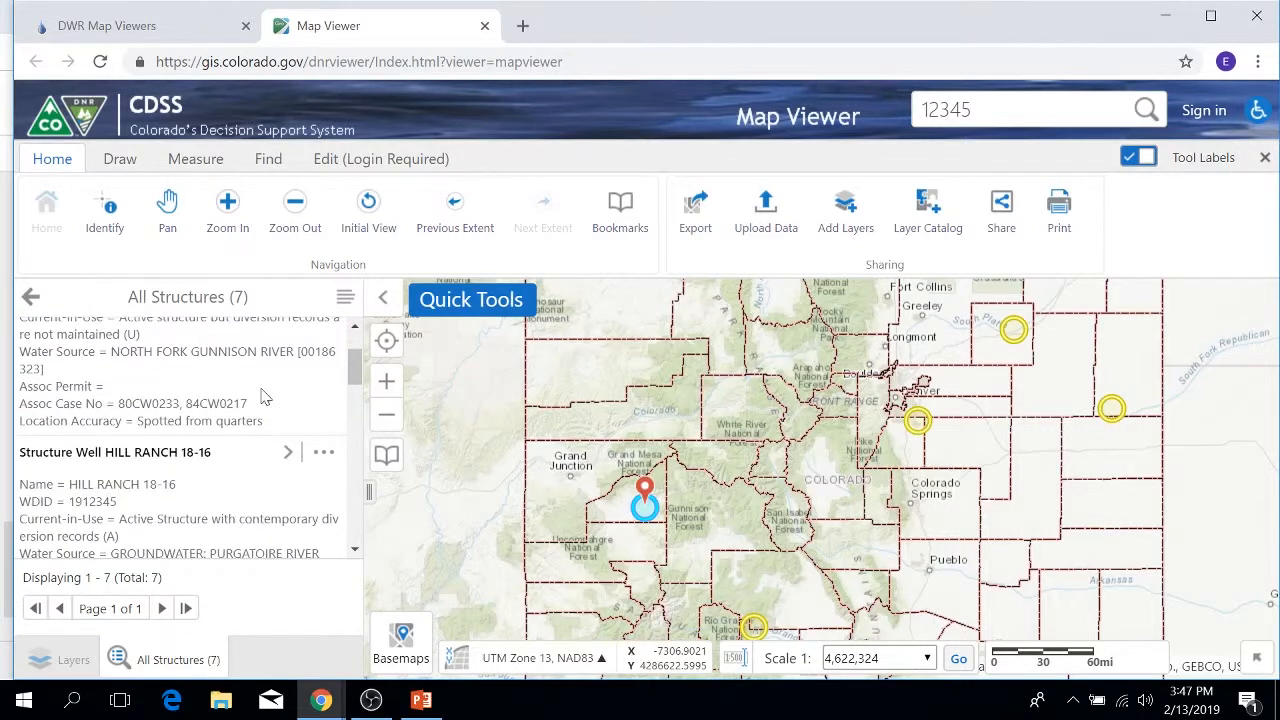
mouse_move(321, 700)
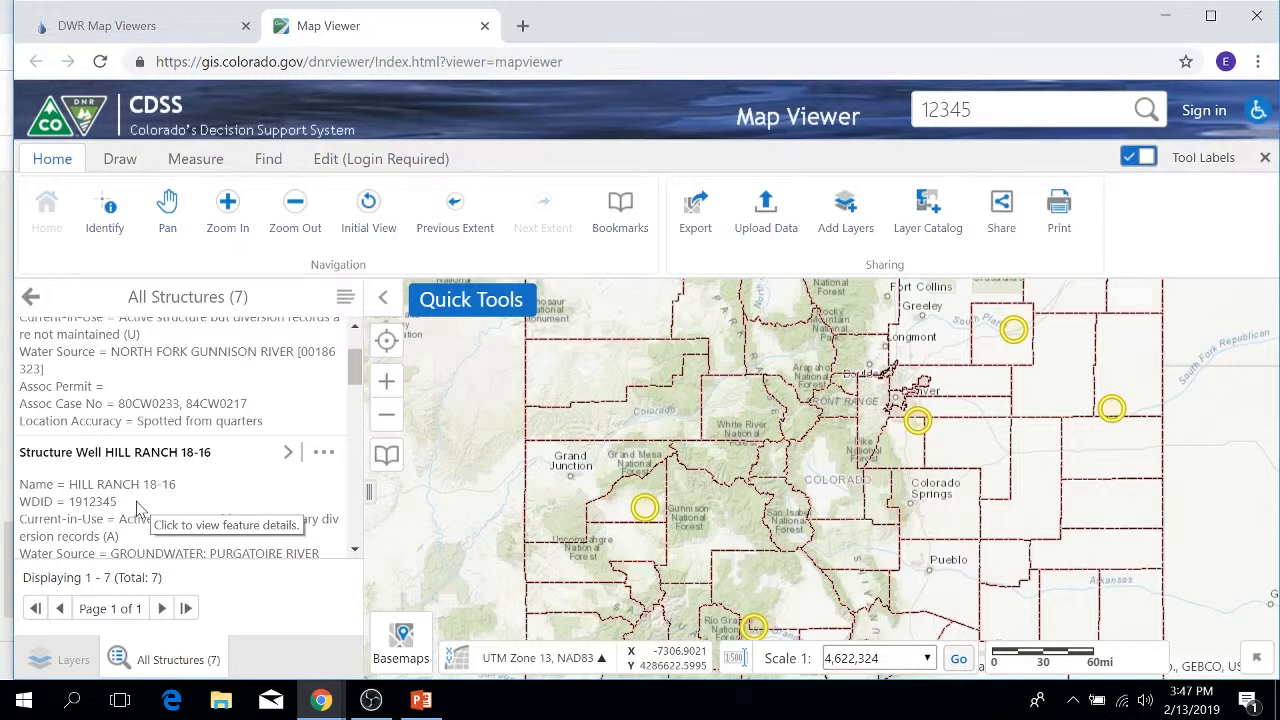
Step: Close the search results and bring up the Quick Tools list
left_click(31, 296)
left_click(345, 297)
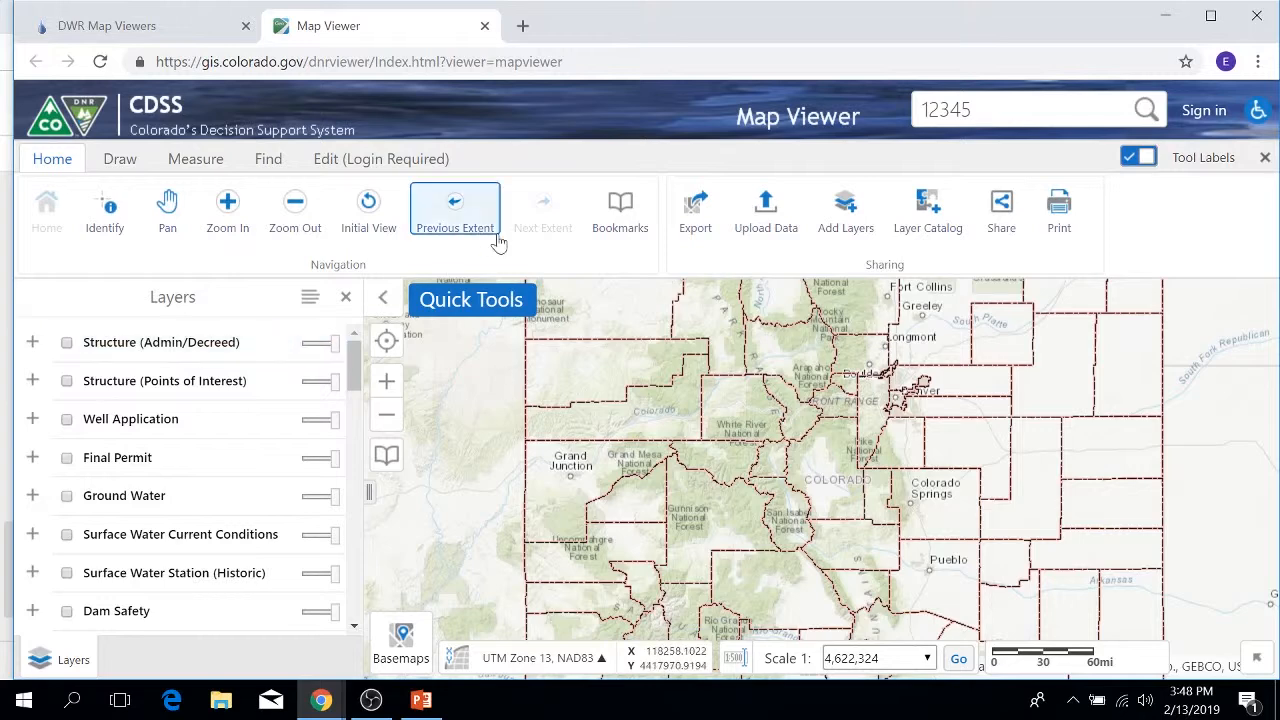
left_click(471, 305)
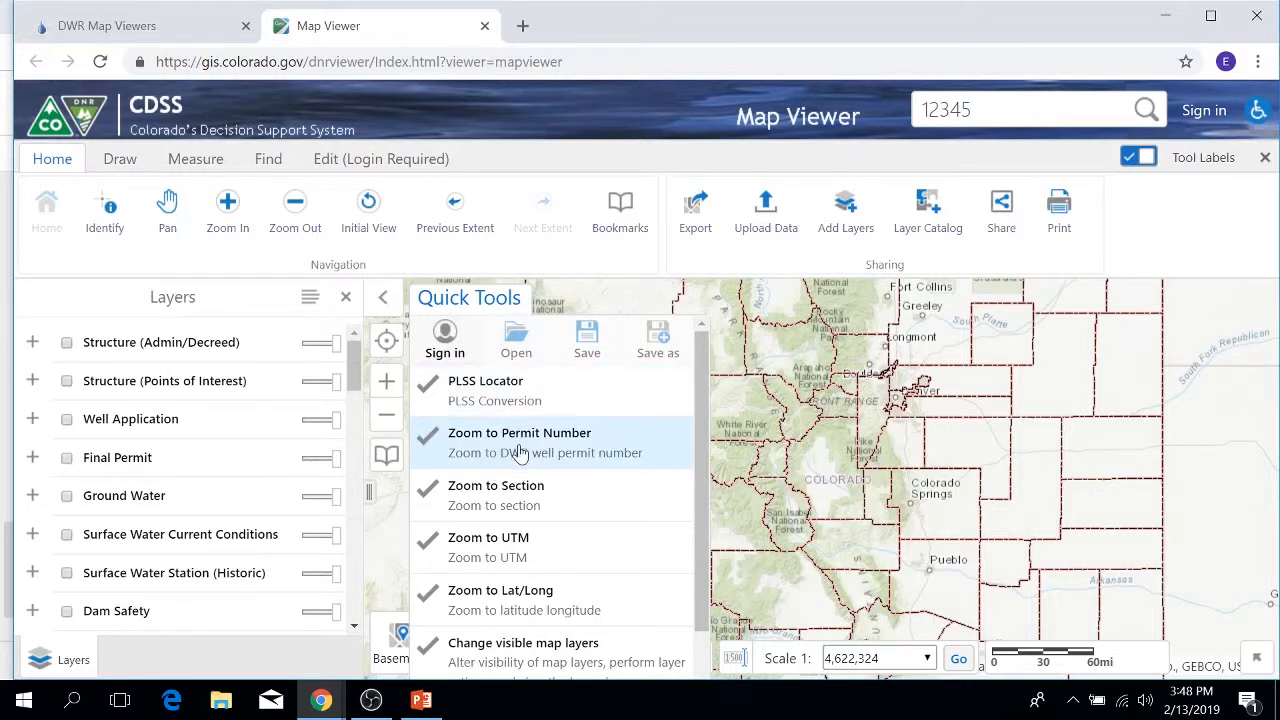
Step: Launch the PLSS Locator from the Quick Tools list
scroll(519, 508, "down", 1)
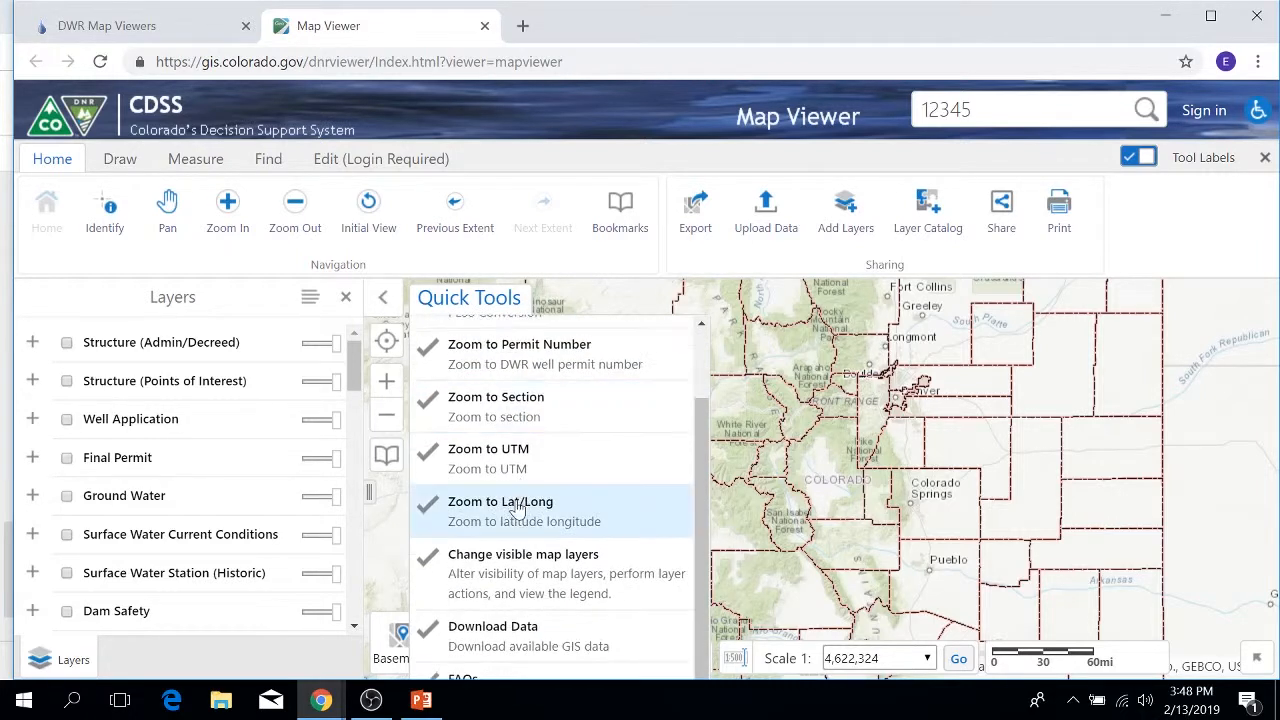
scroll(519, 503, "up", 1)
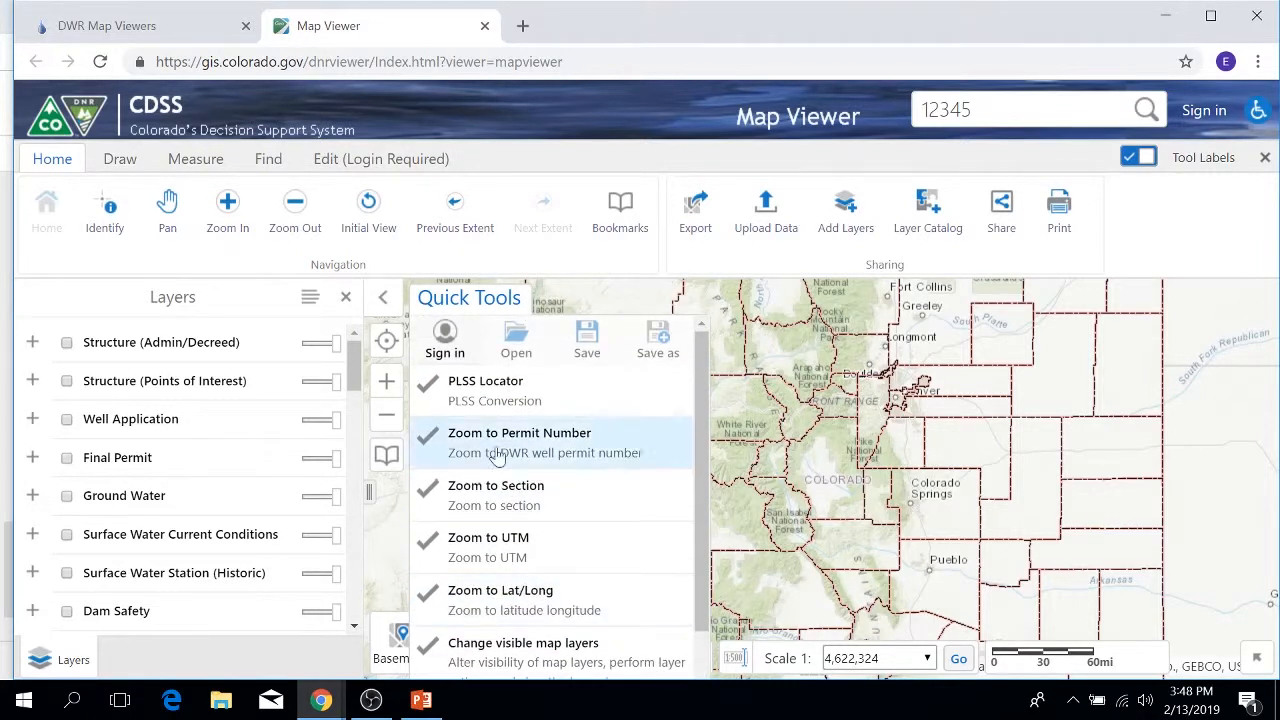
left_click(472, 390)
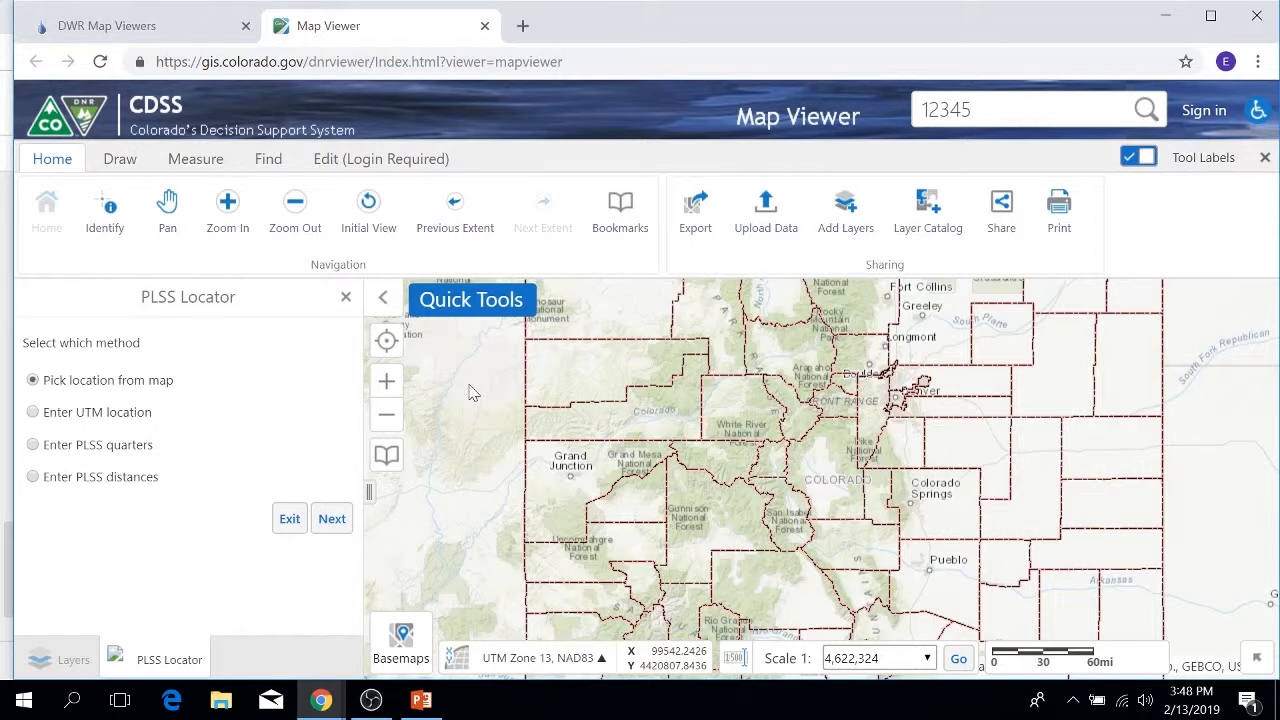
Step: Zoom into north Denver and proceed with the Pick location from map method
scroll(883, 413, "up", 2)
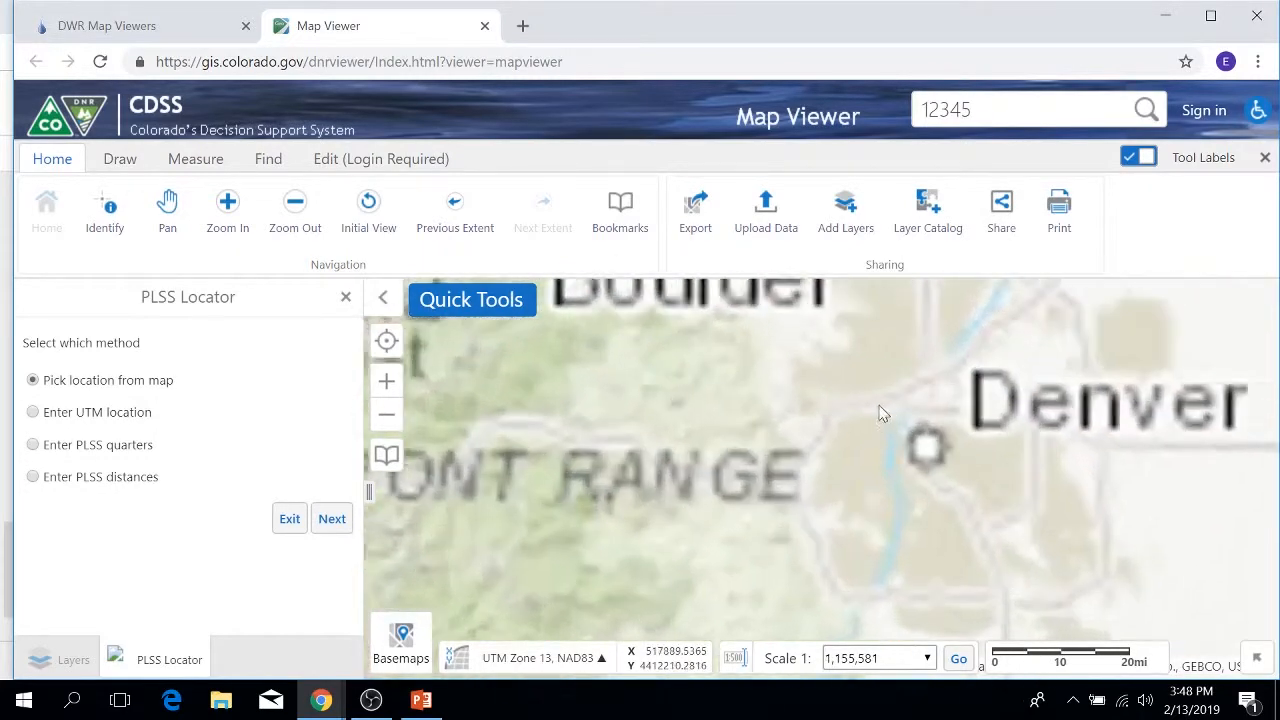
scroll(982, 382, "up", 2)
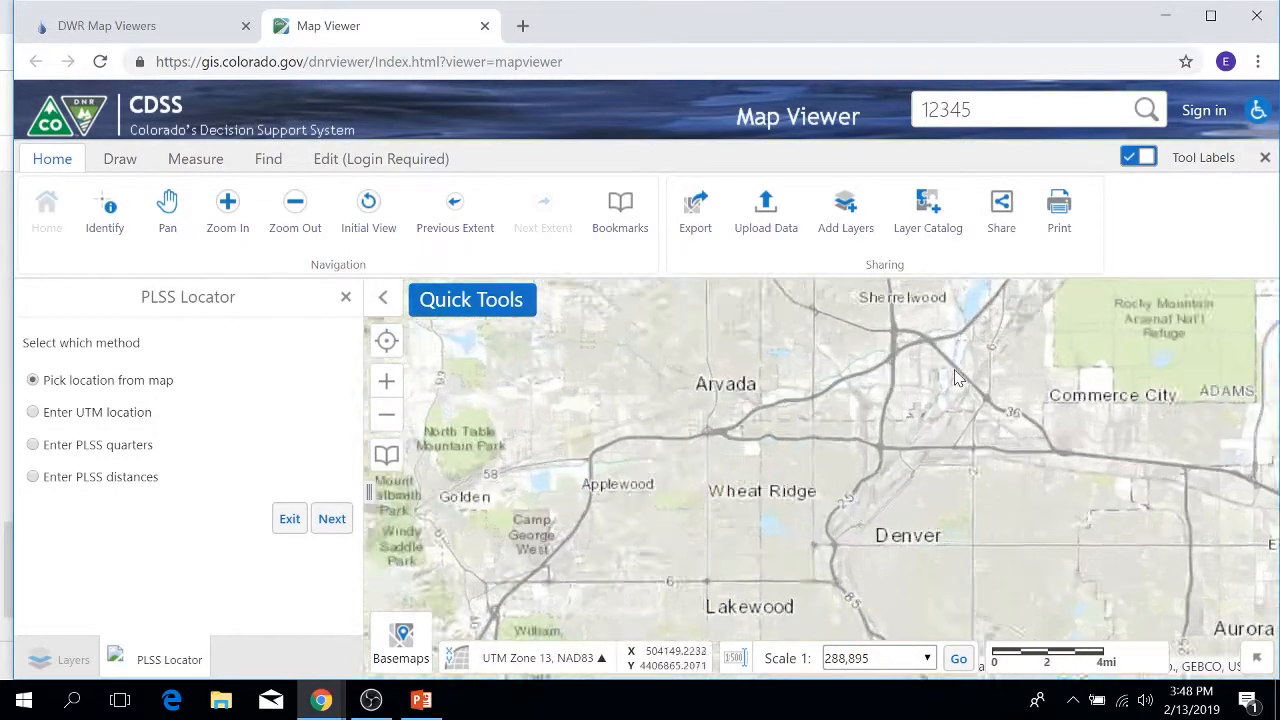
scroll(955, 378, "up", 1)
scroll(957, 373, "up", 2)
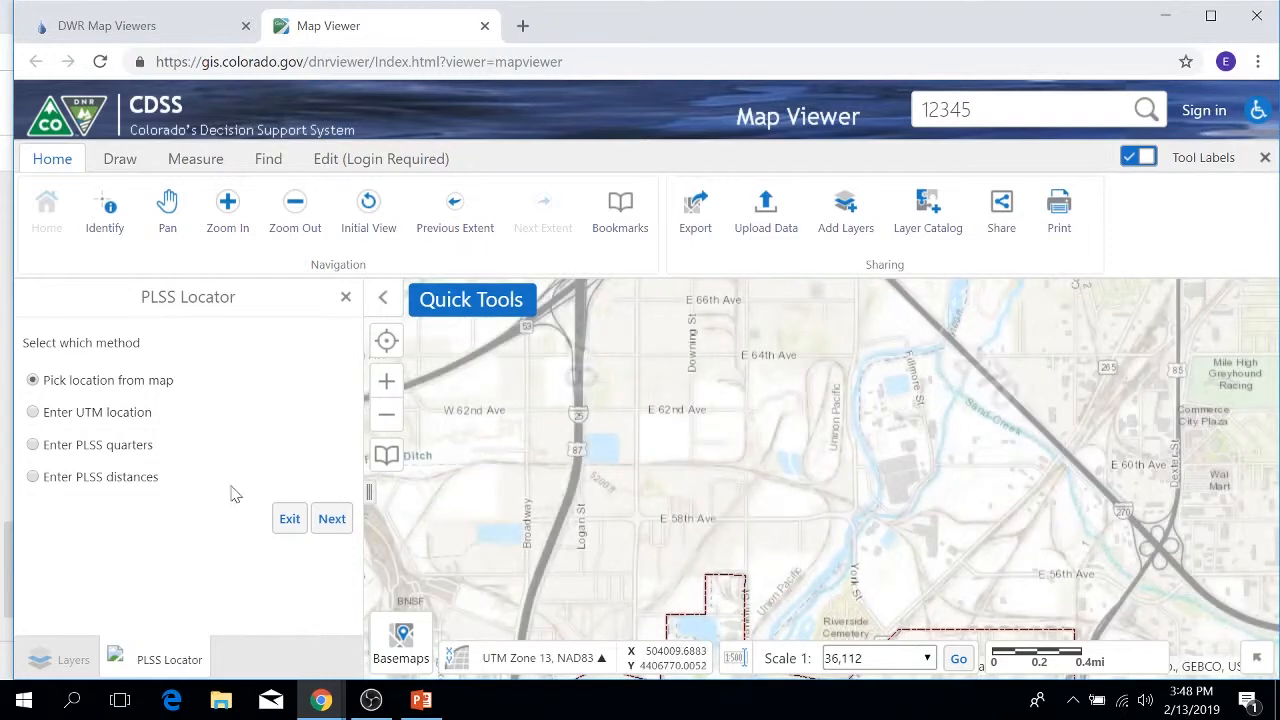
left_click(336, 522)
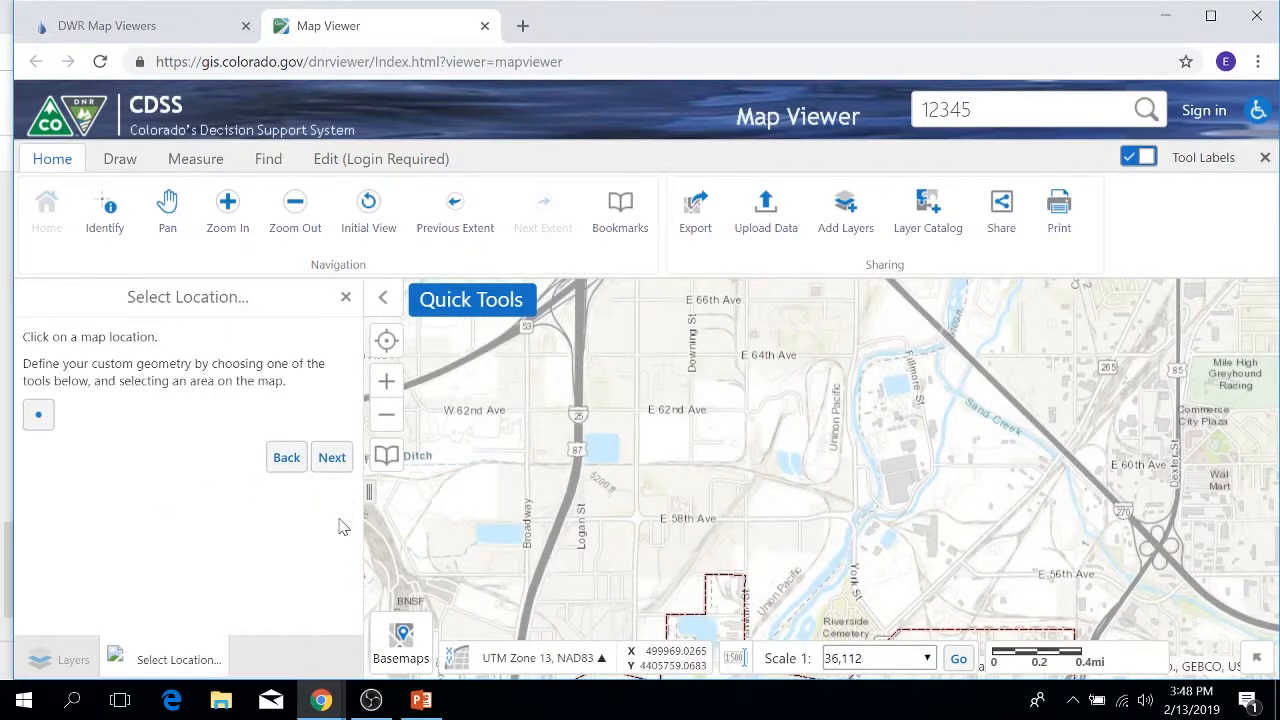
Step: Pick a point east of W 62nd Ave to get Sixth Principal, T3 S, R68 W, Section 11, NE NE
left_click(40, 418)
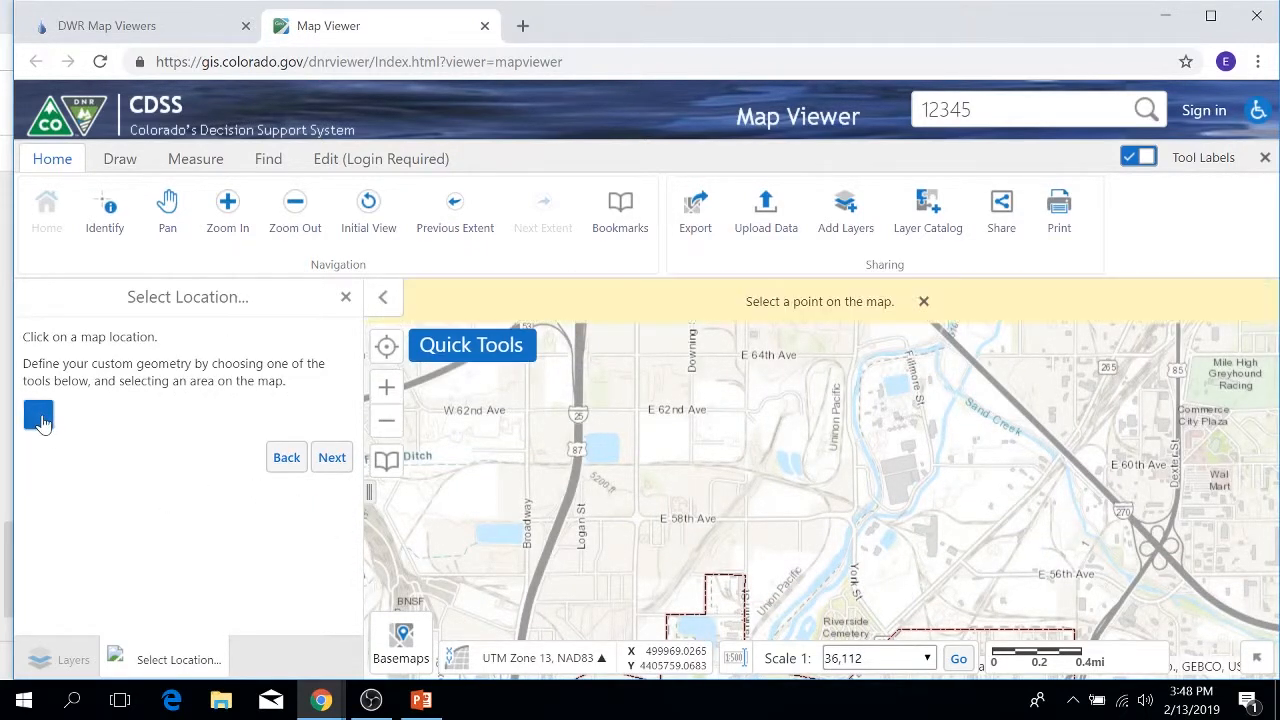
left_click(819, 404)
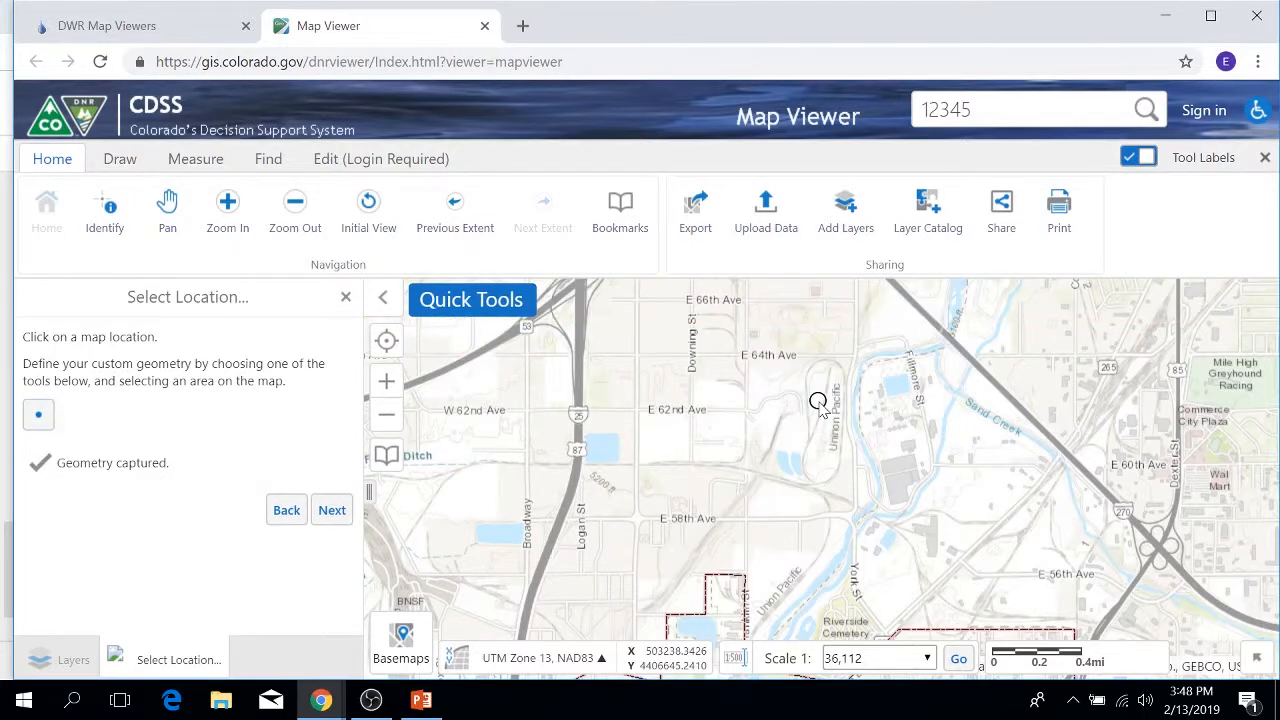
left_click(336, 510)
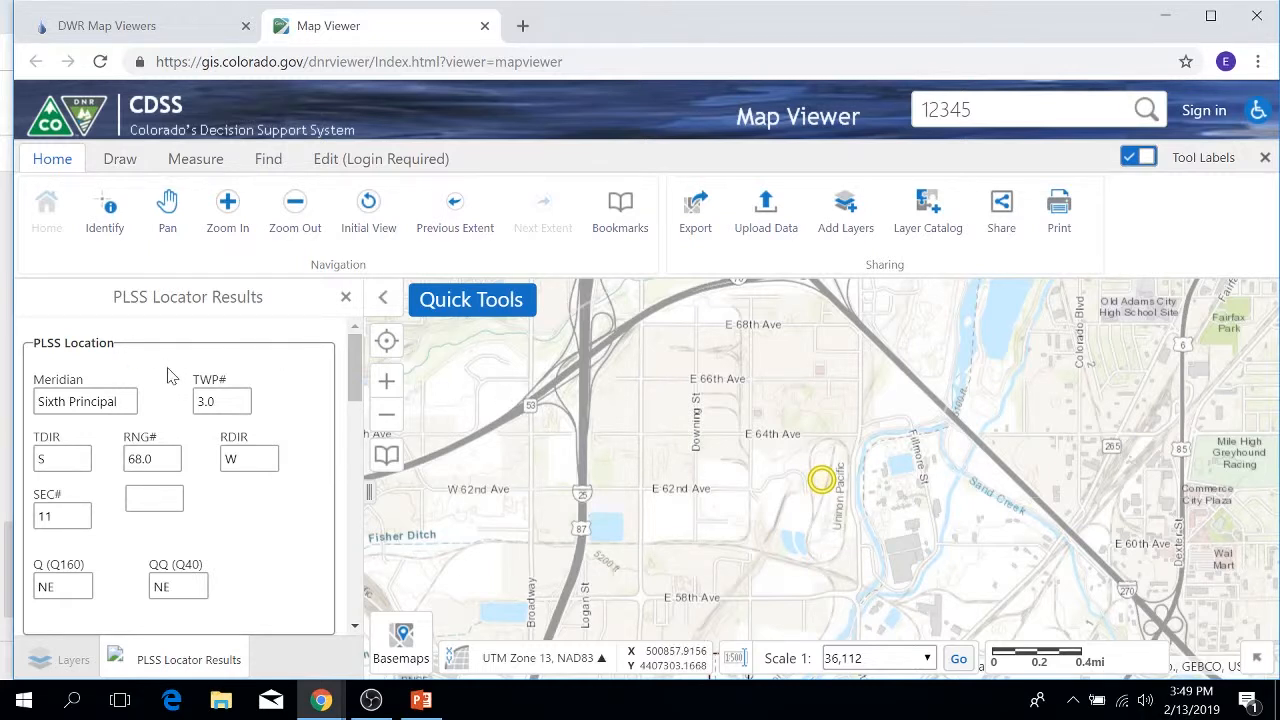
scroll(170, 373, "down", 1)
scroll(170, 373, "down", 1)
scroll(170, 373, "up", 3)
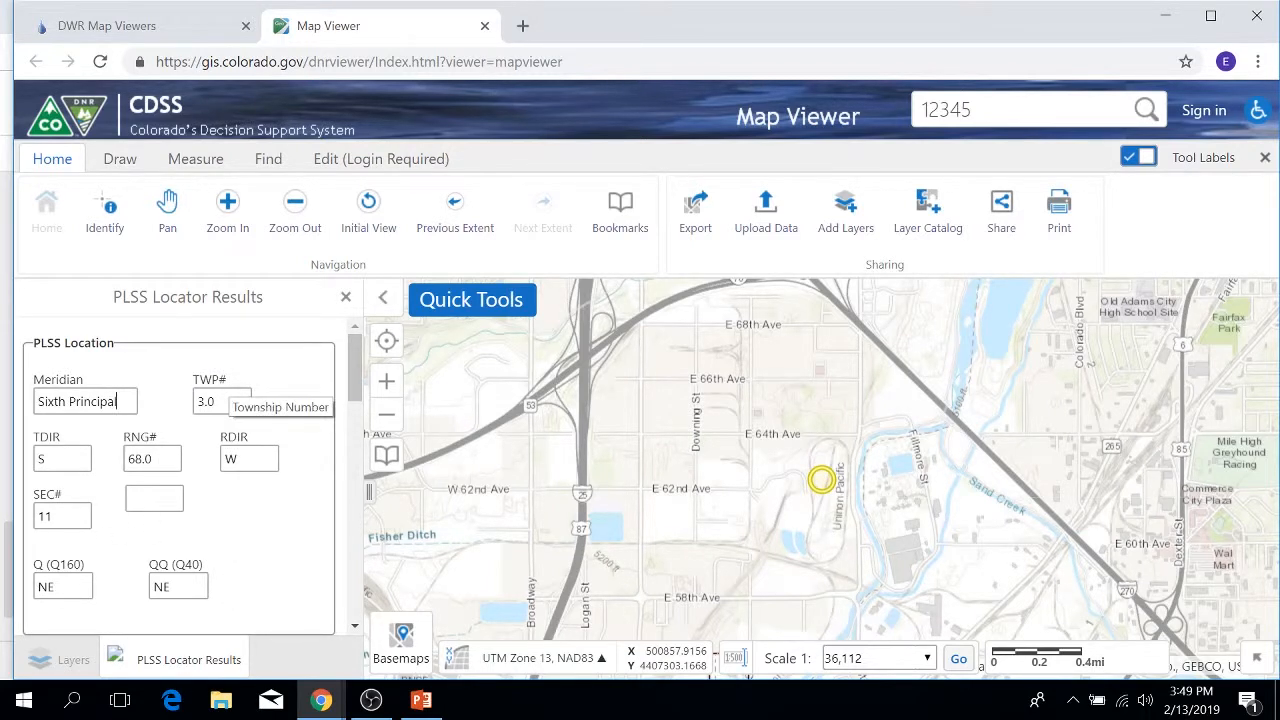
scroll(232, 413, "down", 3)
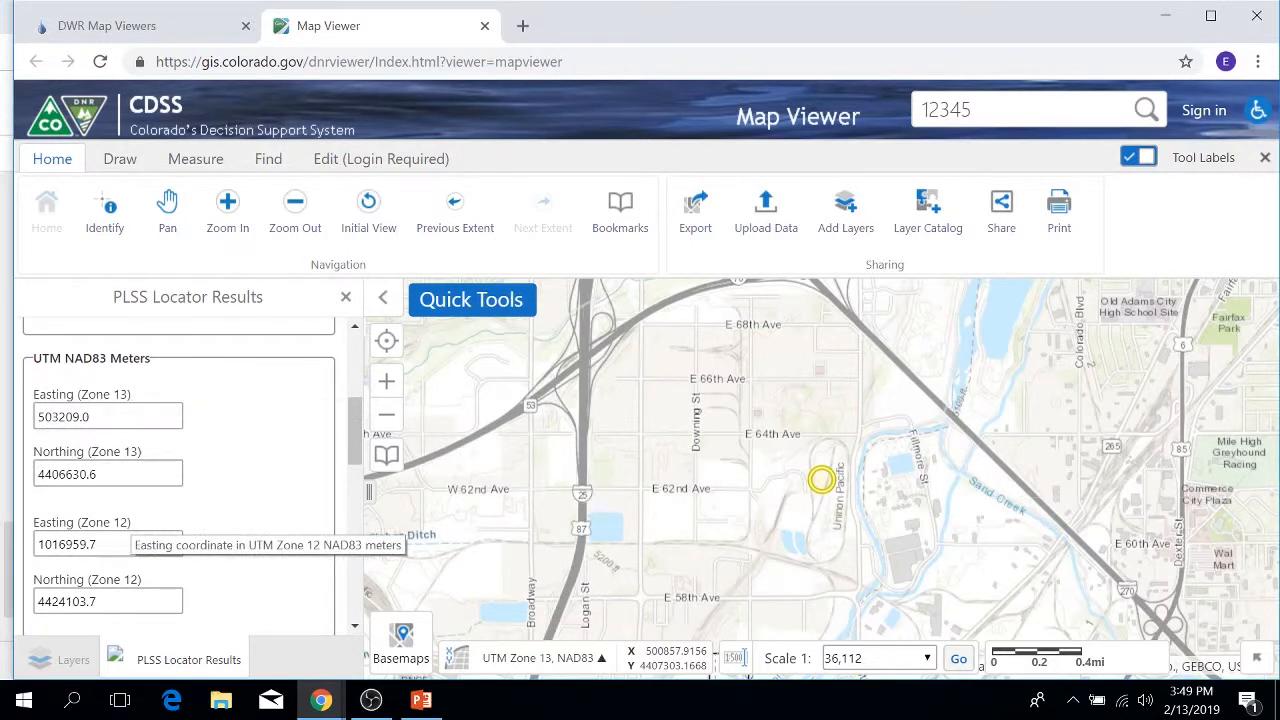
scroll(277, 494, "down", 3)
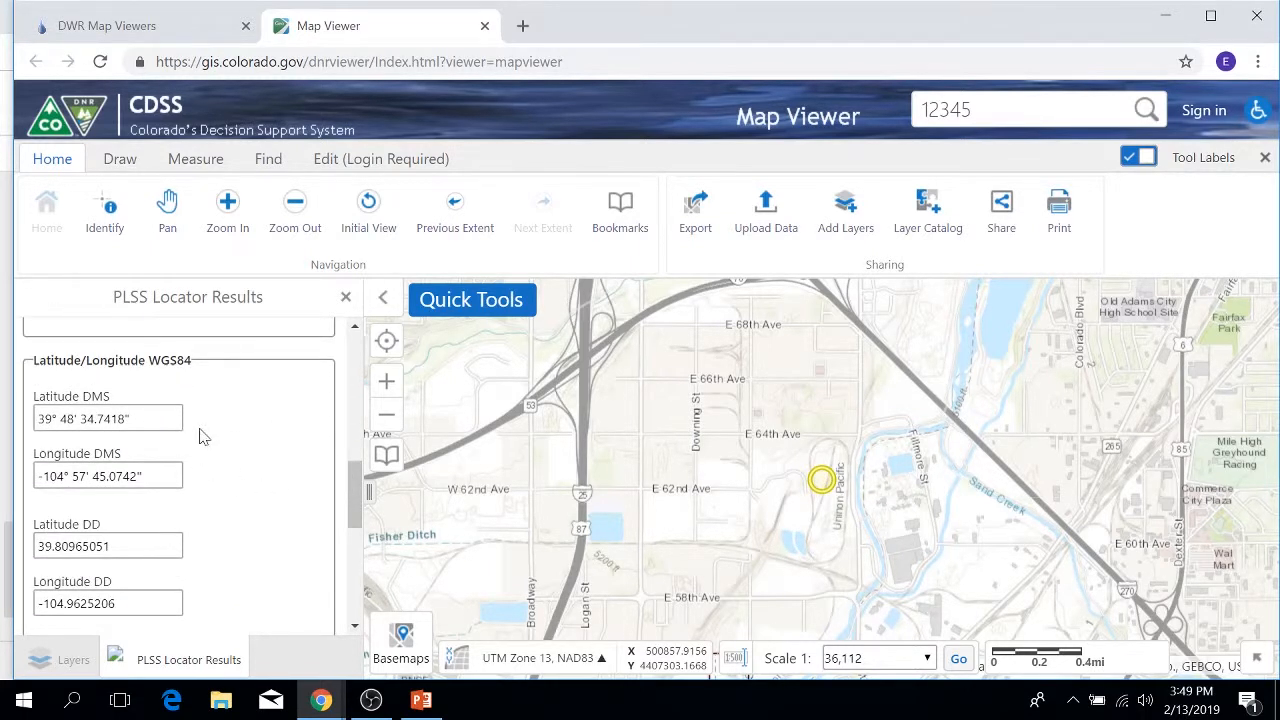
scroll(199, 435, "down", 6)
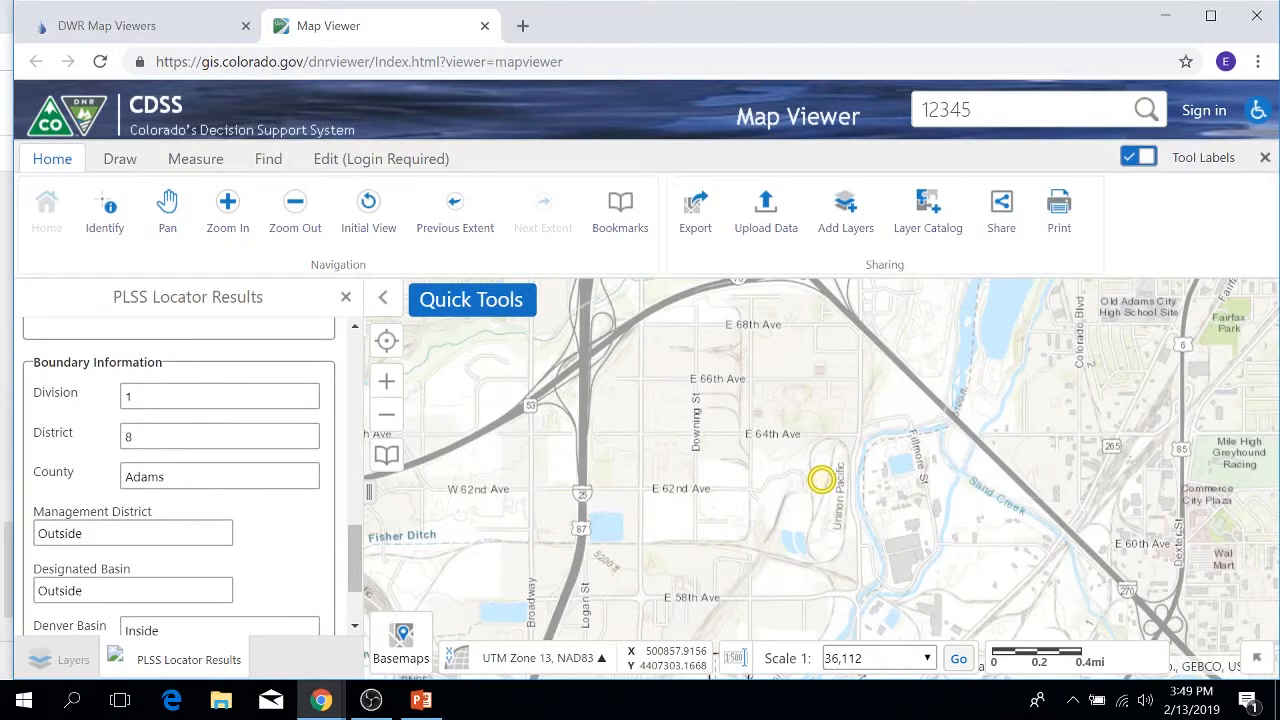
scroll(180, 470, "up", 1)
scroll(243, 618, "down", 1)
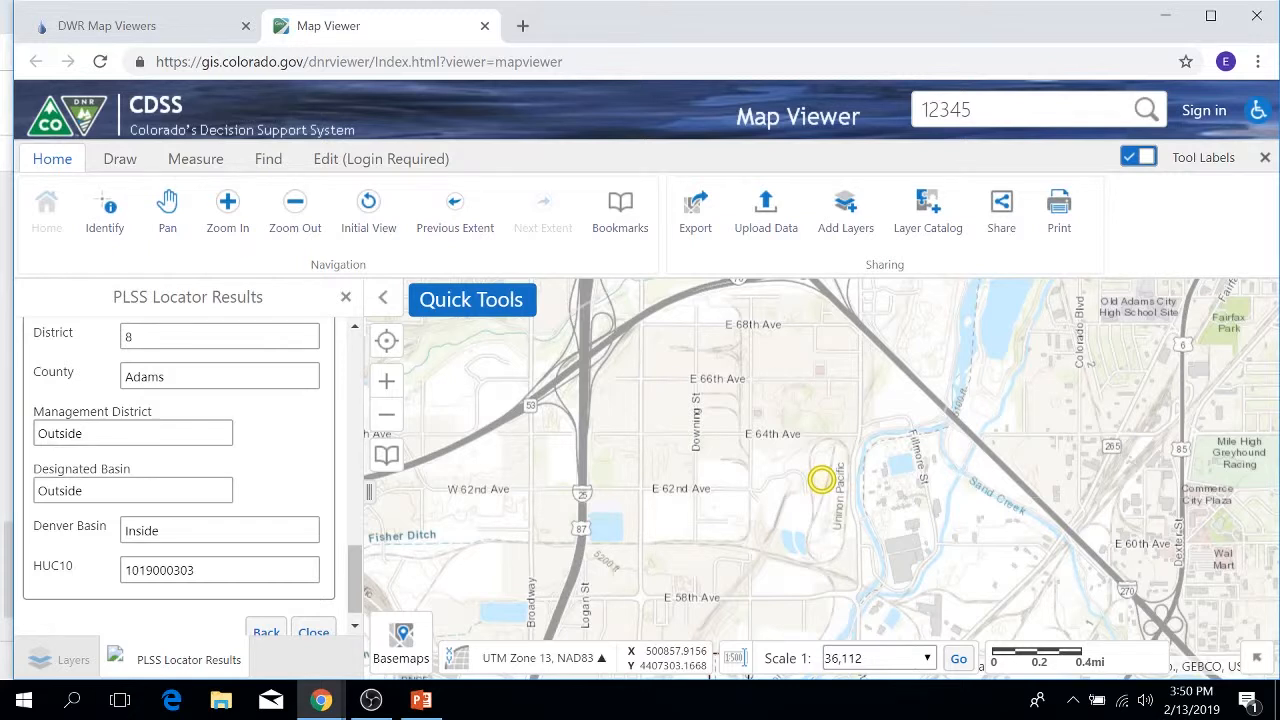
Step: Close the PLSS results and switch on the Structure (Admin/Decreed) layer
left_click(344, 300)
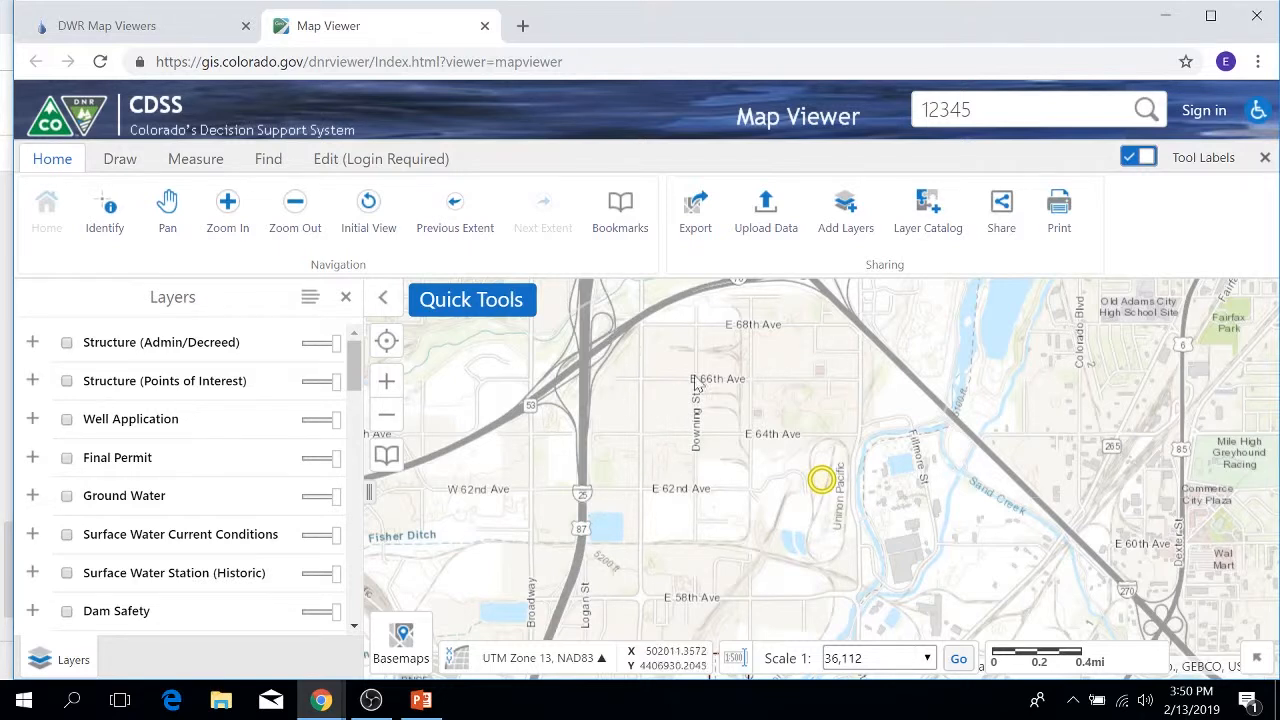
left_click(36, 343)
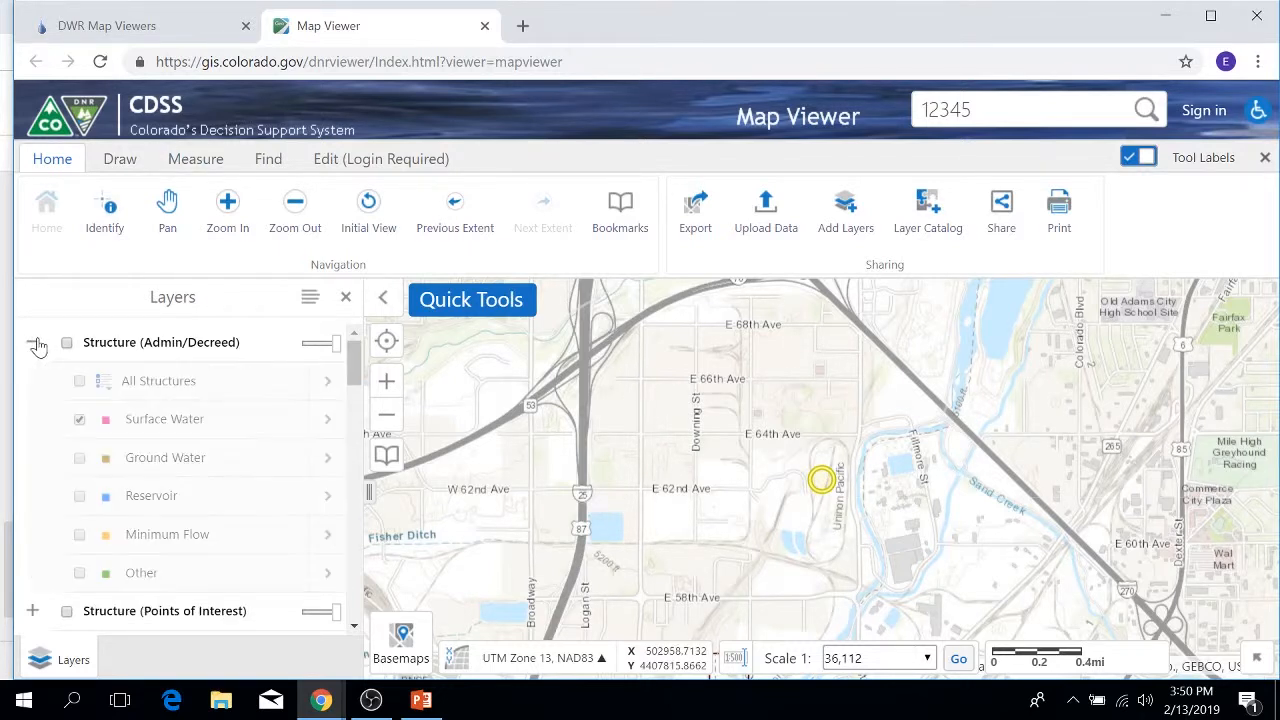
left_click(67, 344)
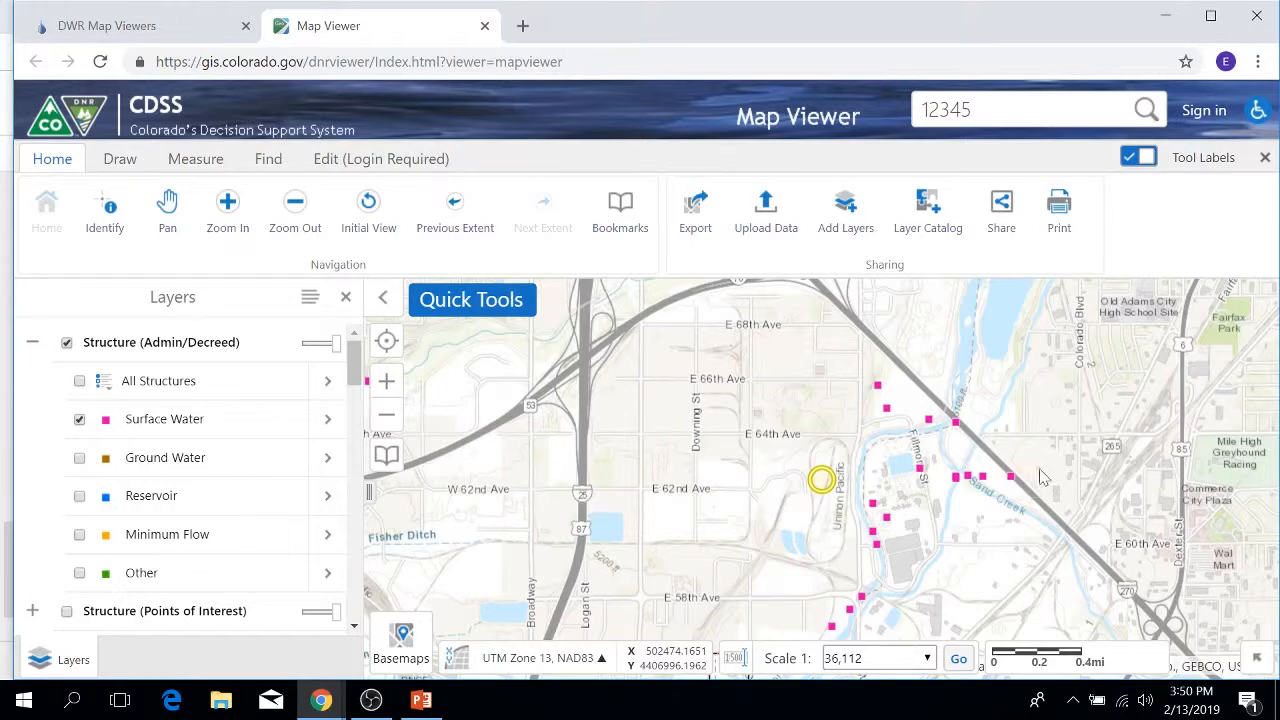
scroll(866, 445, "down", 3)
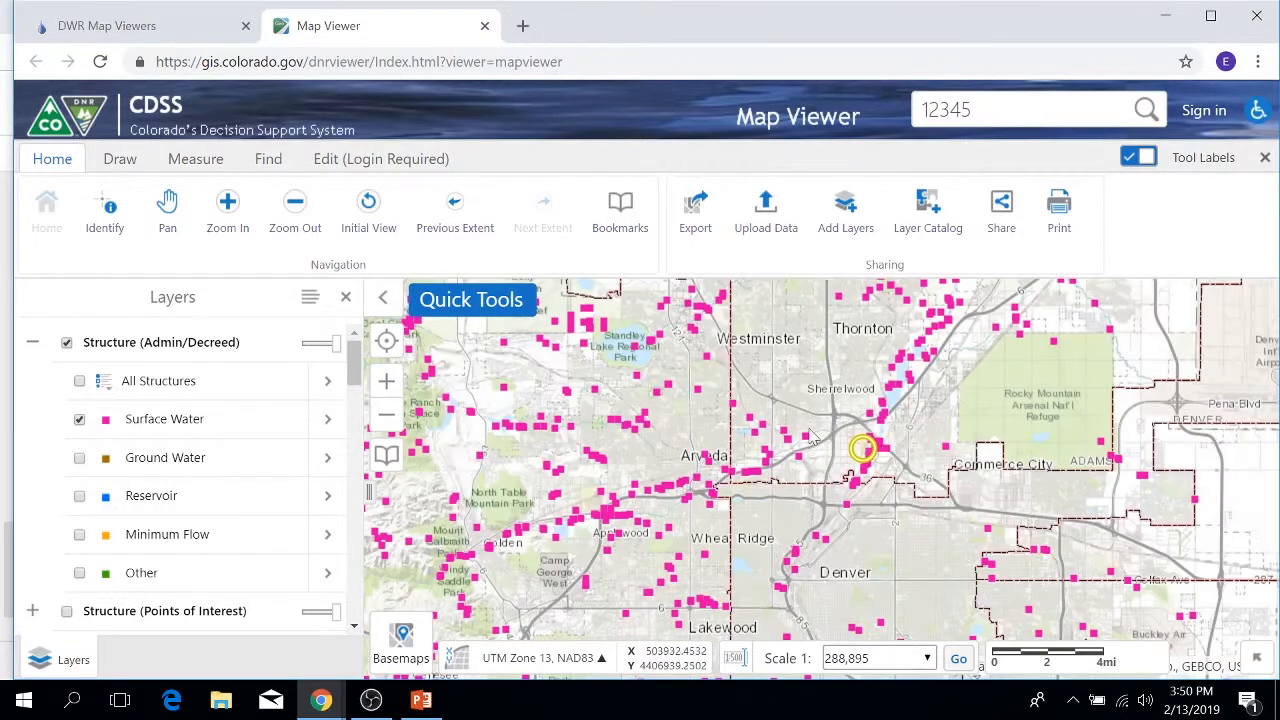
scroll(754, 462, "down", 2)
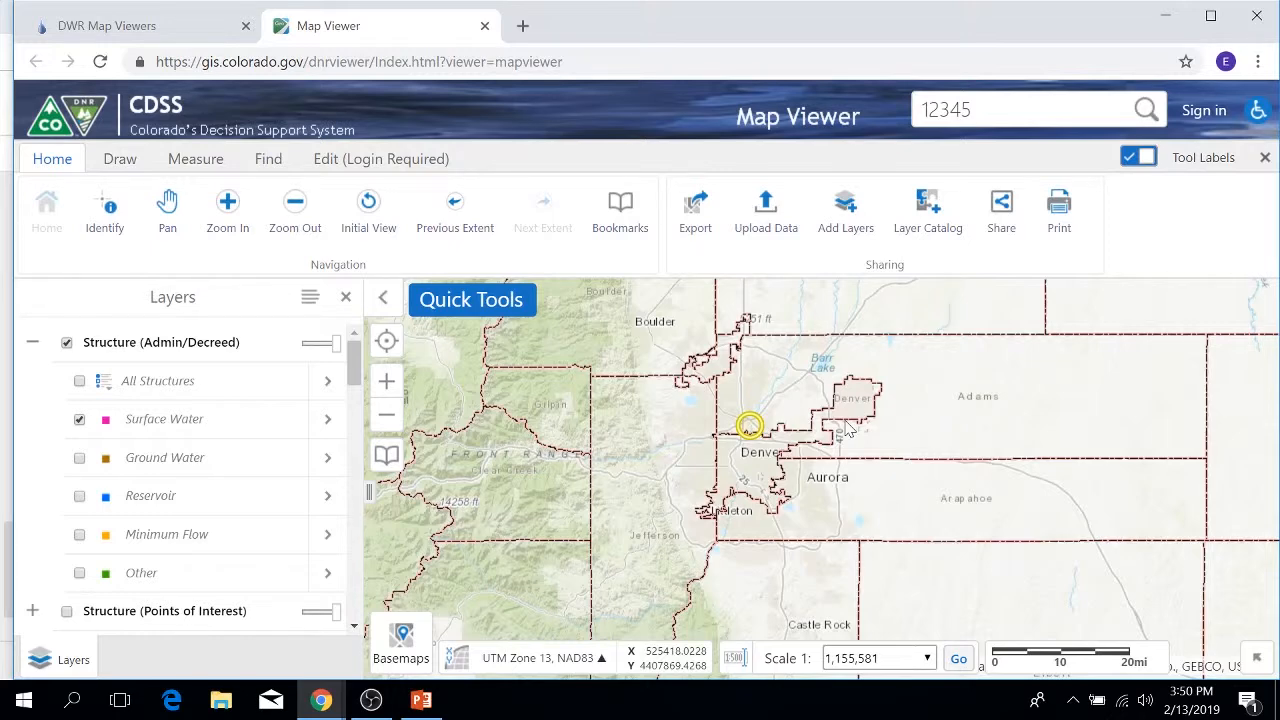
scroll(700, 465, "up", 1)
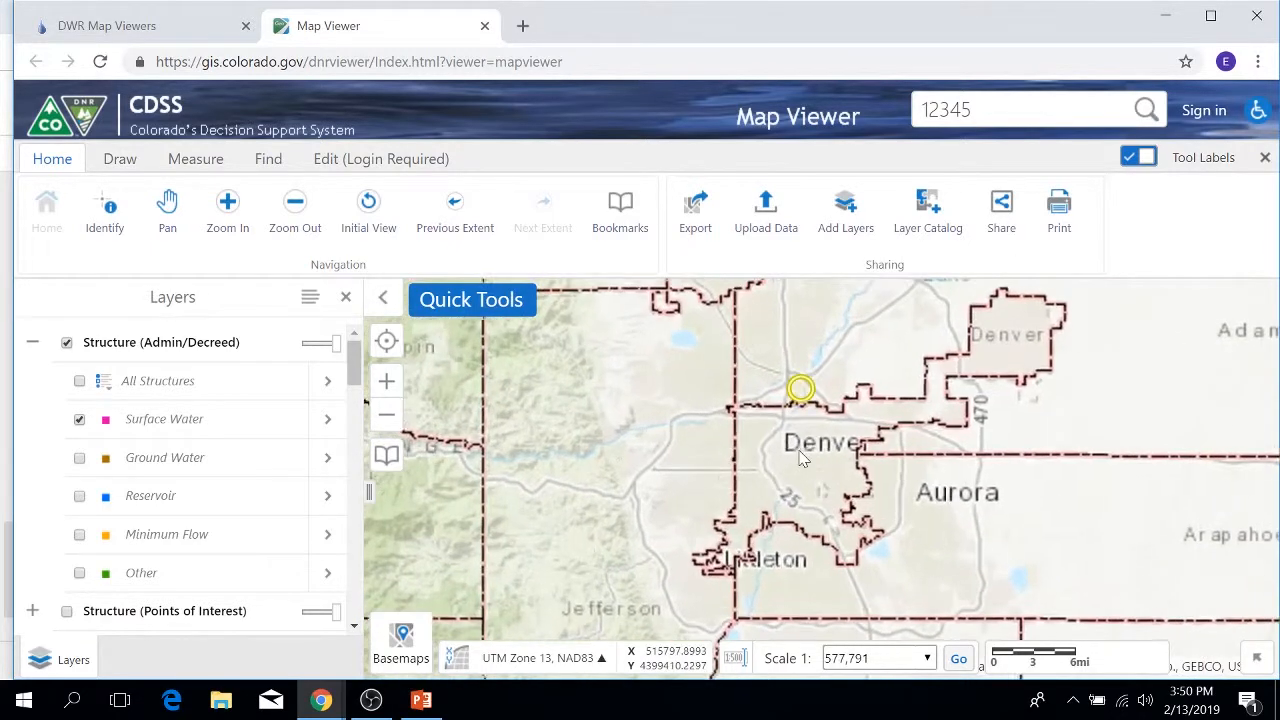
scroll(800, 458, "up", 1)
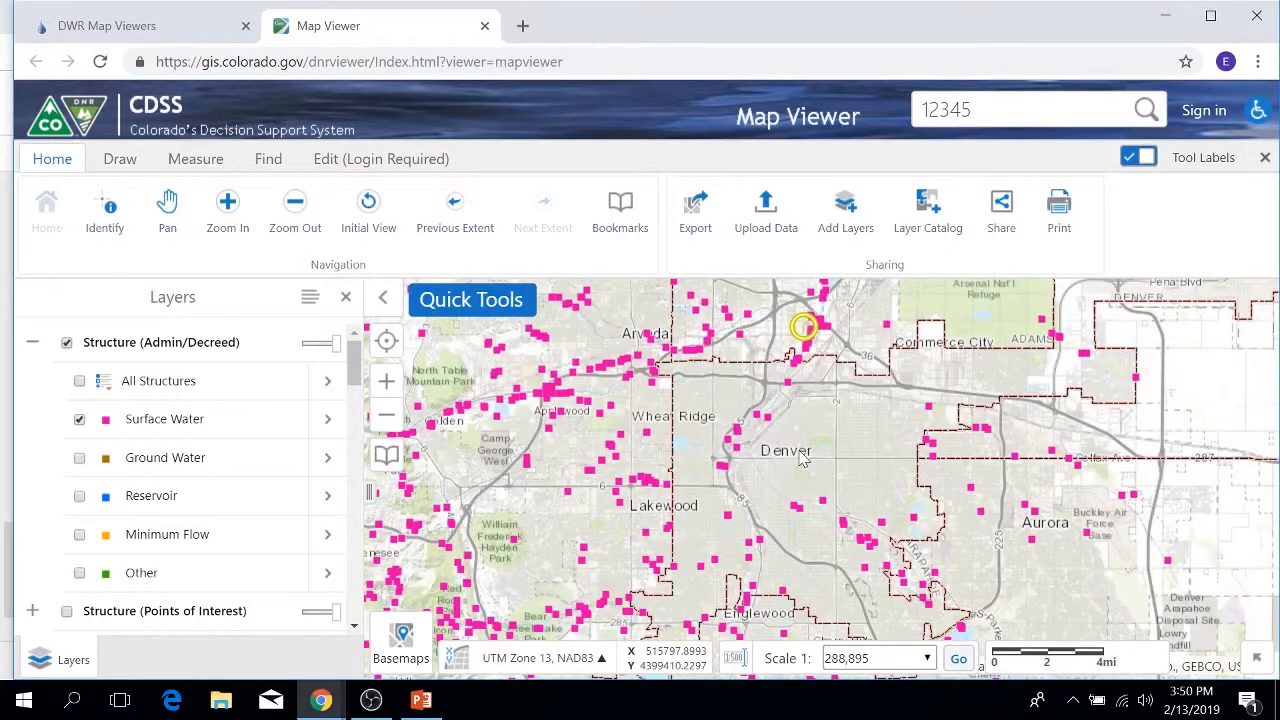
left_click(32, 342)
left_click(32, 342)
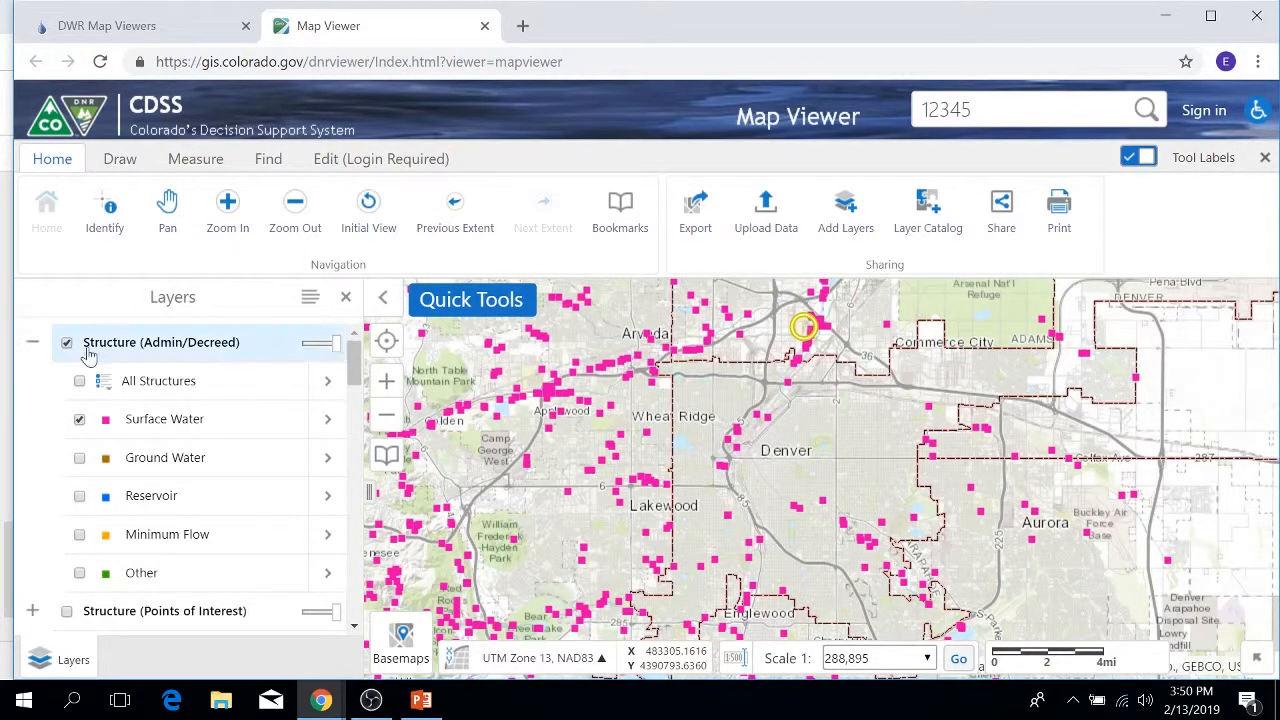
Step: Zoom in and identify the structure point near downtown Denver
scroll(127, 377, "down", 1)
scroll(127, 377, "up", 1)
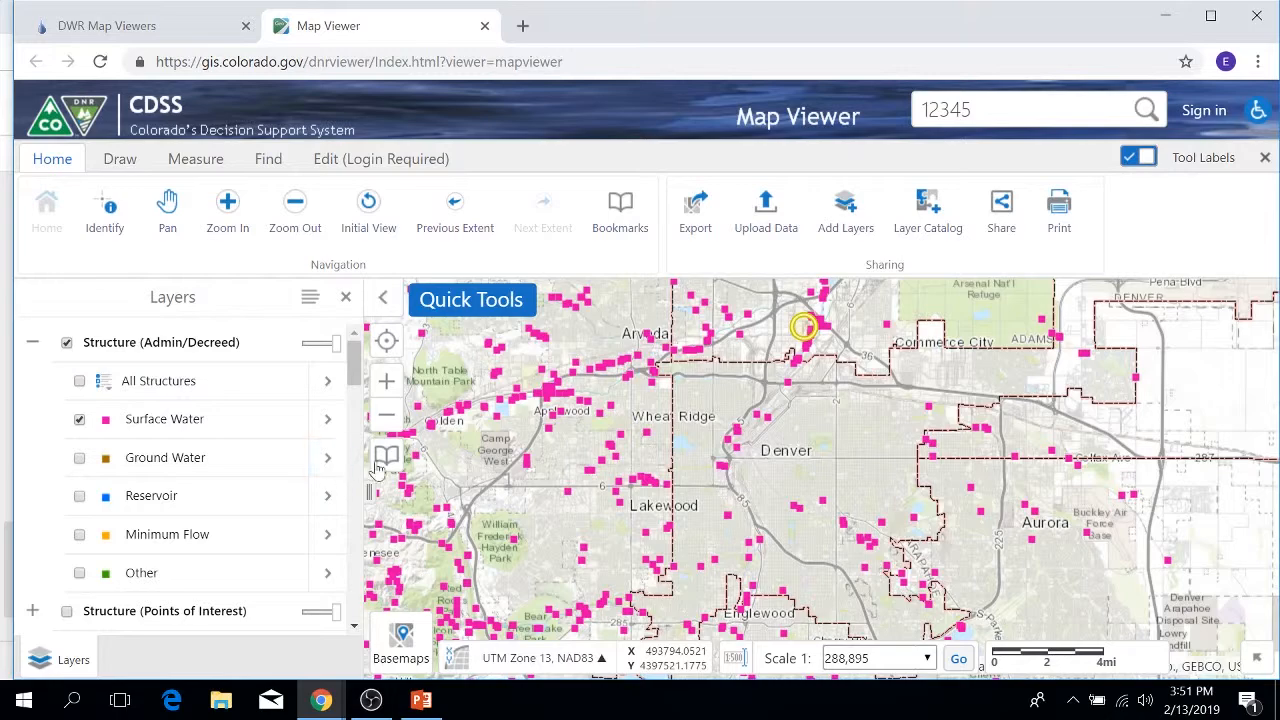
scroll(746, 437, "up", 1)
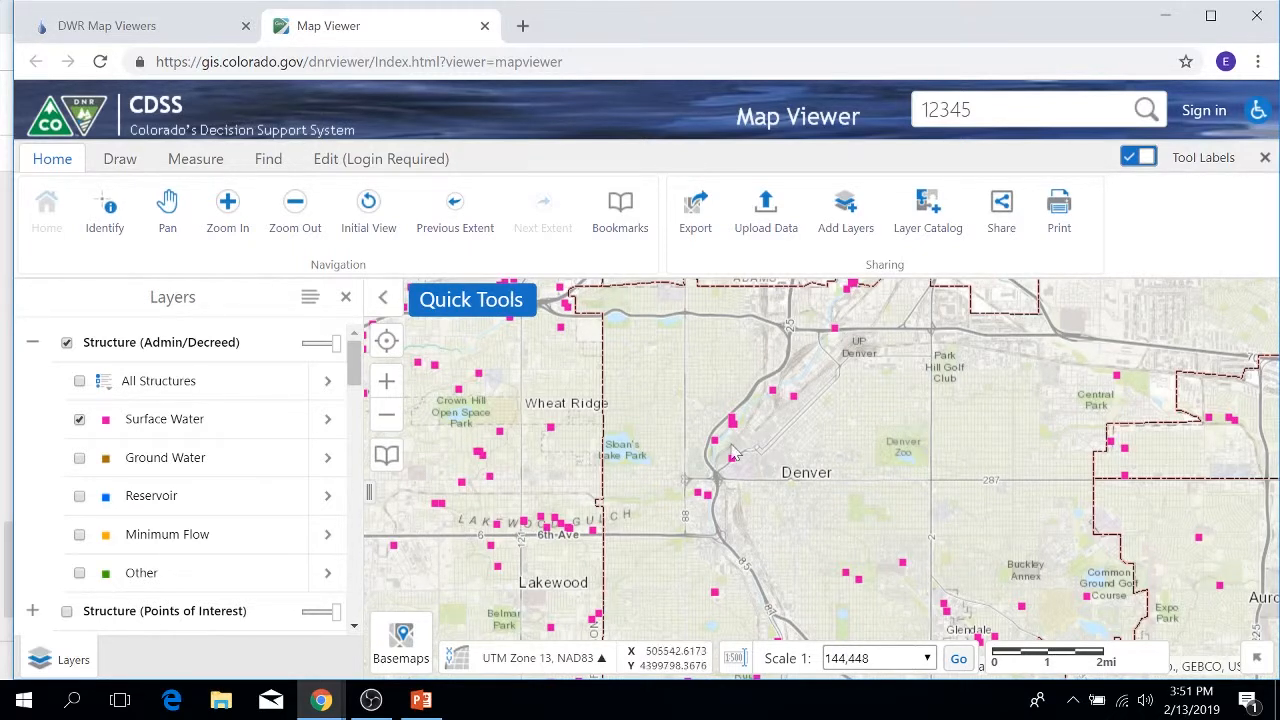
left_click(797, 400)
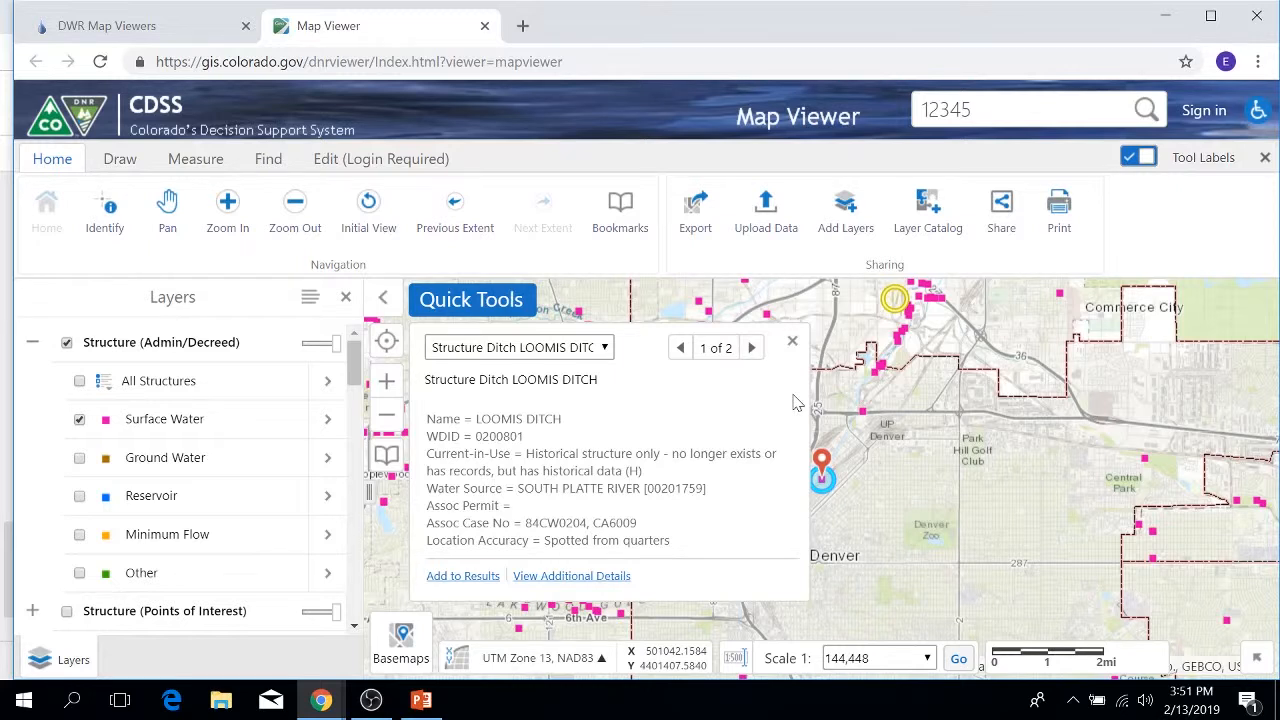
Step: Step to the County Denver identify result and back to LOOMIS DITCH (WDID 0200801)
left_click(752, 349)
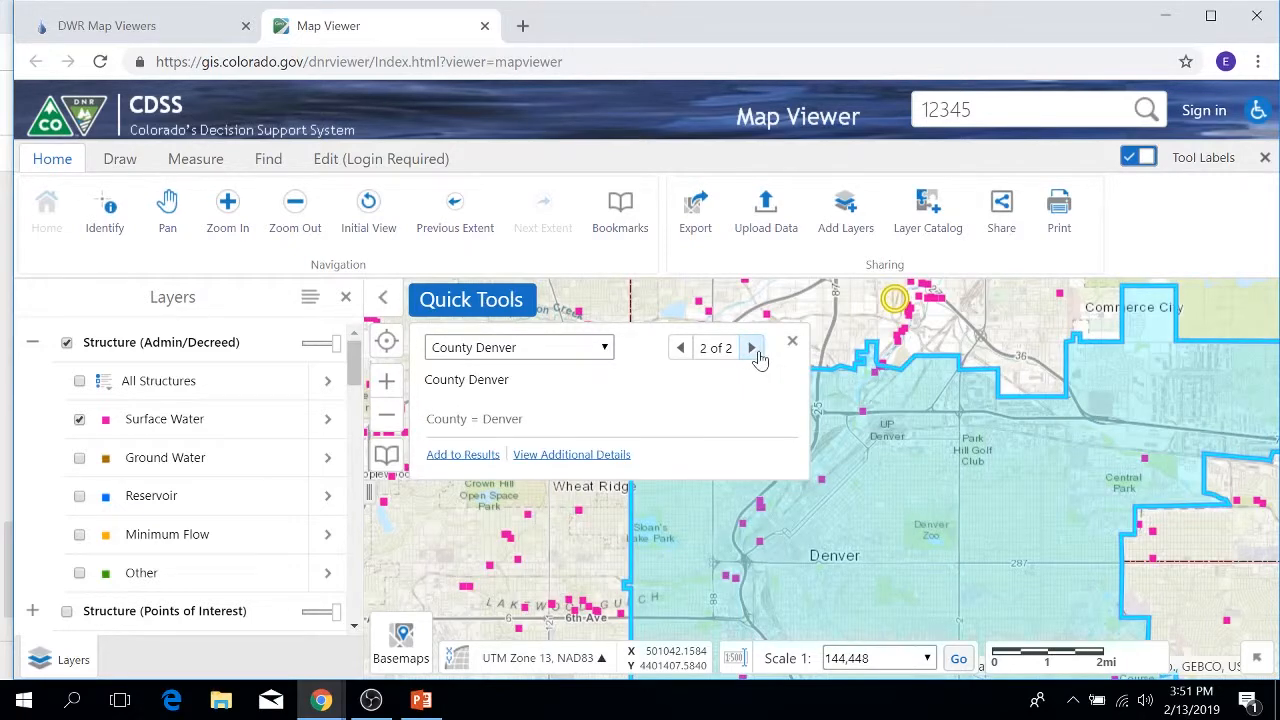
left_click(679, 350)
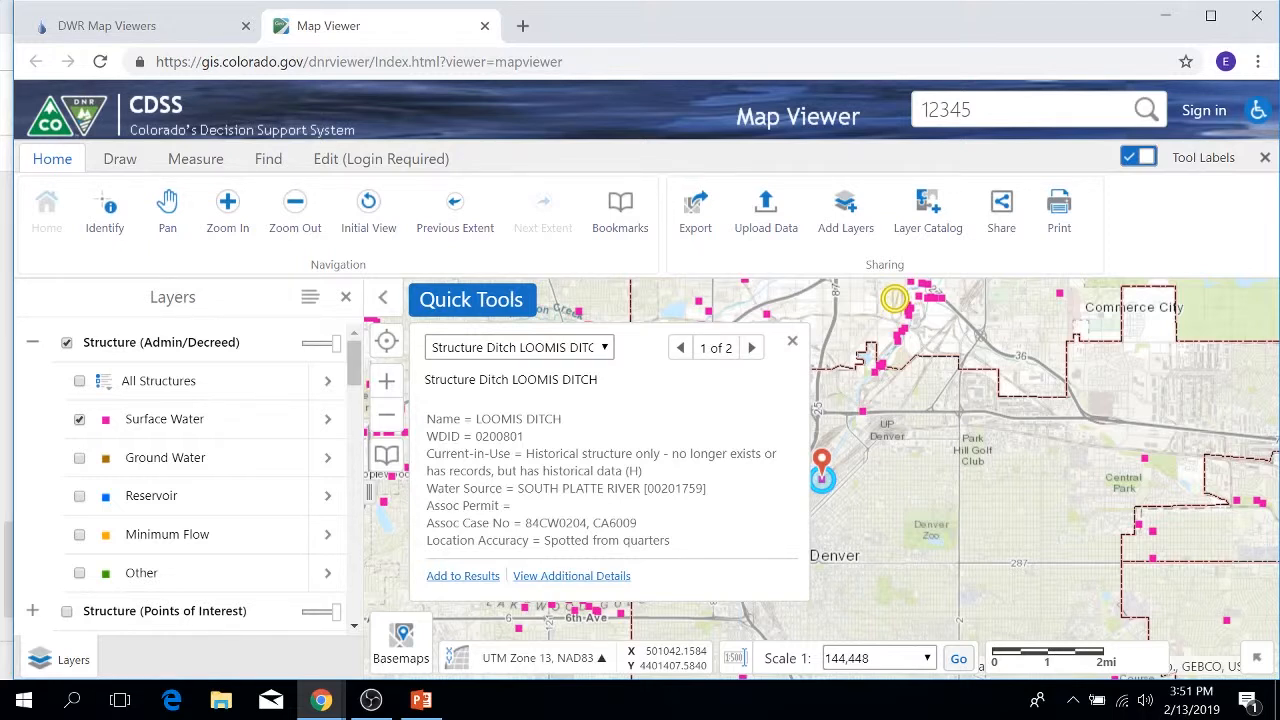
Step: Open the LOOMIS DITCH additional details and scroll through its attributes
left_click(585, 577)
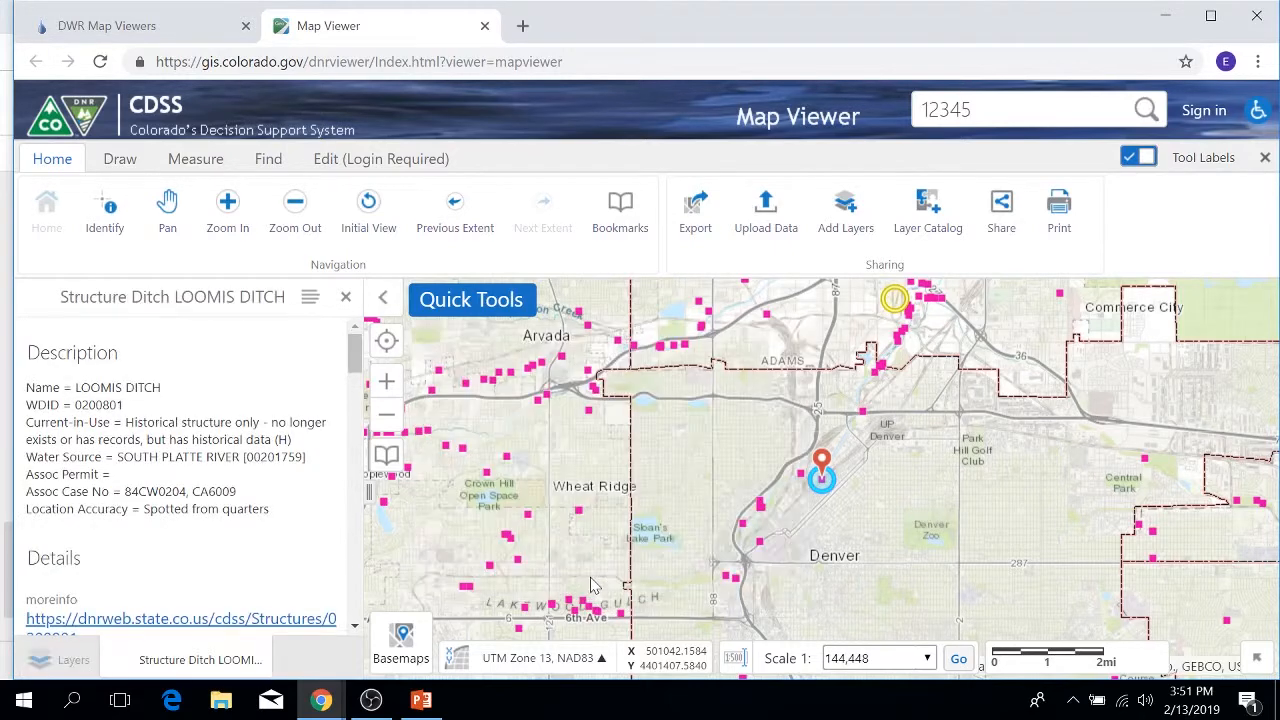
scroll(225, 497, "down", 1)
scroll(225, 497, "down", 1)
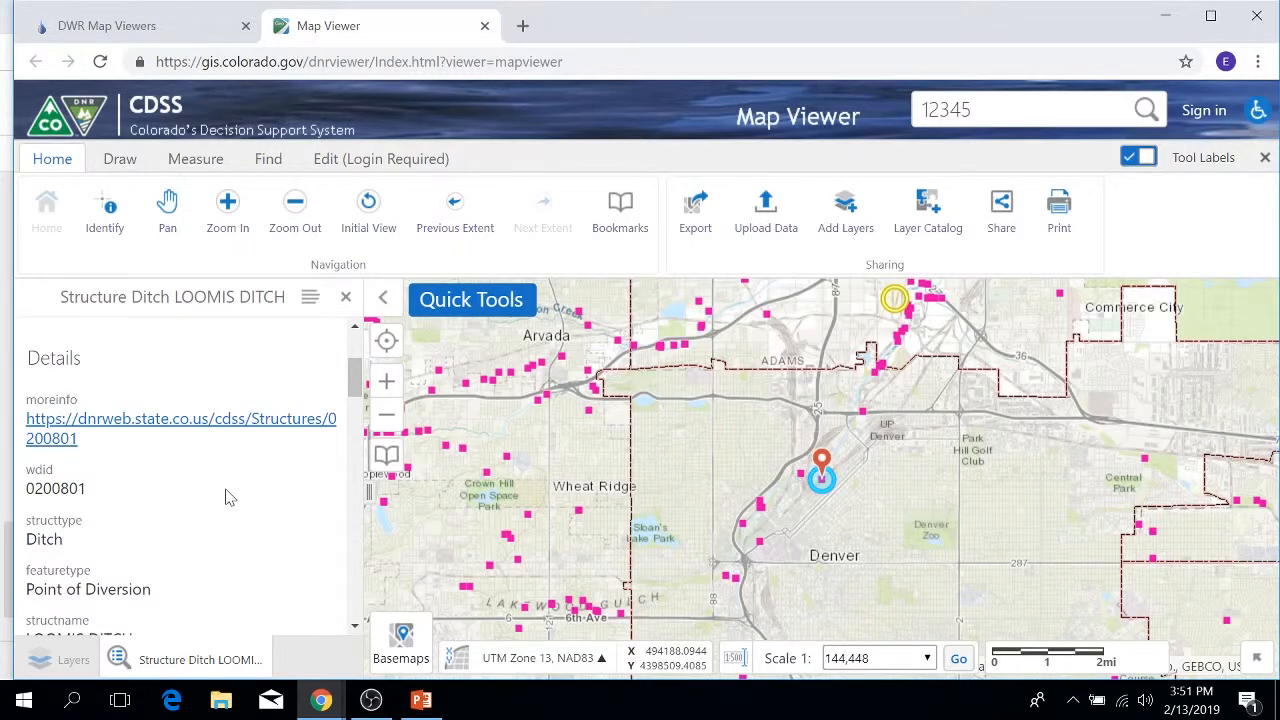
scroll(227, 493, "down", 3)
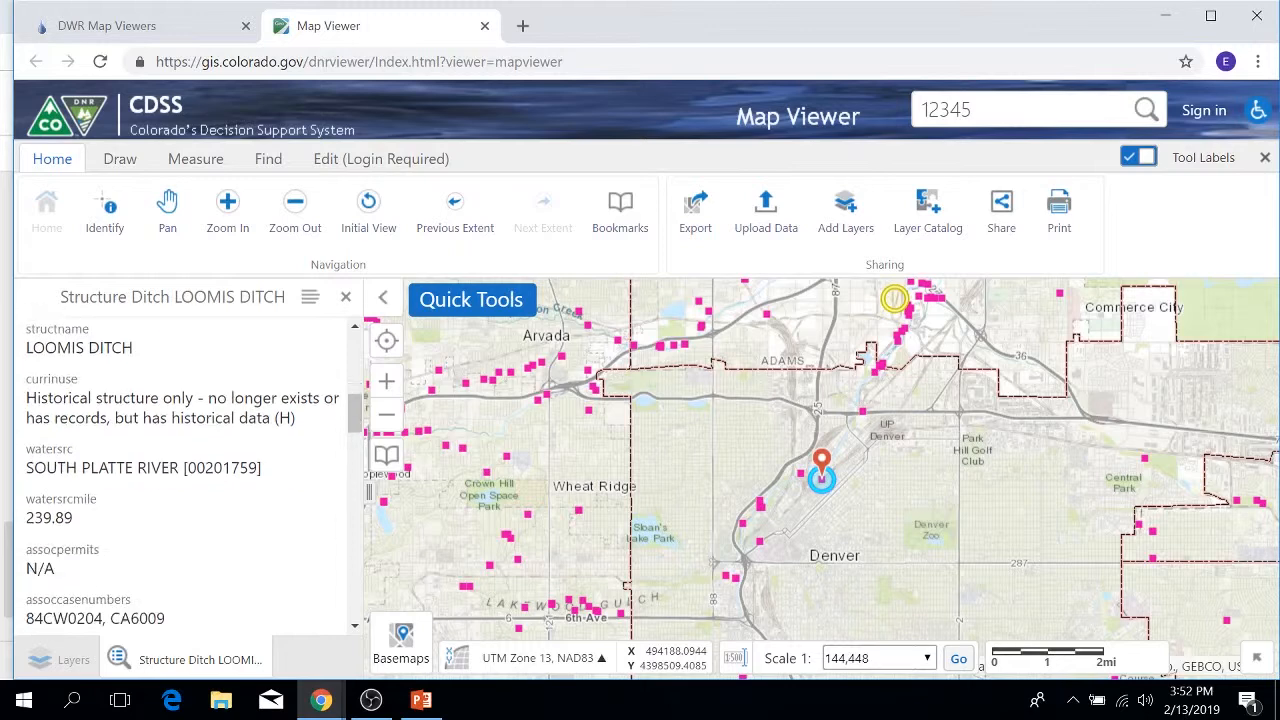
scroll(229, 486, "down", 1)
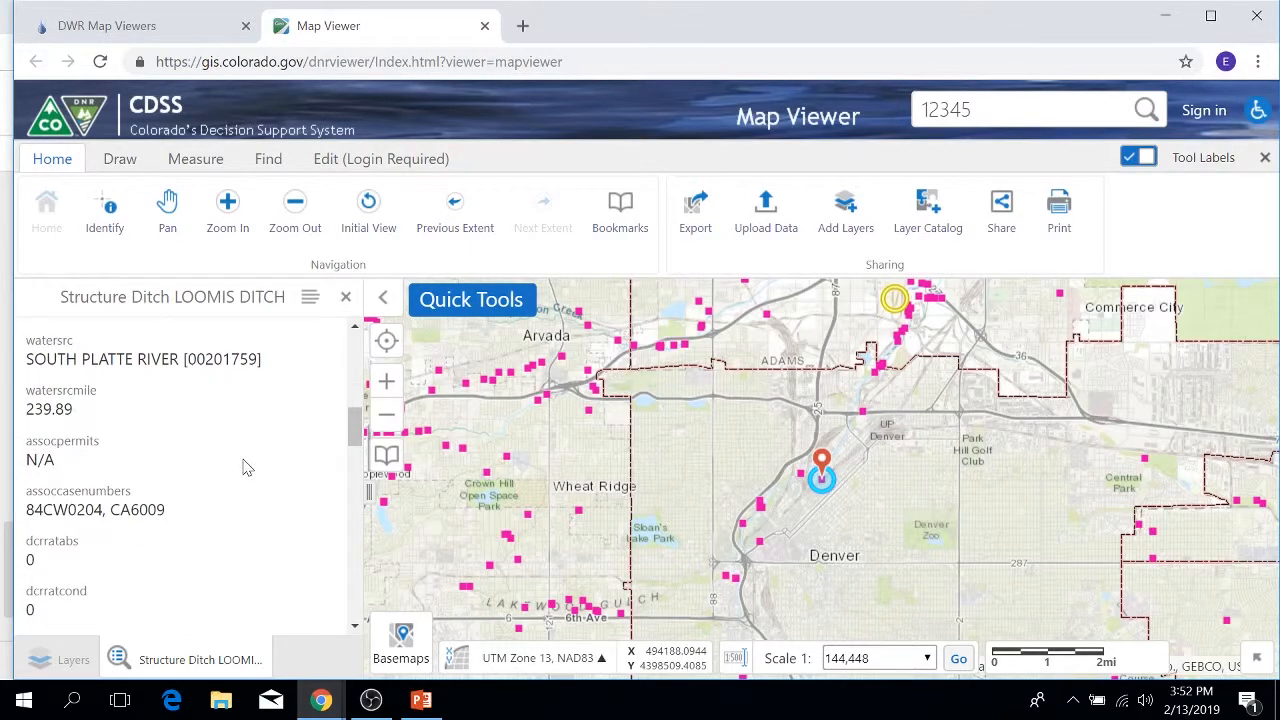
scroll(243, 468, "down", 3)
Step: Review the remaining details, then open the LOOMIS DITCH (0200801) structure page on the DWR site
scroll(243, 468, "up", 2)
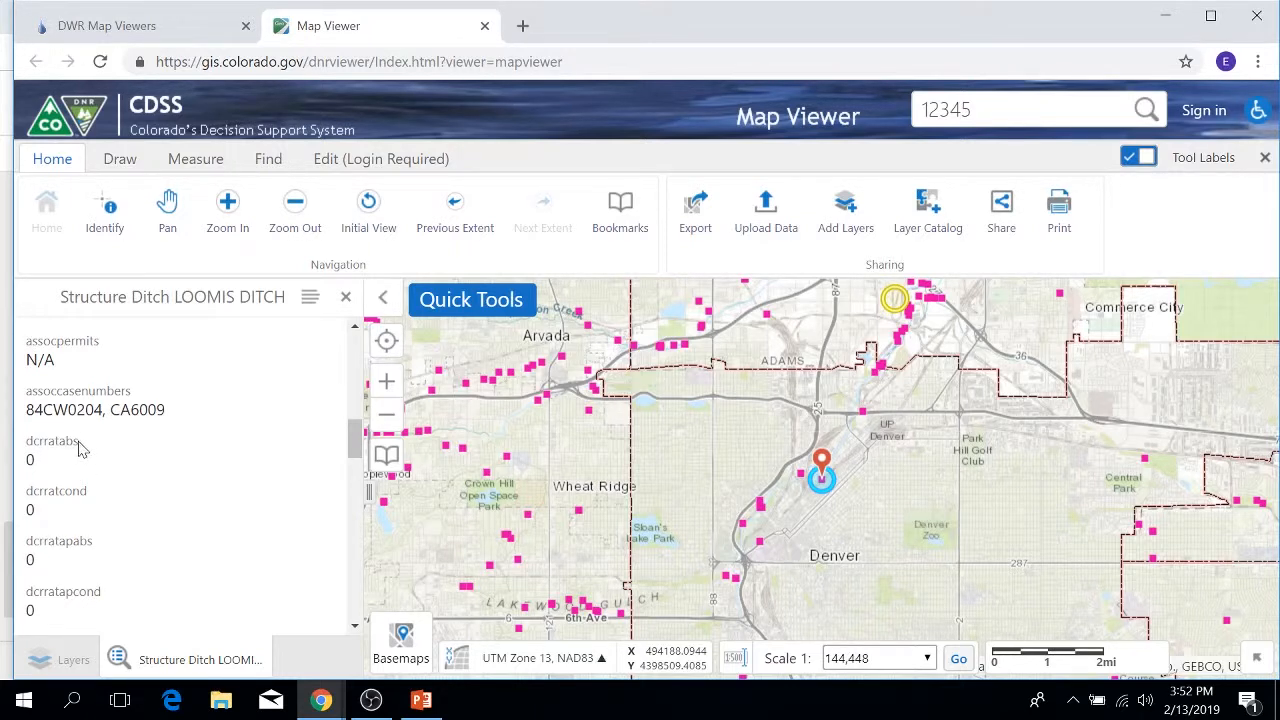
scroll(86, 450, "down", 2)
scroll(86, 450, "down", 8)
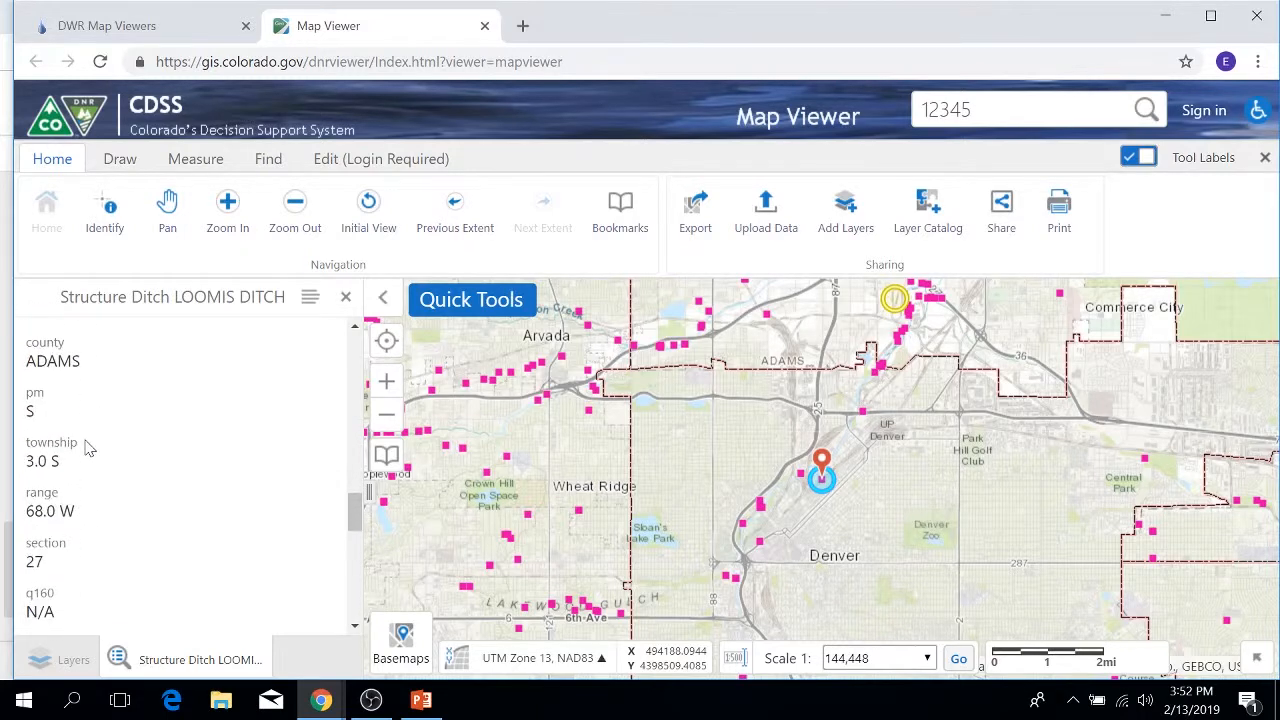
scroll(157, 486, "down", 1)
scroll(157, 486, "up", 10)
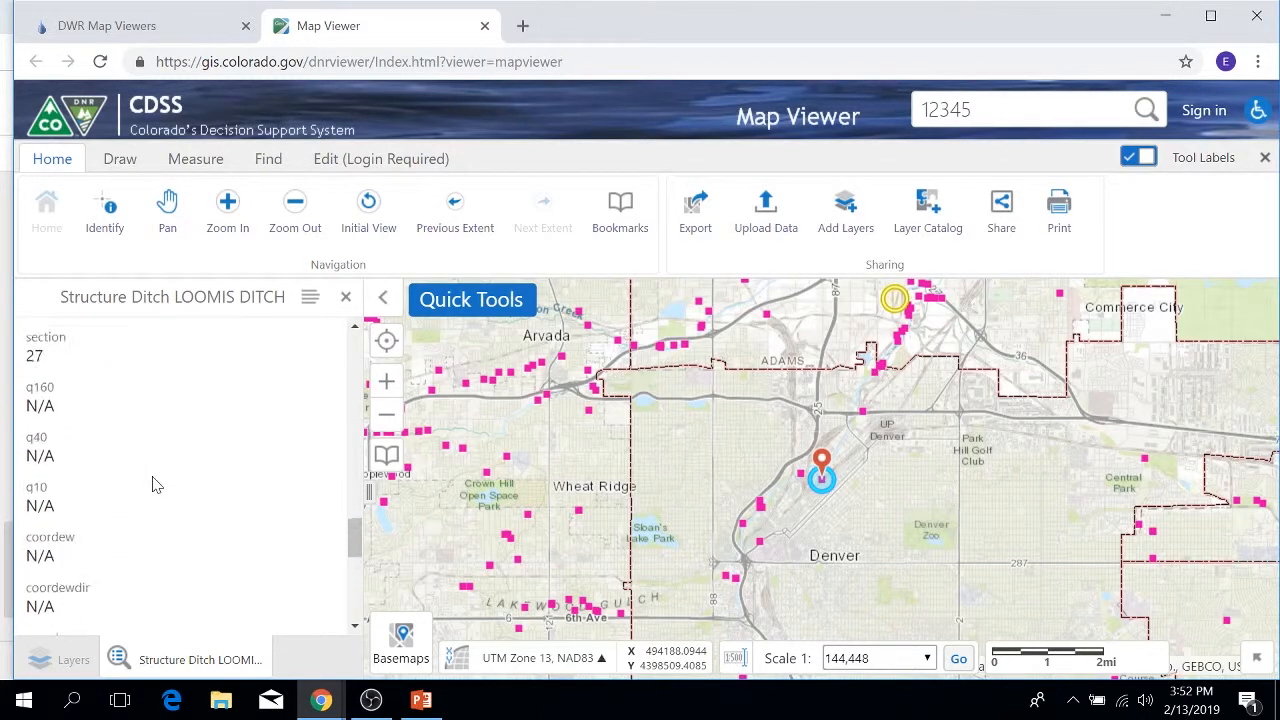
scroll(157, 486, "up", 5)
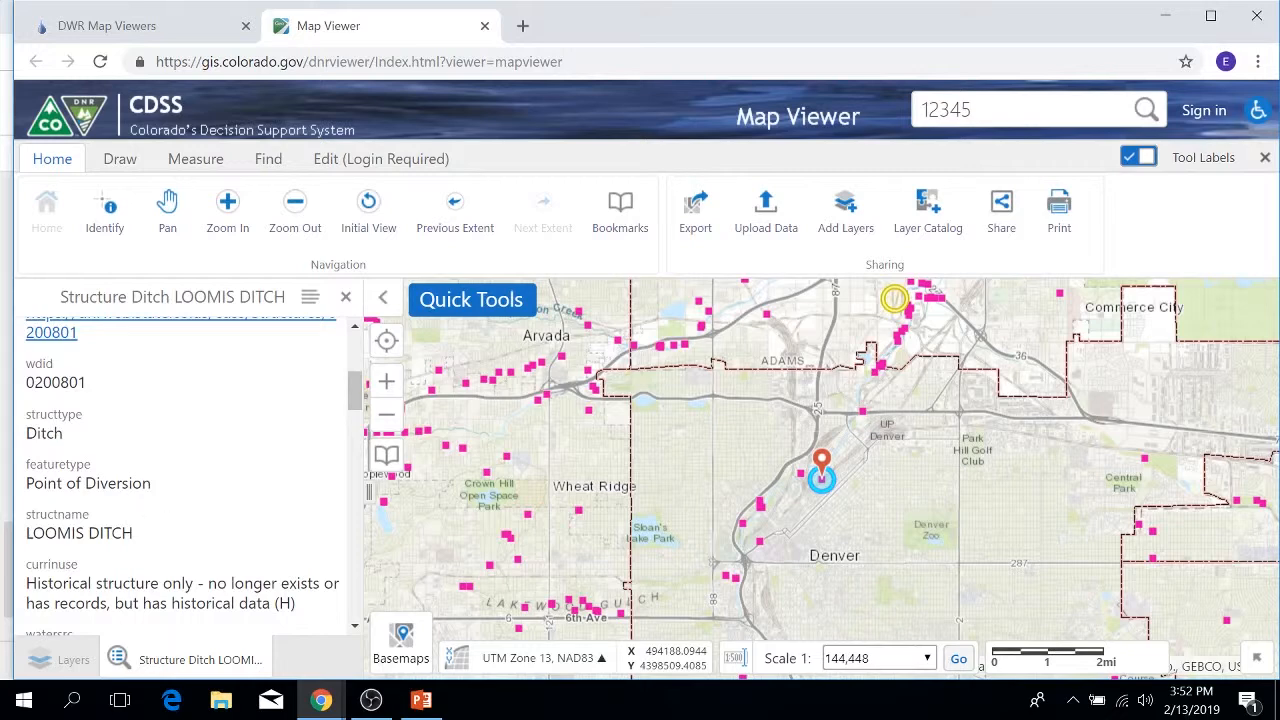
scroll(155, 490, "up", 2)
left_click(138, 522)
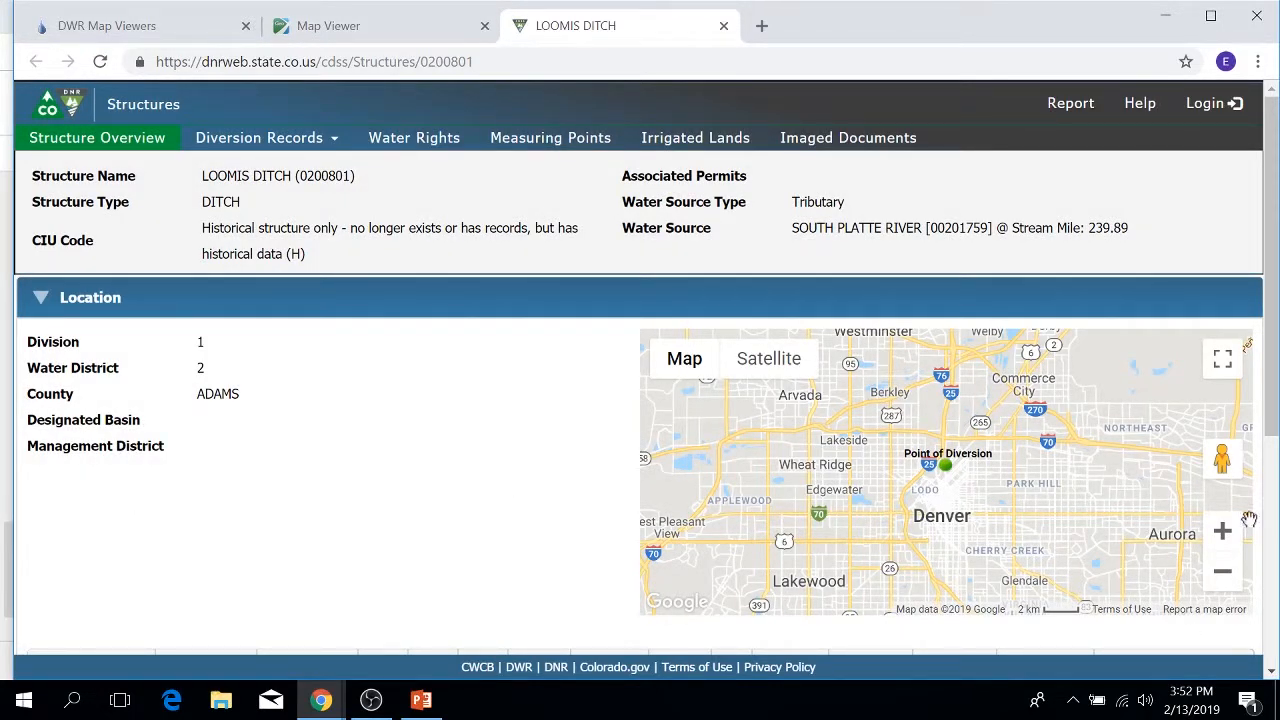
left_click(724, 25)
left_click(346, 300)
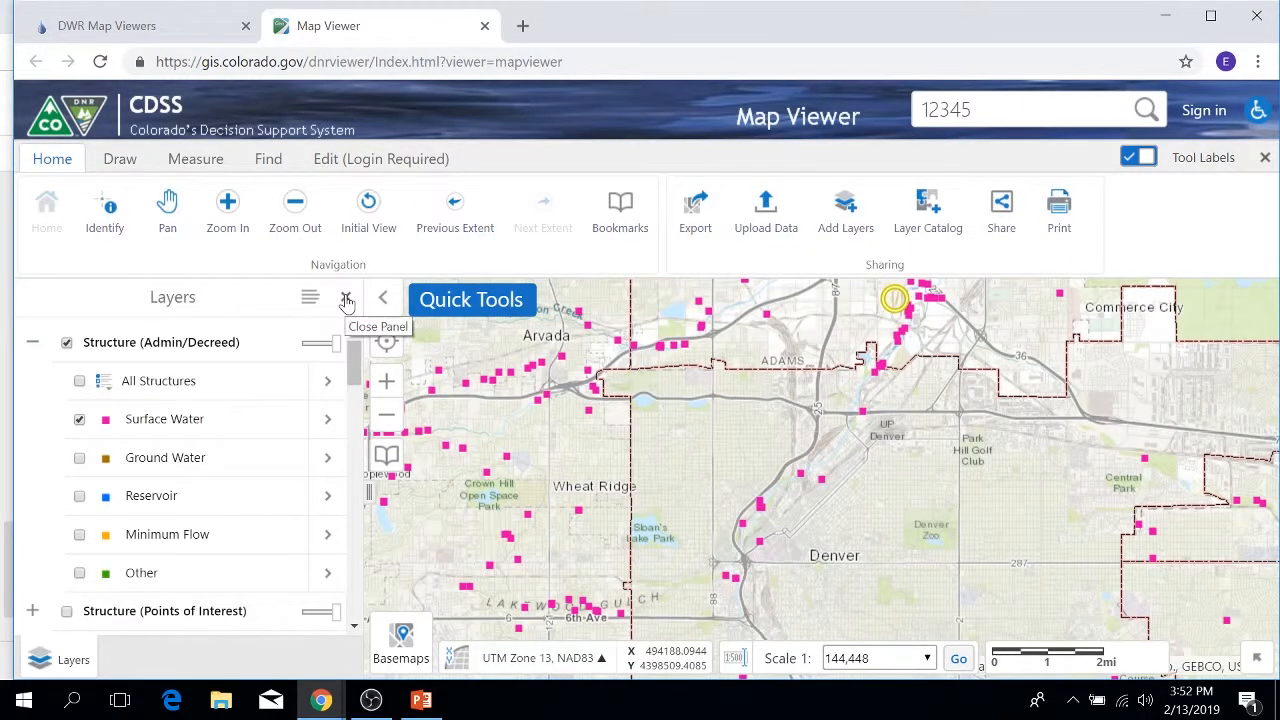
scroll(218, 370, "down", 3)
scroll(223, 372, "down", 2)
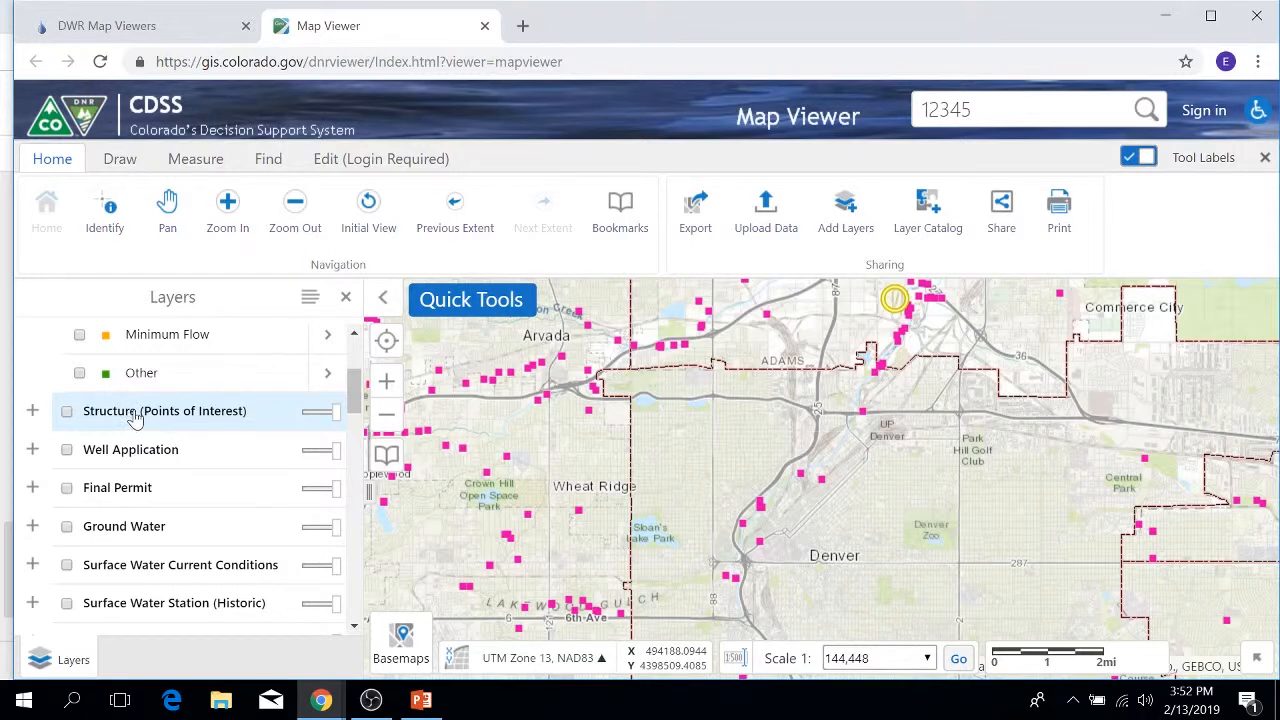
scroll(128, 440, "down", 2)
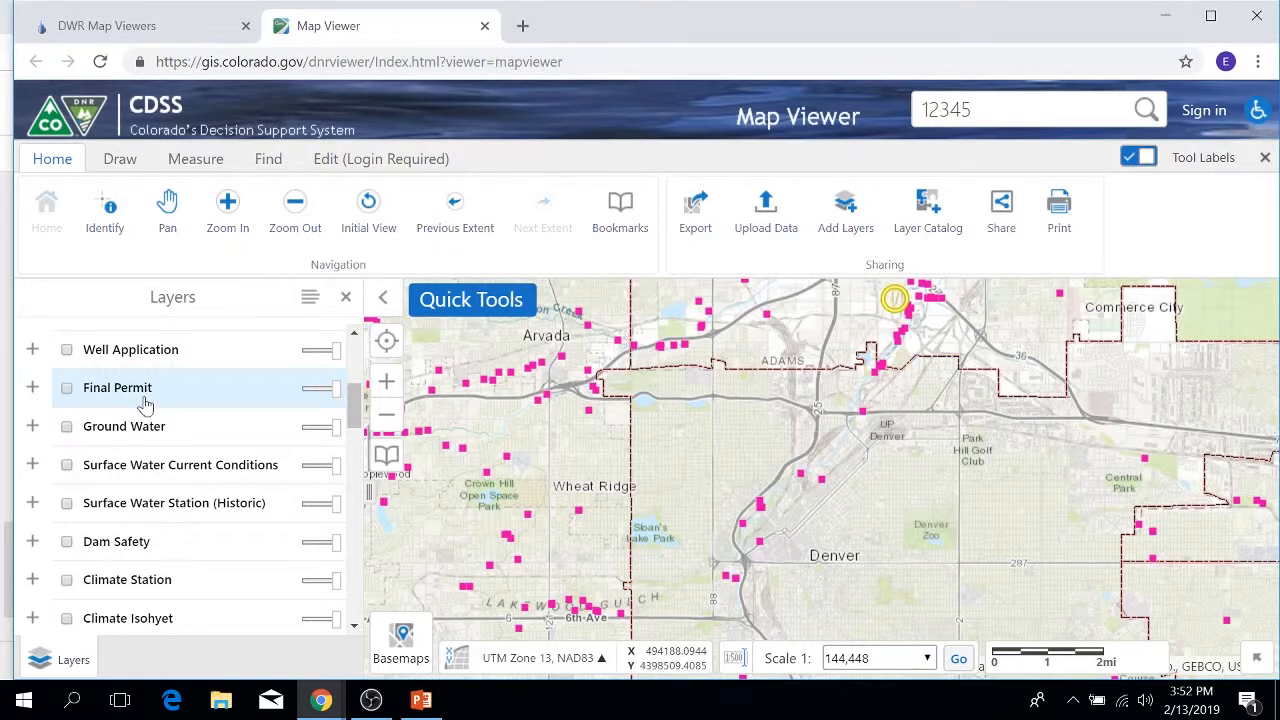
left_click(32, 426)
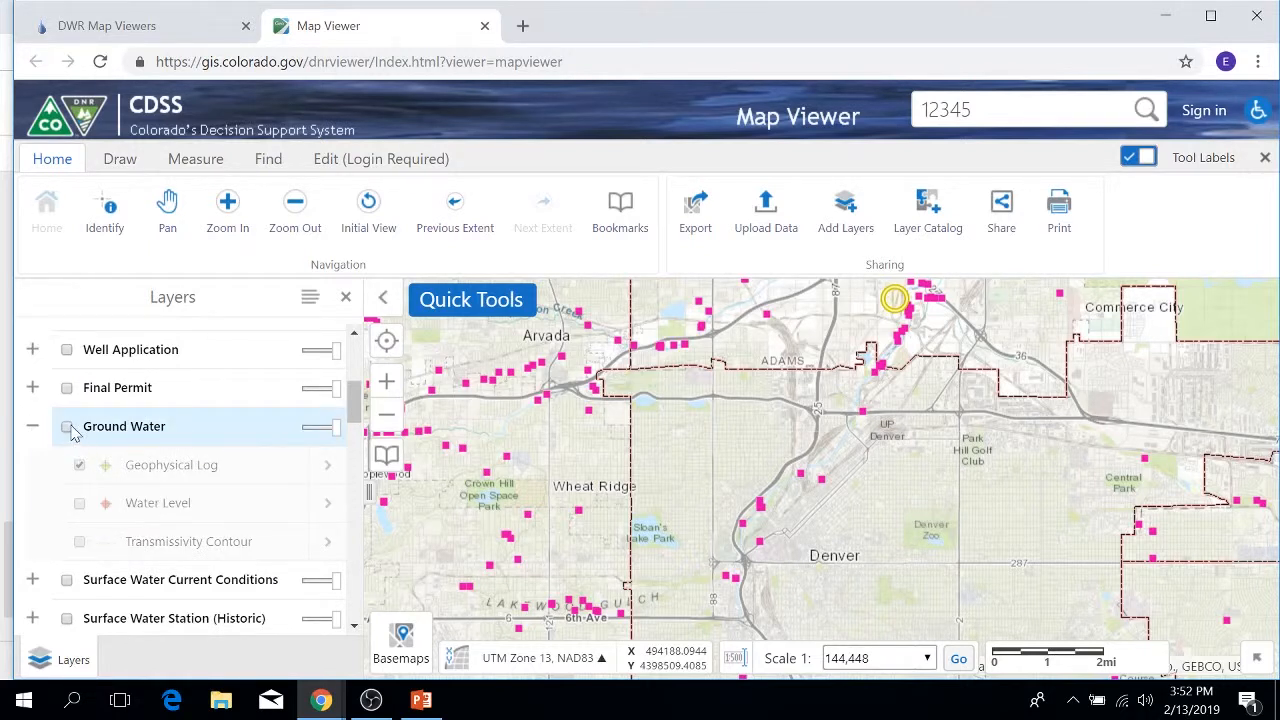
left_click(32, 426)
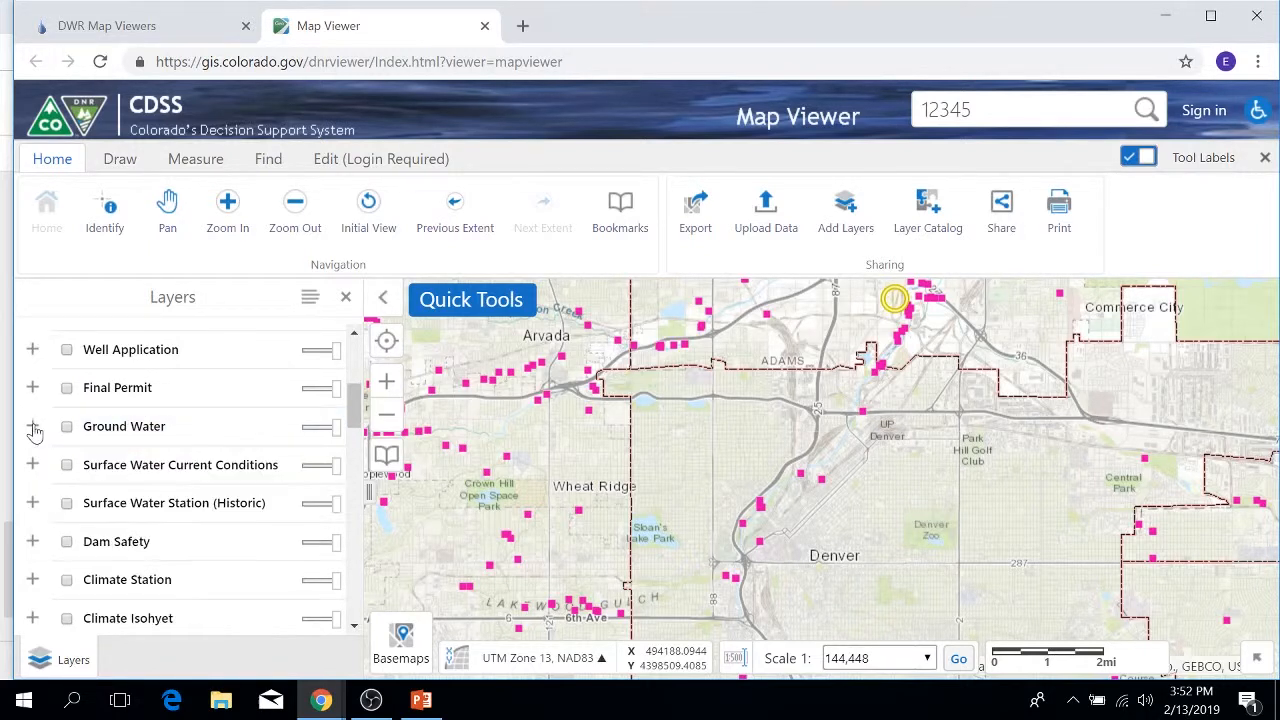
left_click(32, 427)
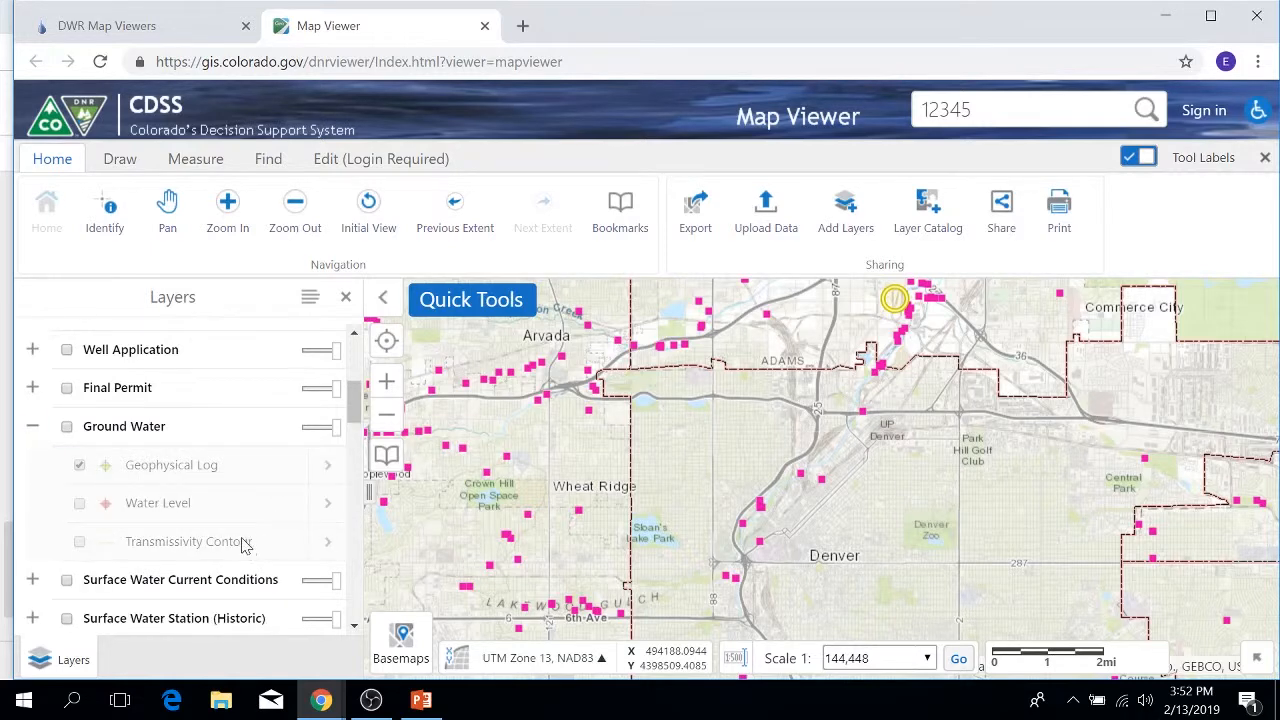
left_click(32, 426)
scroll(132, 437, "down", 1)
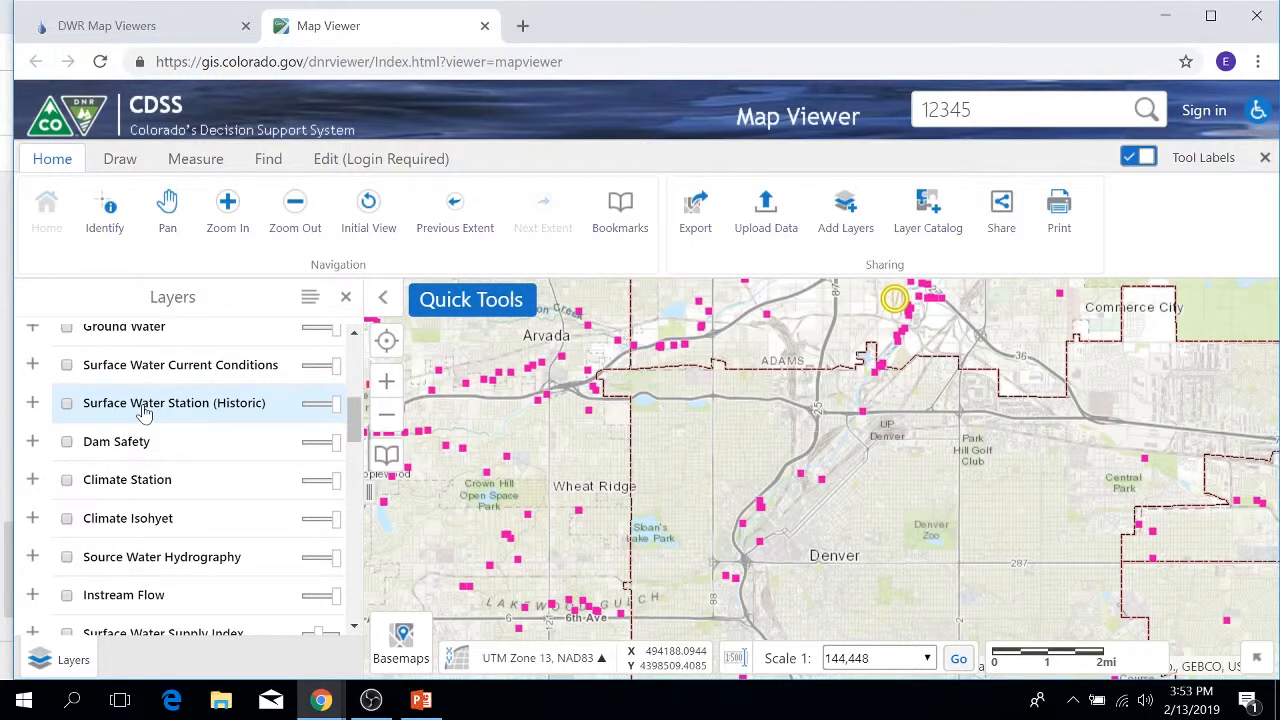
left_click(31, 443)
left_click(31, 443)
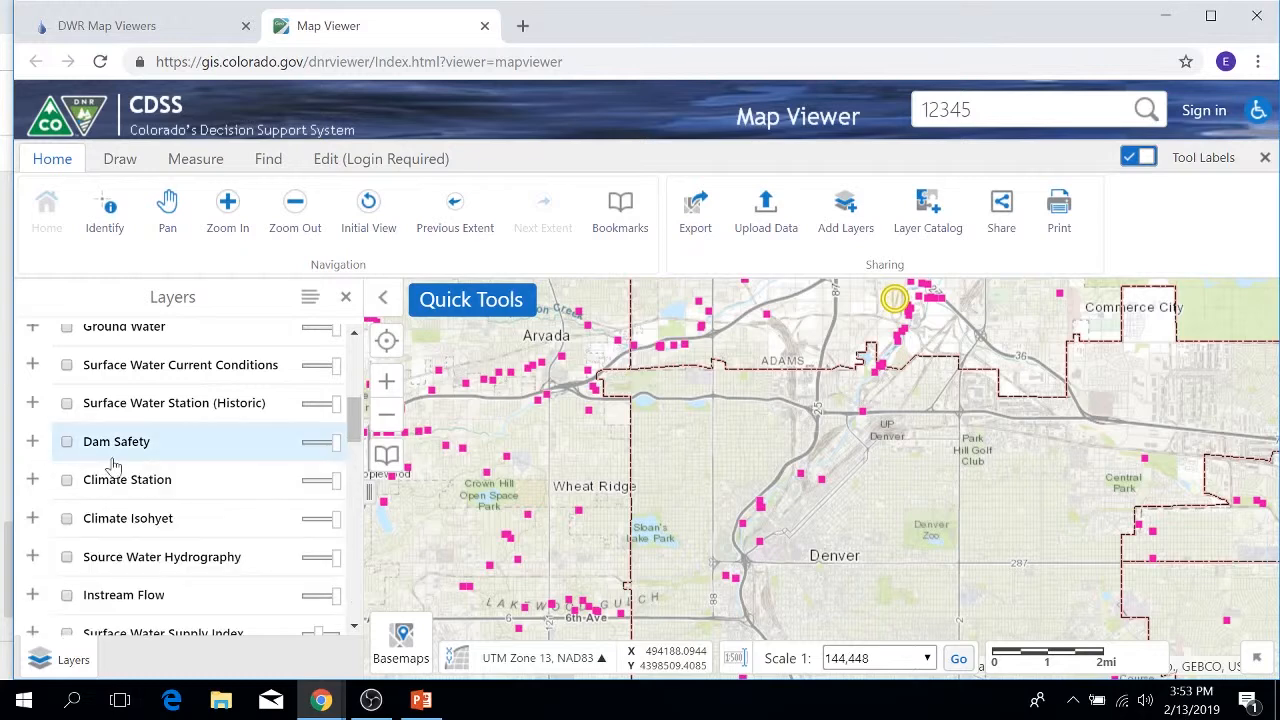
scroll(150, 430, "down", 1)
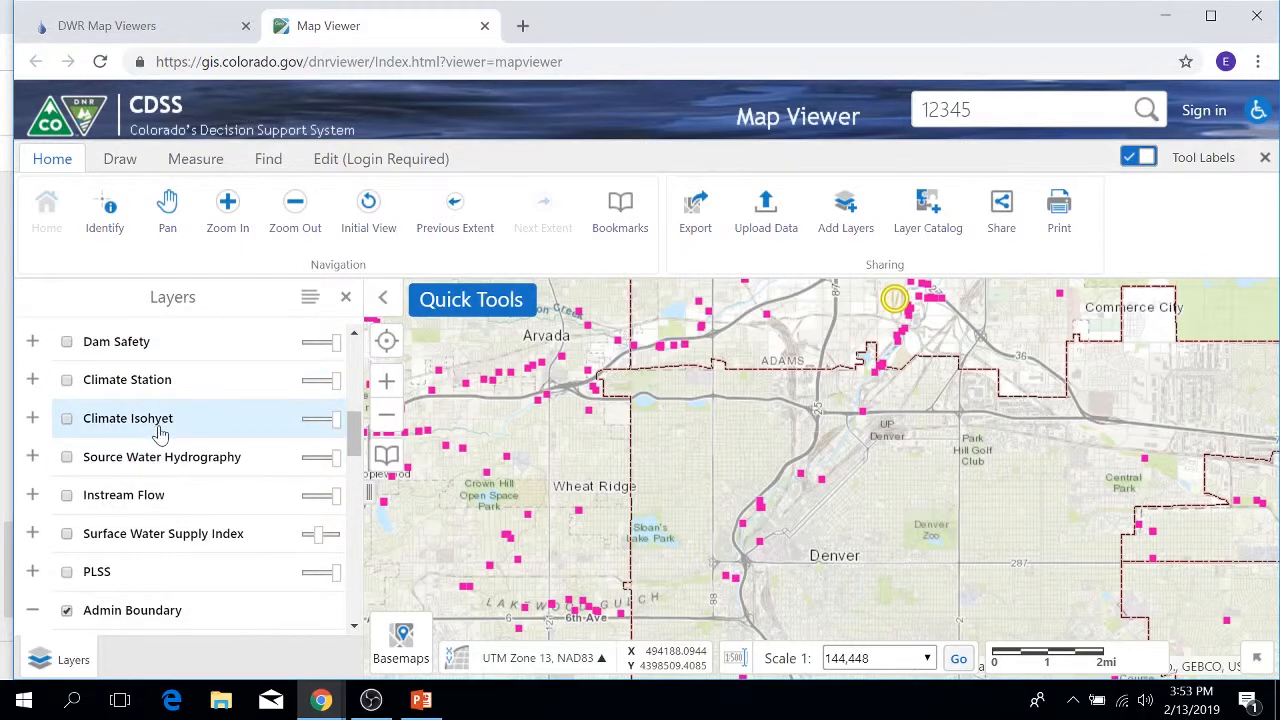
Step: Expand, tick and collapse Source Water Hydrography to show streams and confluence points
left_click(31, 457)
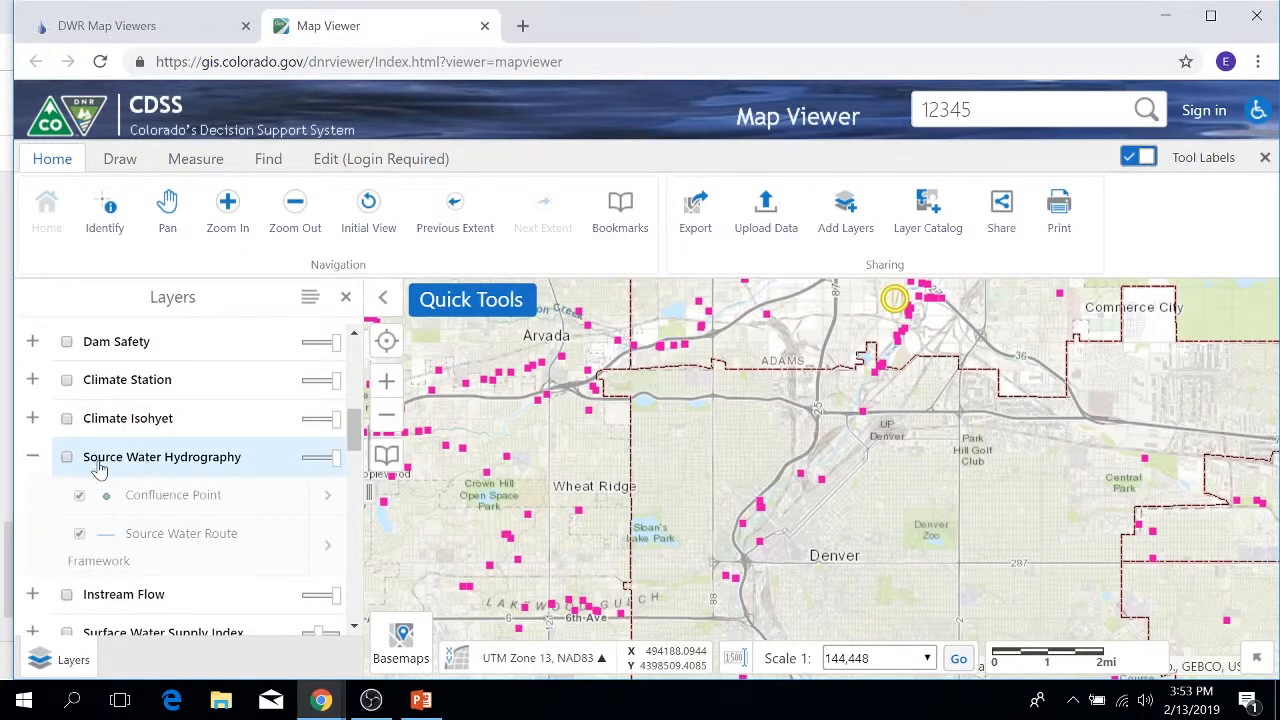
left_click(66, 457)
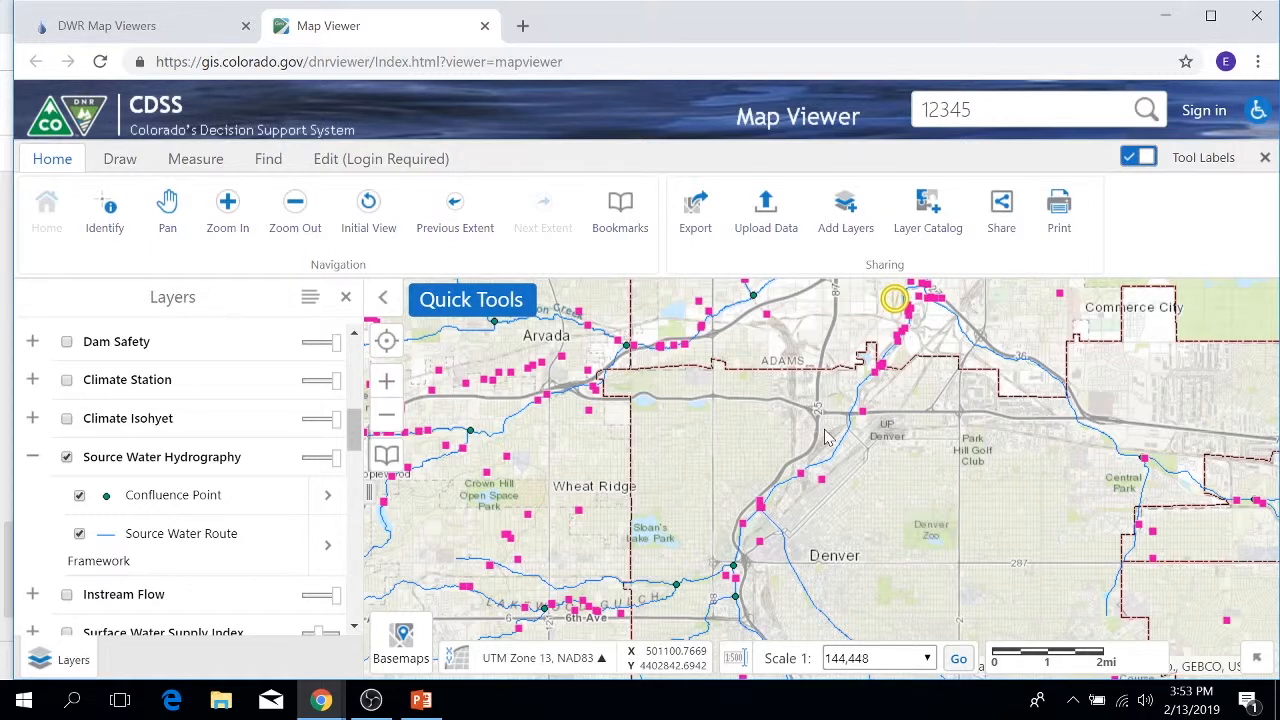
left_click(32, 456)
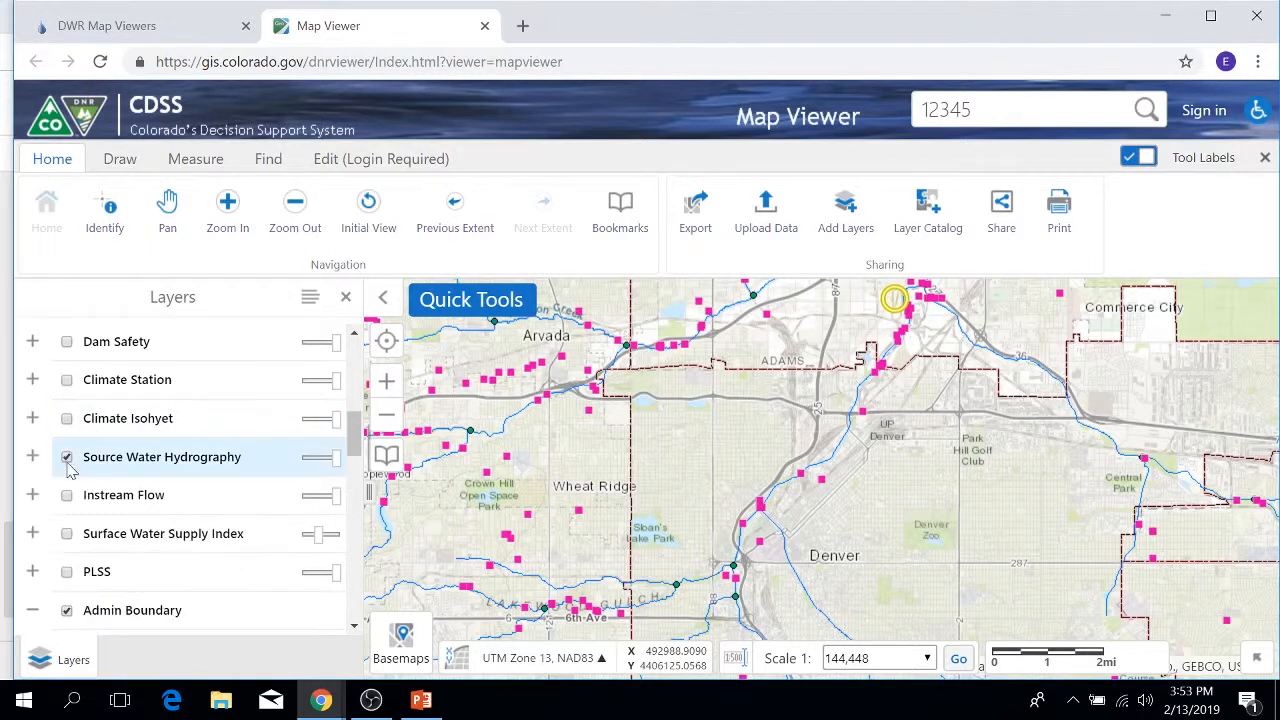
Step: Turn off the Source Water Hydrography layer
left_click(66, 457)
scroll(80, 490, "down", 1)
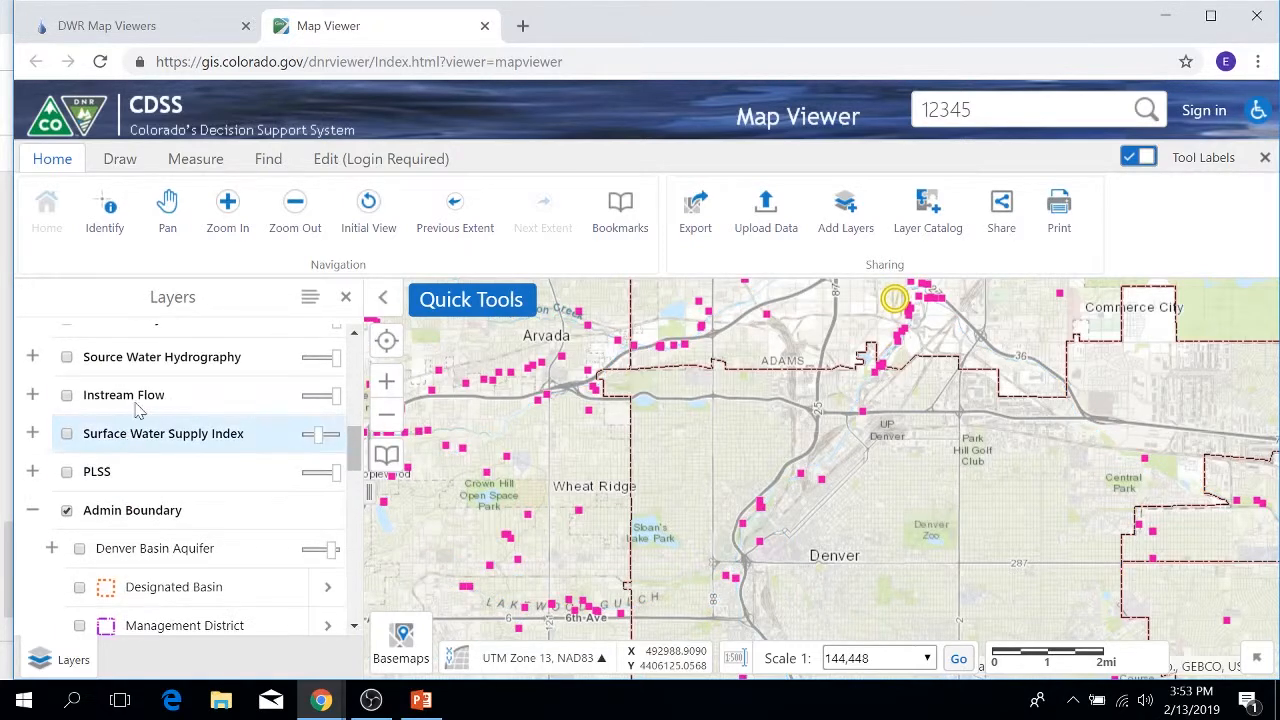
scroll(140, 410, "down", 1)
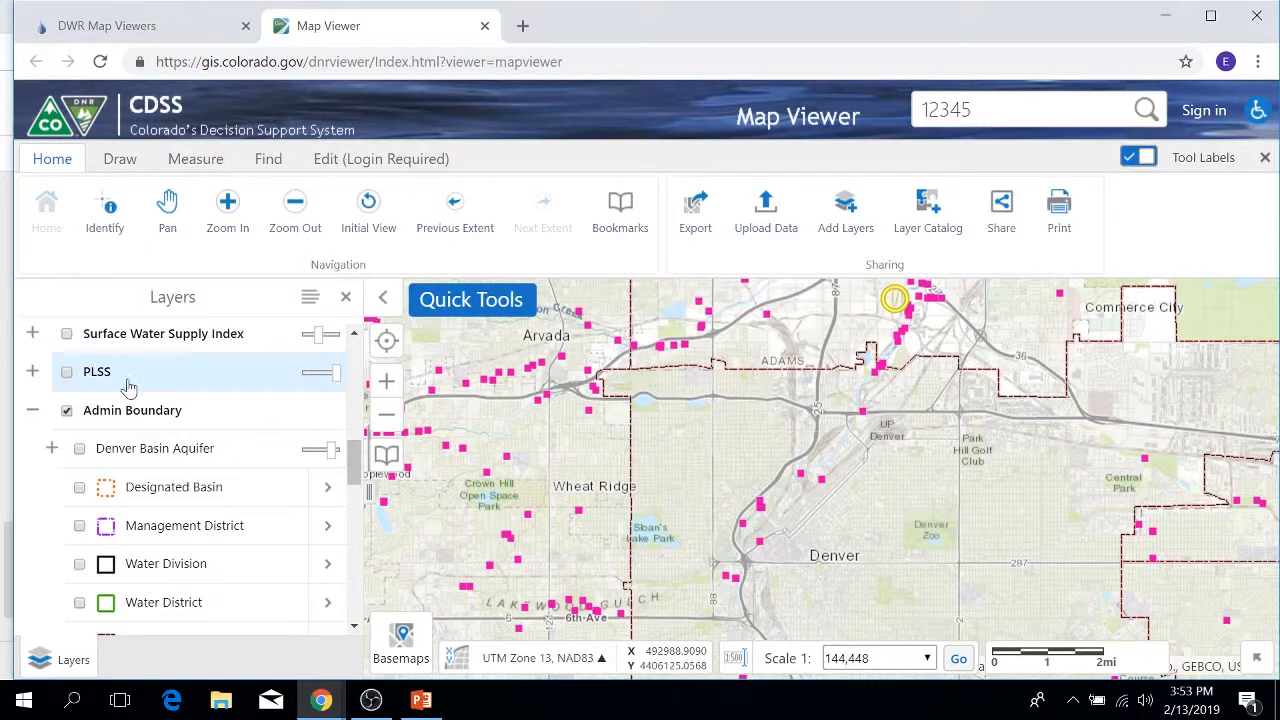
scroll(140, 408, "down", 1)
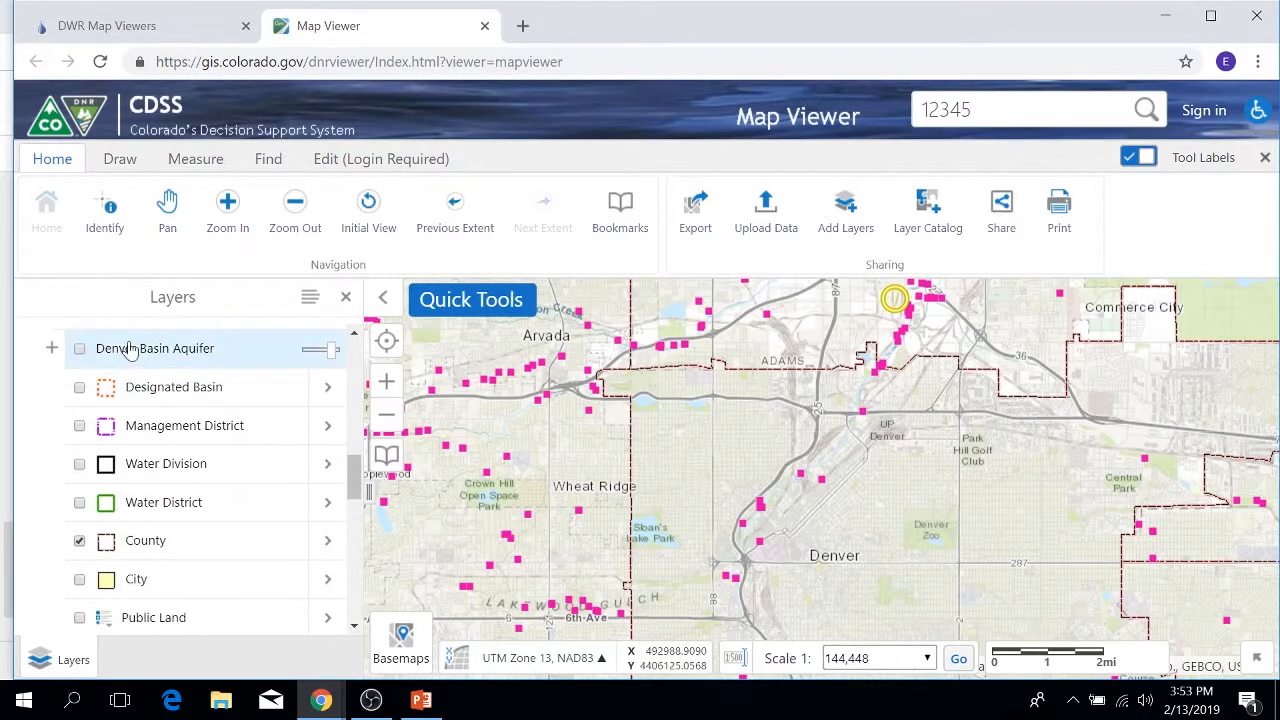
scroll(104, 366, "up", 1)
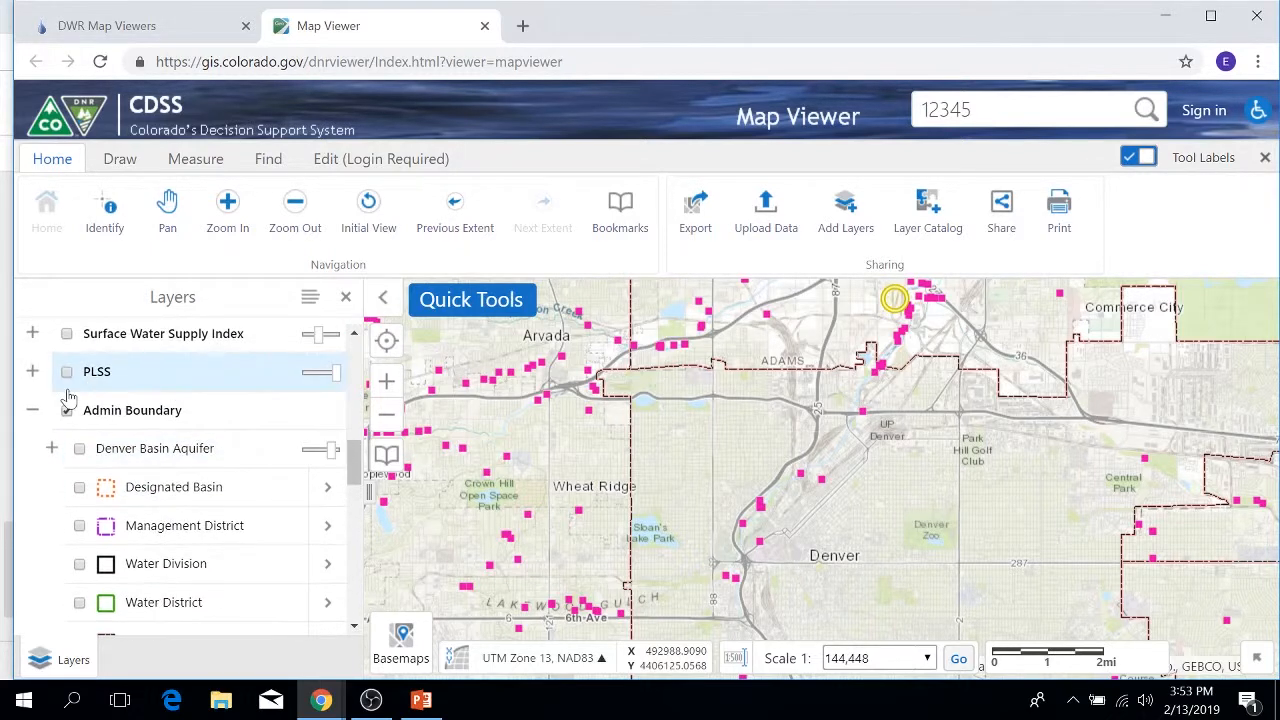
Step: Switch on Denver Basin Aquifer and zoom out to 1:2,311,162 to see the whole basin
left_click(67, 410)
left_click(67, 410)
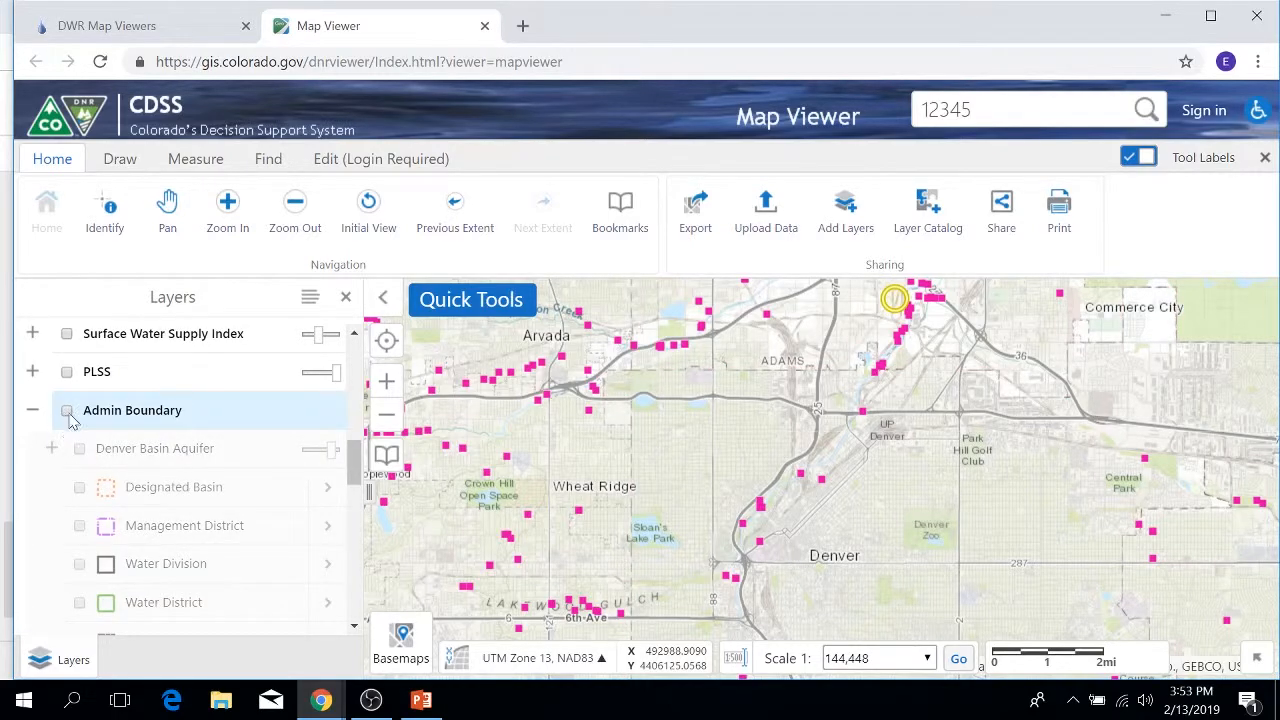
left_click(79, 448)
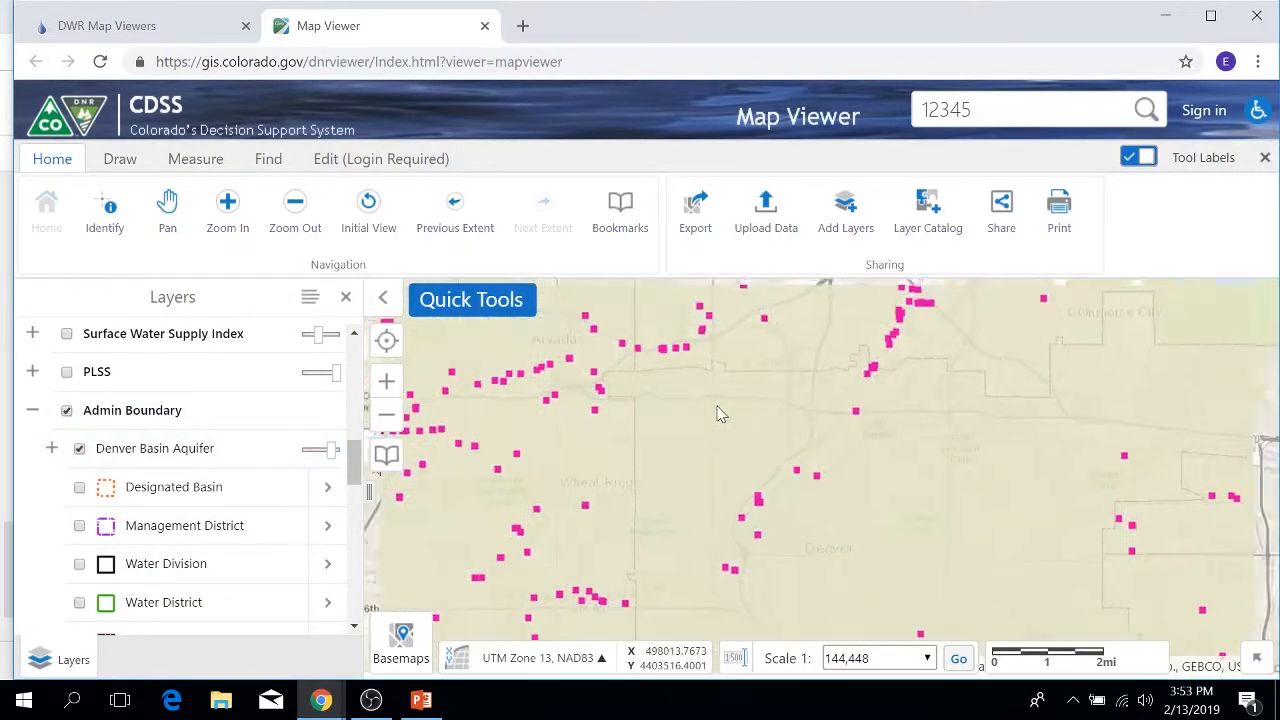
scroll(720, 415, "down", 2)
scroll(720, 415, "down", 1)
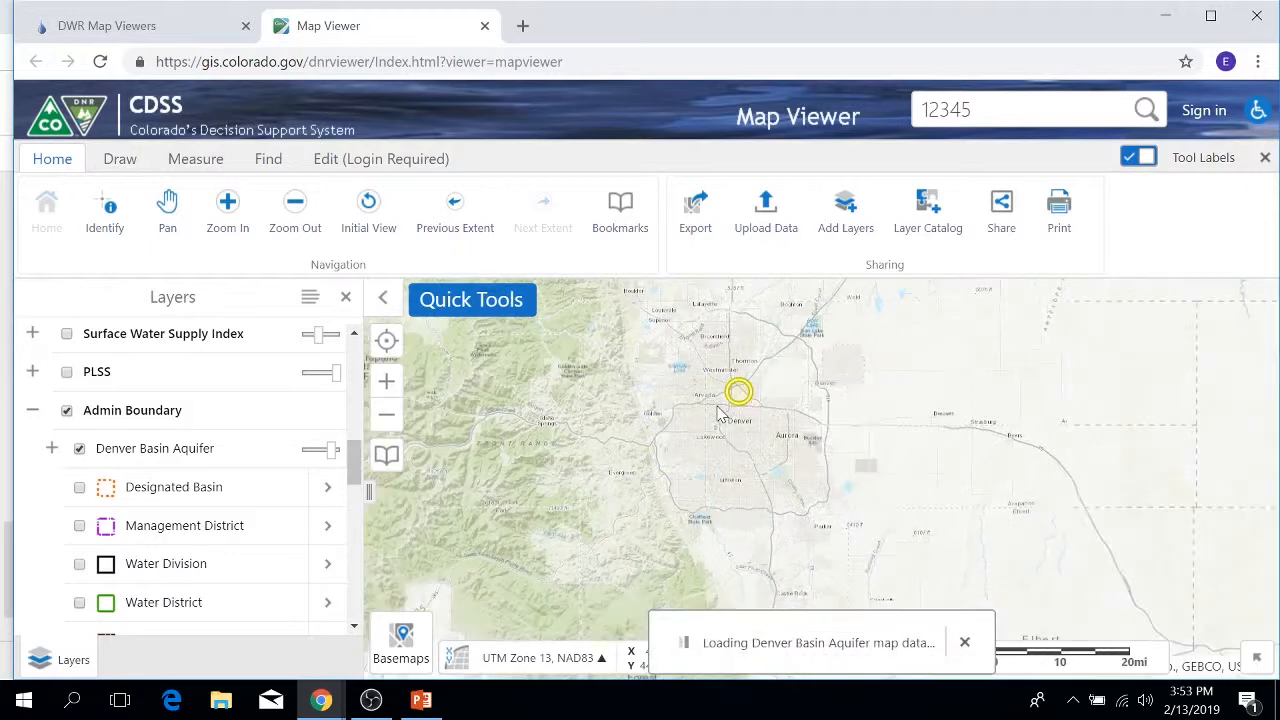
scroll(720, 415, "down", 1)
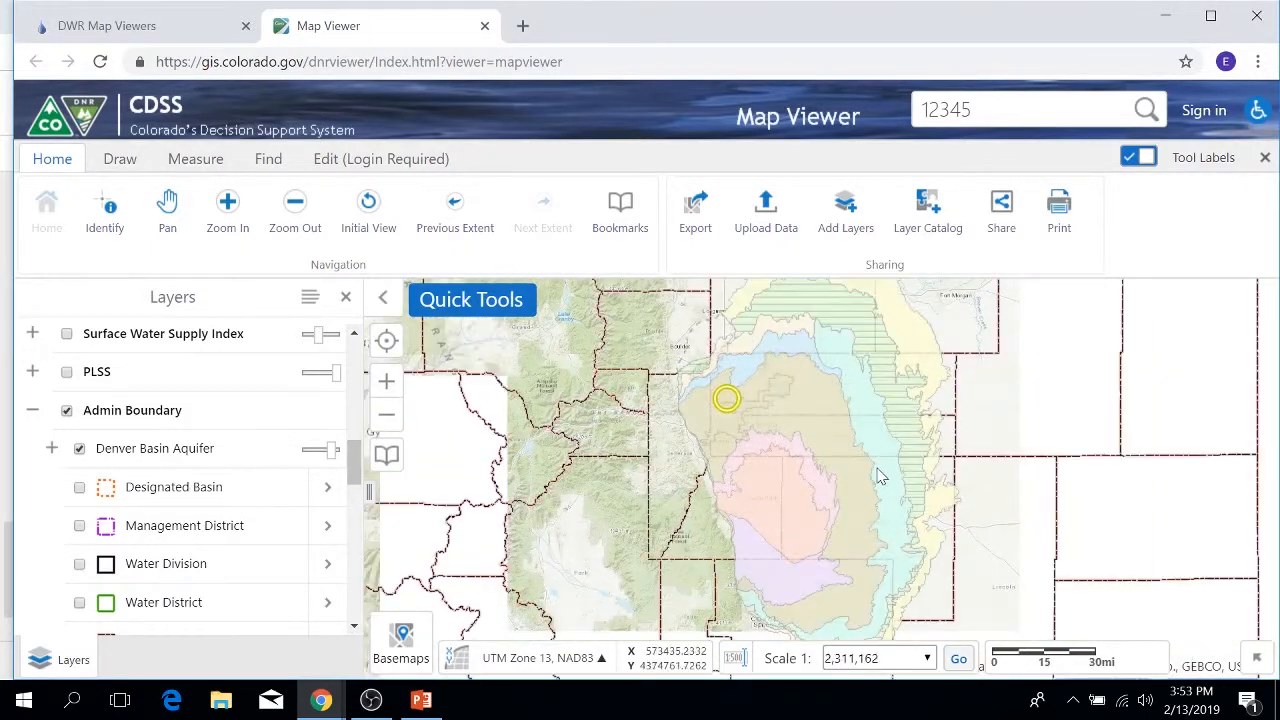
Step: Identify aquifers at a basin point and page to the Laramie Formation result (4 of 6)
left_click(812, 432)
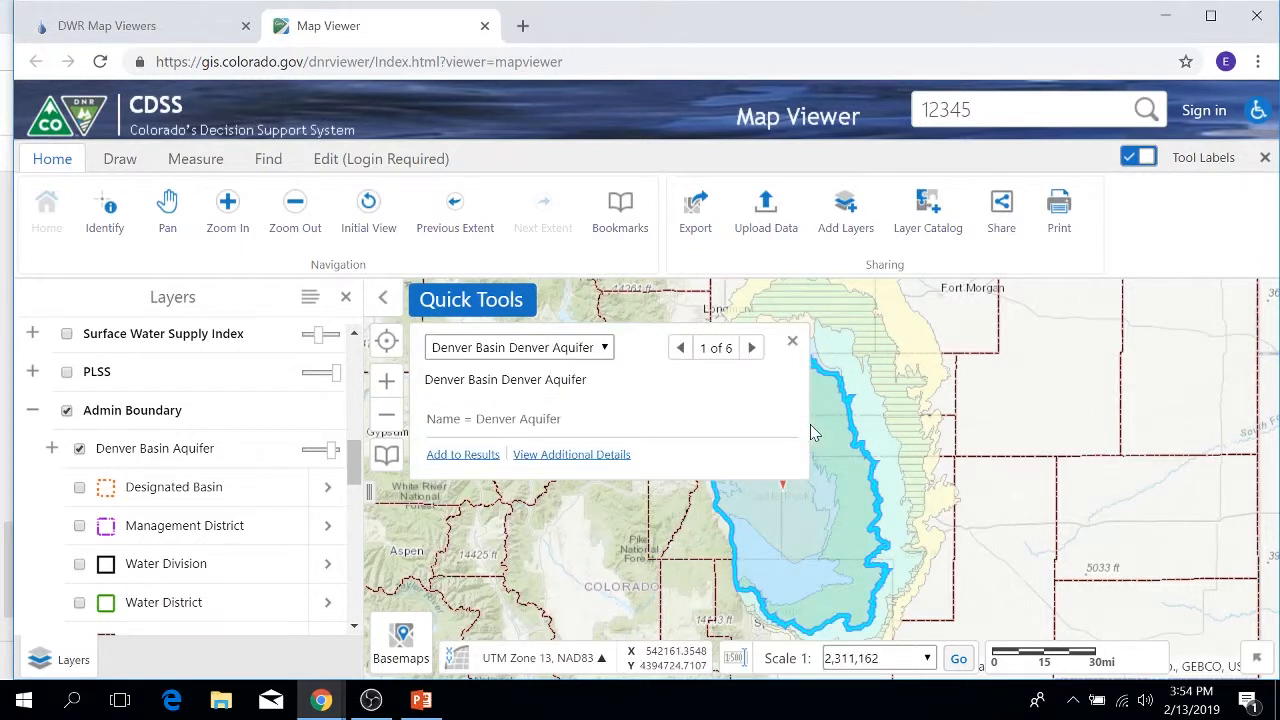
left_click(751, 349)
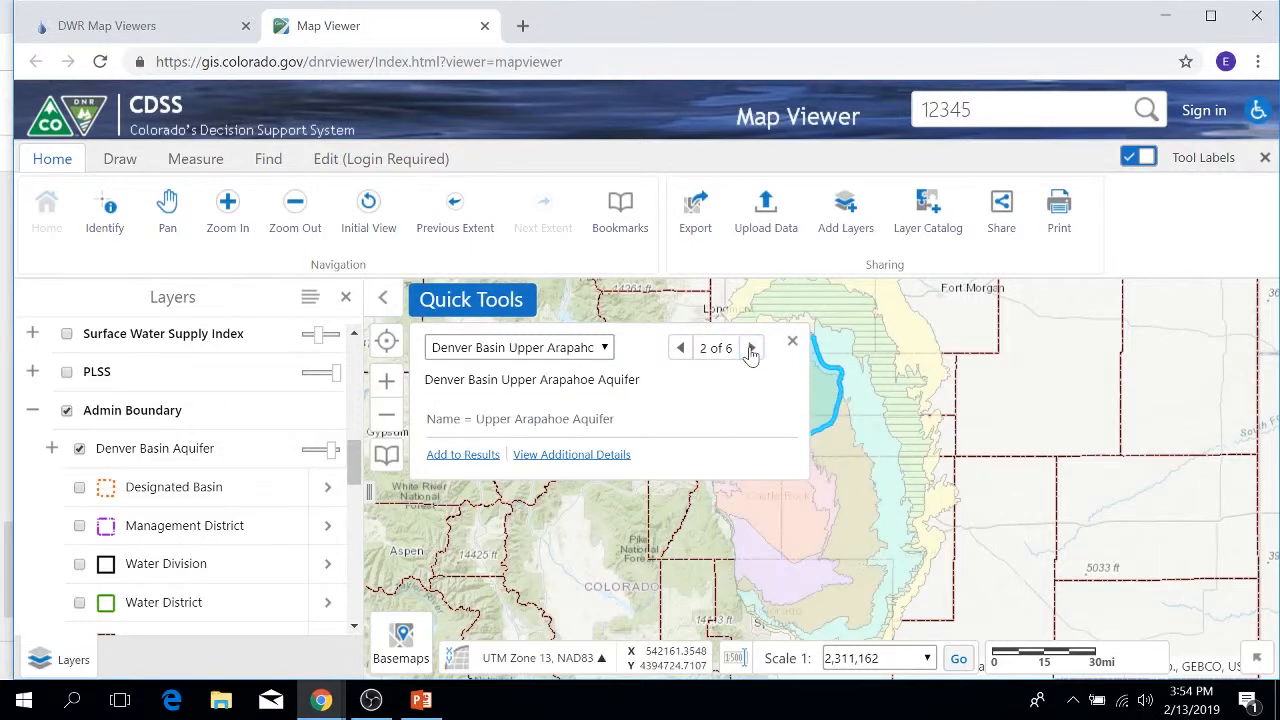
left_click(751, 349)
left_click(751, 349)
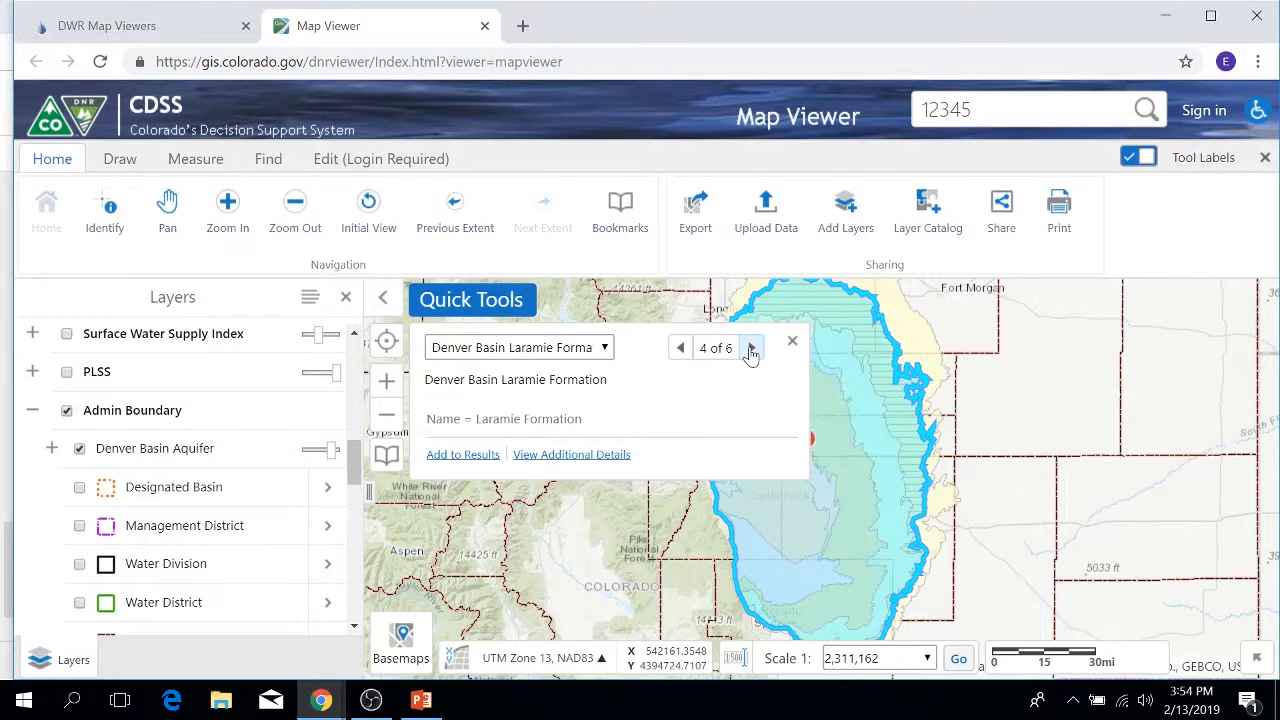
Step: Close the identify popup, hide Denver Basin Aquifer, and expand the DWR Admin Data group
left_click(792, 341)
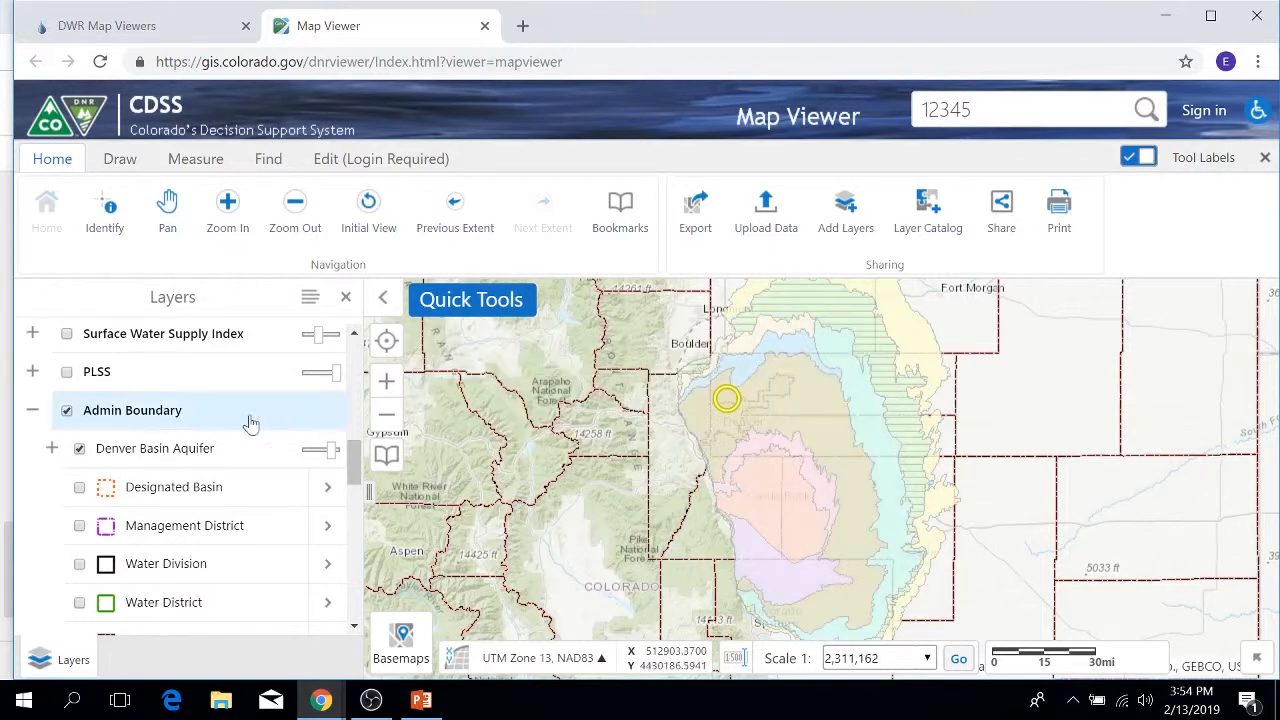
left_click(80, 449)
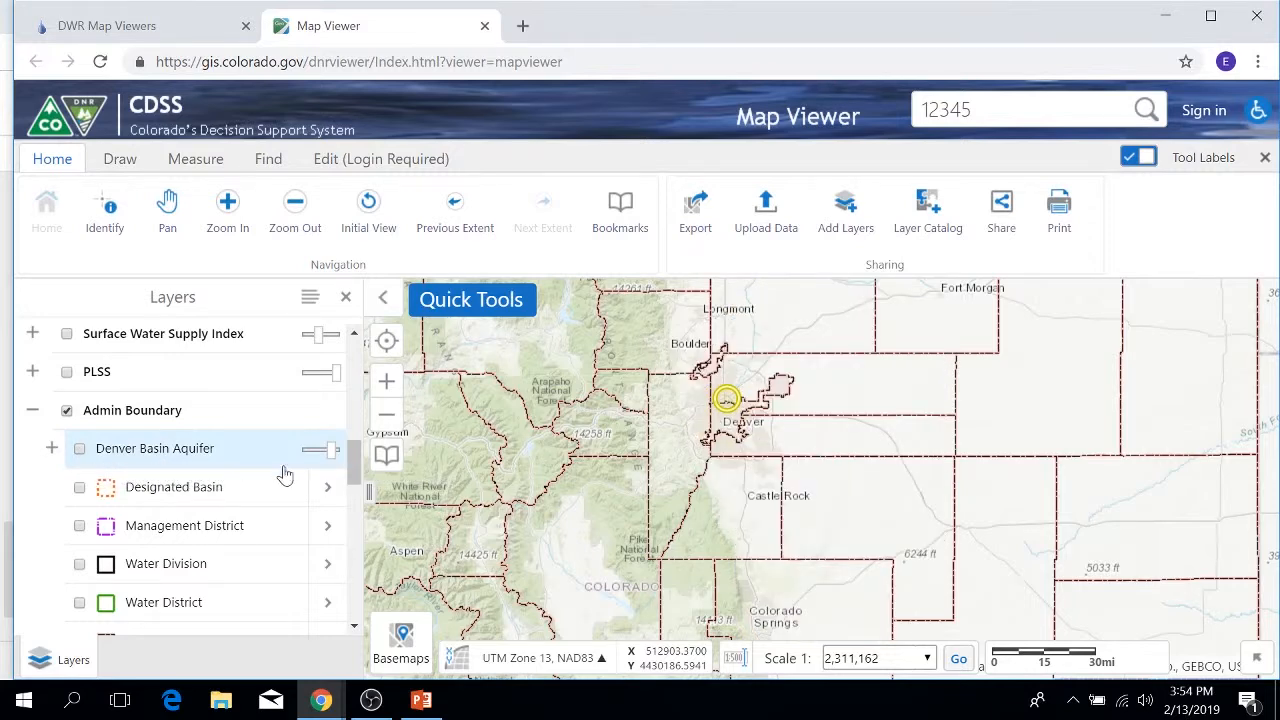
scroll(285, 475, "down", 5)
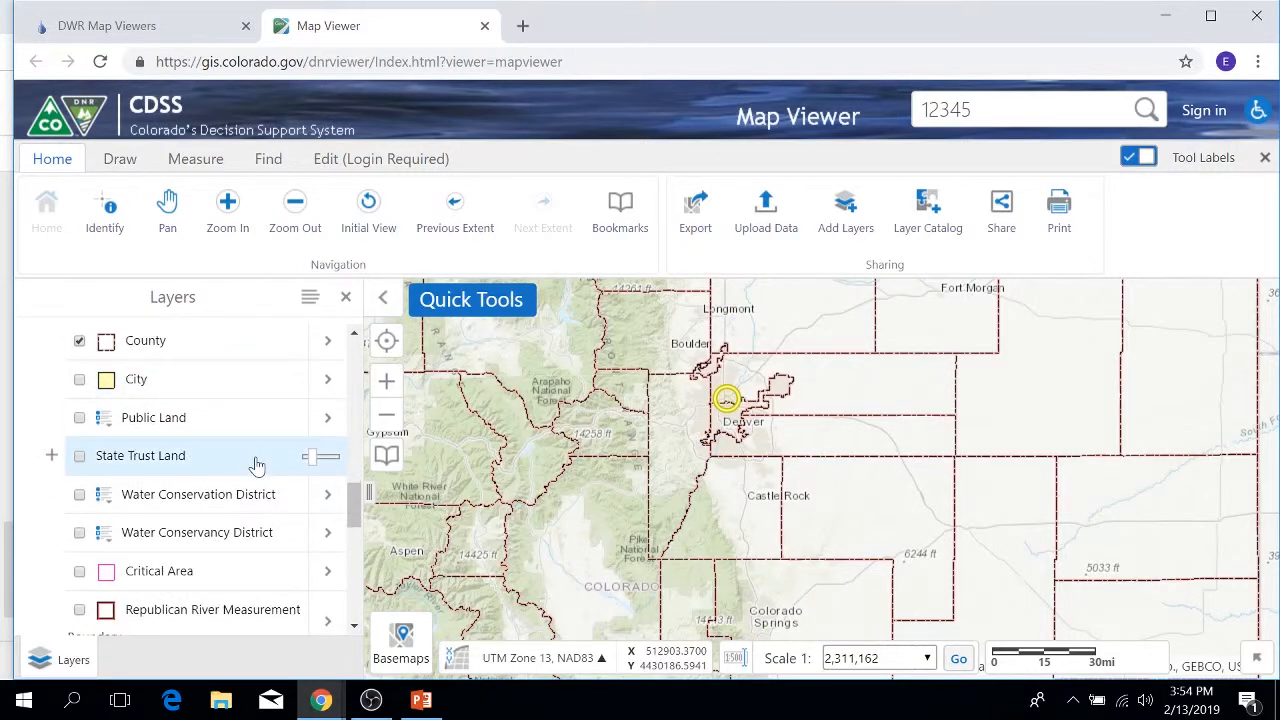
scroll(257, 465, "down", 1)
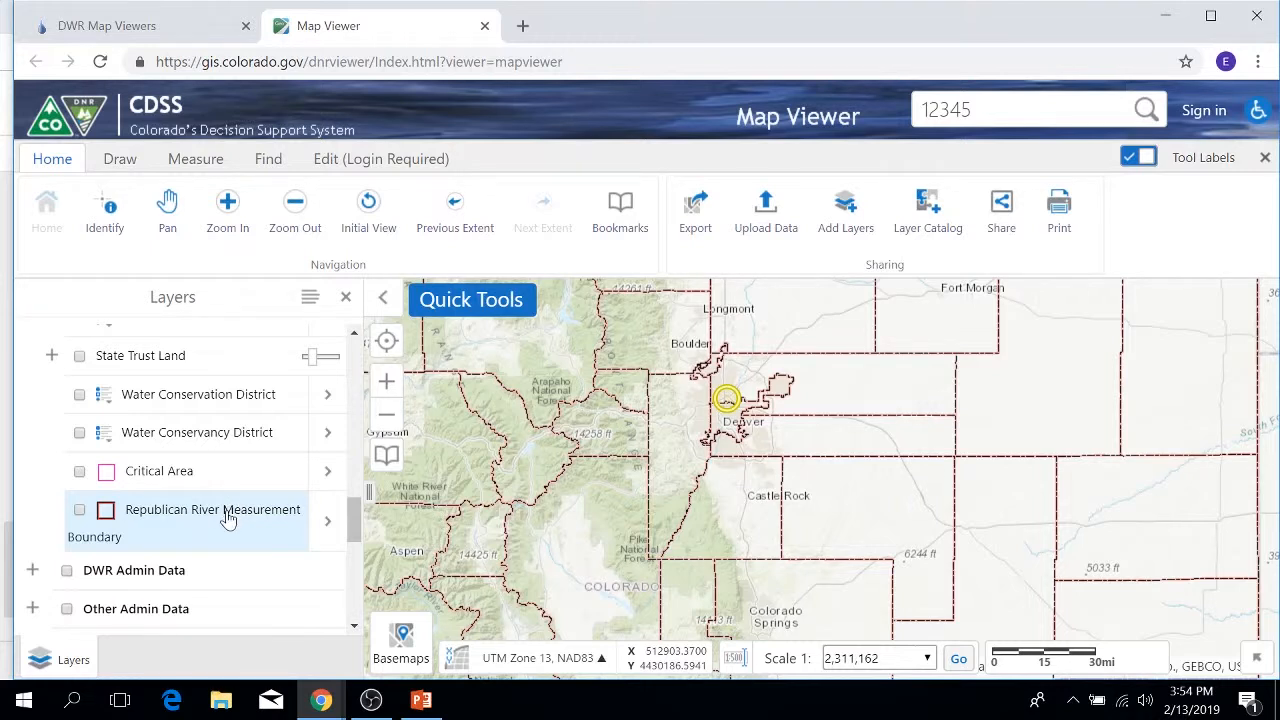
scroll(238, 549, "down", 3)
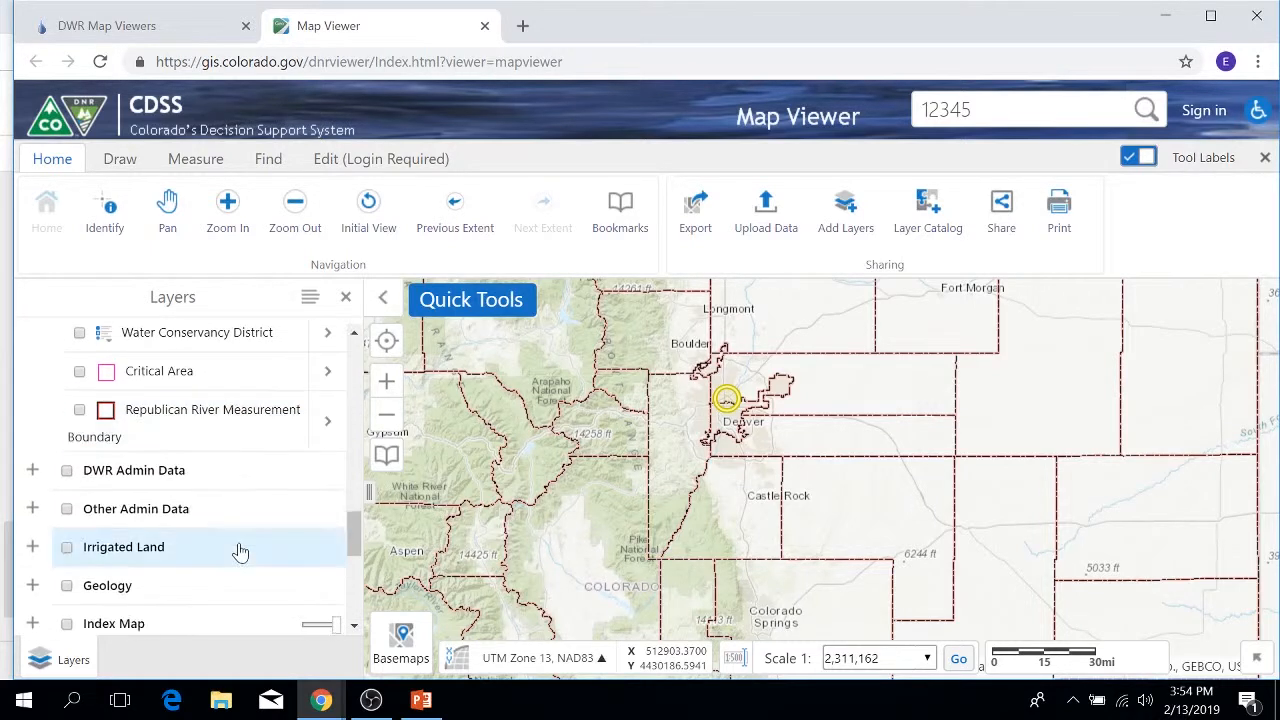
left_click(31, 373)
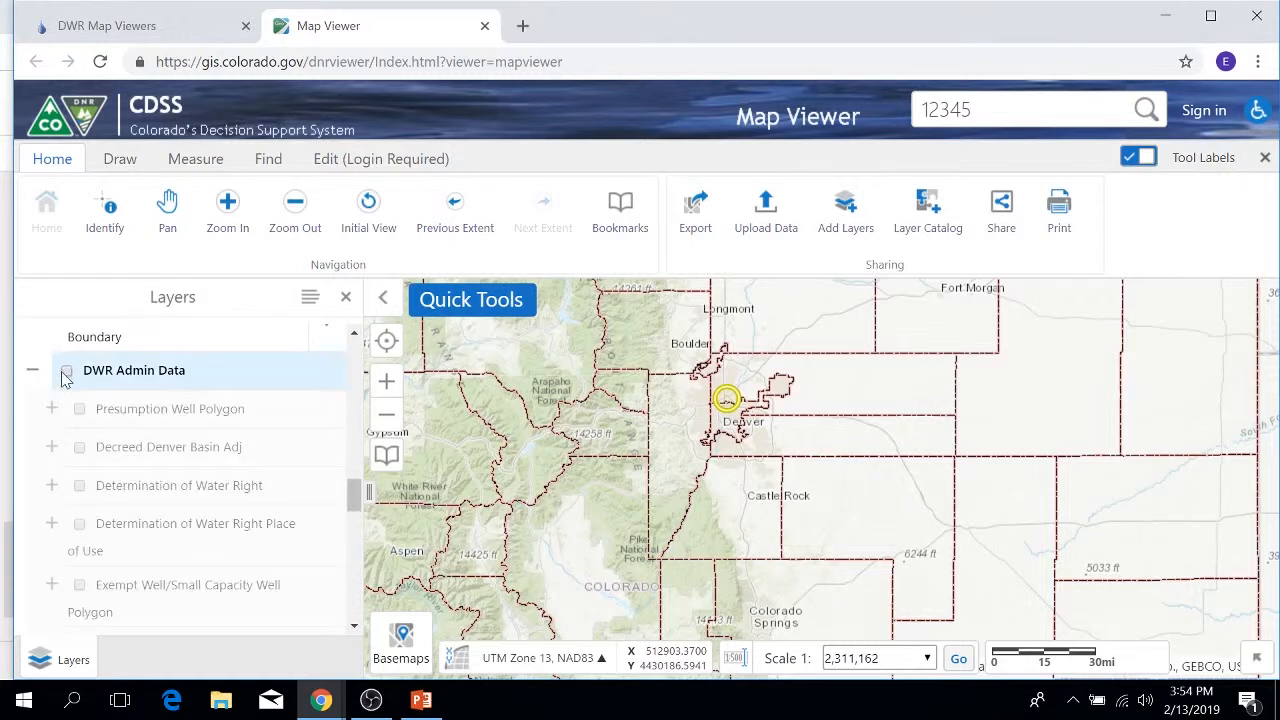
Step: Turn on DWR Admin Data and its Presumption Well Polygon layers, zooming in on Denver
left_click(66, 370)
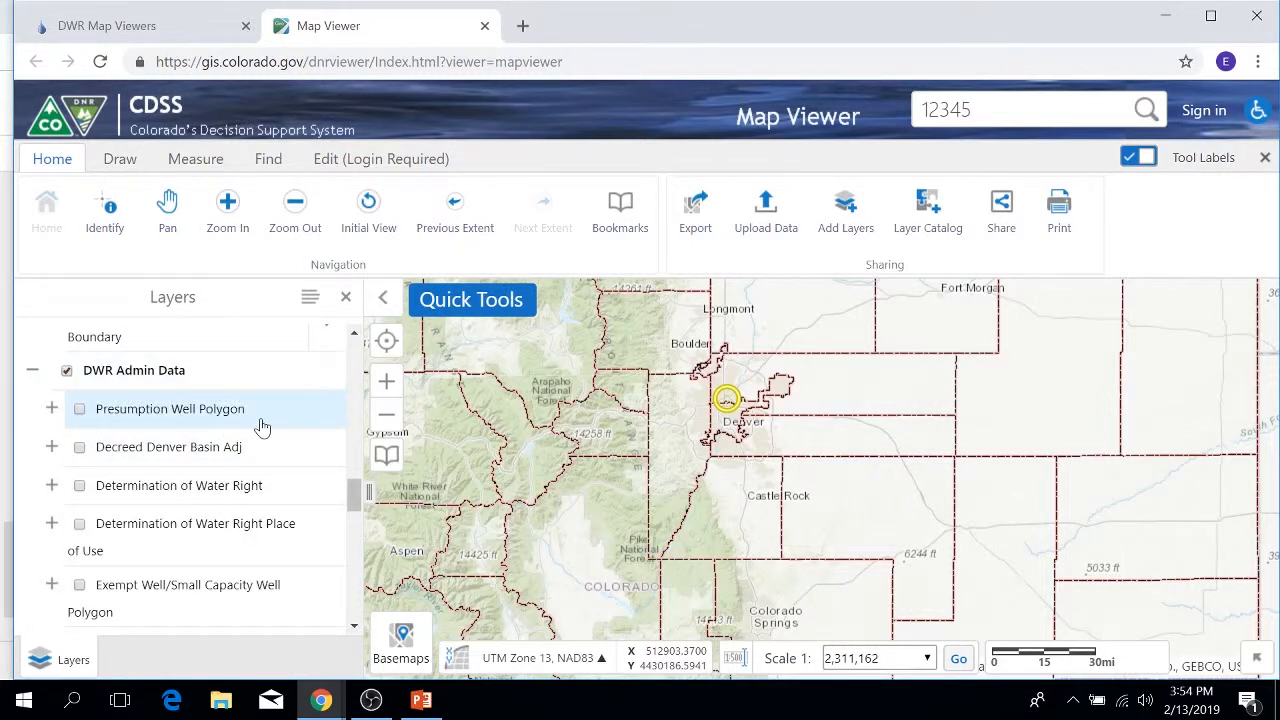
scroll(260, 427, "down", 1)
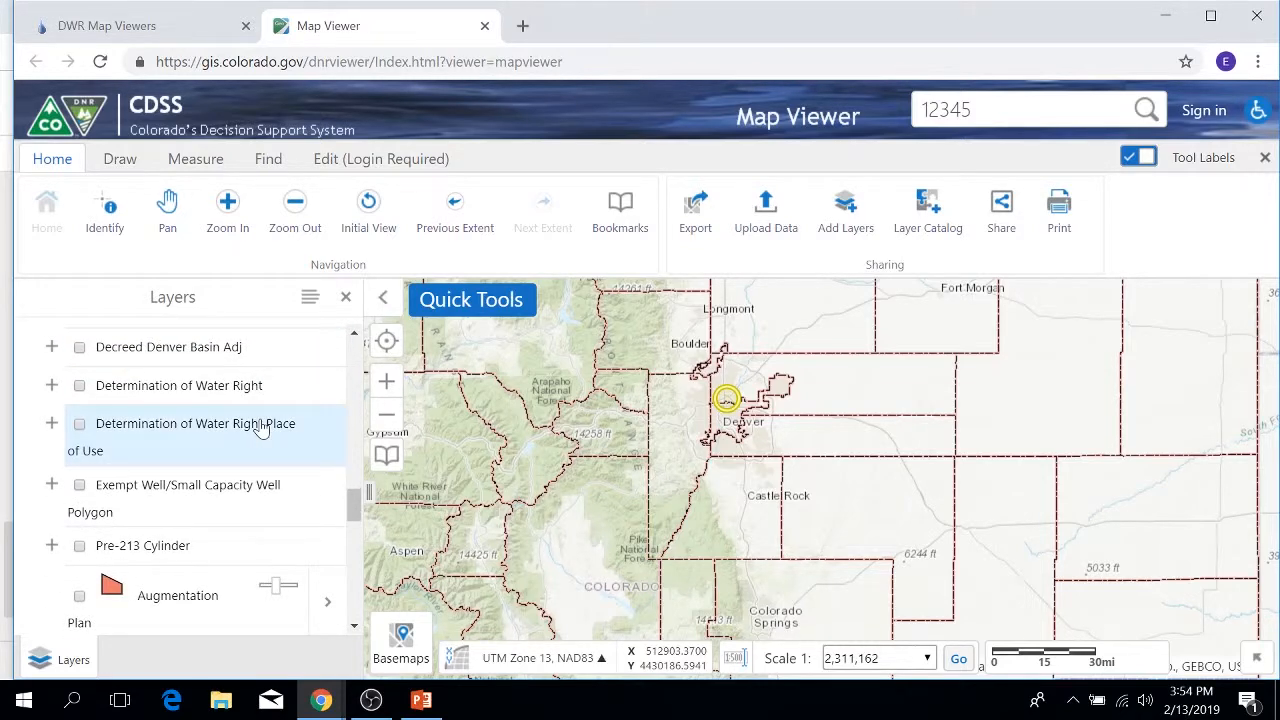
scroll(250, 428, "up", 1)
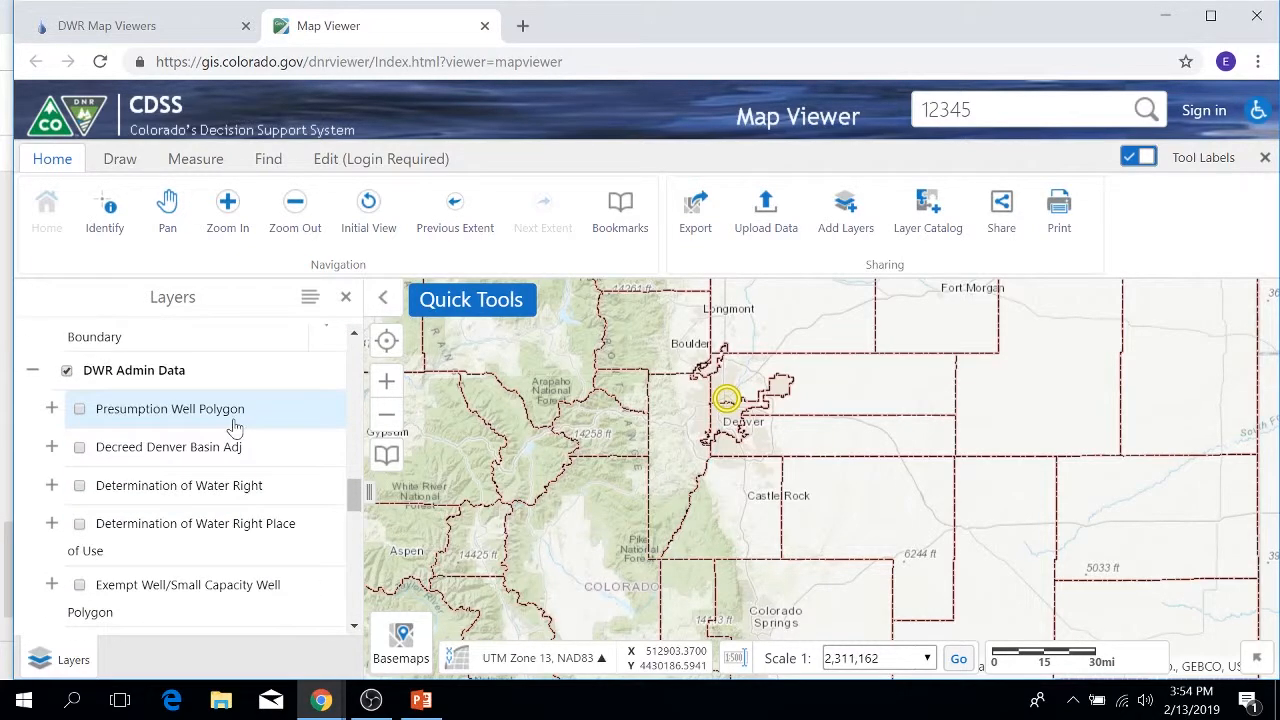
left_click(52, 409)
left_click(79, 409)
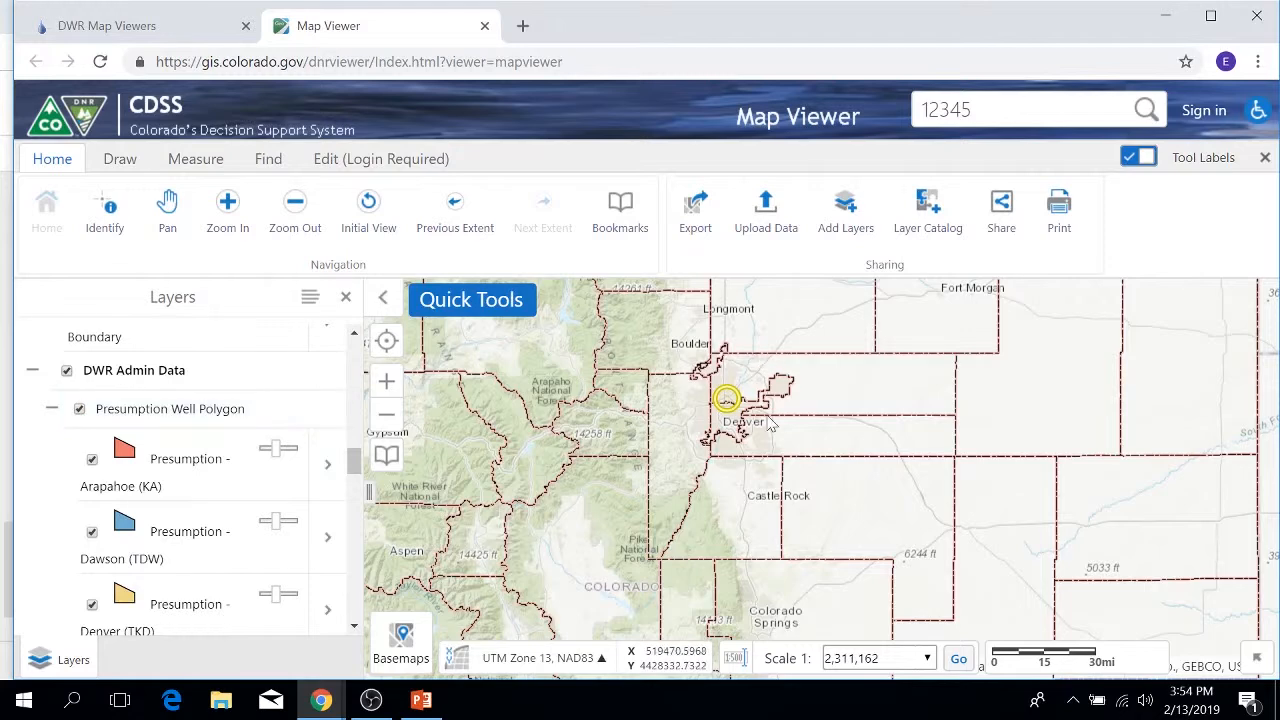
scroll(770, 425, "up", 2)
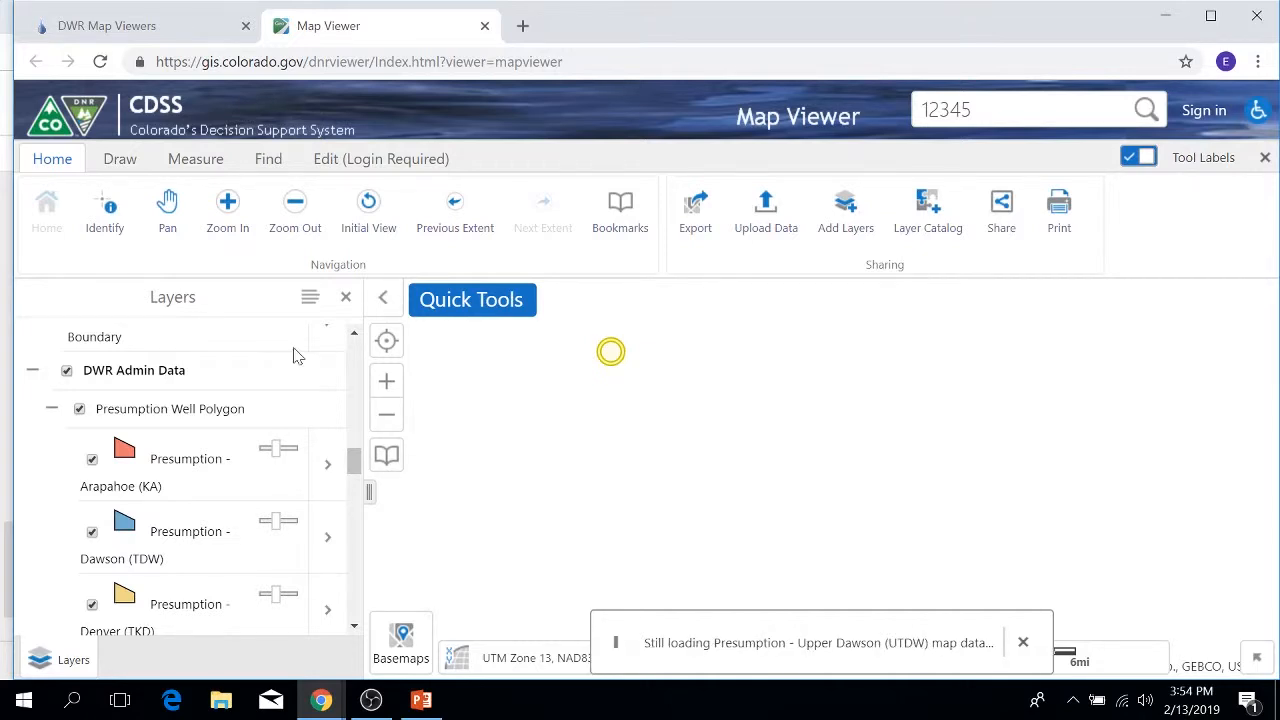
Step: Switch off and collapse the DWR Admin Data group
left_click(66, 371)
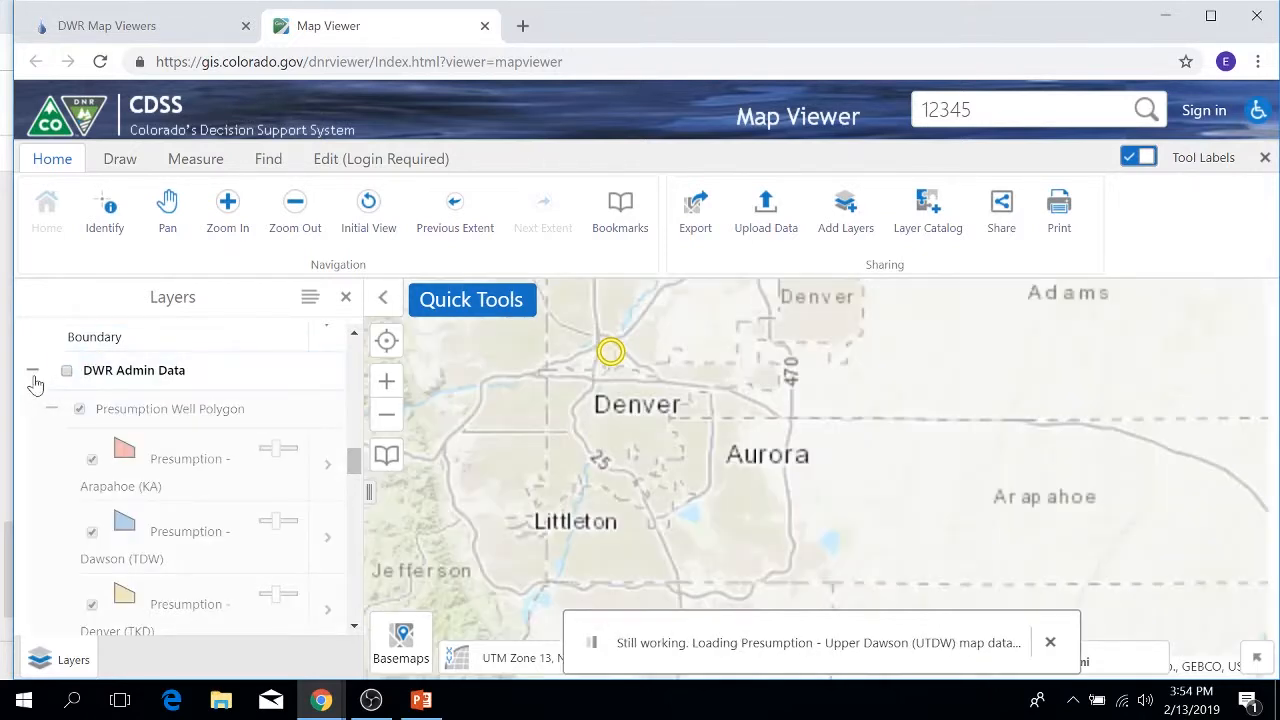
left_click(33, 371)
scroll(156, 400, "down", 1)
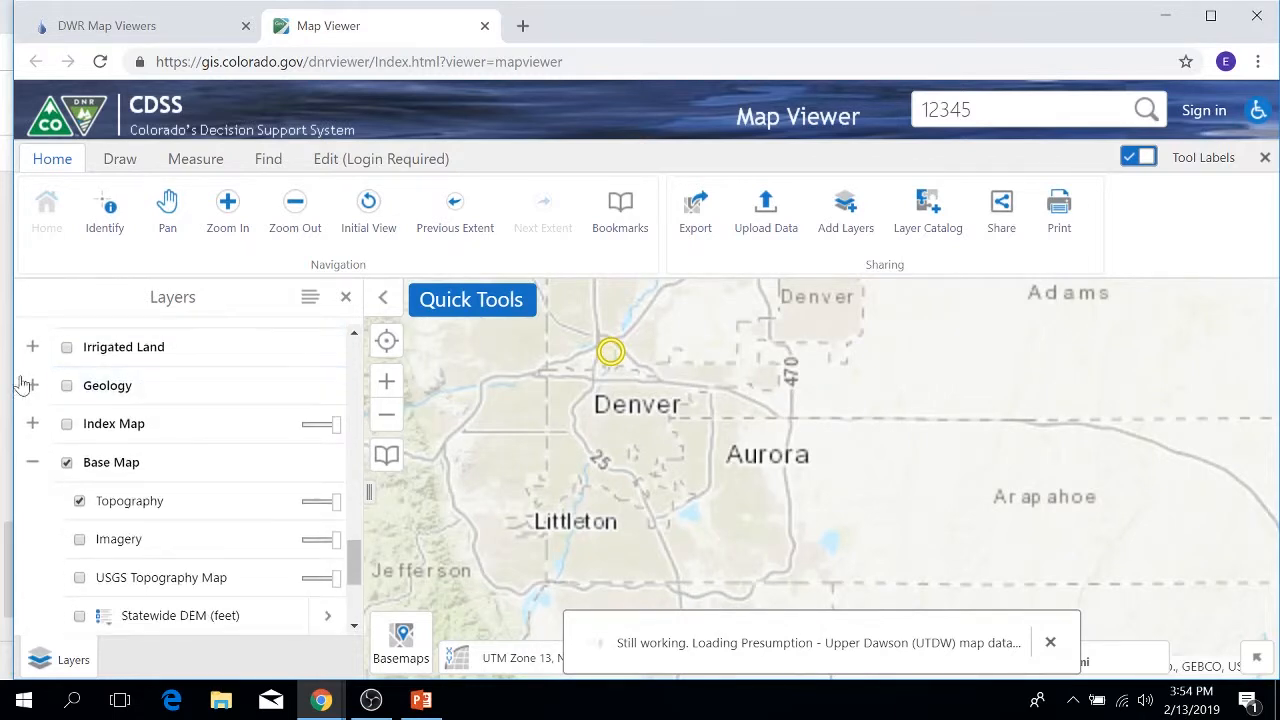
Step: Switch on the Irrigated Land group and collapse its Water Division 1–7 list
left_click(31, 347)
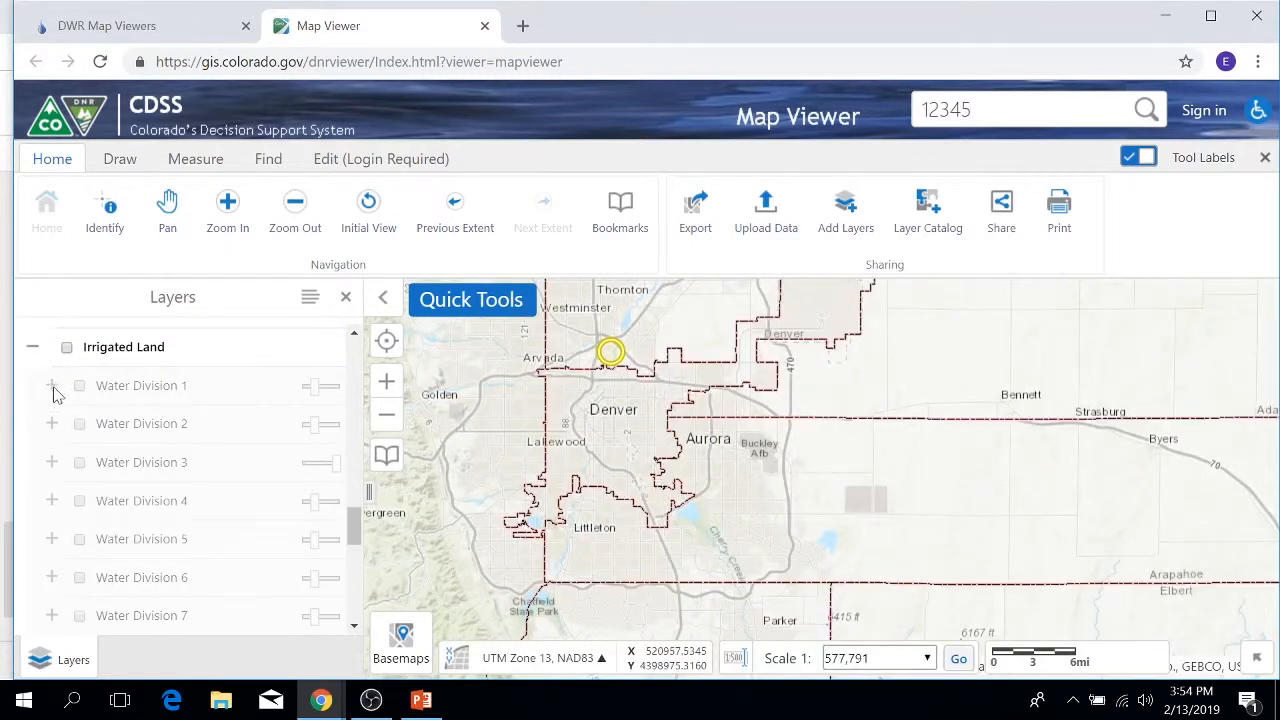
left_click(67, 348)
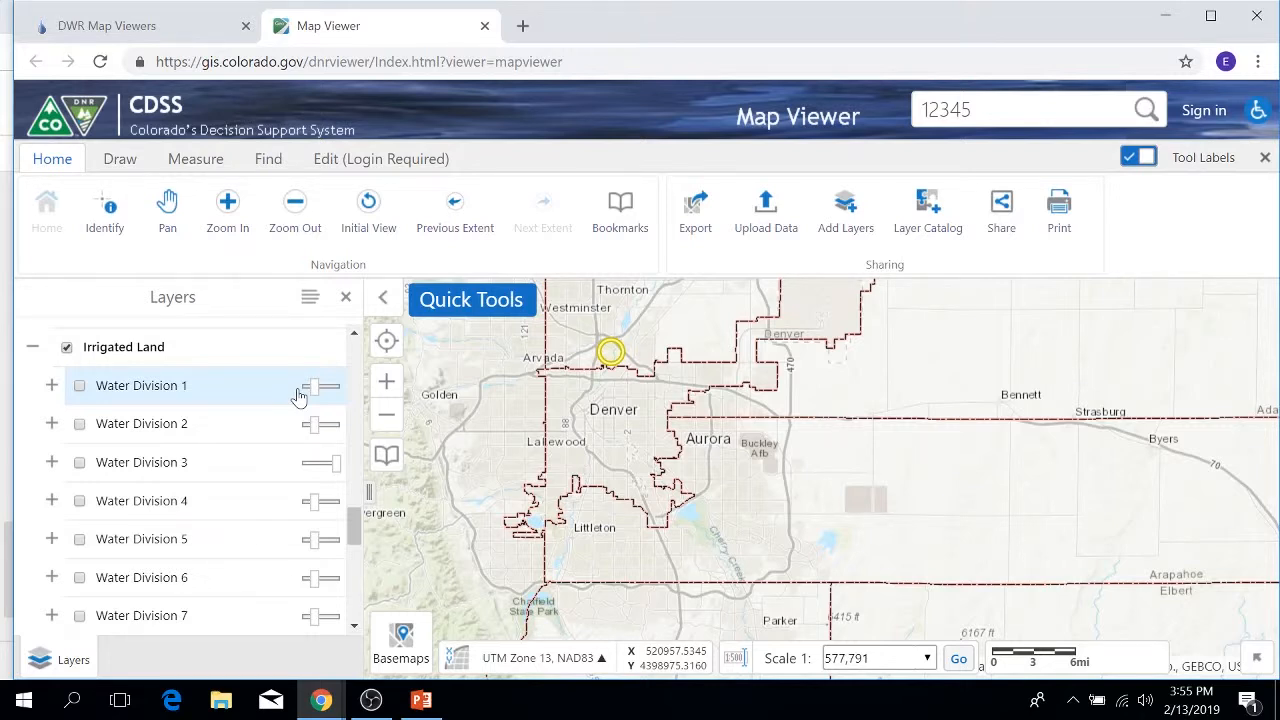
left_click(32, 346)
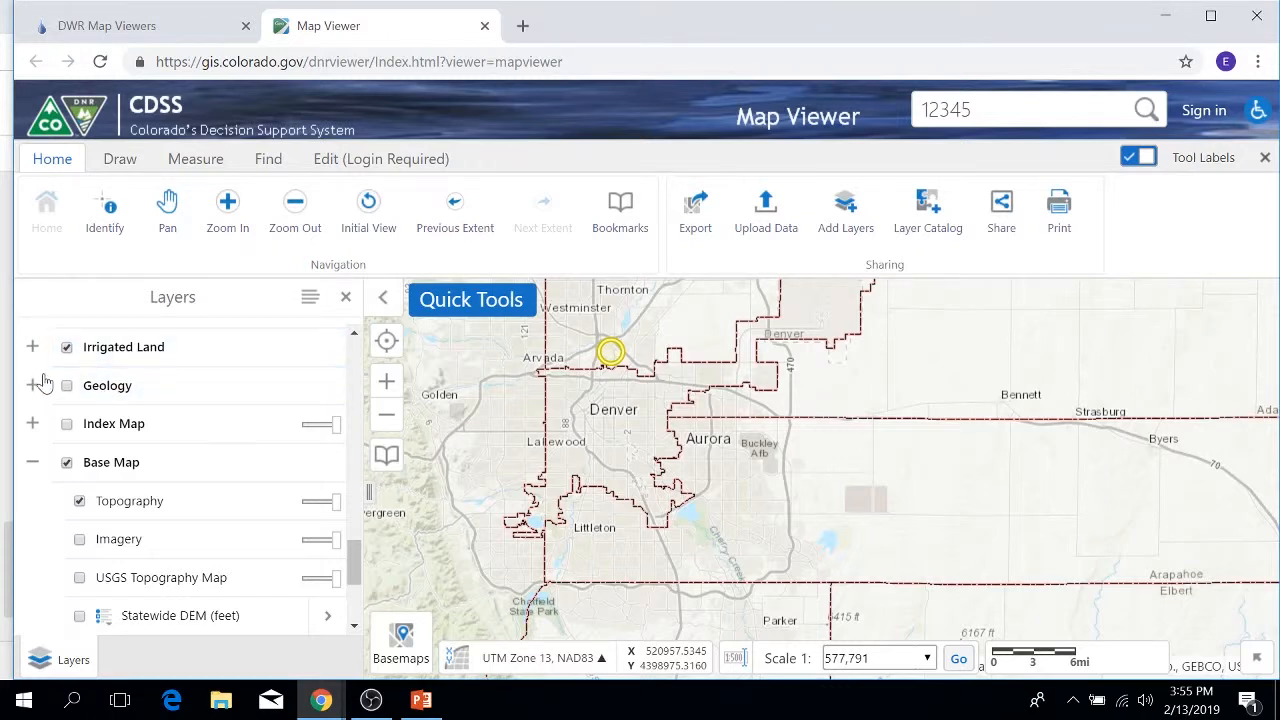
Step: Show Colorado Geology (Tweto) at the statewide Initial View, then switch off and collapse Geology
left_click(32, 386)
left_click(66, 385)
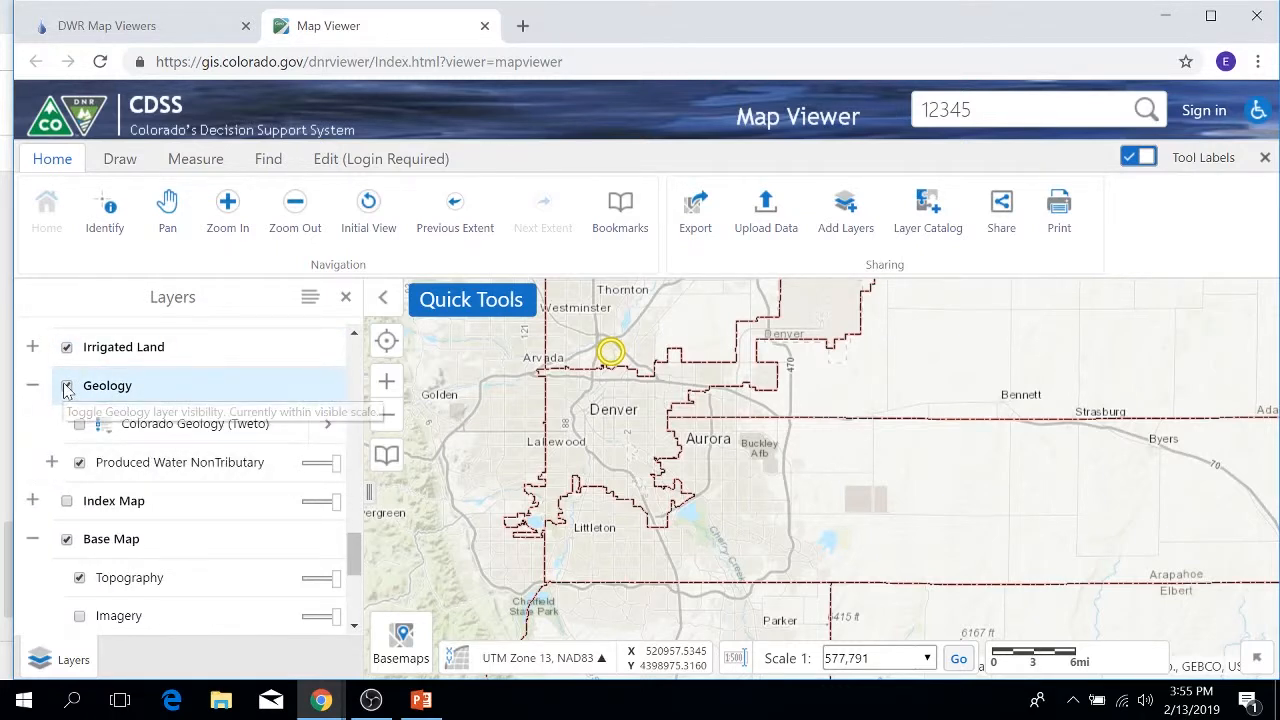
left_click(79, 424)
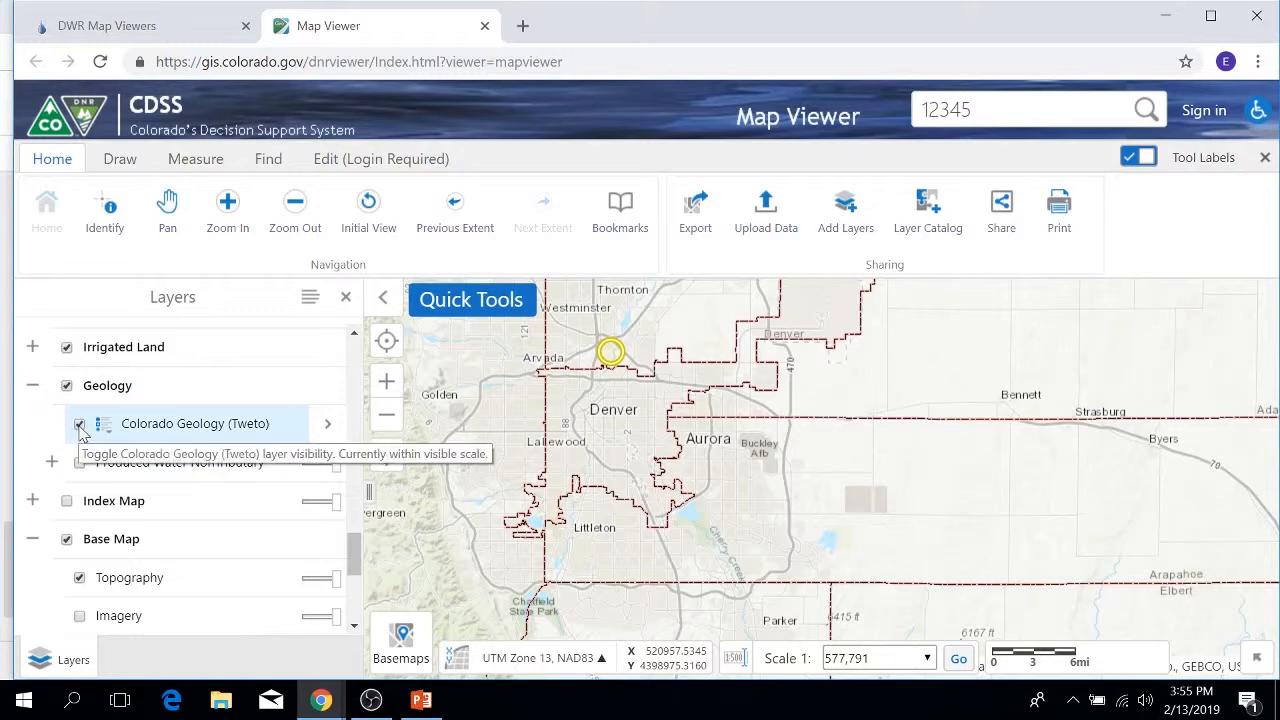
left_click(368, 210)
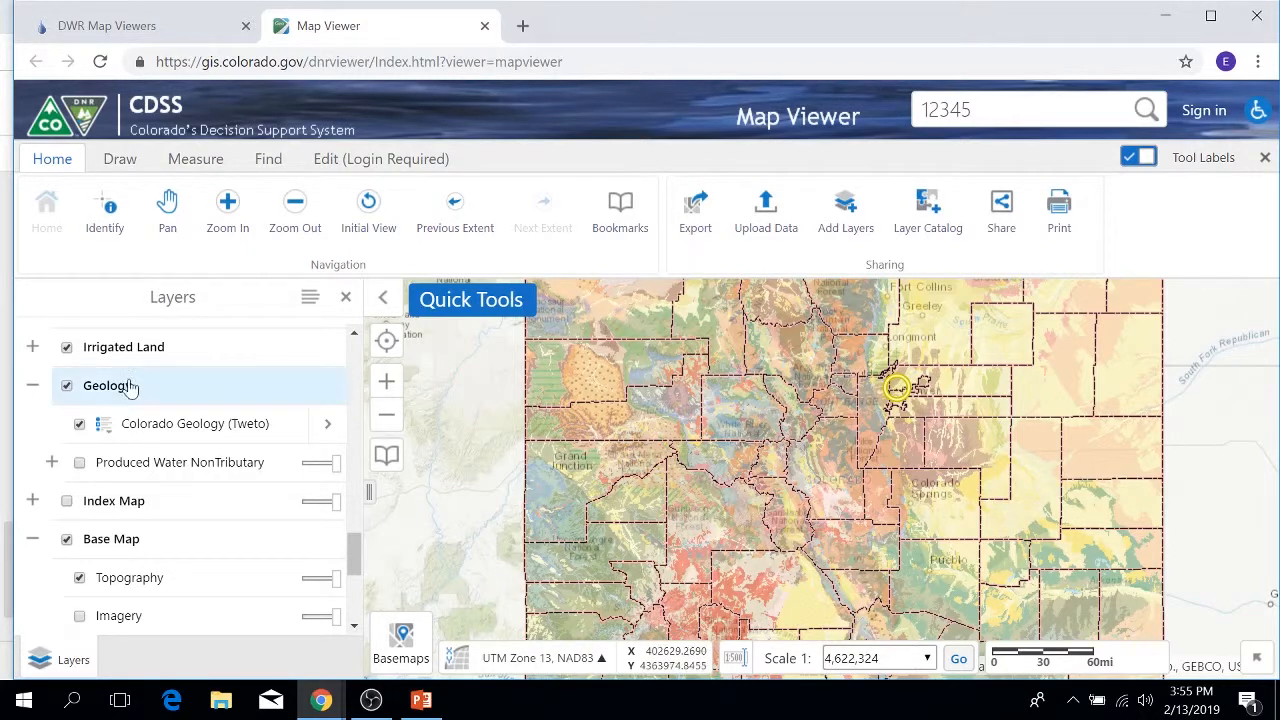
left_click(66, 386)
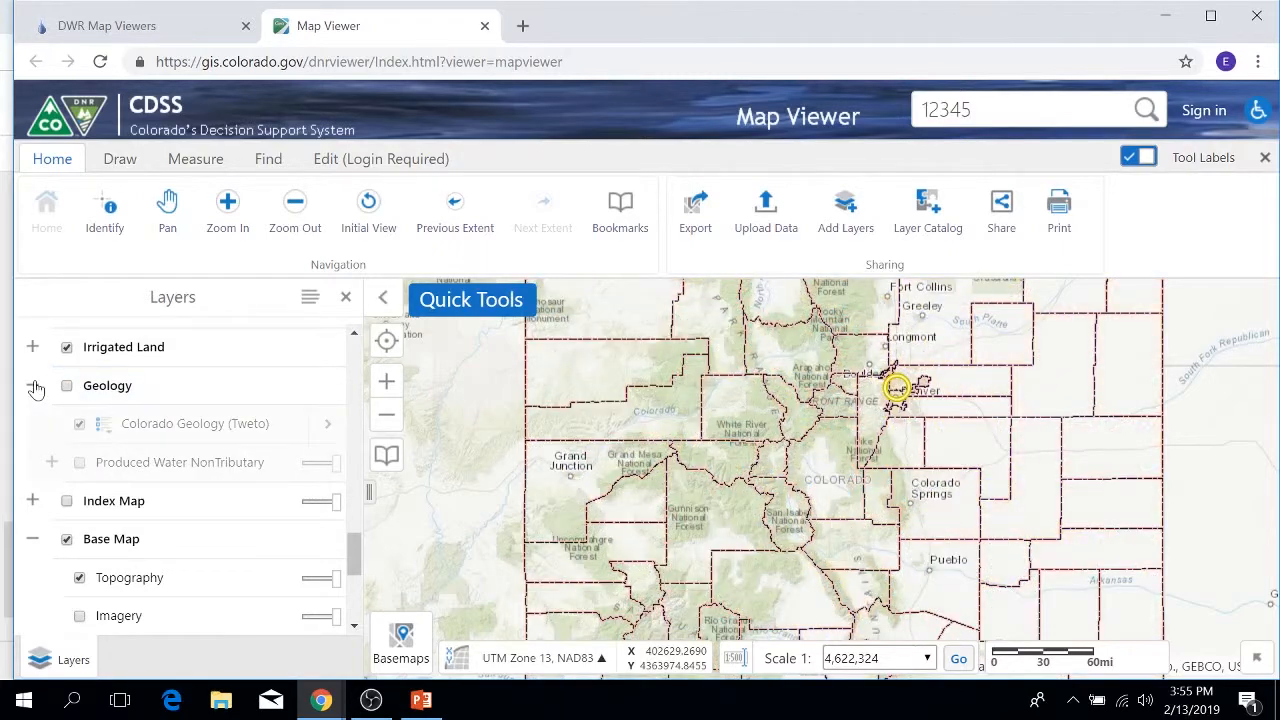
left_click(32, 385)
Step: Expand the Index Map group and turn its layers on
left_click(34, 424)
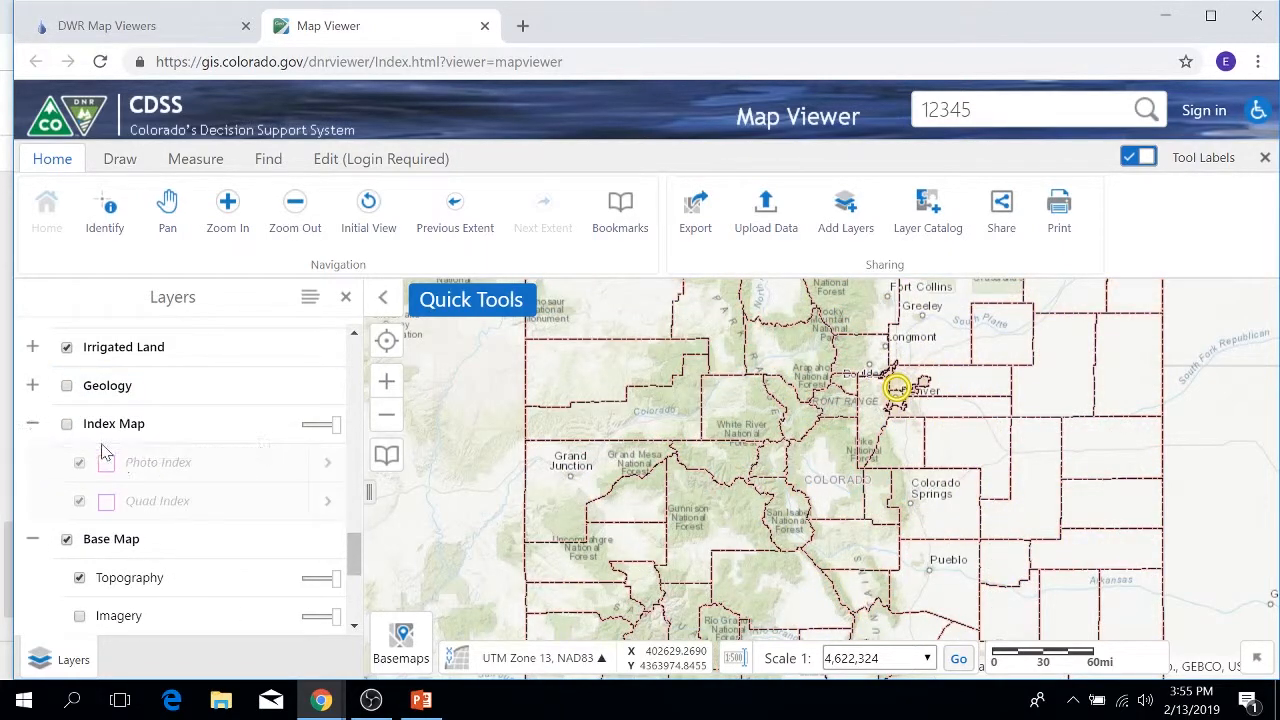
scroll(900, 437, "up", 1)
scroll(900, 437, "up", 3)
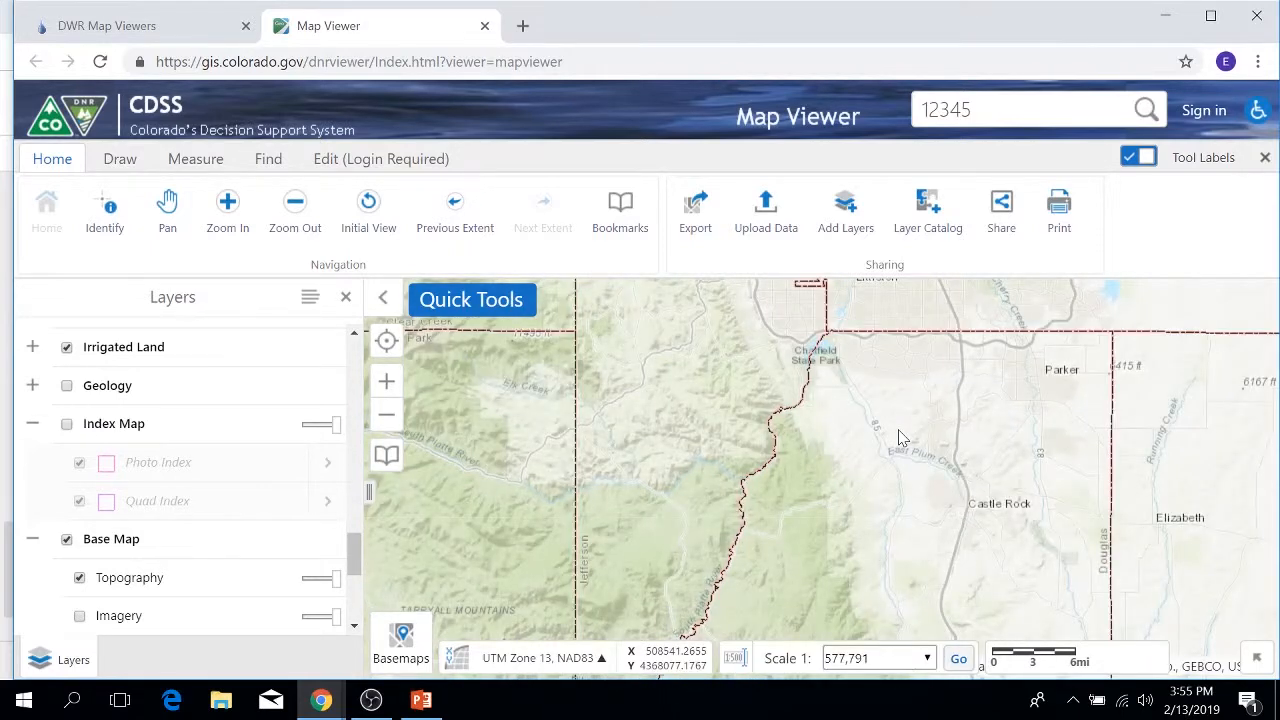
scroll(900, 437, "up", 1)
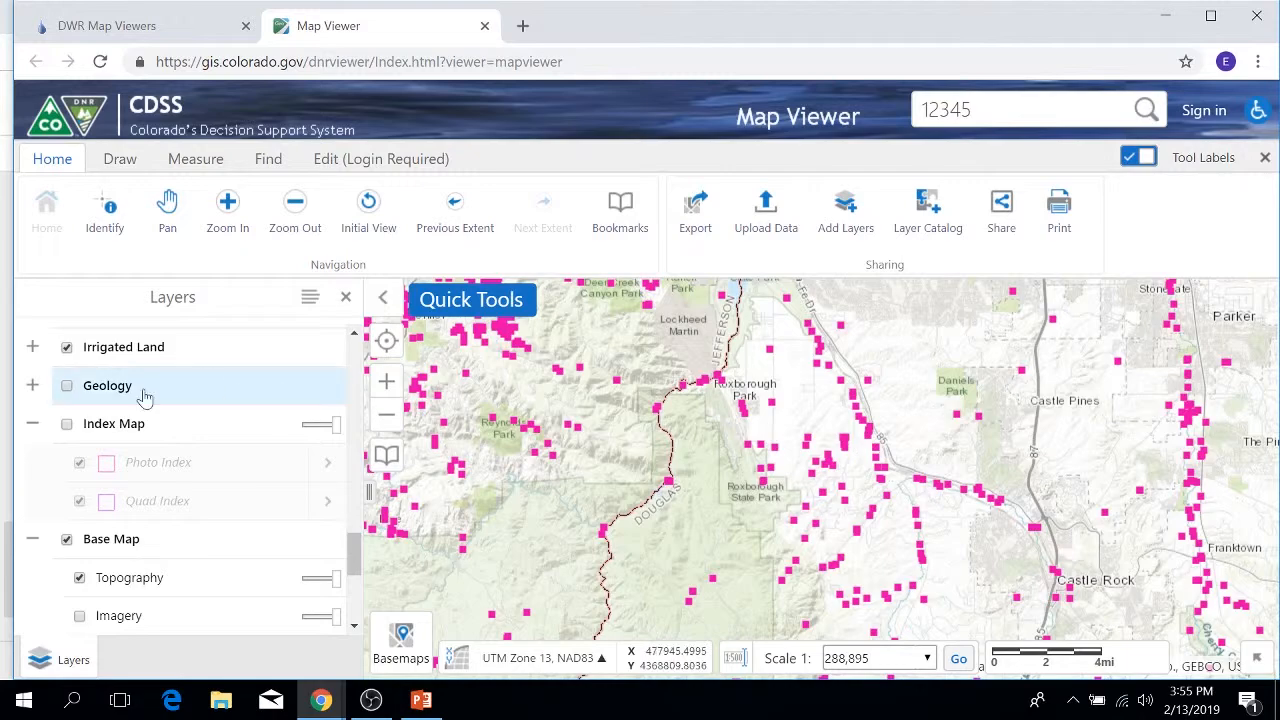
left_click(68, 428)
Step: Zoom in near Roxborough State Park and identify features there, advancing to Photo Index
scroll(753, 459, "up", 1)
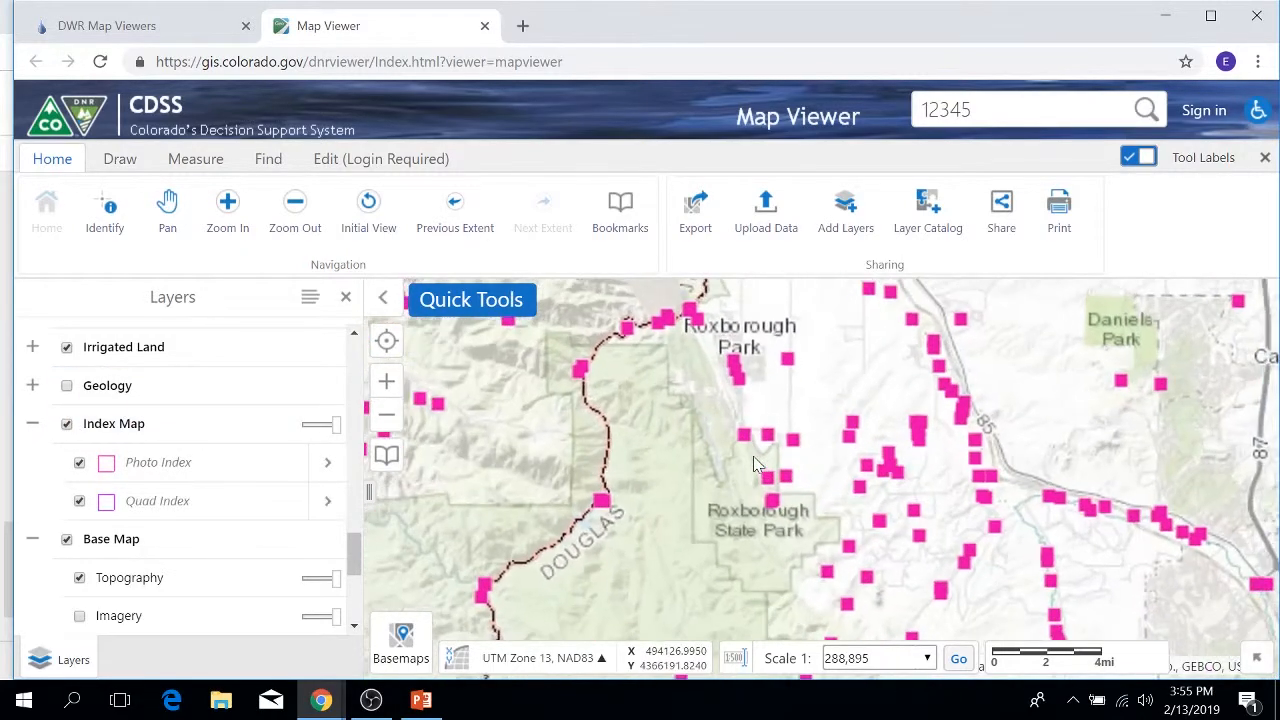
scroll(757, 470, "up", 1)
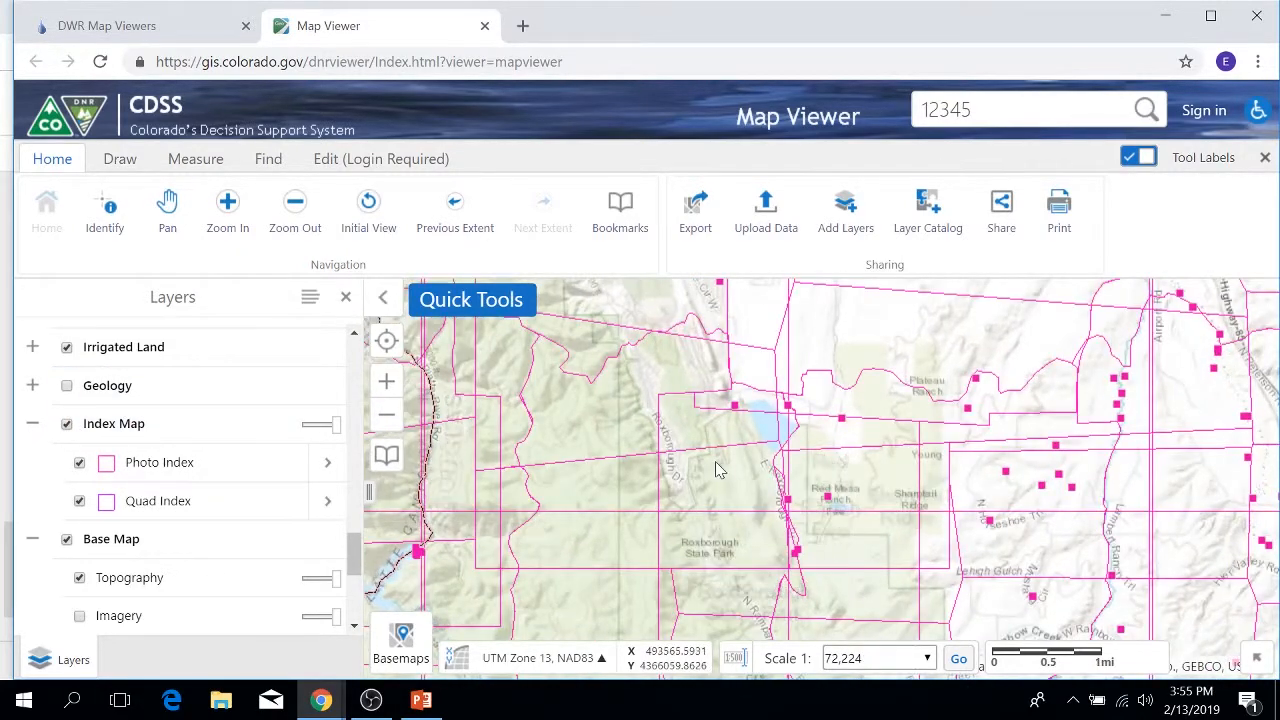
left_click(717, 470)
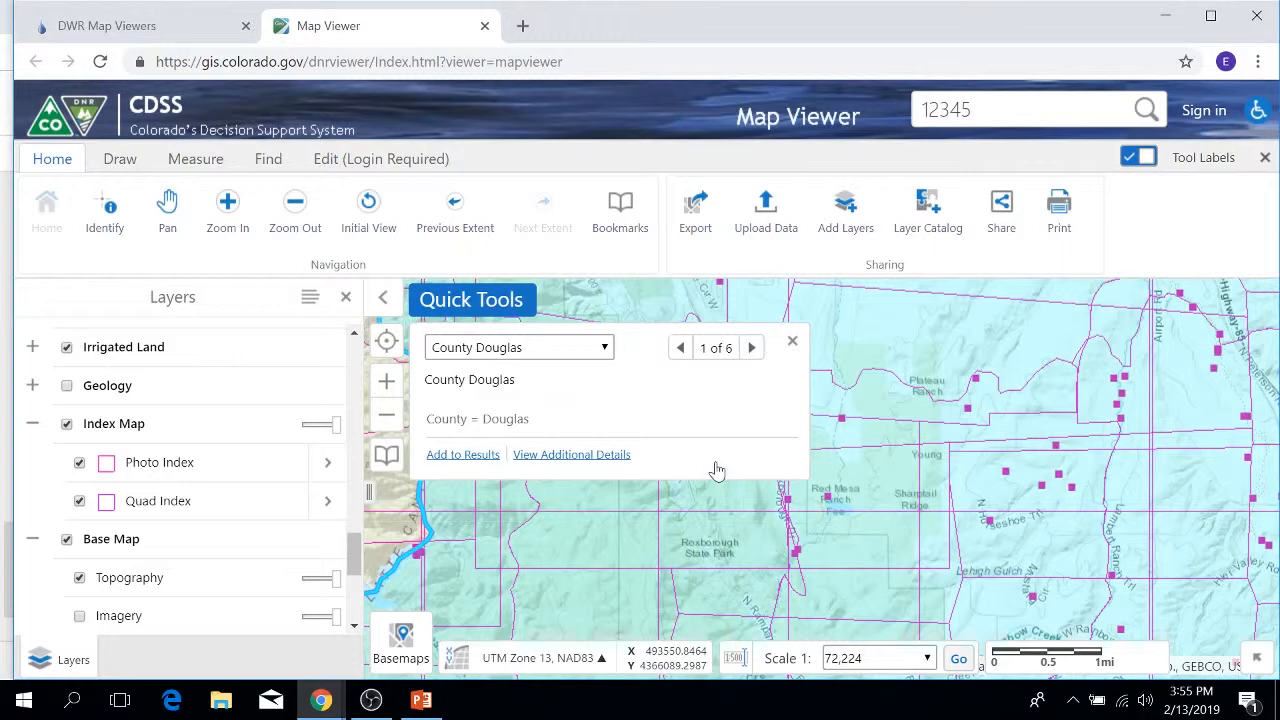
left_click(752, 348)
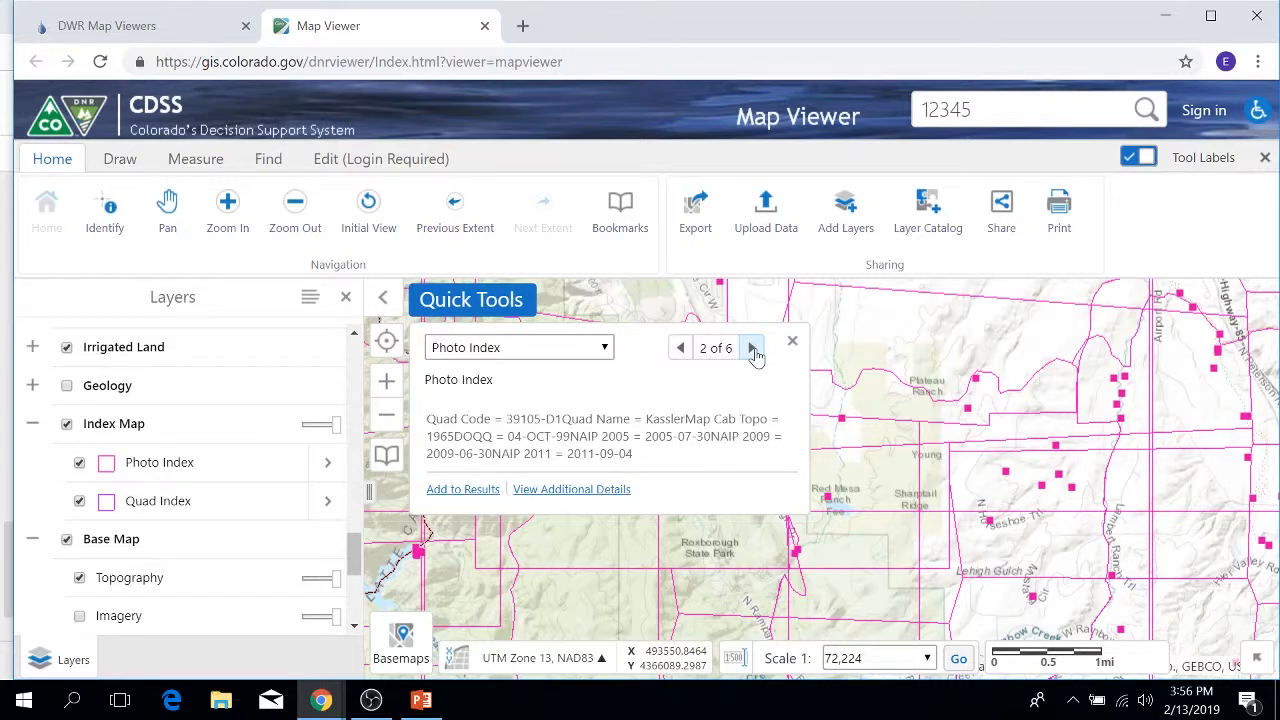
Step: Close the Kassler quad Photo Index feature information popup
left_click(792, 343)
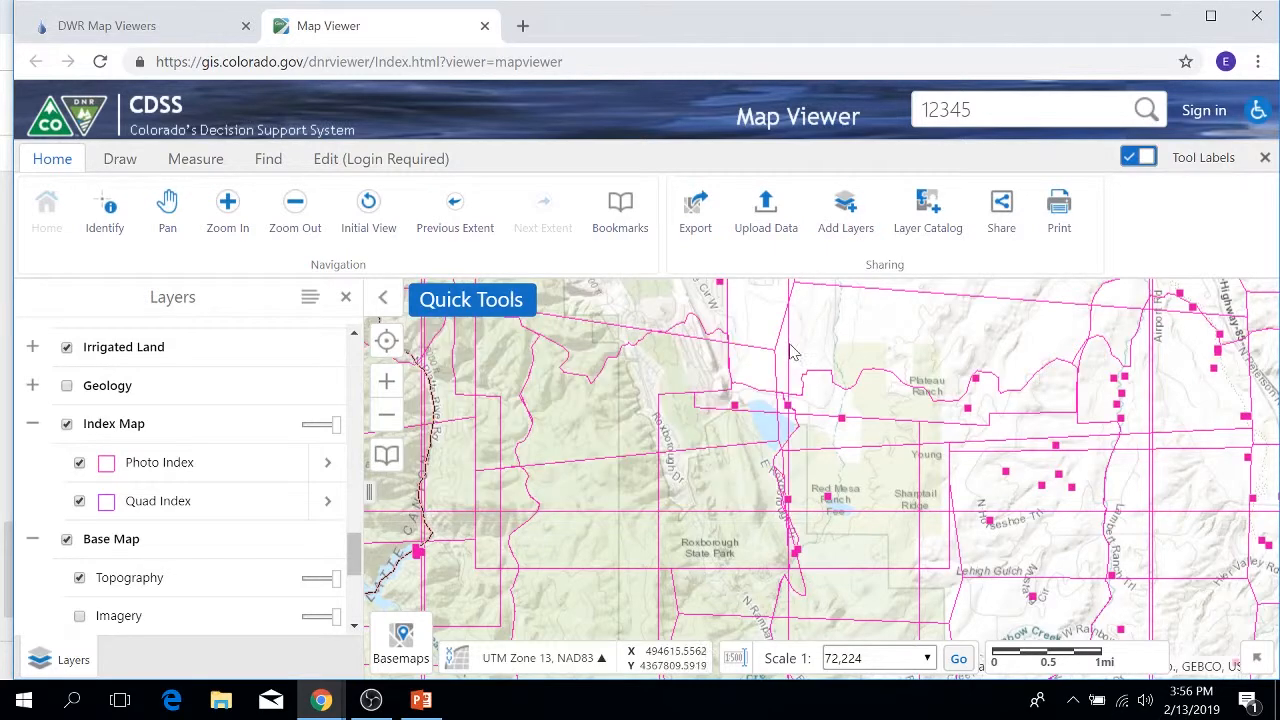
Step: Hide the Index Map layers, expand Historical Imagery, and open the additional layers catalog
left_click(64, 424)
scroll(85, 430, "down", 2)
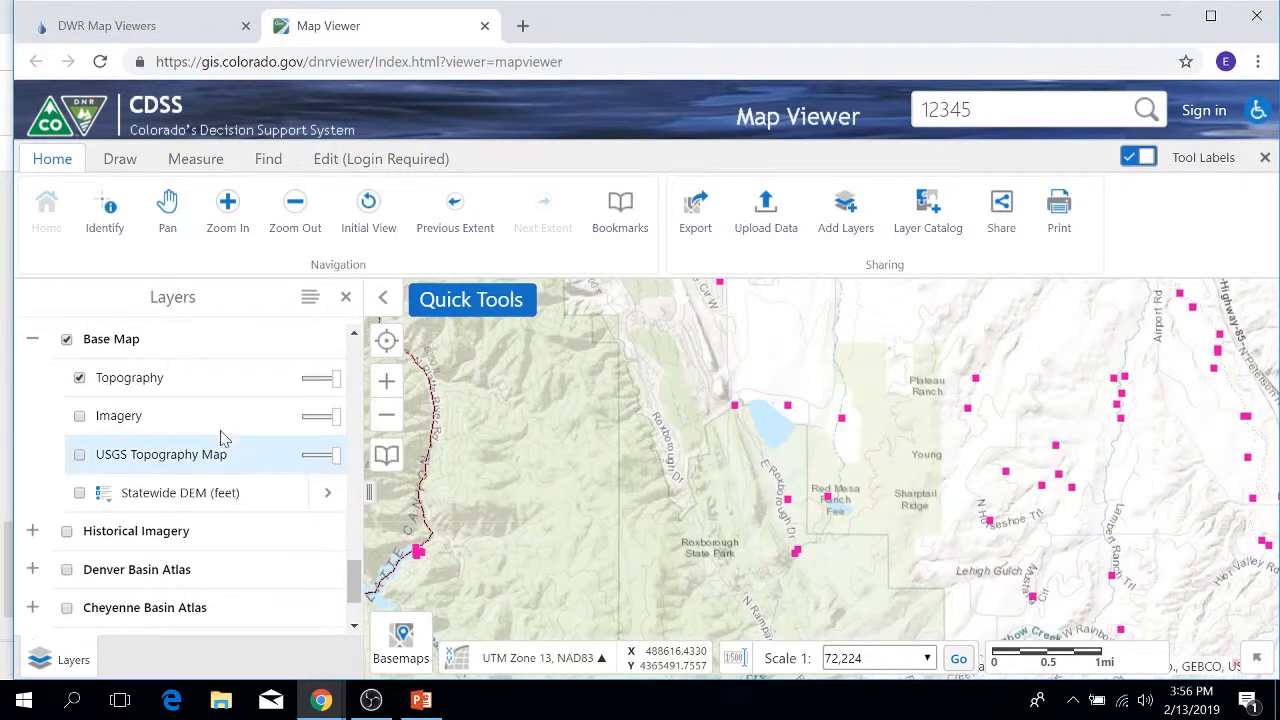
left_click(33, 531)
scroll(266, 429, "down", 4)
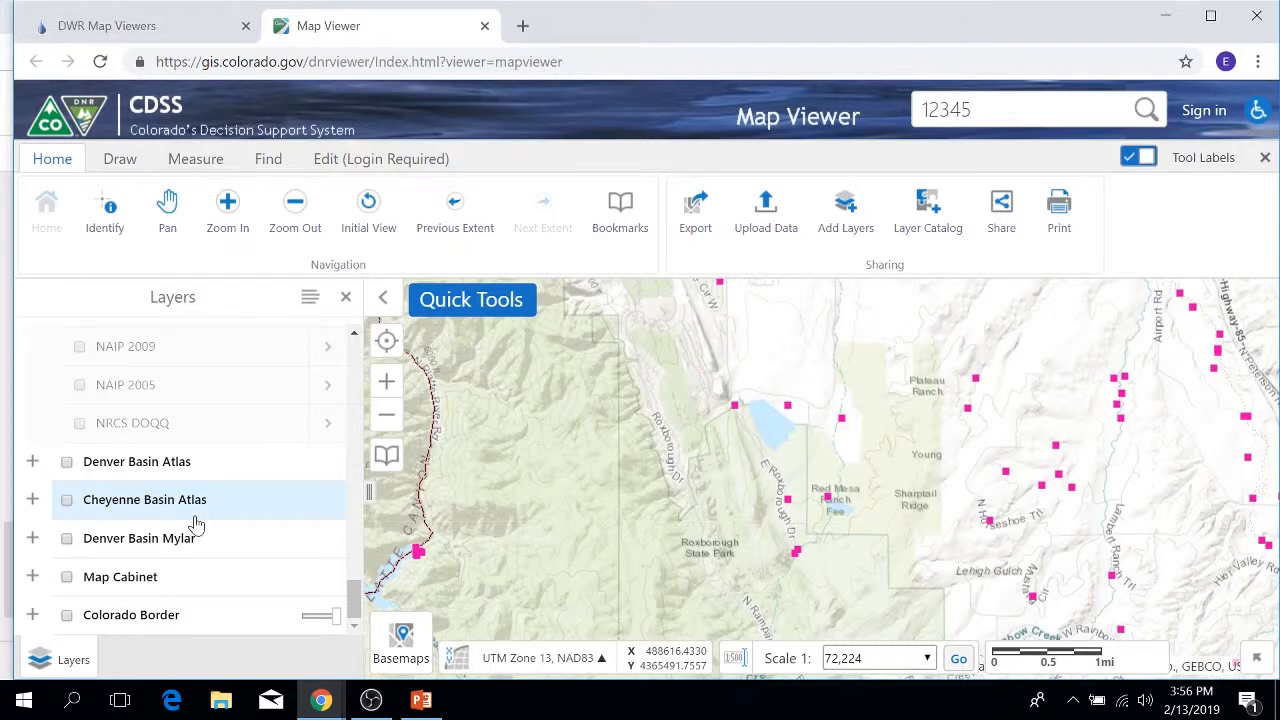
scroll(230, 500, "up", 15)
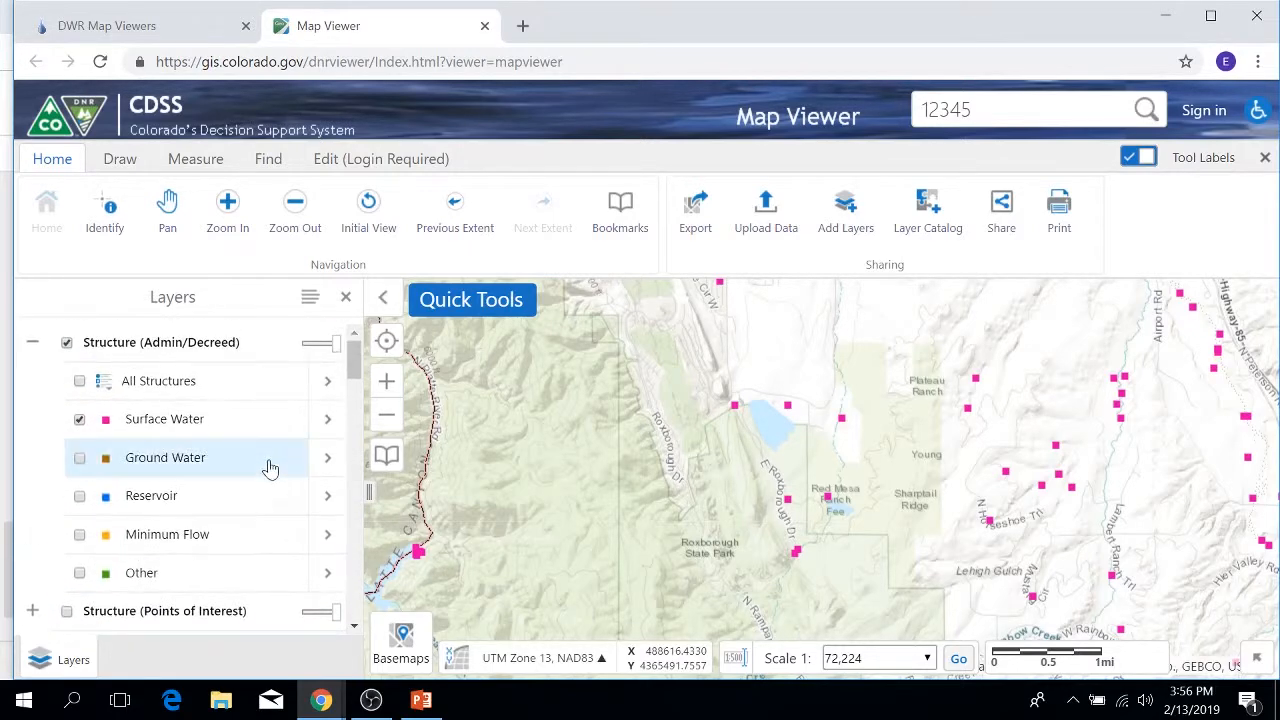
left_click(926, 222)
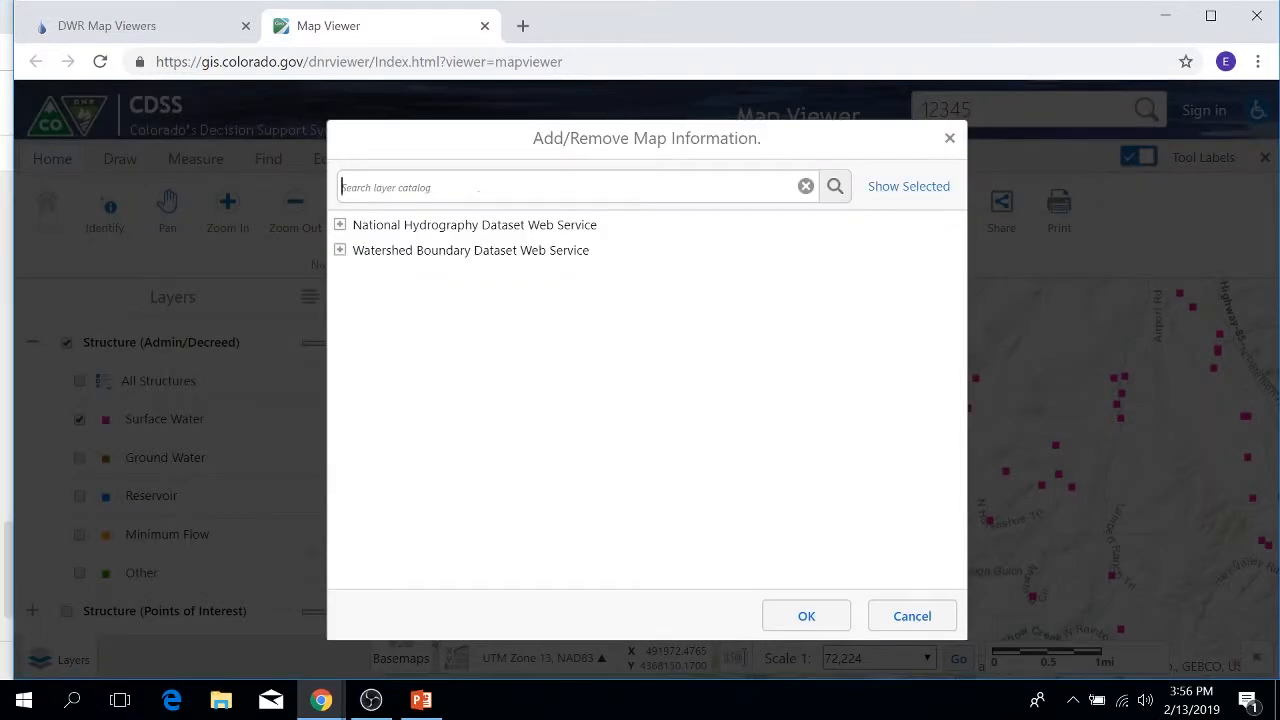
left_click(340, 225)
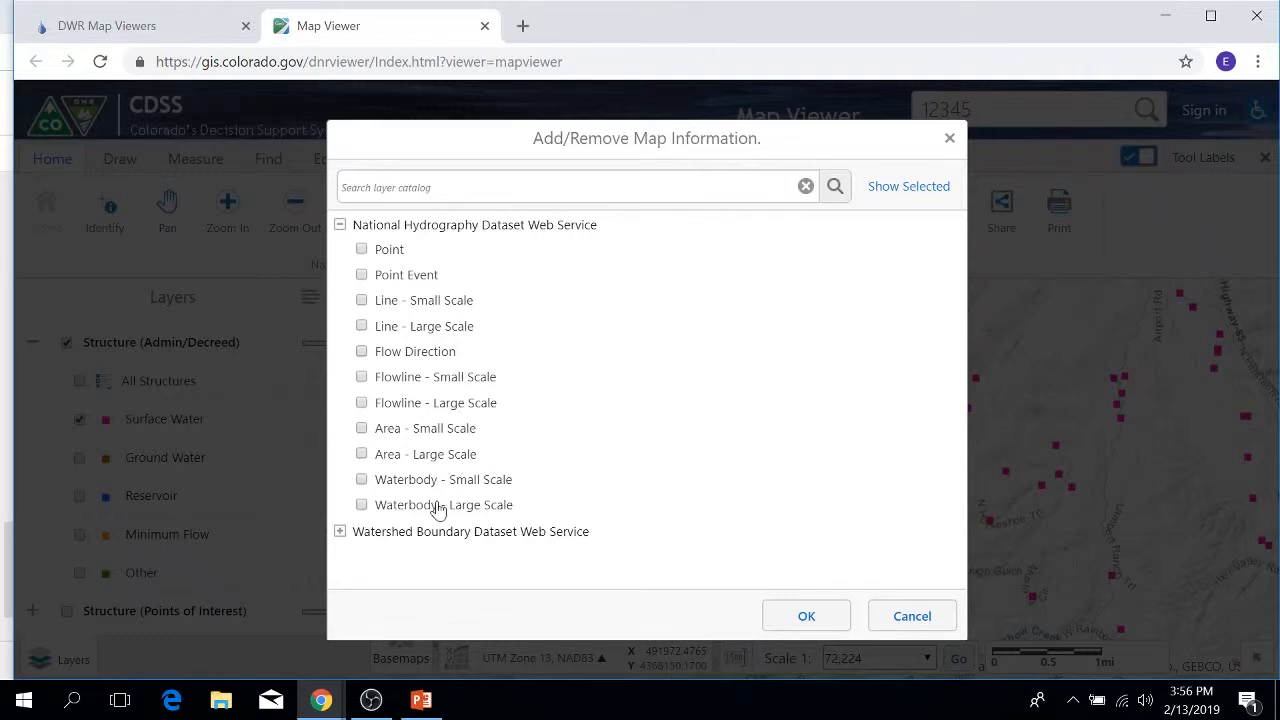
left_click(340, 224)
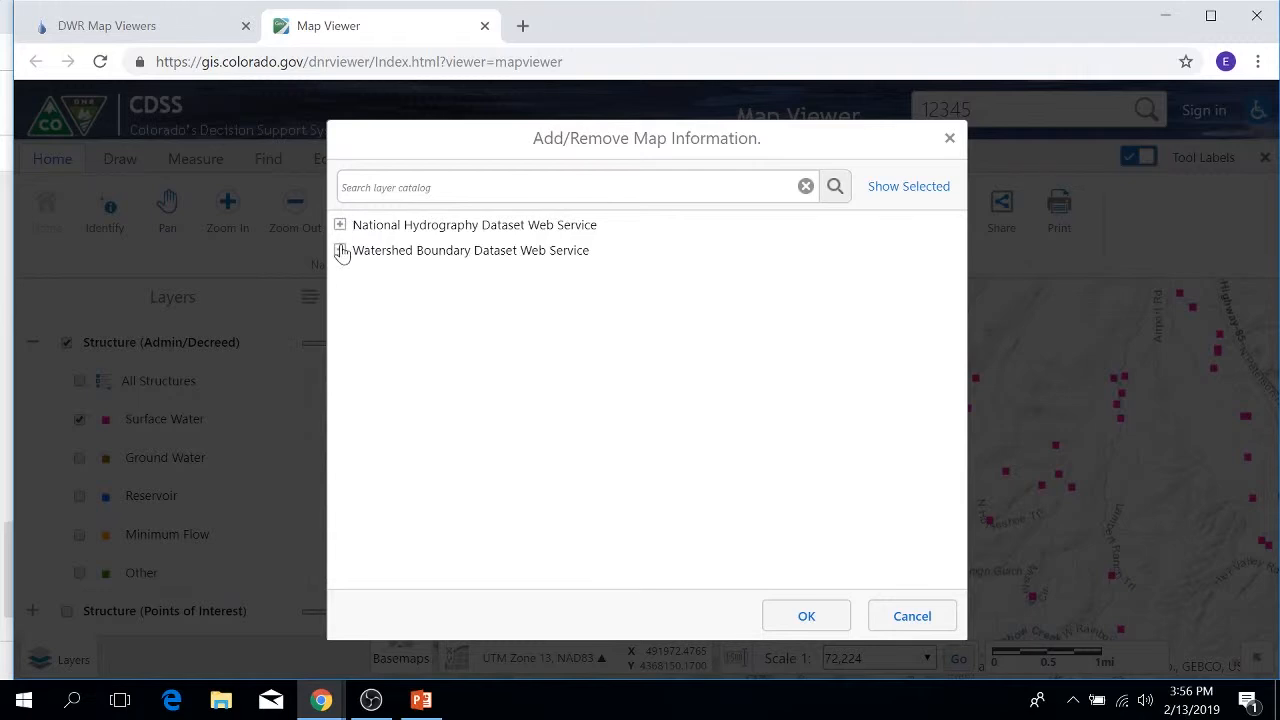
left_click(340, 250)
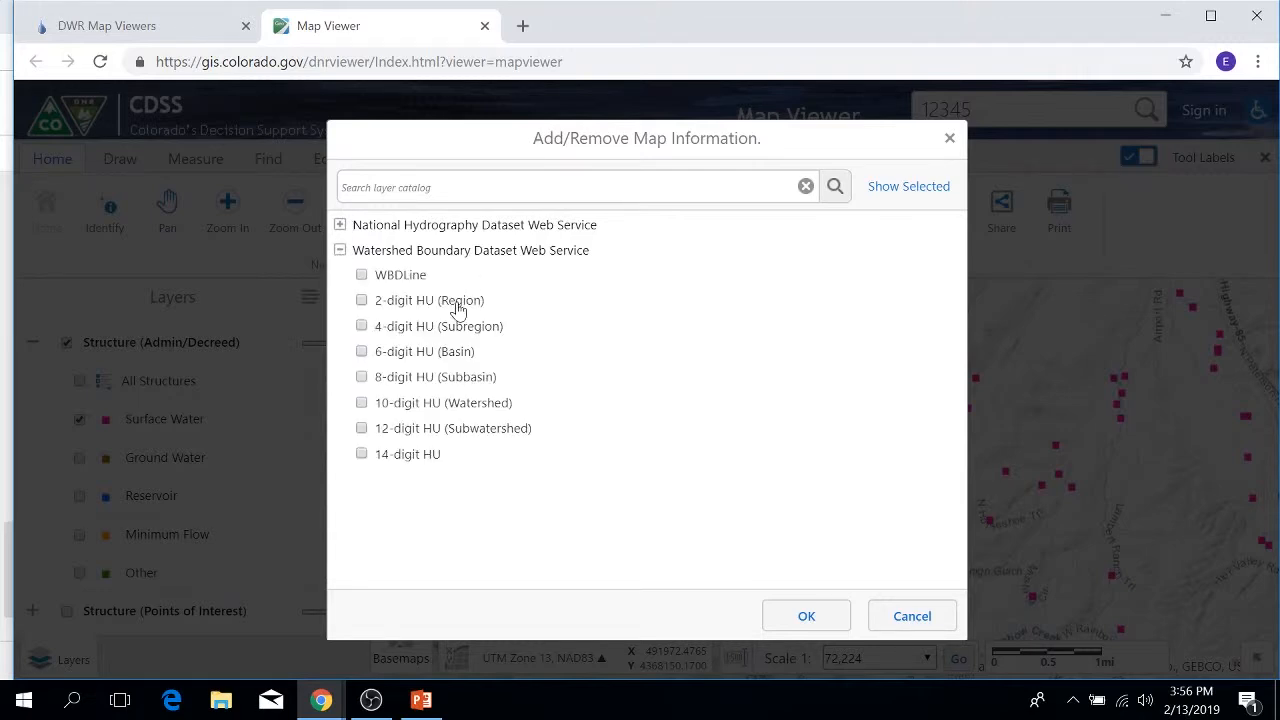
left_click(340, 250)
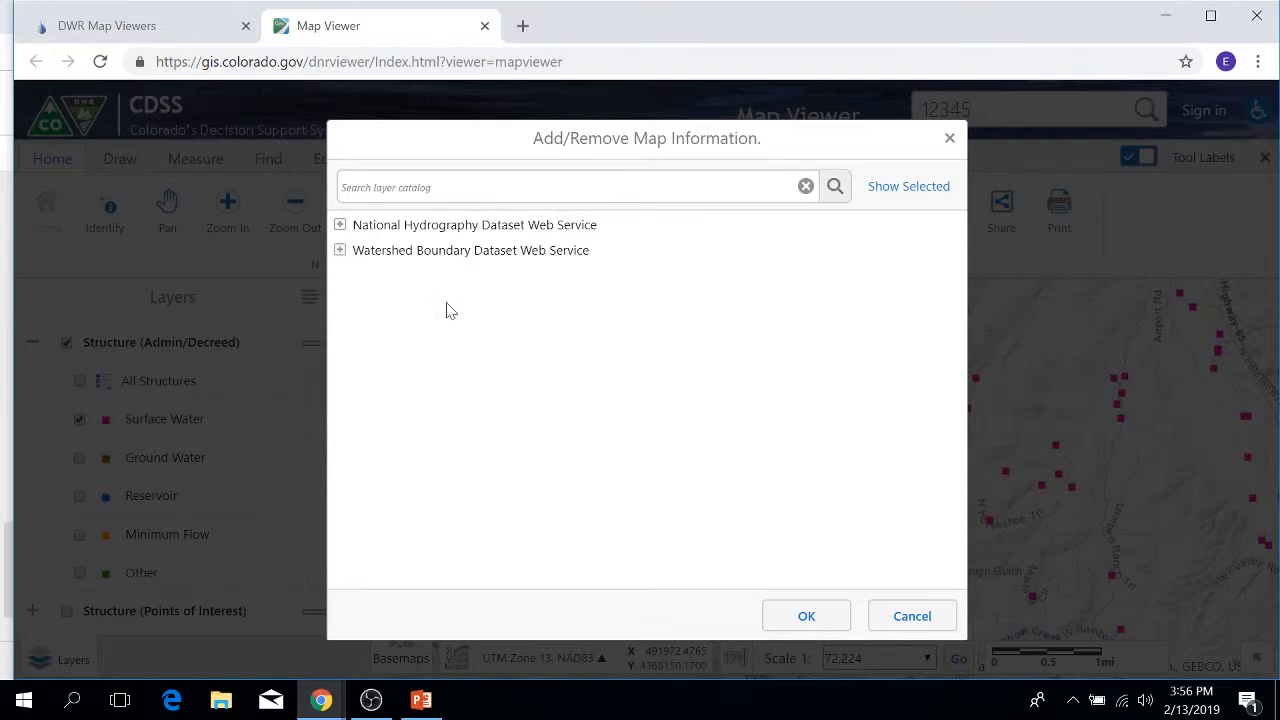
left_click(918, 620)
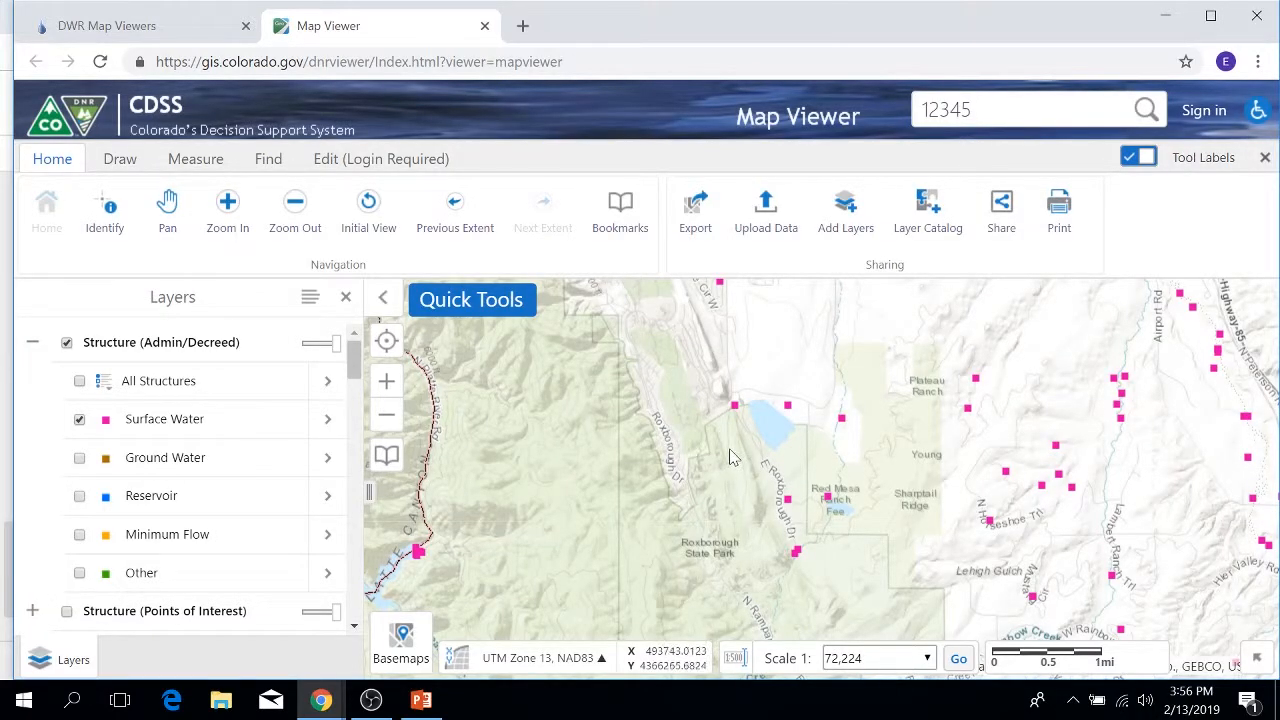
Step: Switch on the Well Application layer and zoom in among its green well points
scroll(730, 457, "down", 1)
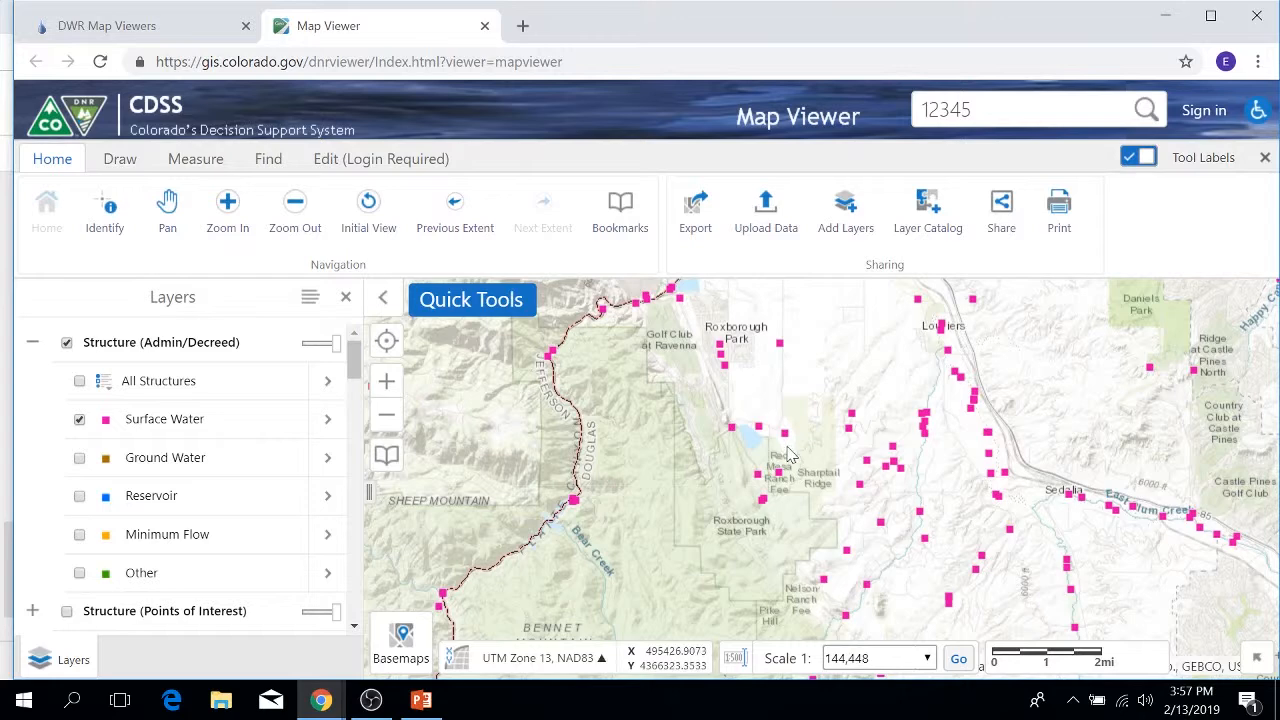
scroll(787, 455, "up", 1)
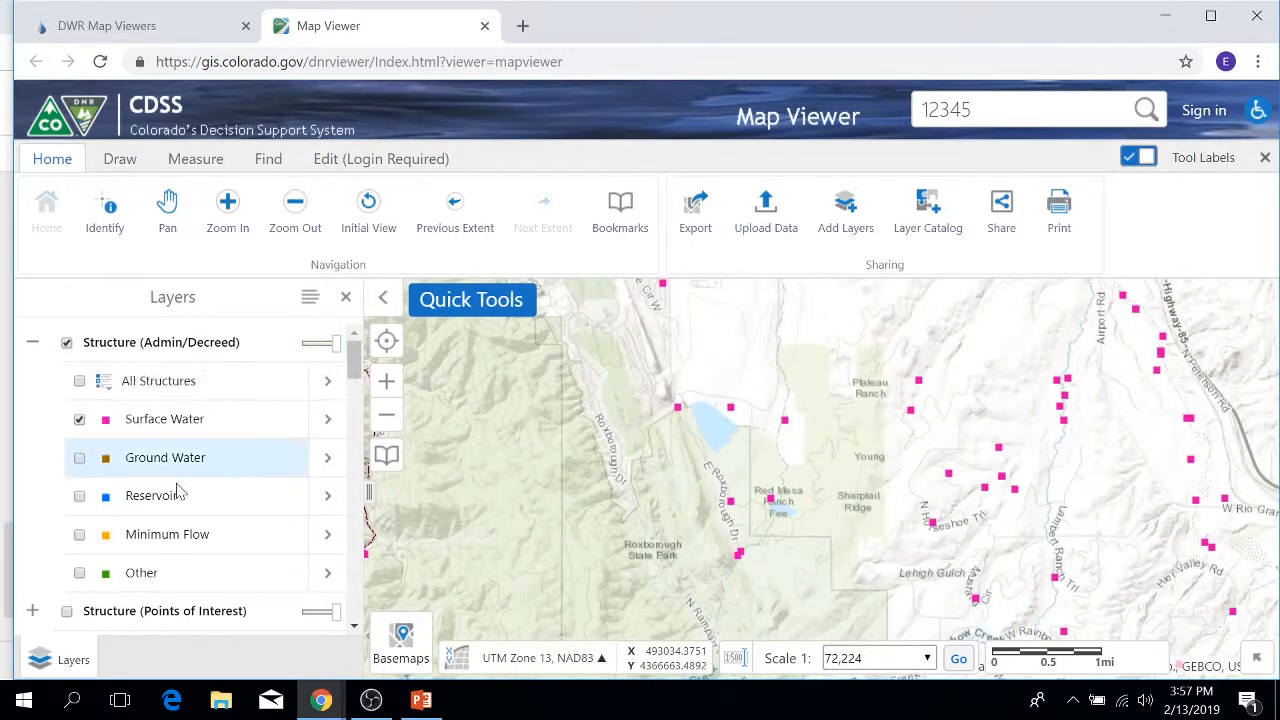
scroll(205, 495, "down", 1)
scroll(208, 496, "down", 1)
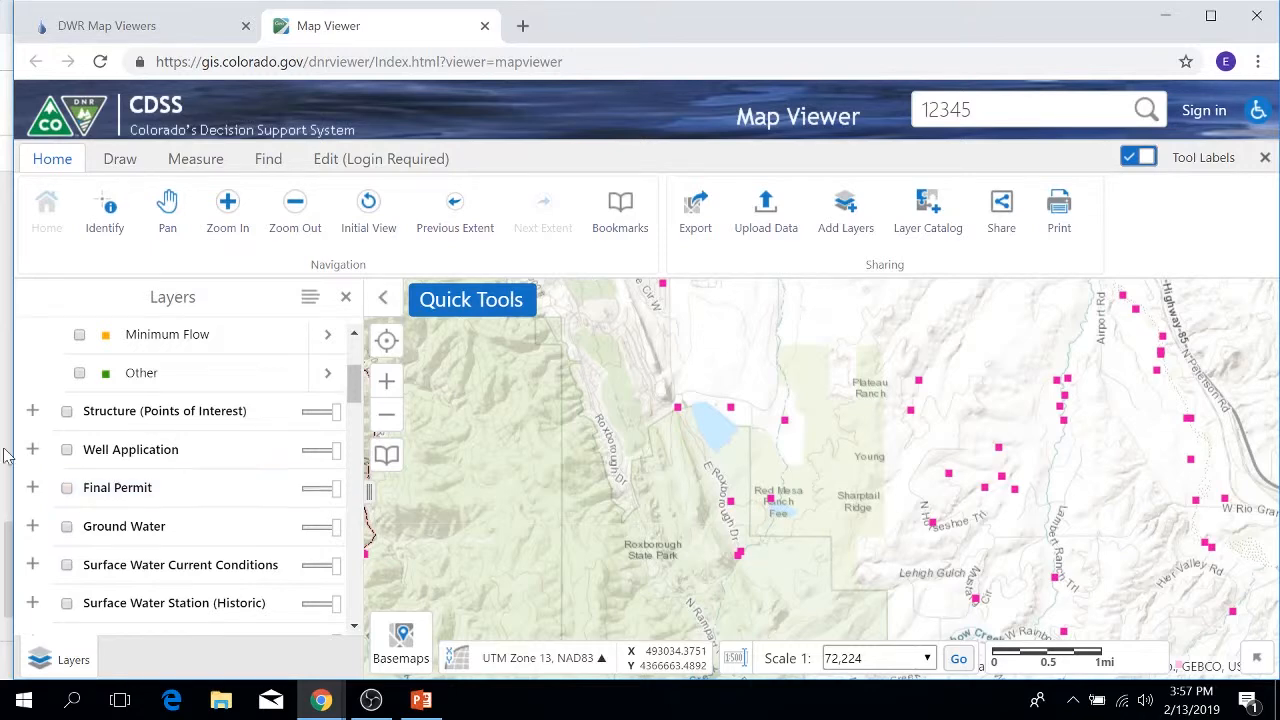
left_click(66, 449)
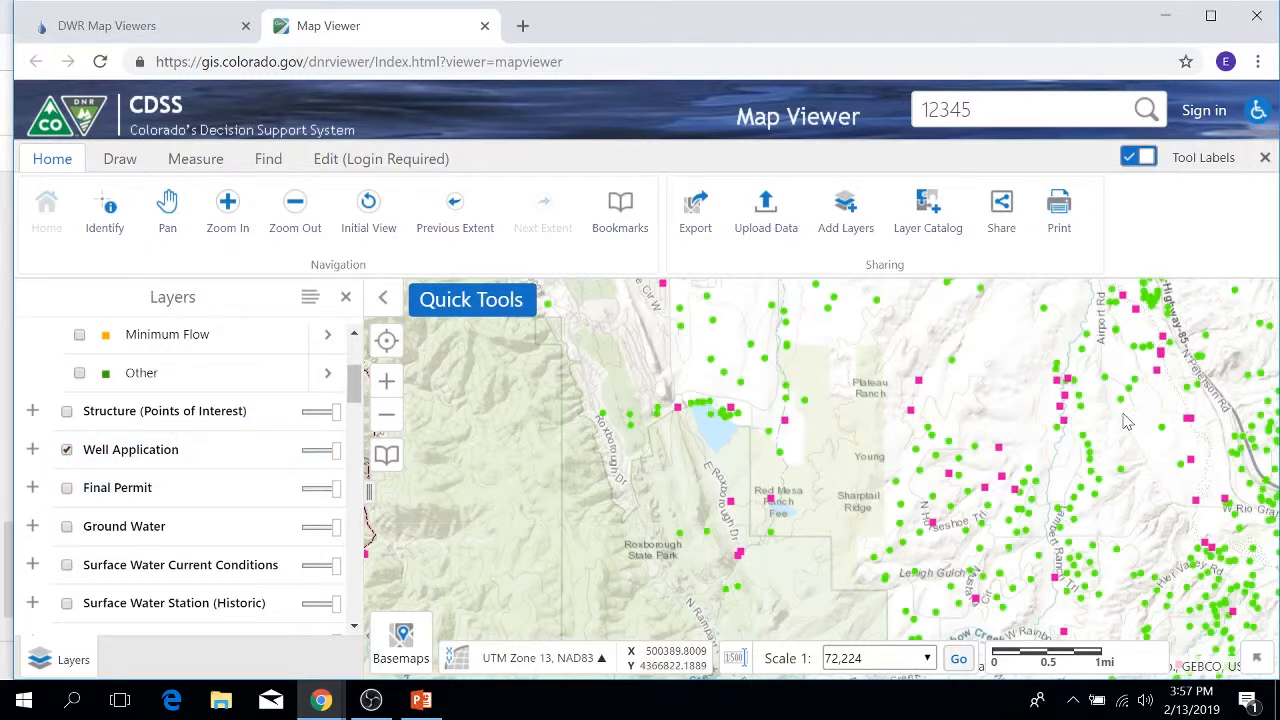
scroll(1125, 418, "up", 1)
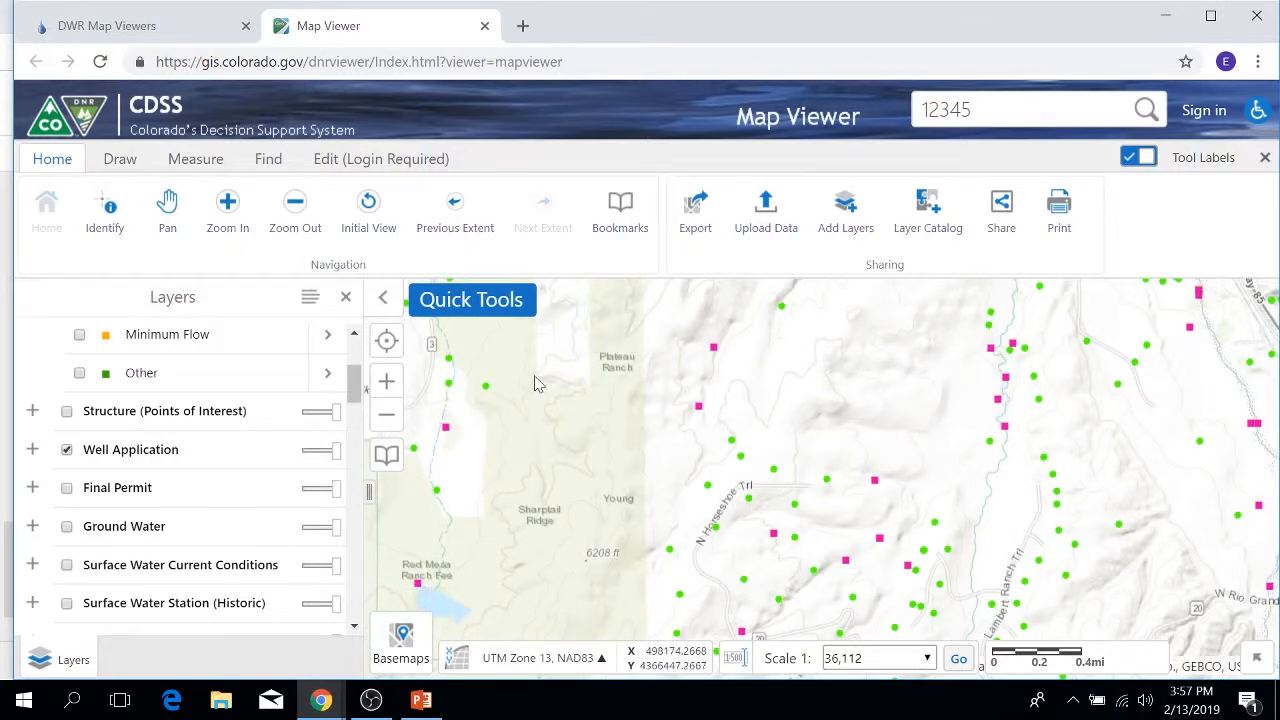
Step: Identify all features in a rectangle near Sedalia, yielding 14 results
left_click(92, 224)
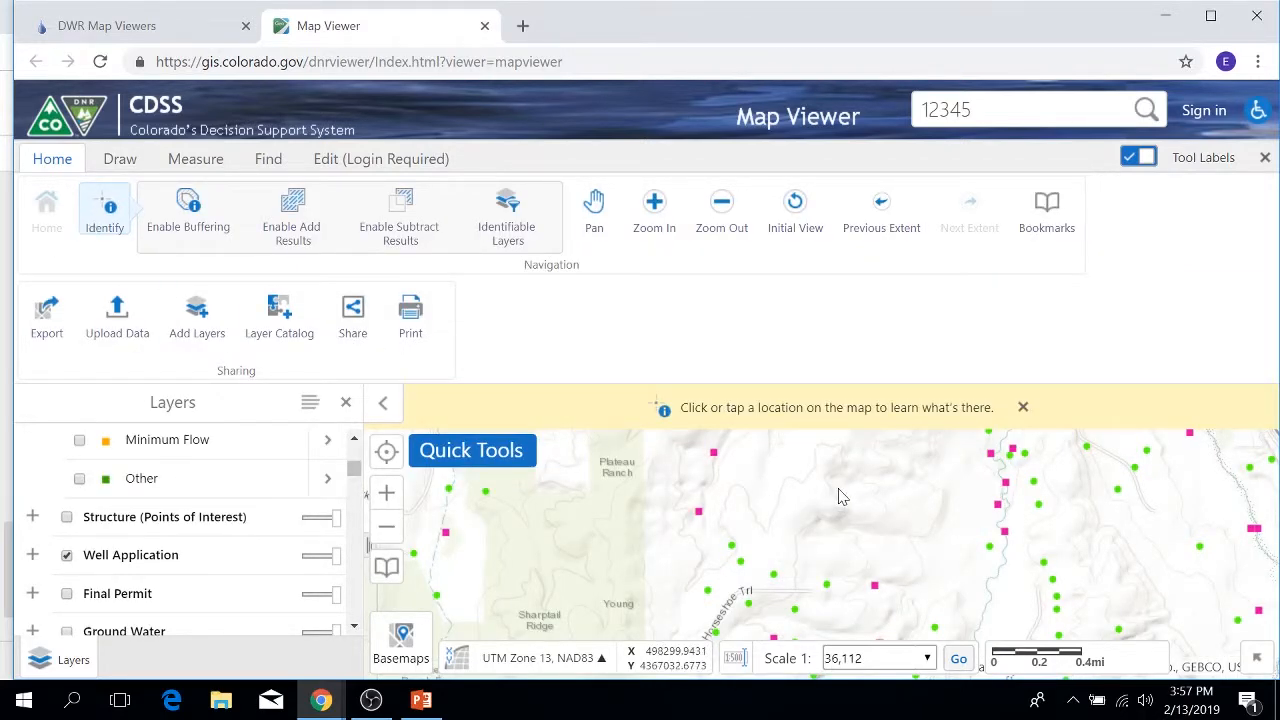
scroll(840, 497, "down", 1)
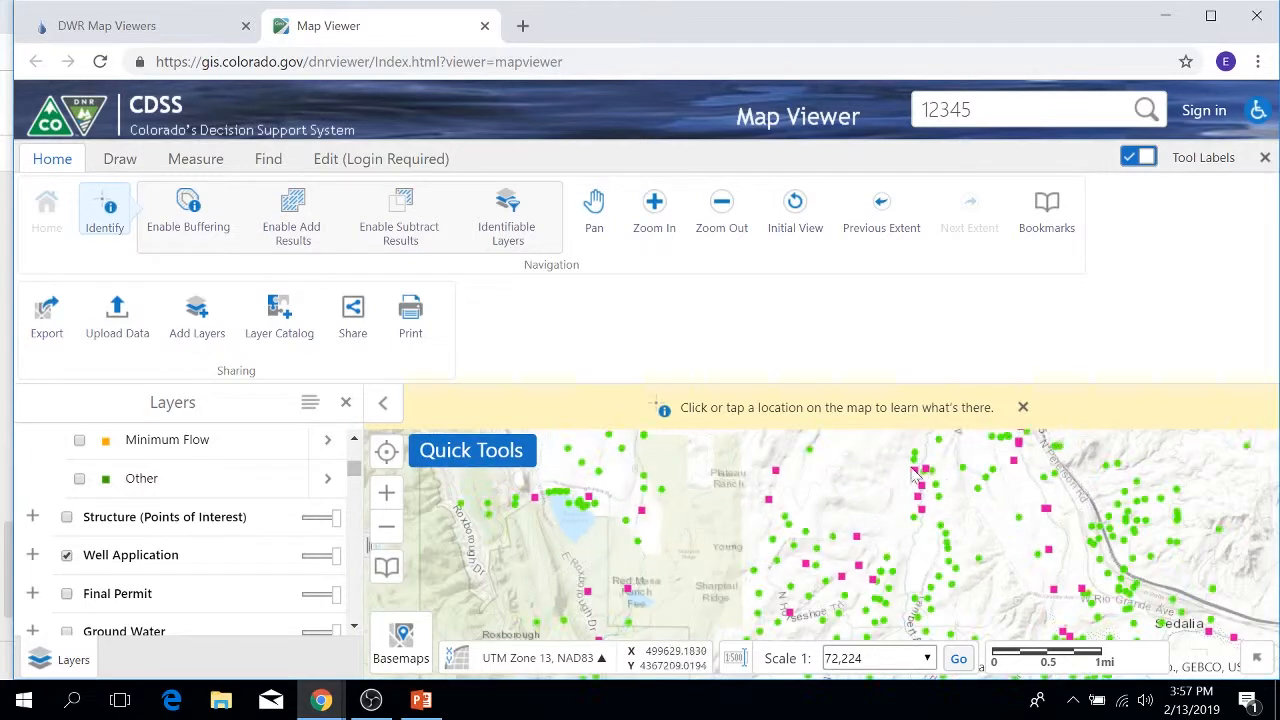
left_click_drag(878, 434, 963, 530)
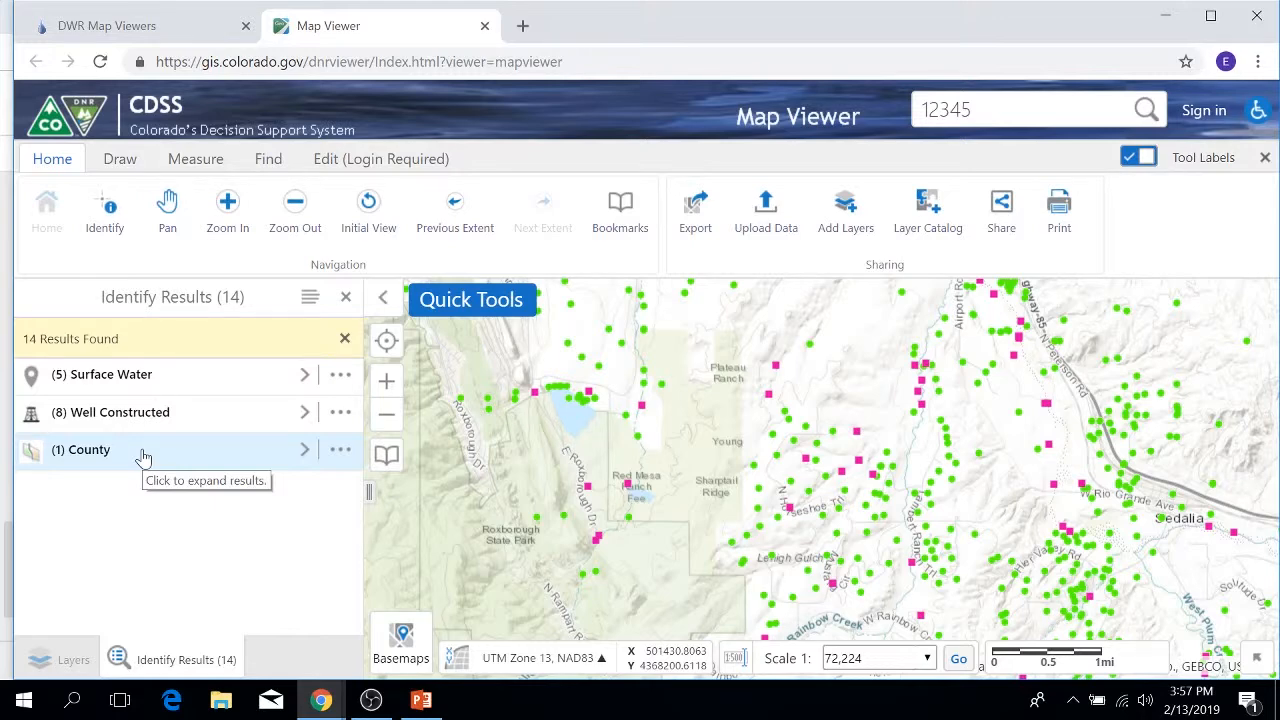
left_click(310, 300)
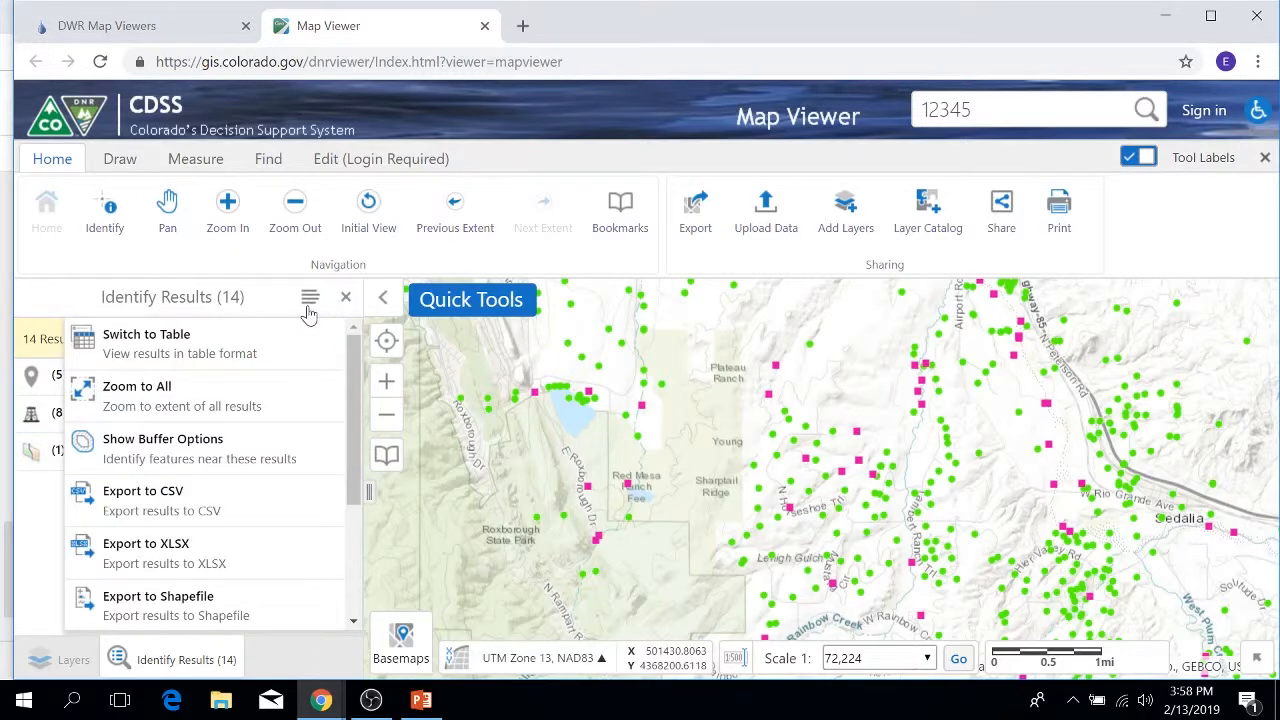
left_click(244, 356)
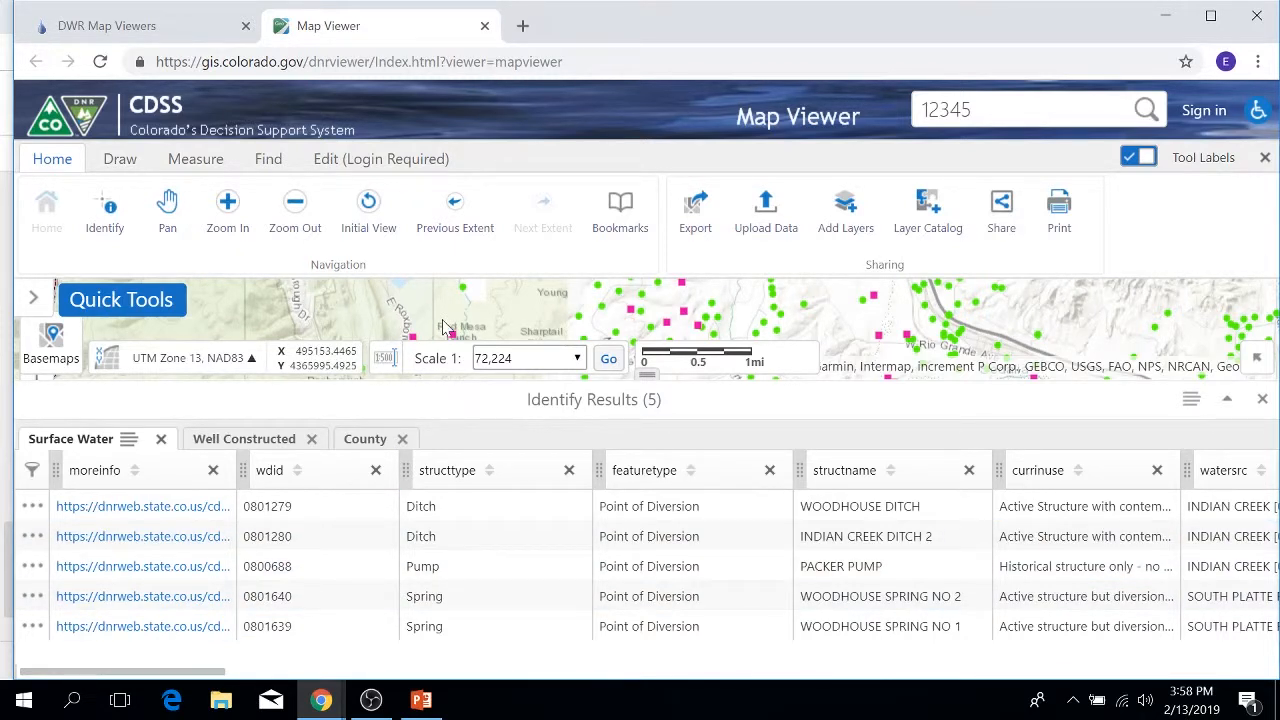
Step: Turn off Tool Labels, list the eight Well Constructed records, and pan to the highlighted wells
left_click(1149, 161)
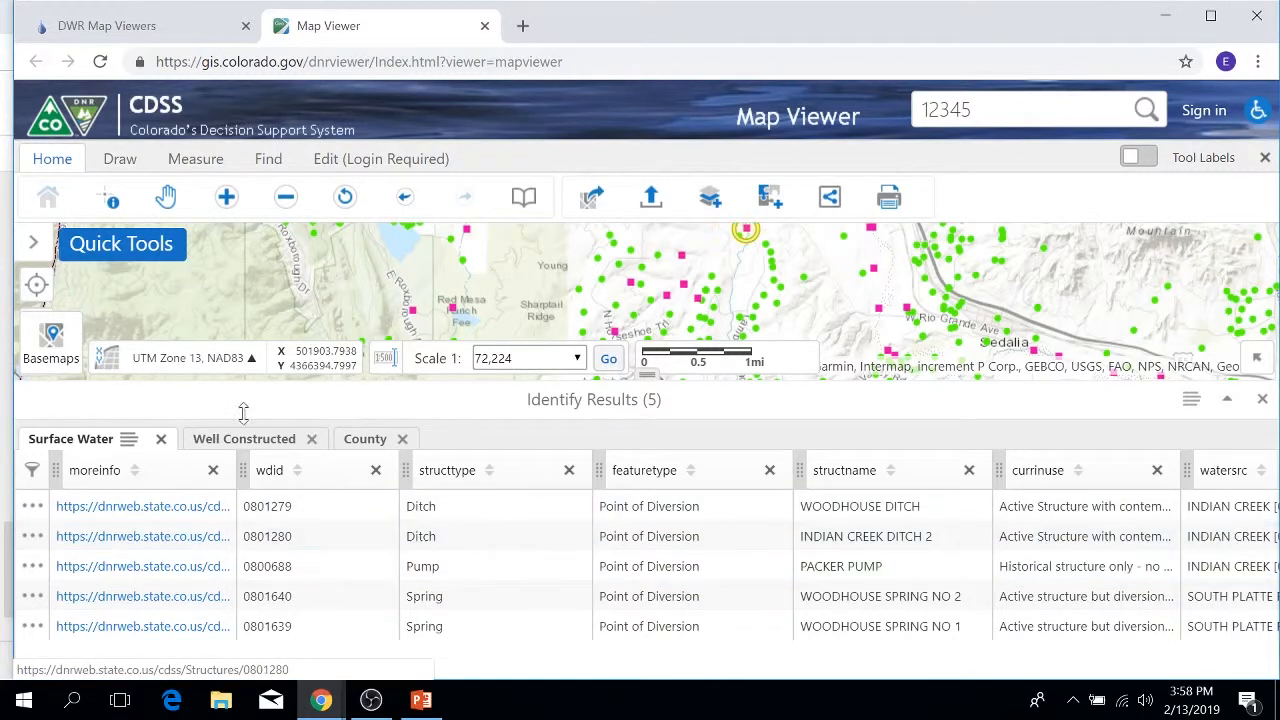
left_click(226, 446)
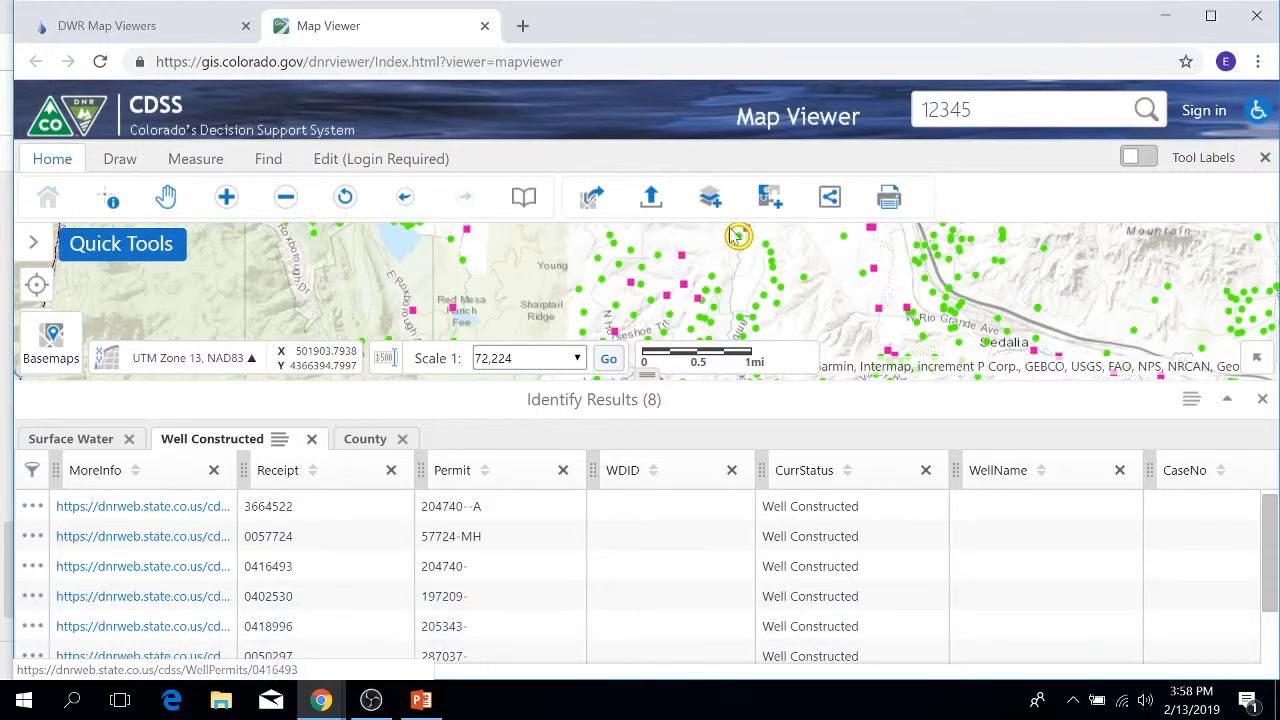
left_click_drag(680, 263, 668, 346)
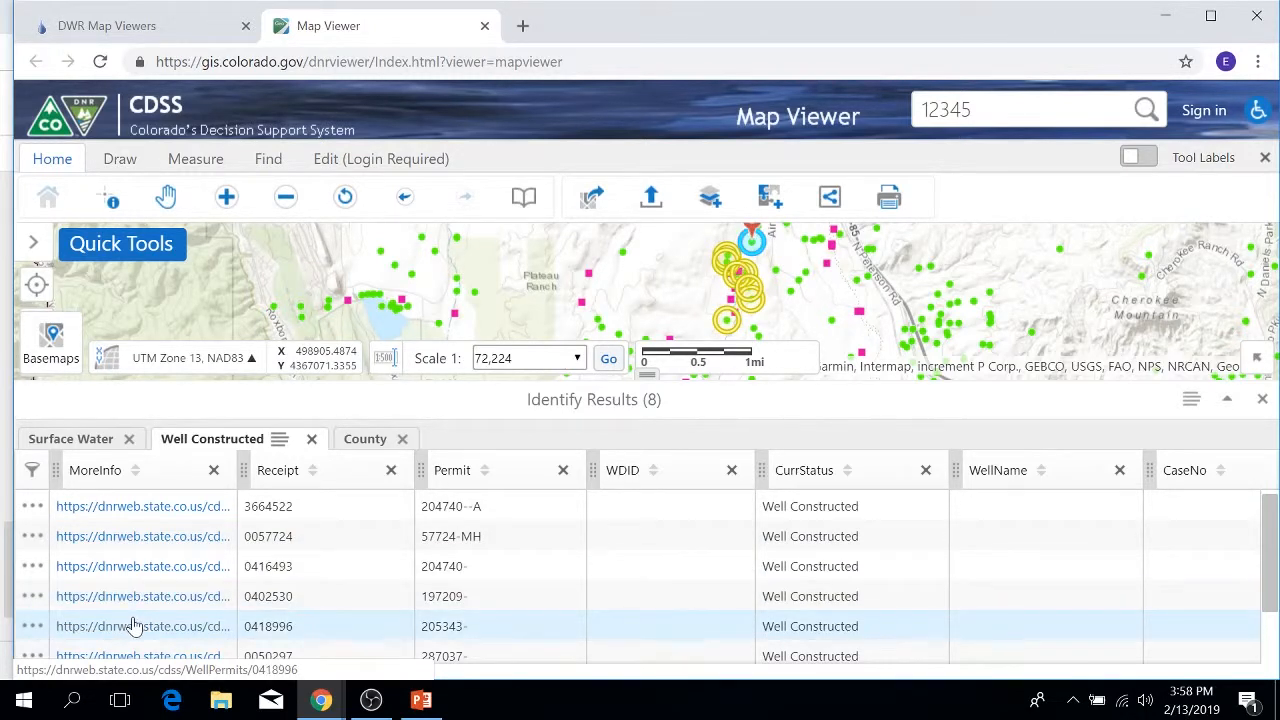
left_click(1190, 403)
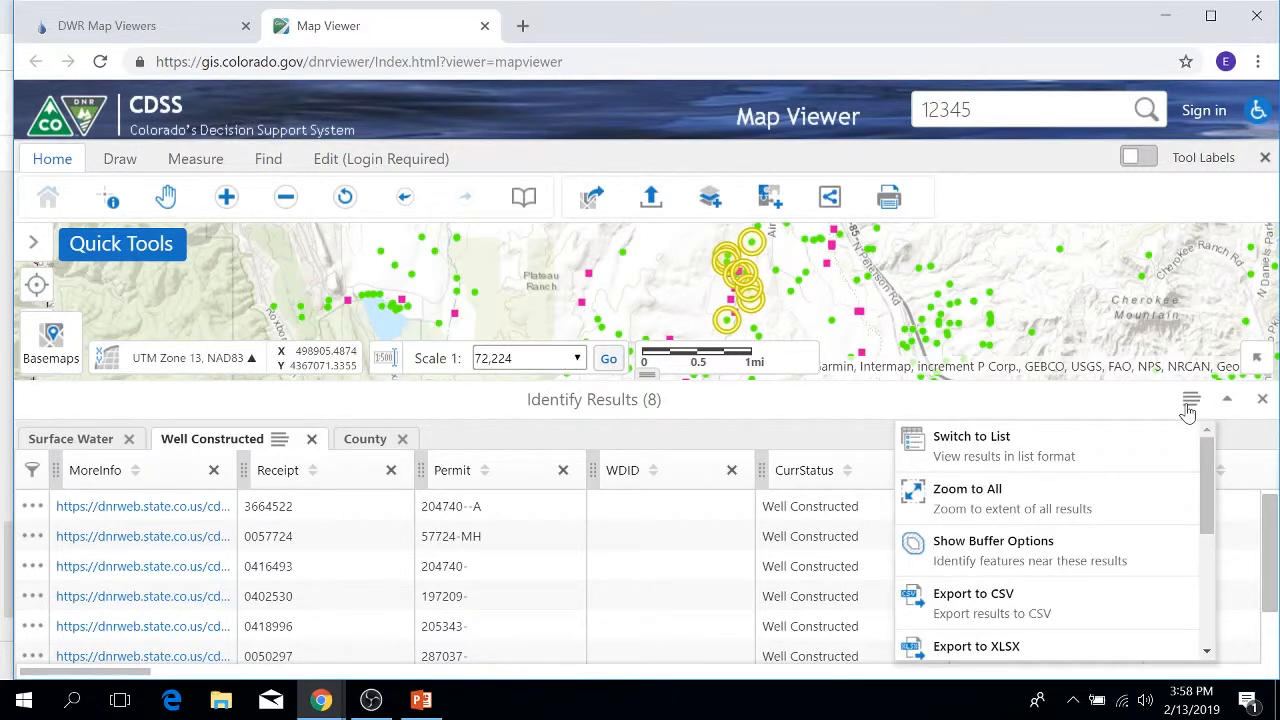
Step: Switch the Well Constructed results to list view, starting with permit 204740--A
scroll(1131, 489, "down", 2)
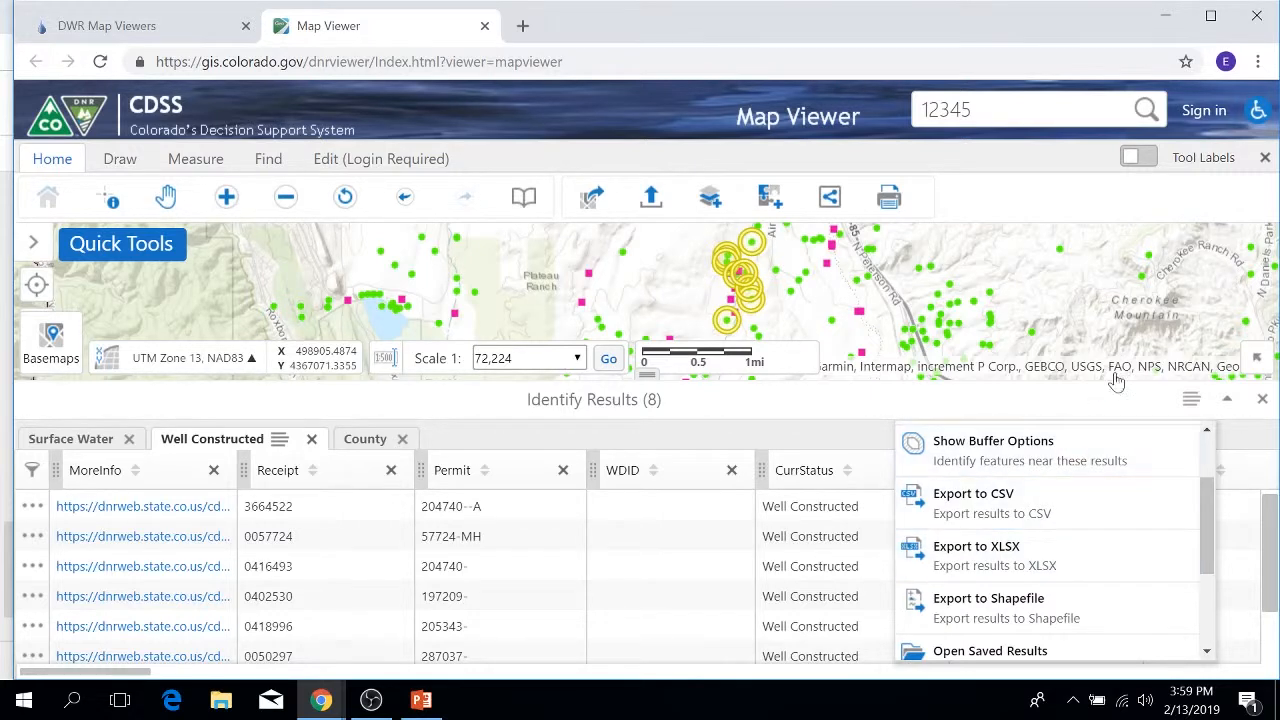
left_click(1192, 402)
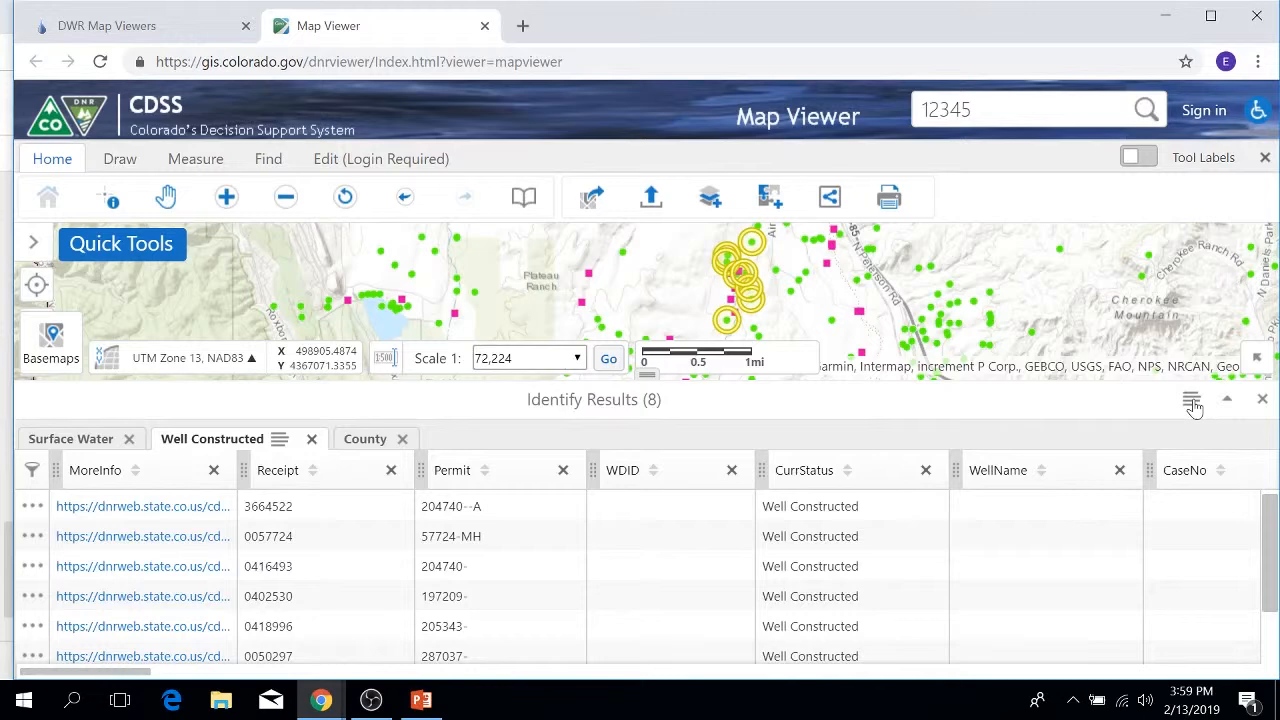
left_click(1192, 402)
left_click_drag(1208, 513, 1200, 486)
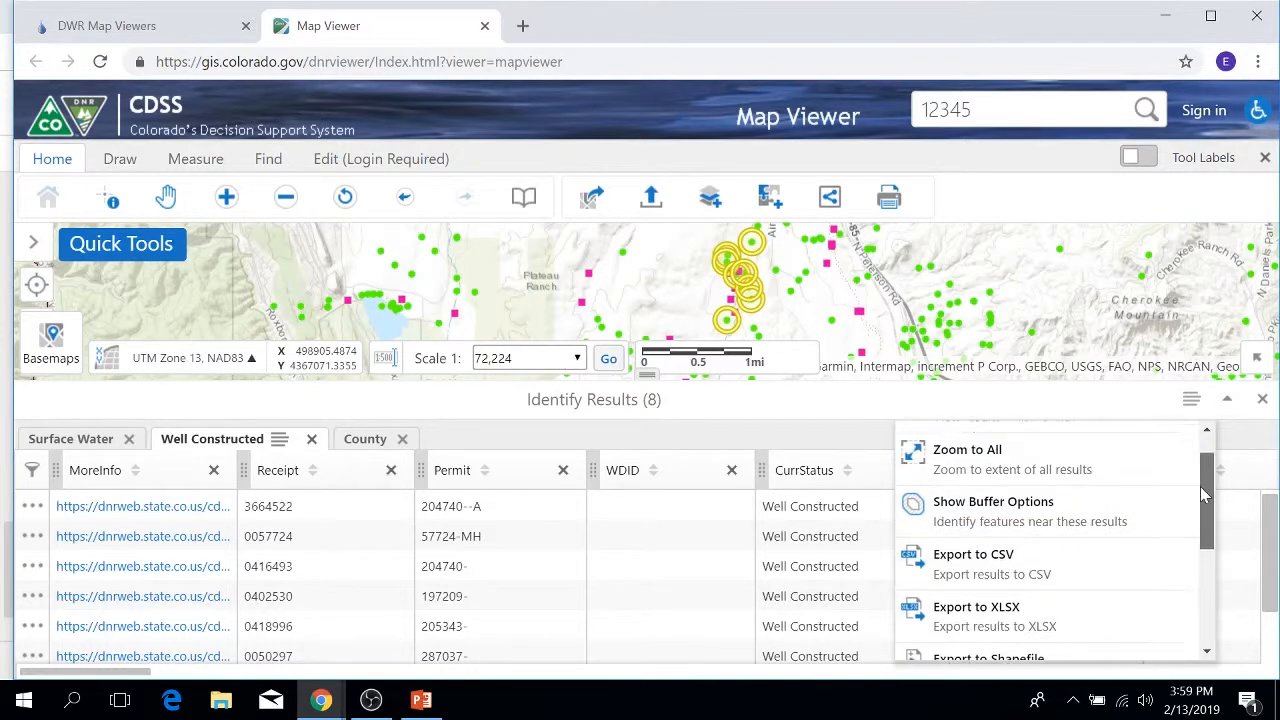
scroll(1114, 491, "up", 1)
left_click(1006, 451)
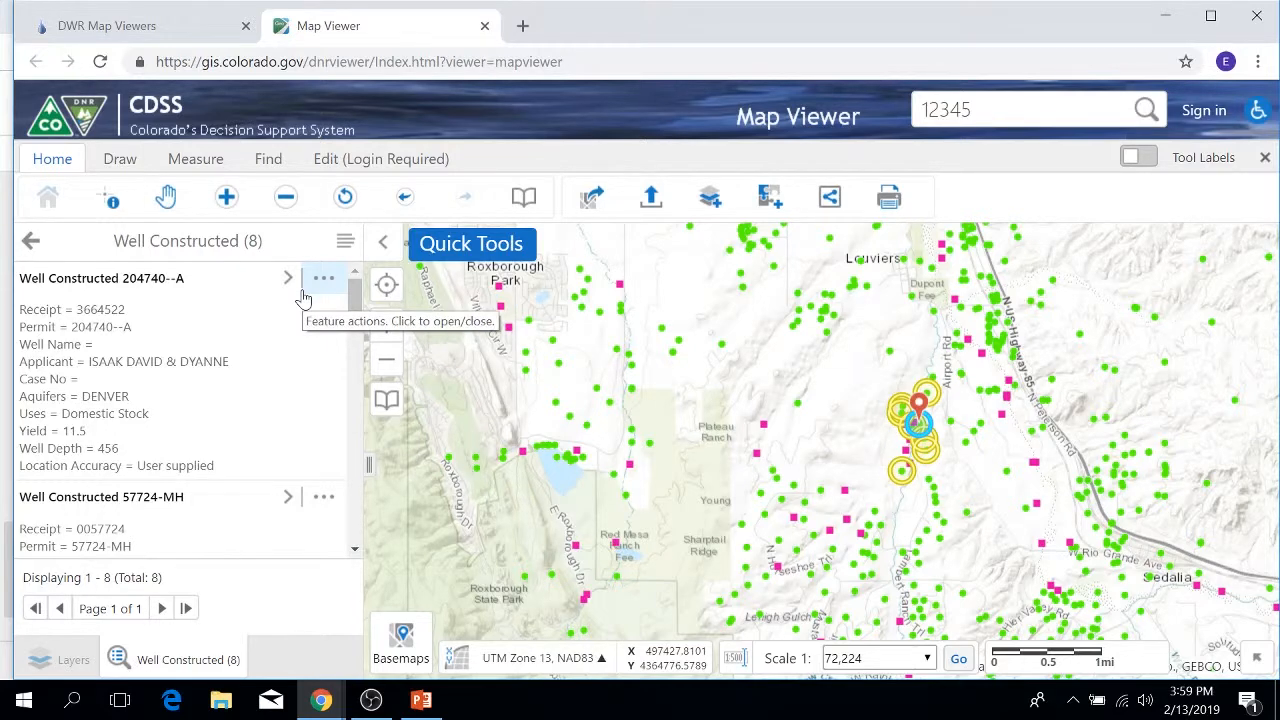
Step: Close the Identify Results panel to return to Layers, and switch Tool Labels back on
left_click(32, 244)
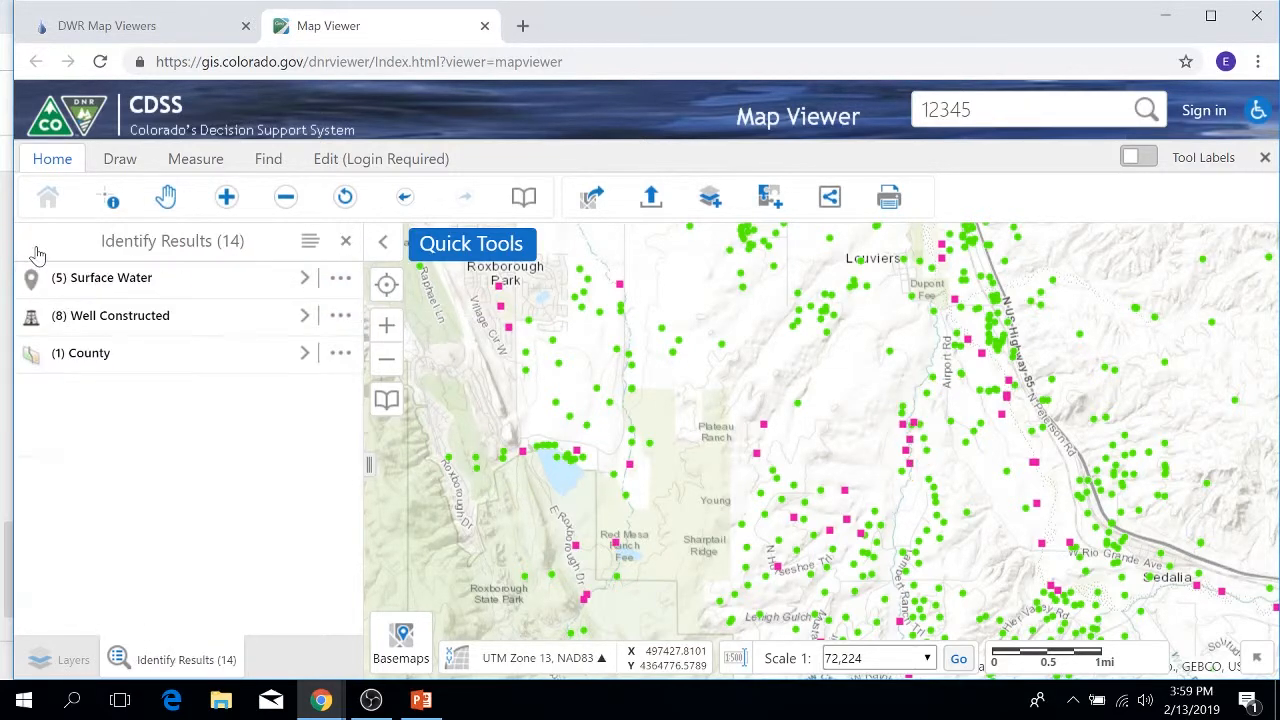
left_click(345, 245)
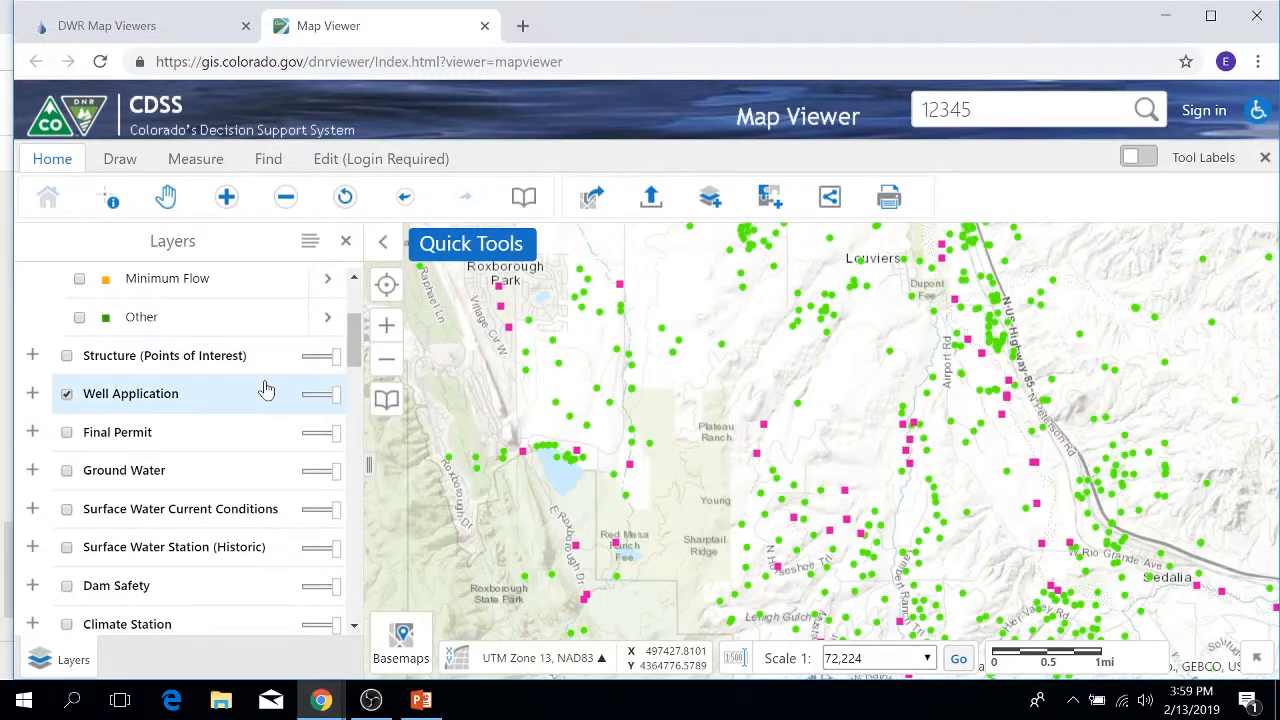
scroll(266, 389, "up", 2)
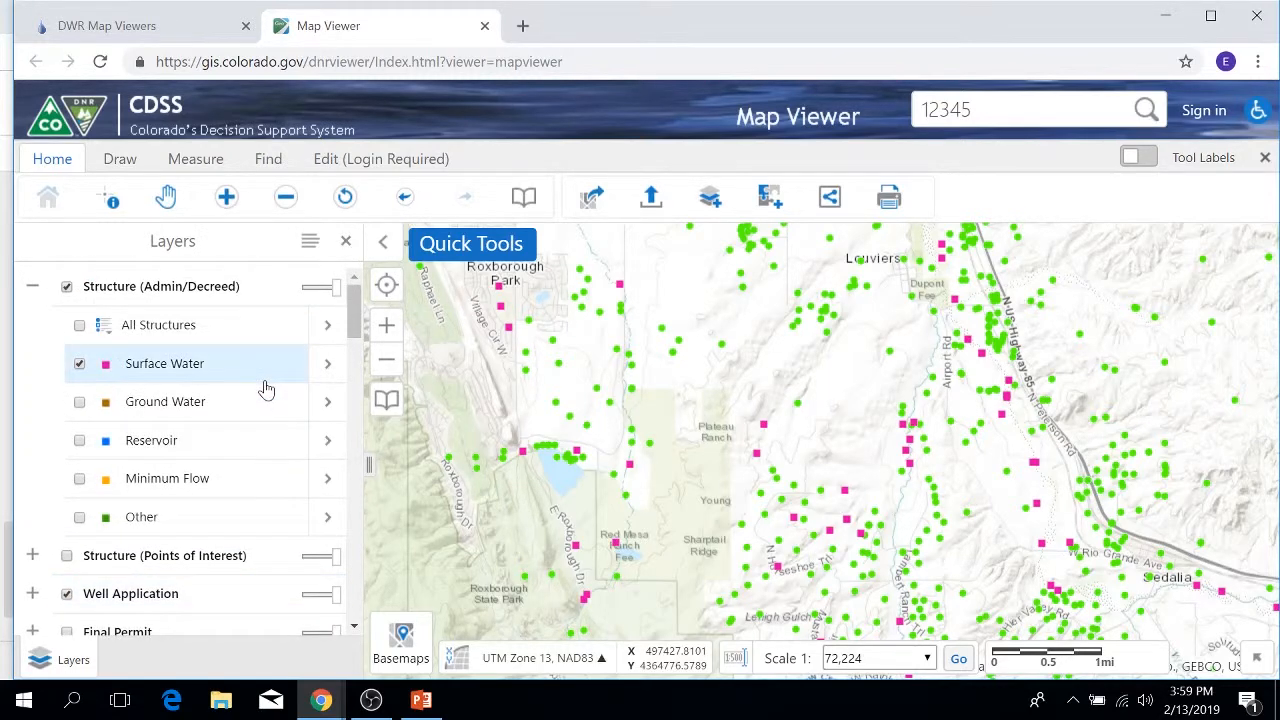
left_click(1135, 157)
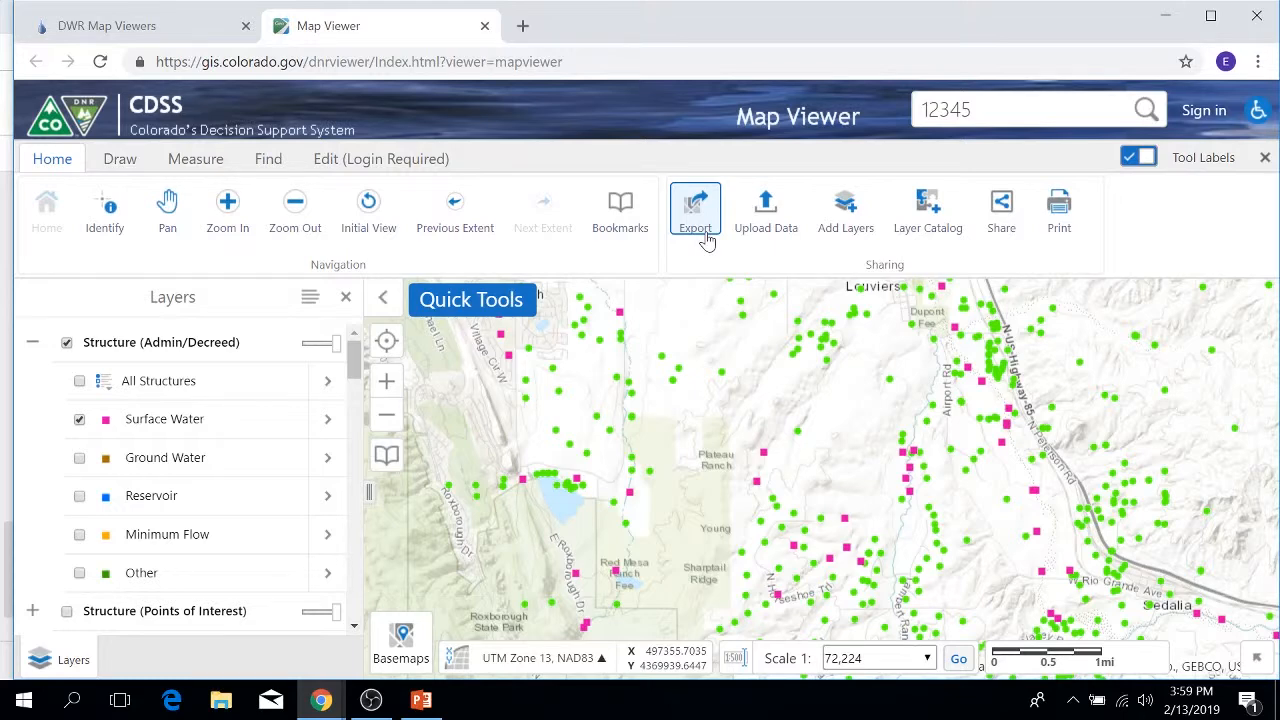
left_click(679, 207)
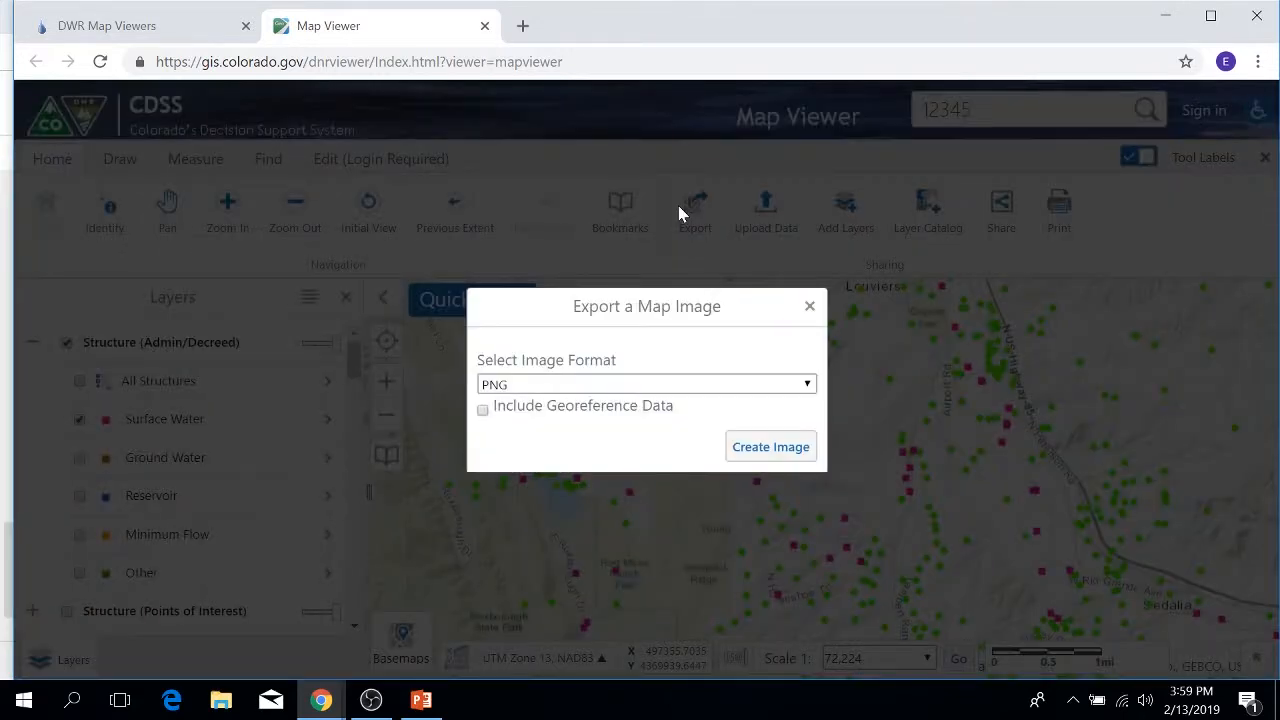
left_click(812, 386)
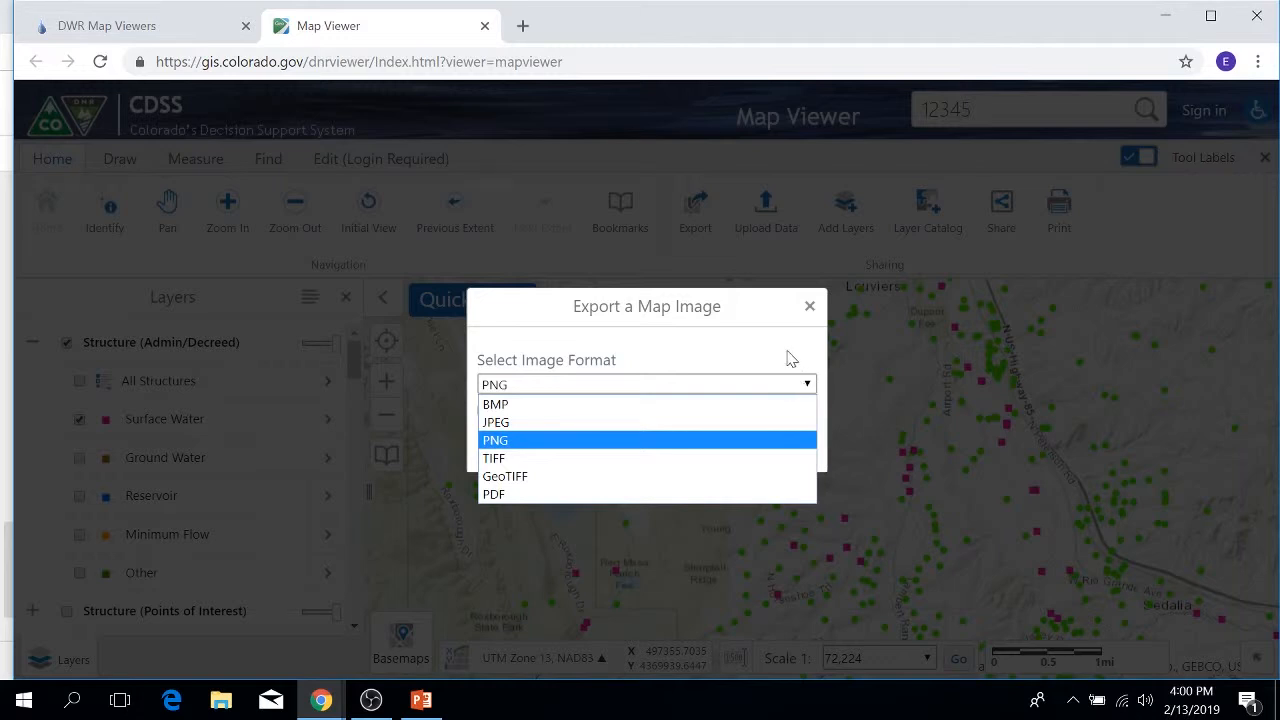
left_click(810, 306)
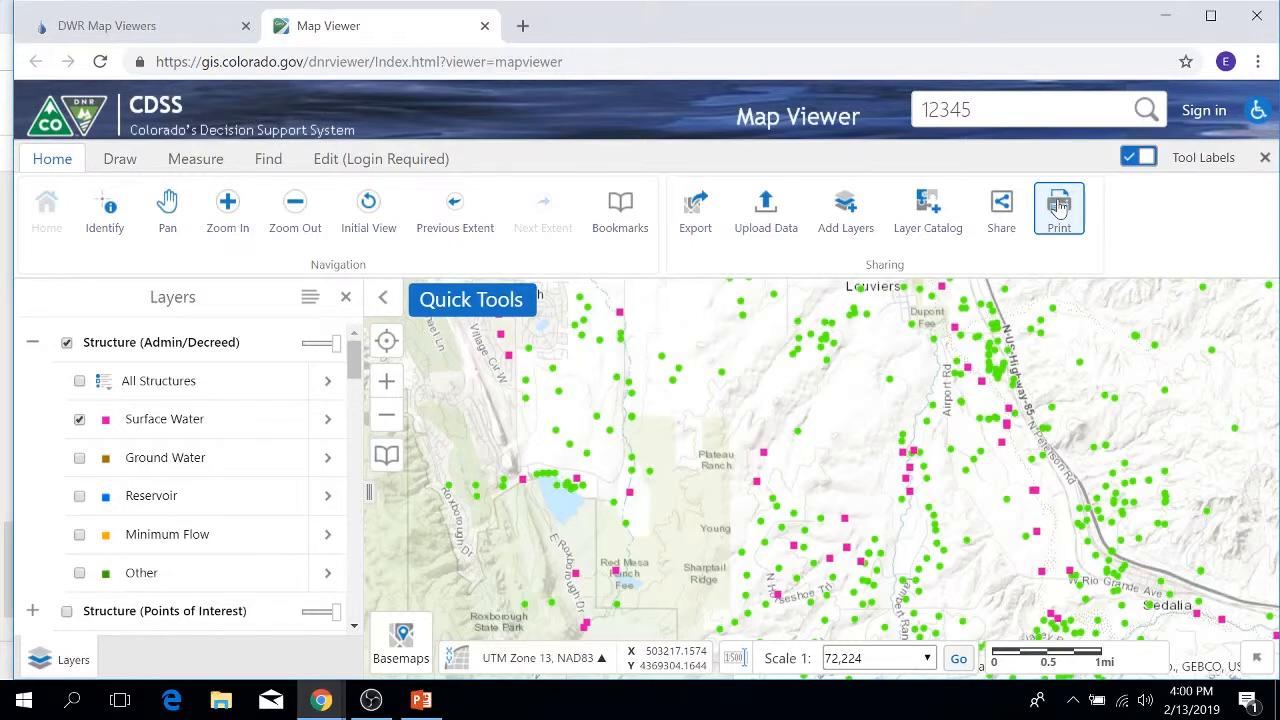
Step: Open the Add Data To Map dialog from Upload Data in the Sharing group
left_click(785, 210)
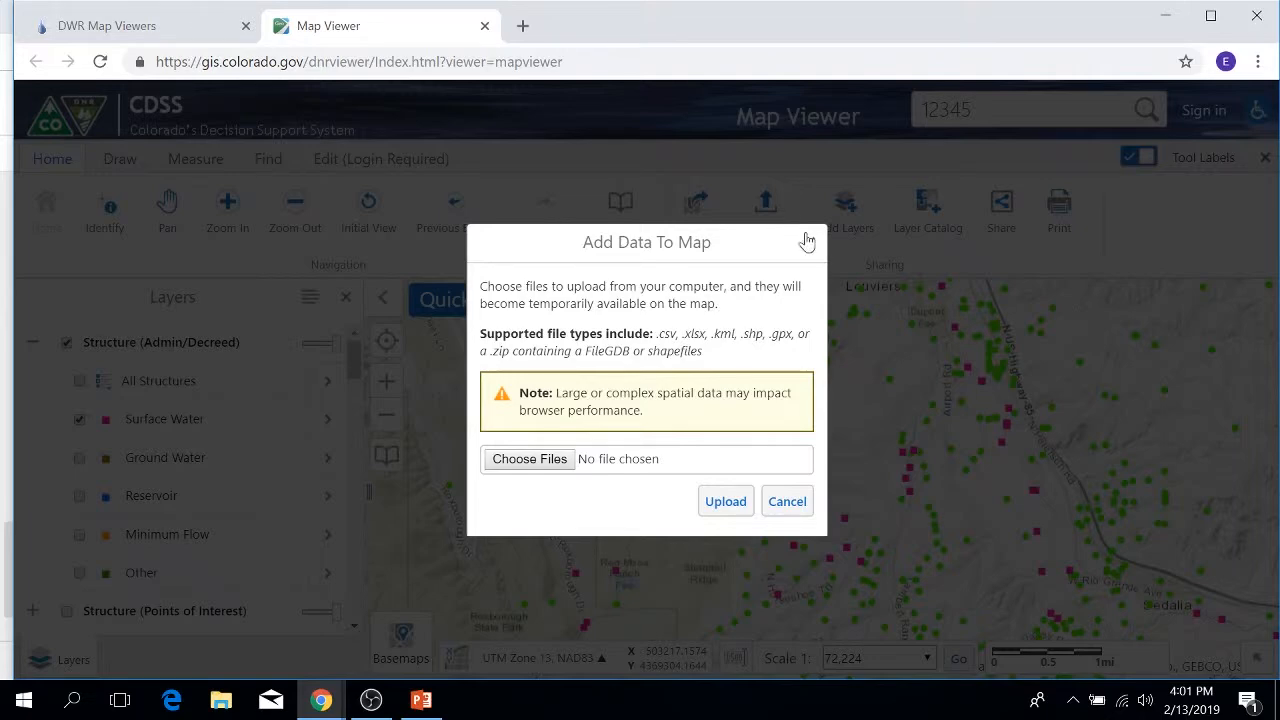
Step: Close Add Data To Map and bring up the Search for Layers panel via Add Layers
left_click(809, 243)
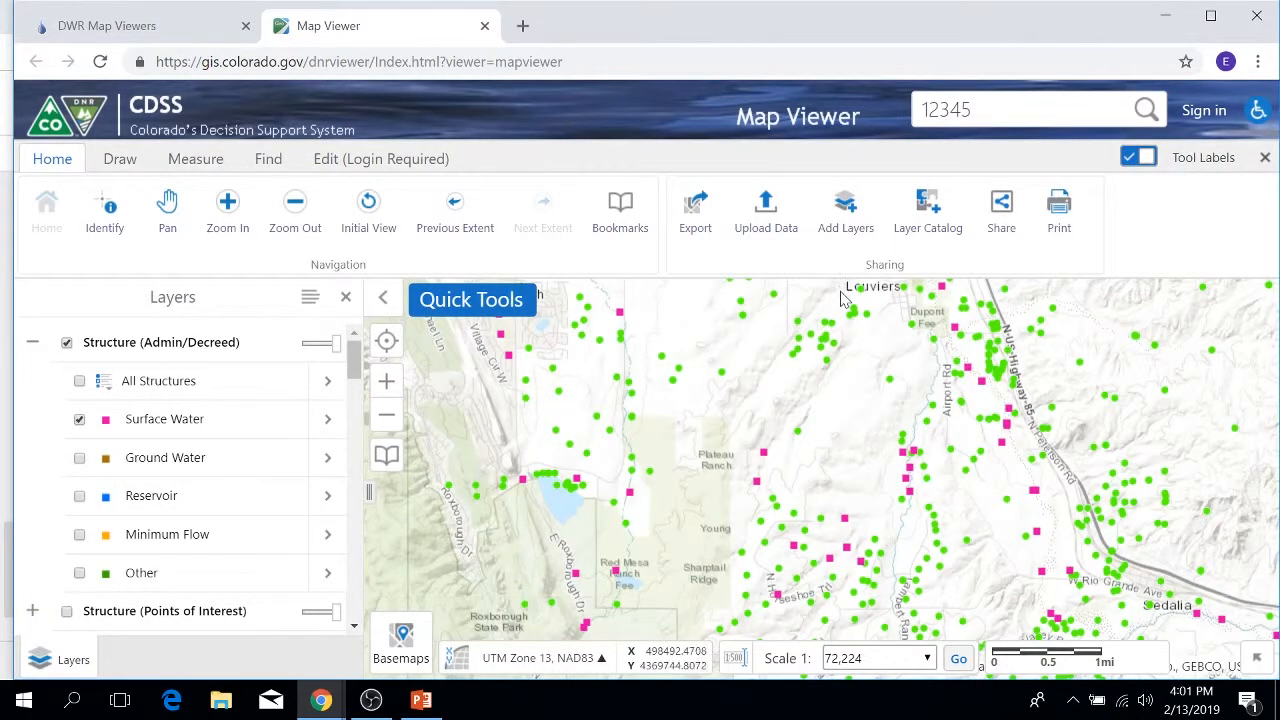
left_click(840, 228)
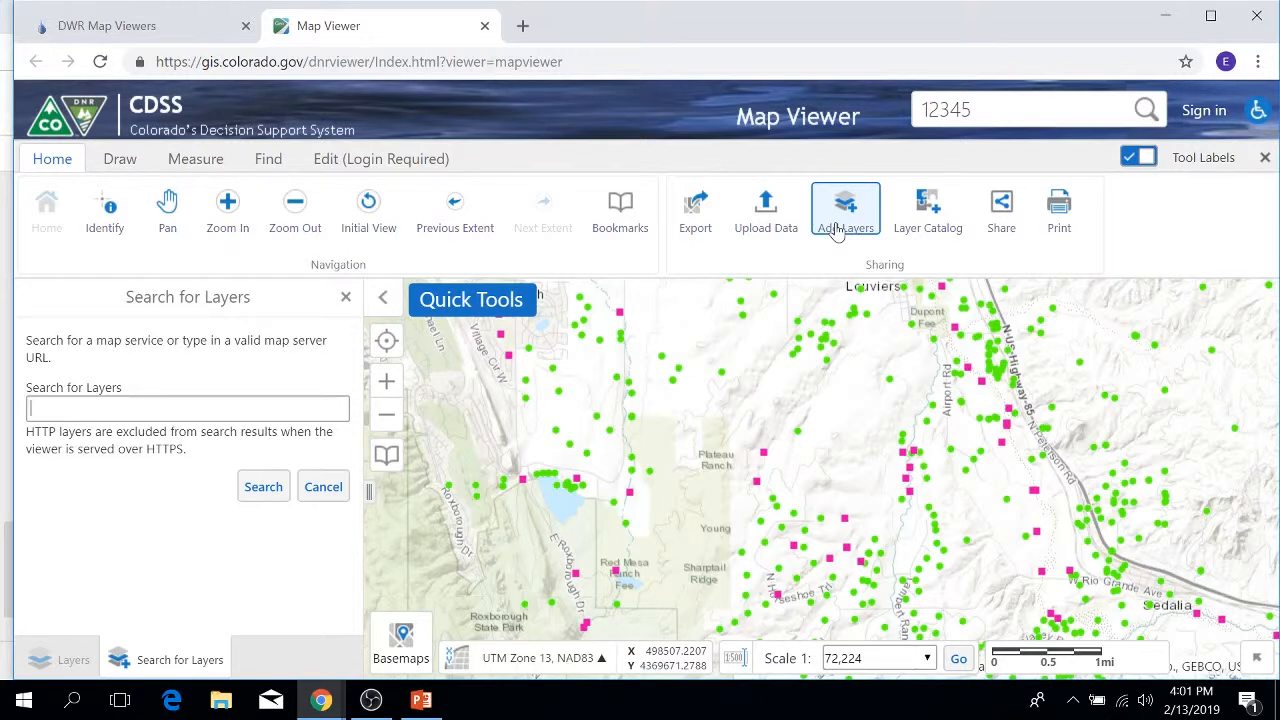
Step: Close Search for Layers and zoom the map out to 1:144,448 scale
left_click(346, 297)
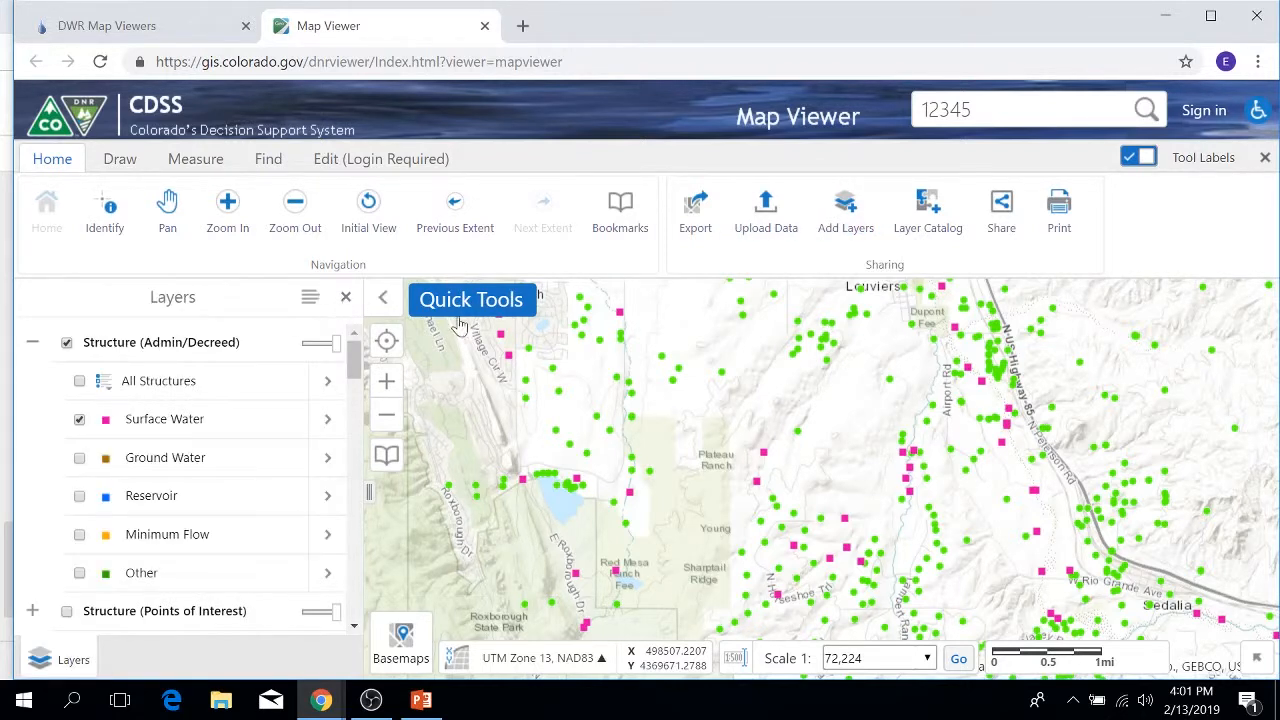
scroll(791, 410, "down", 1)
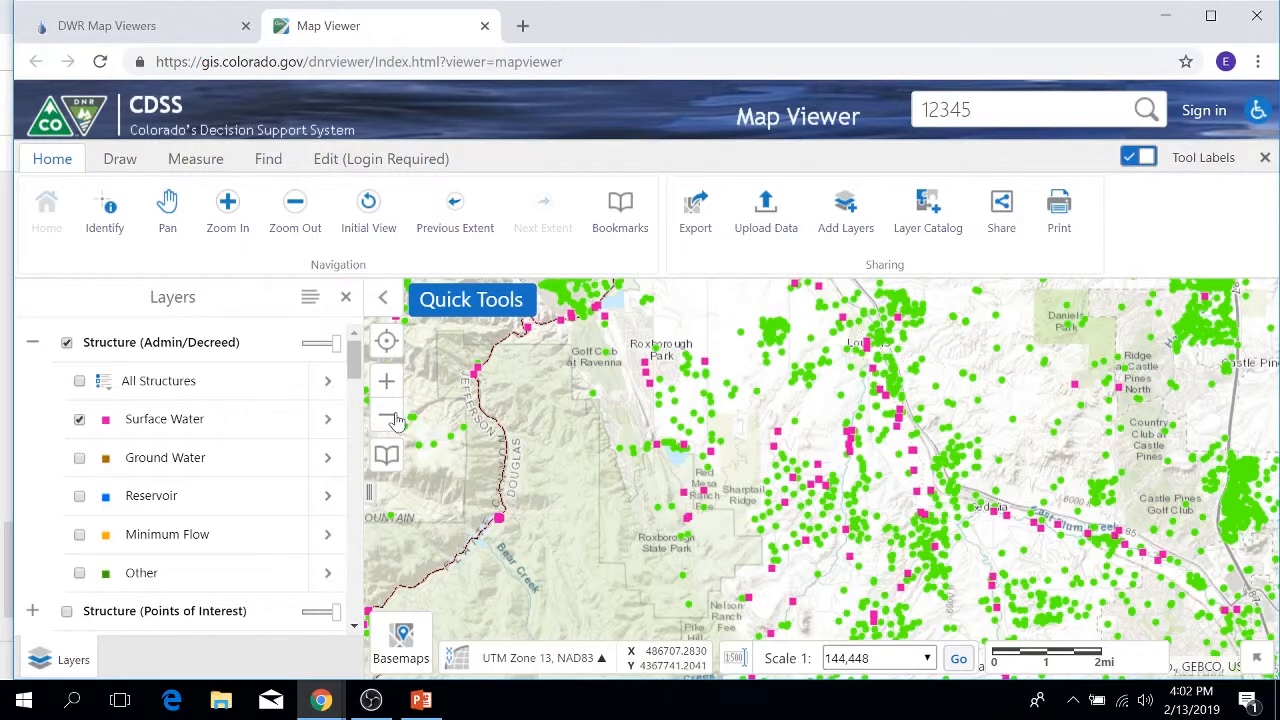
Step: Try the USGS Topo basemap, then settle on Topography zoomed to 1:36,112
left_click(405, 642)
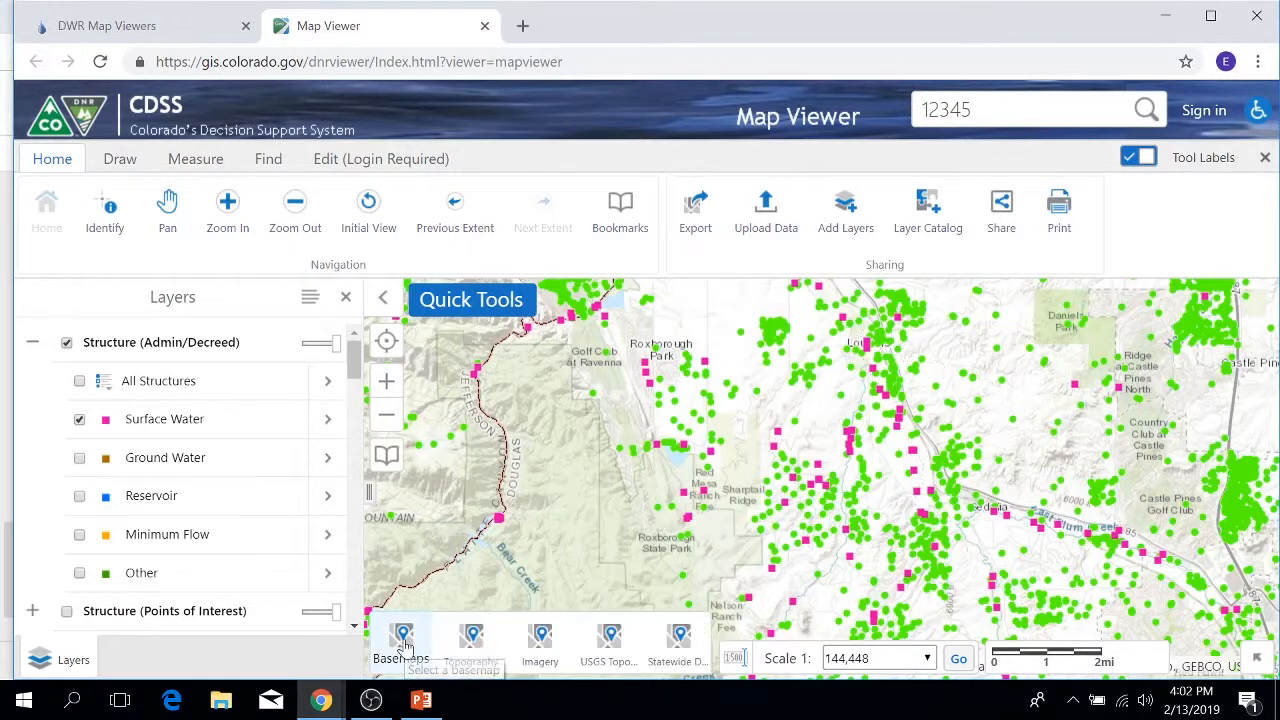
left_click(472, 645)
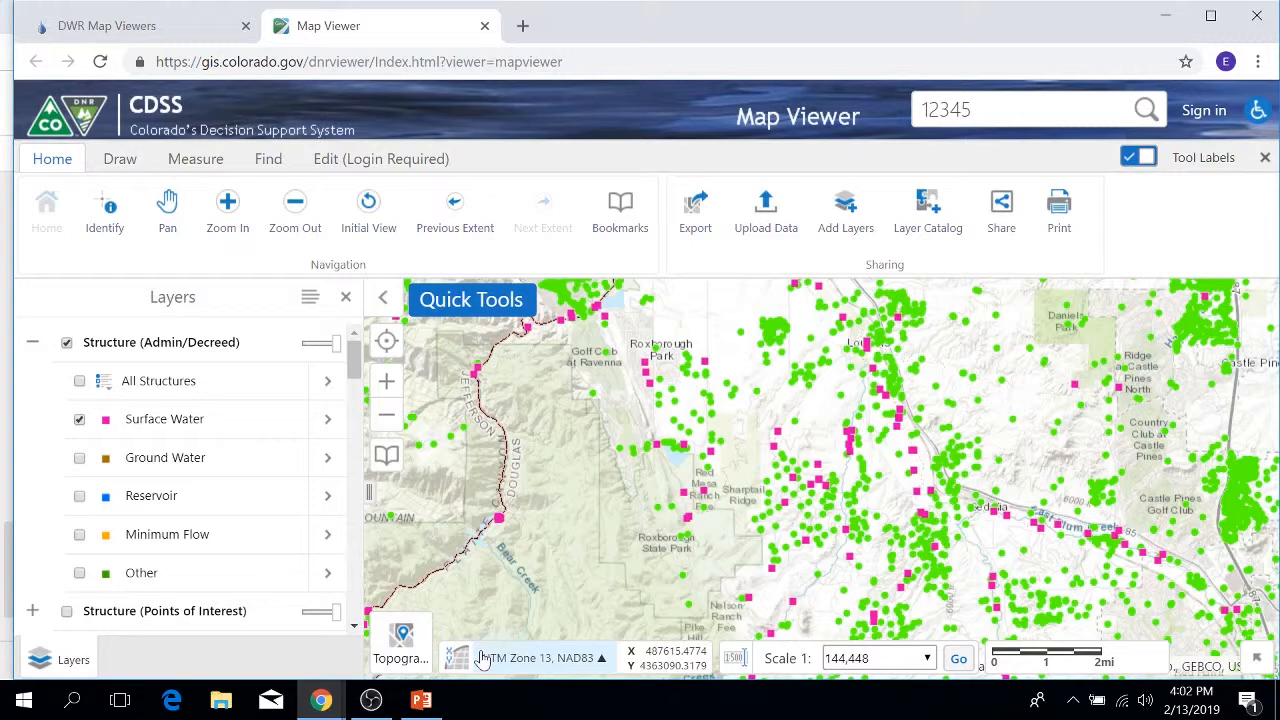
left_click(403, 638)
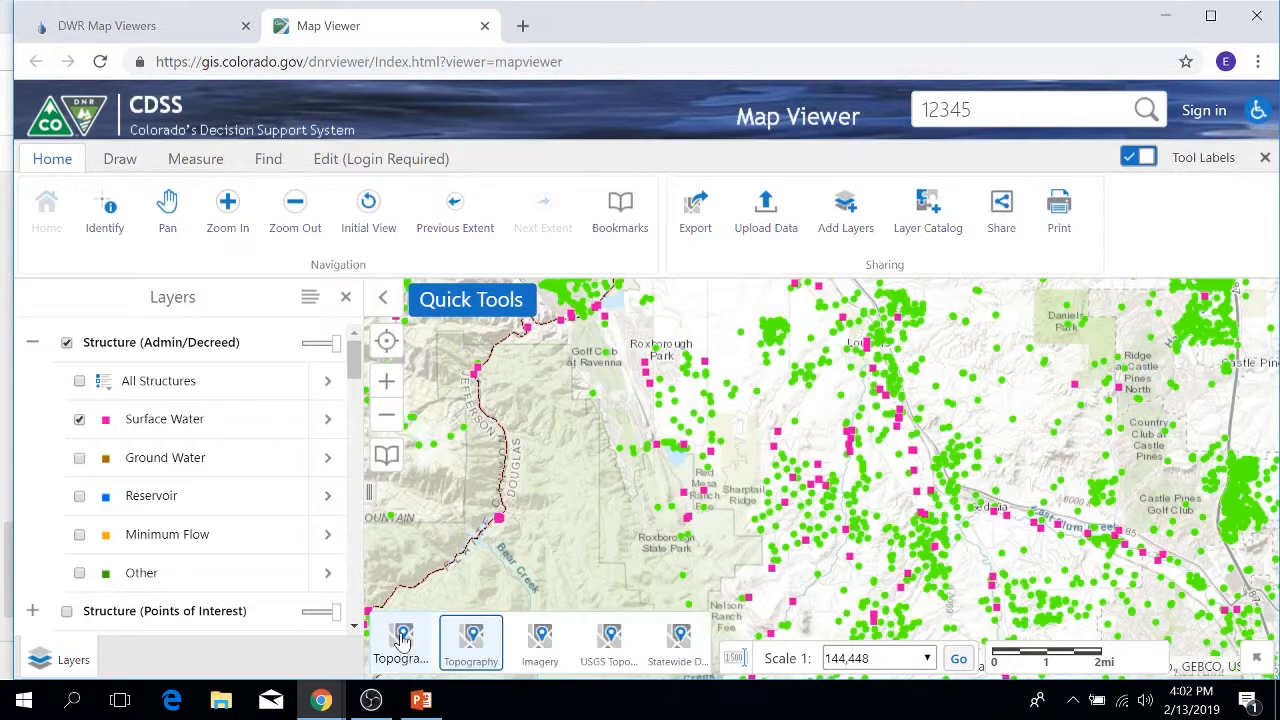
left_click(605, 645)
scroll(779, 470, "up", 2)
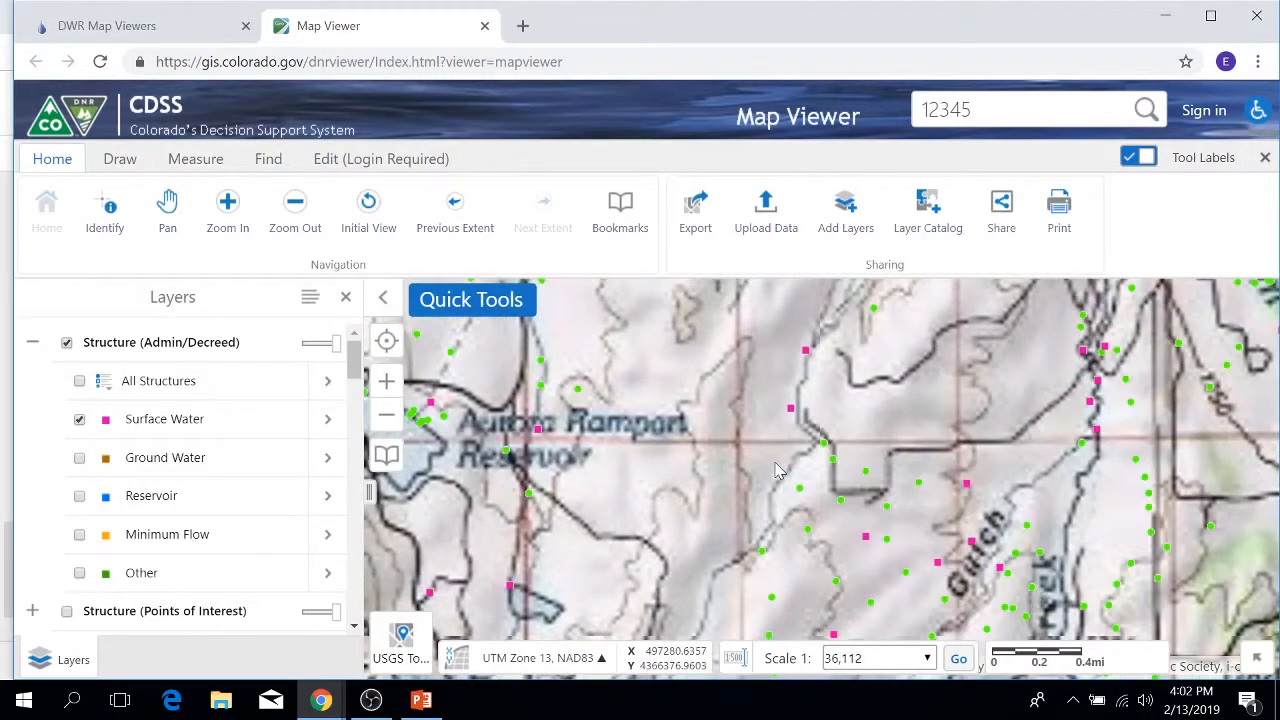
left_click(400, 646)
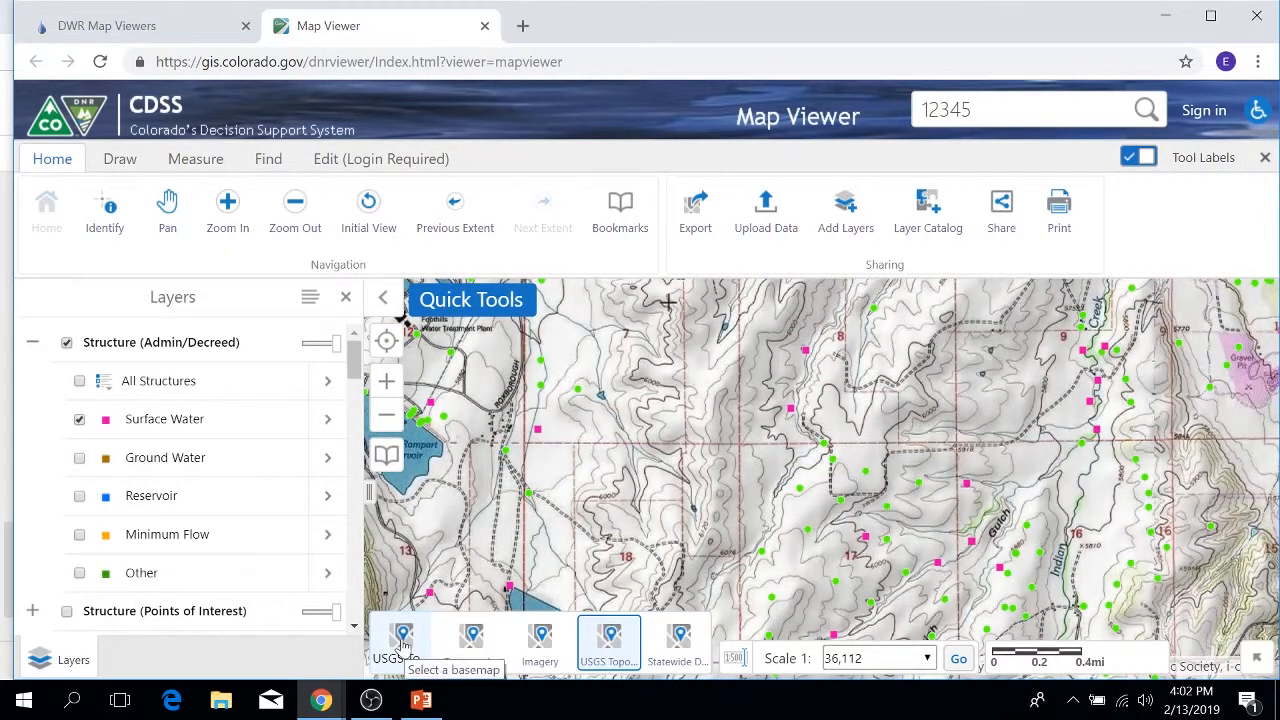
left_click(471, 650)
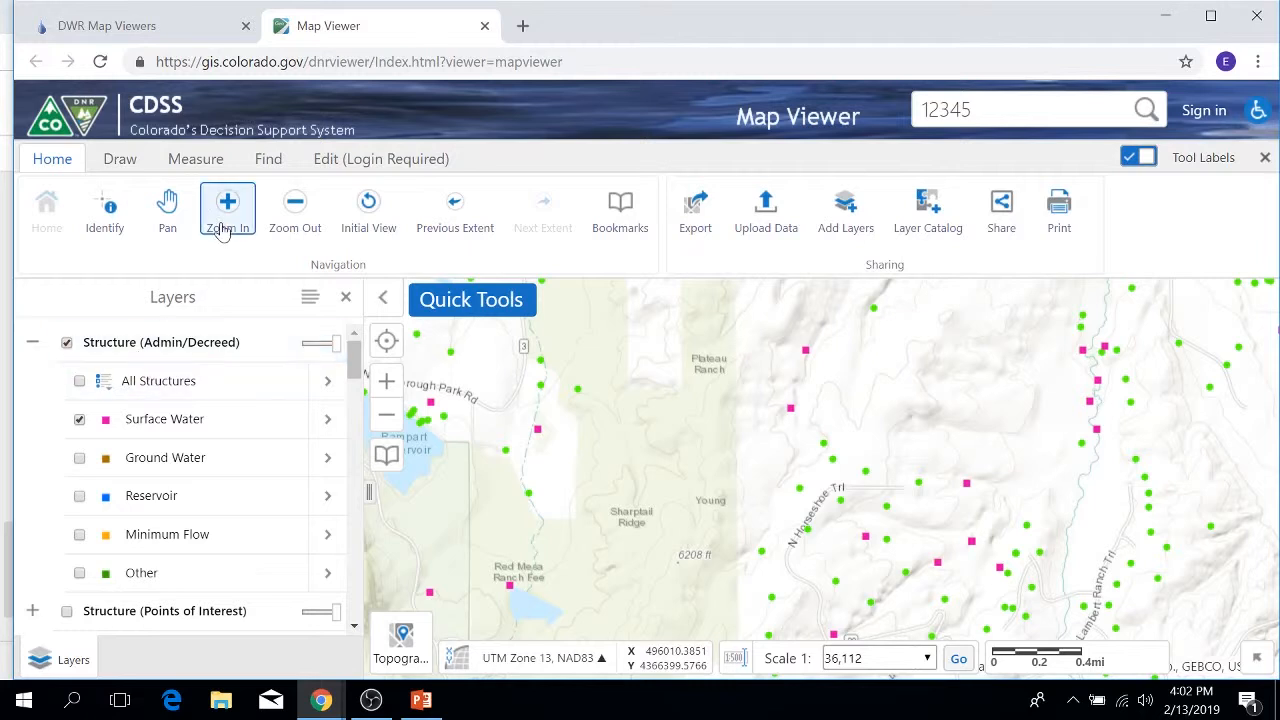
left_click(117, 163)
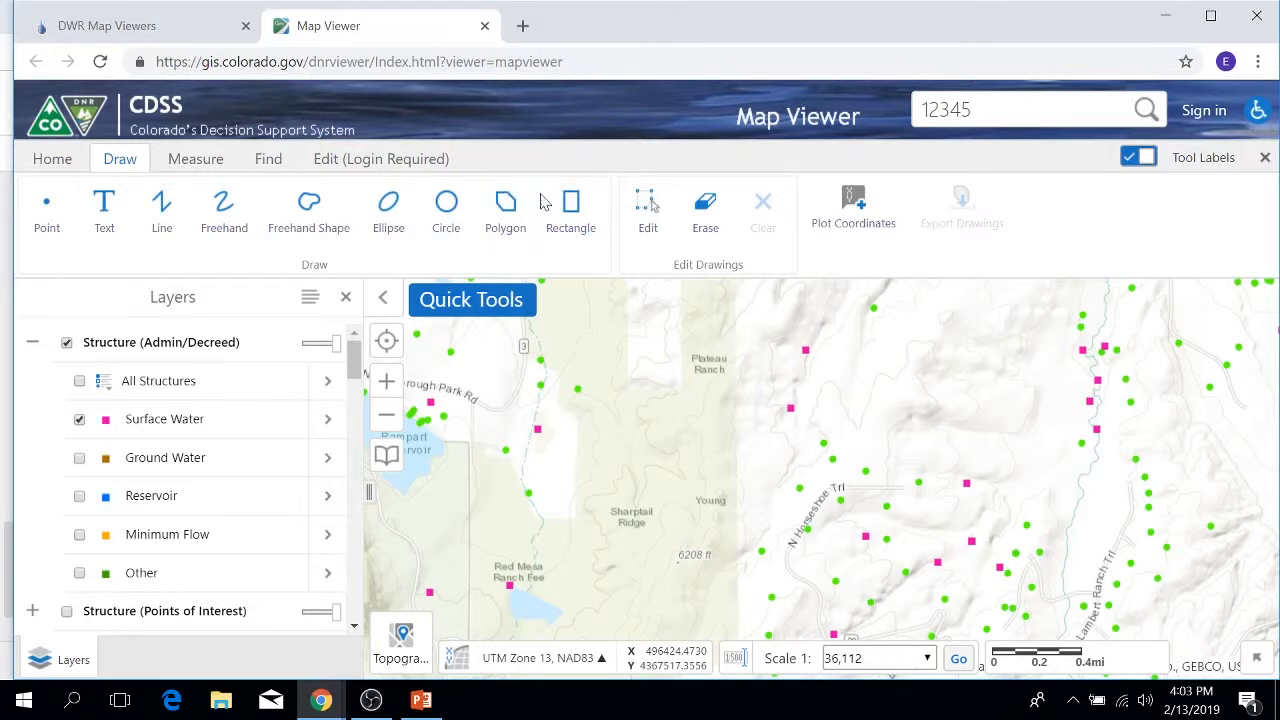
Step: Draw a small circle just below Plateau Ranch, then open Plot Coordinates in UTM Zone 13, NAD83
left_click_drag(736, 387, 677, 412)
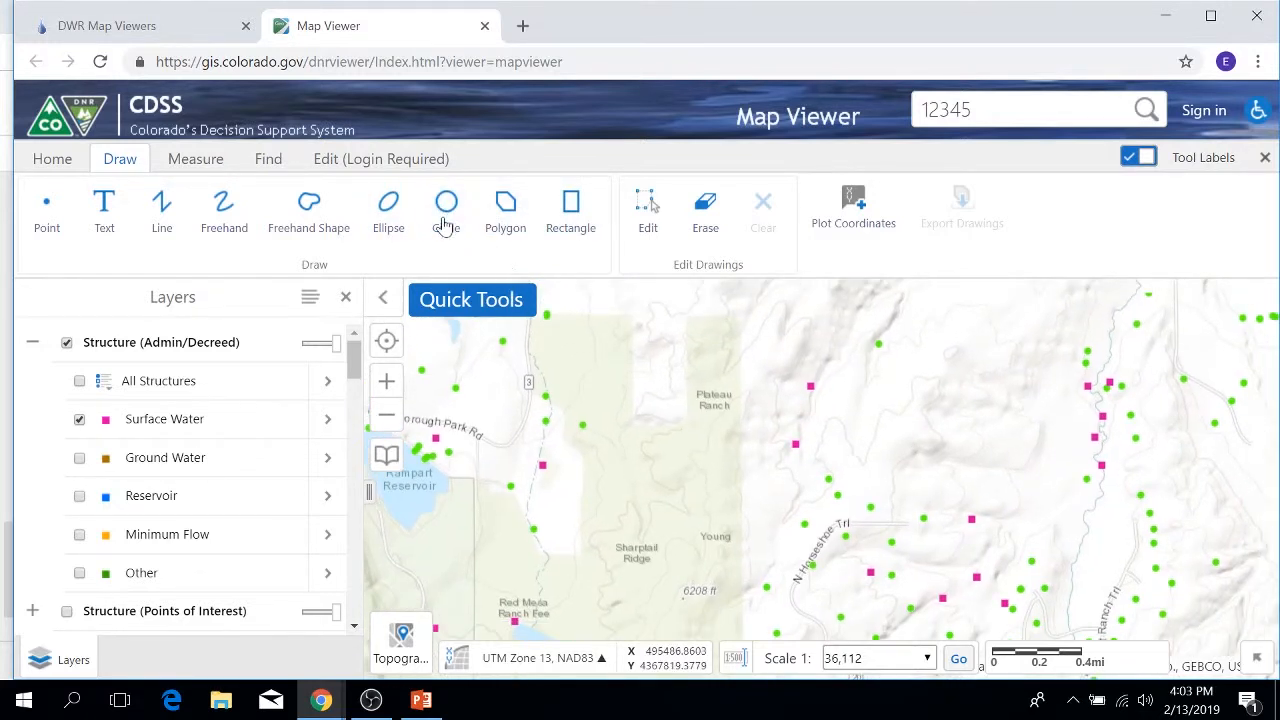
left_click(446, 205)
left_click_drag(716, 468, 719, 471)
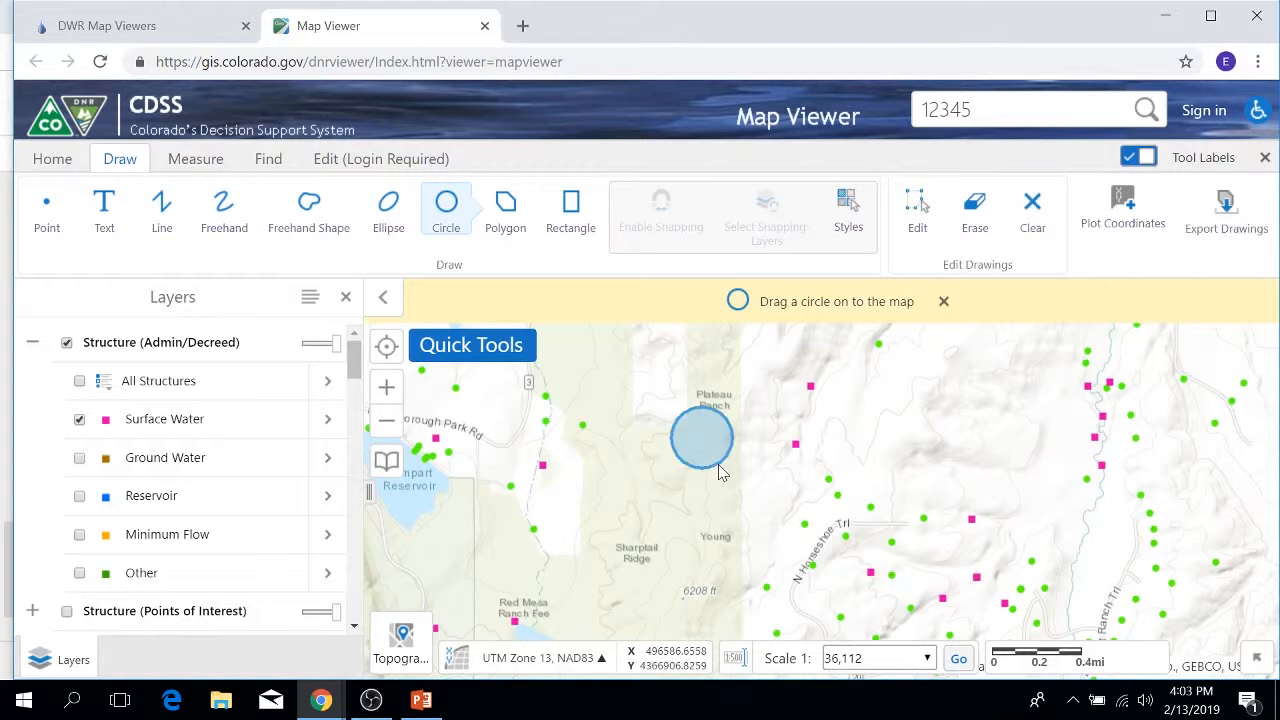
left_click(442, 212)
left_click(440, 210)
left_click(446, 207)
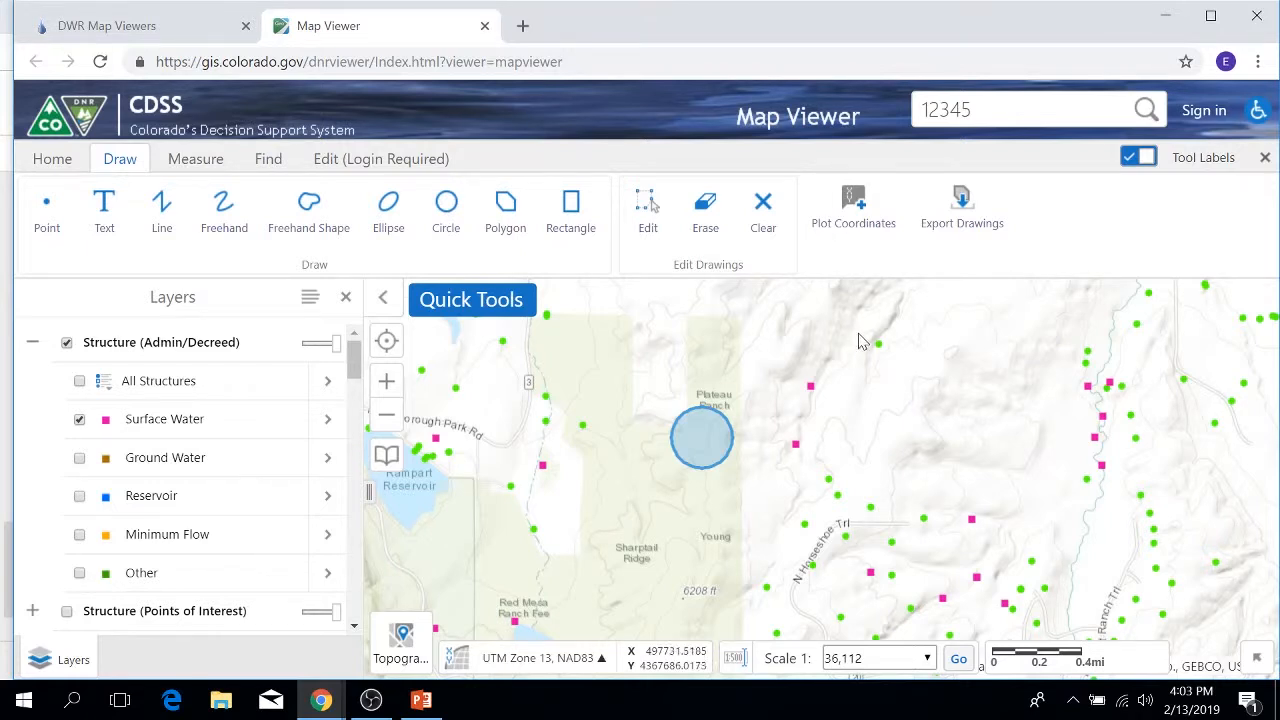
left_click(850, 212)
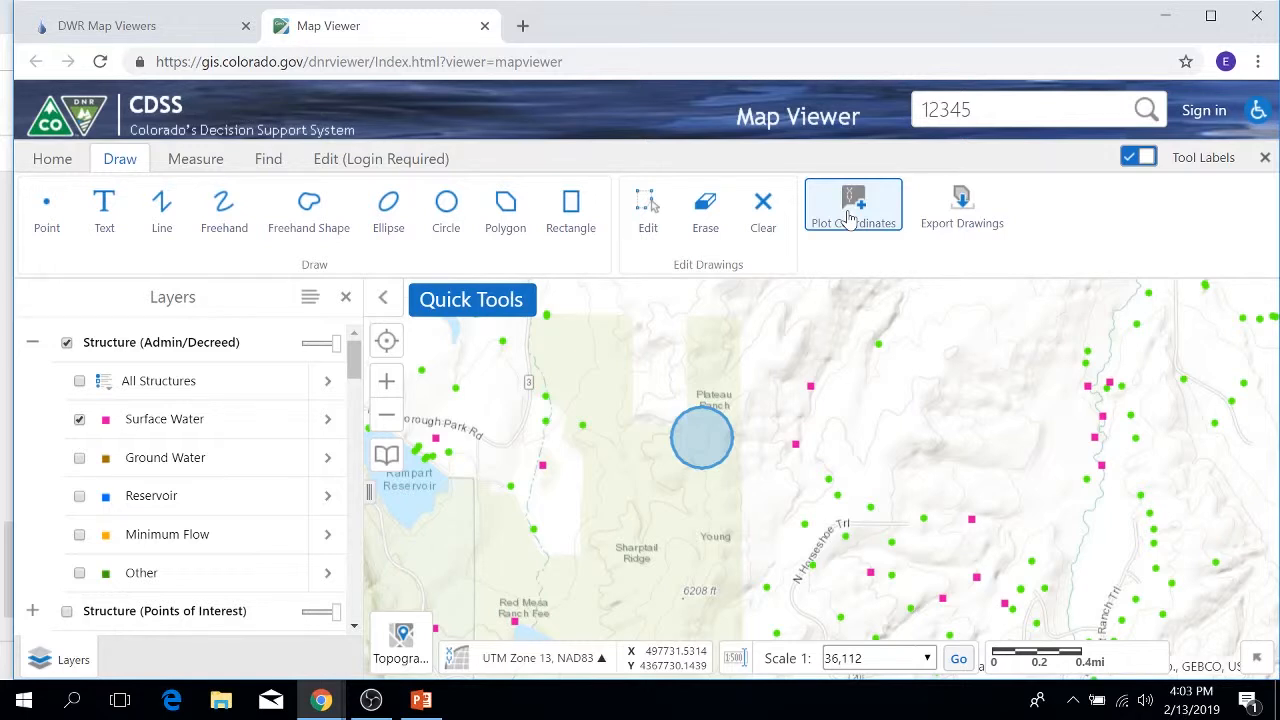
left_click(850, 218)
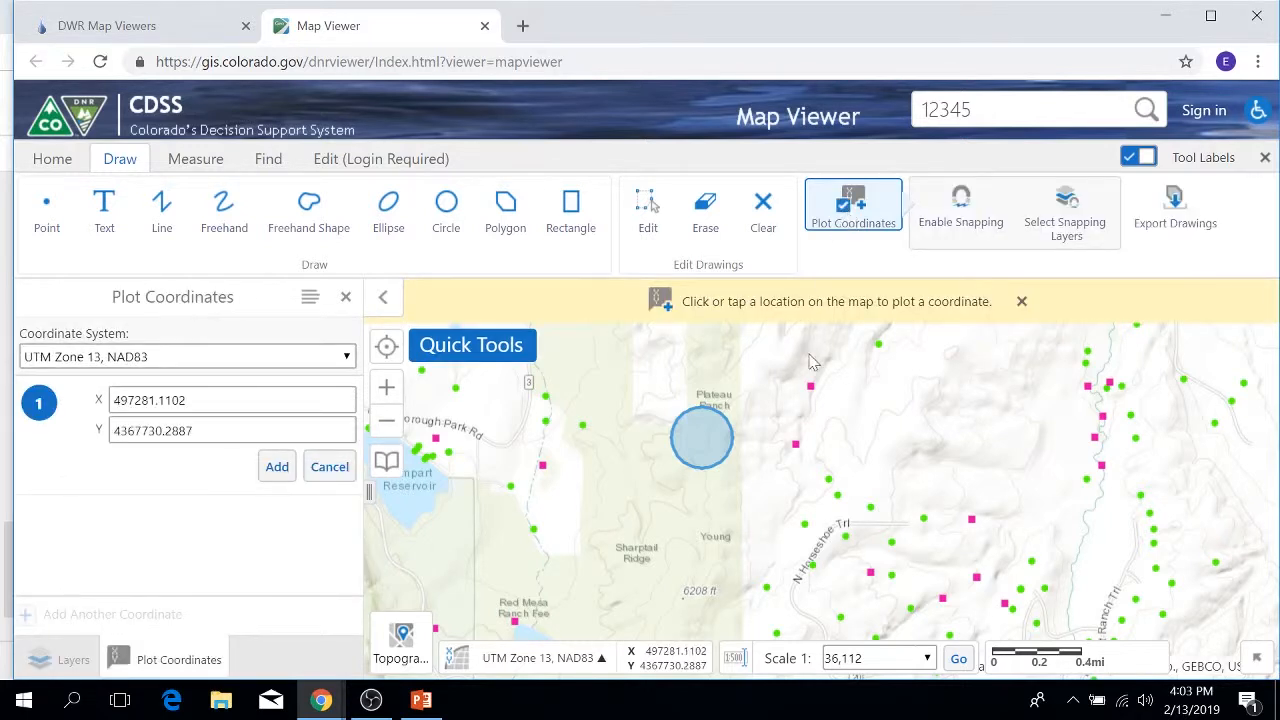
Step: Plot coordinate point 1 from a map location using UTM Zone 13, NAD83
left_click(346, 358)
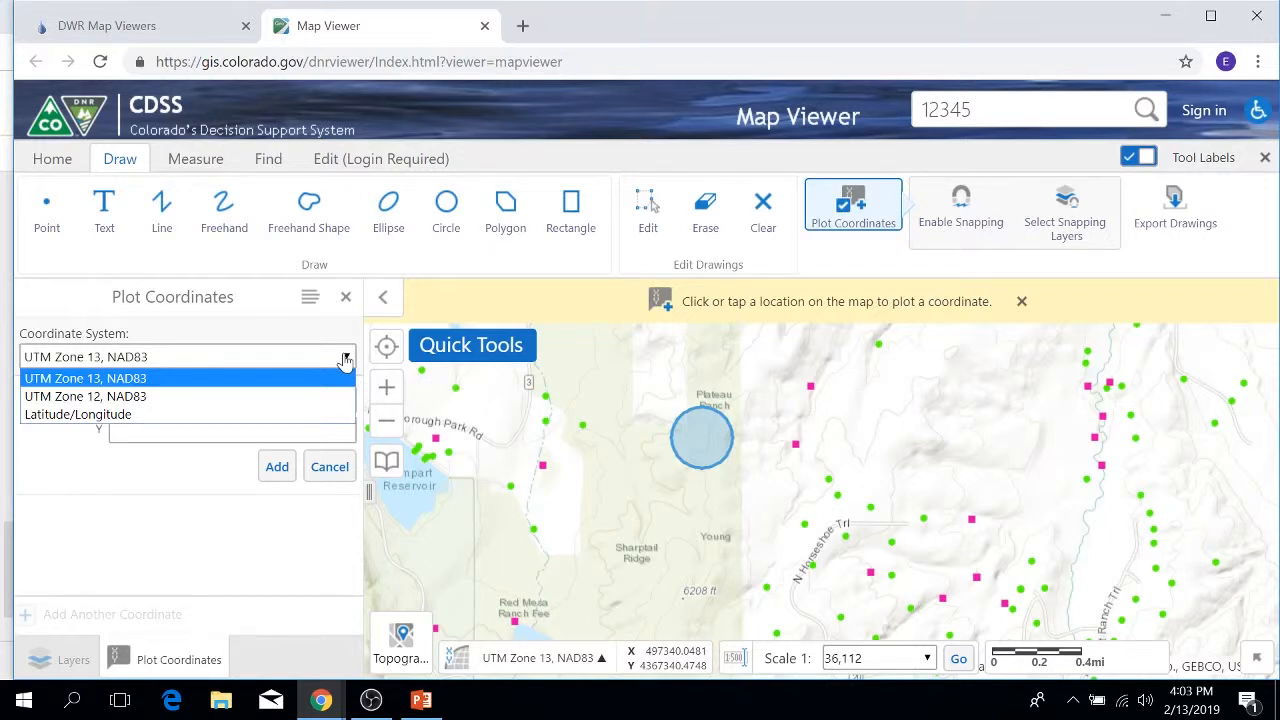
left_click(346, 358)
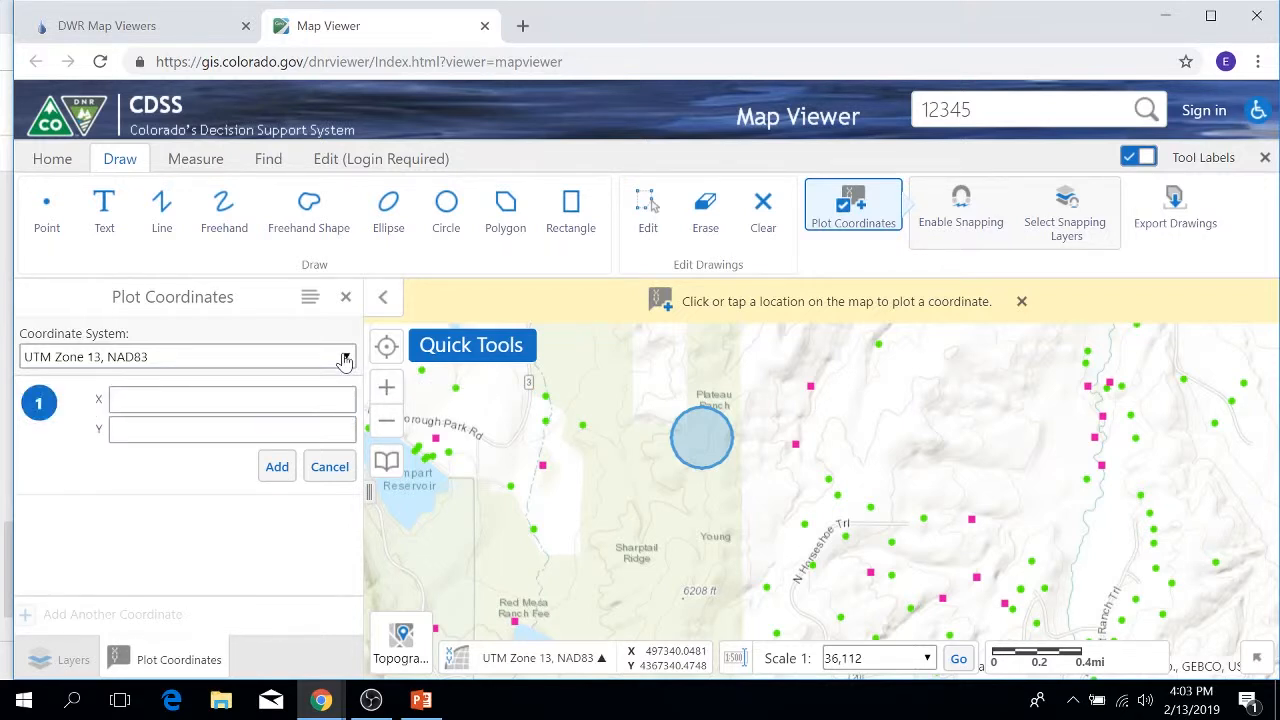
left_click(808, 391)
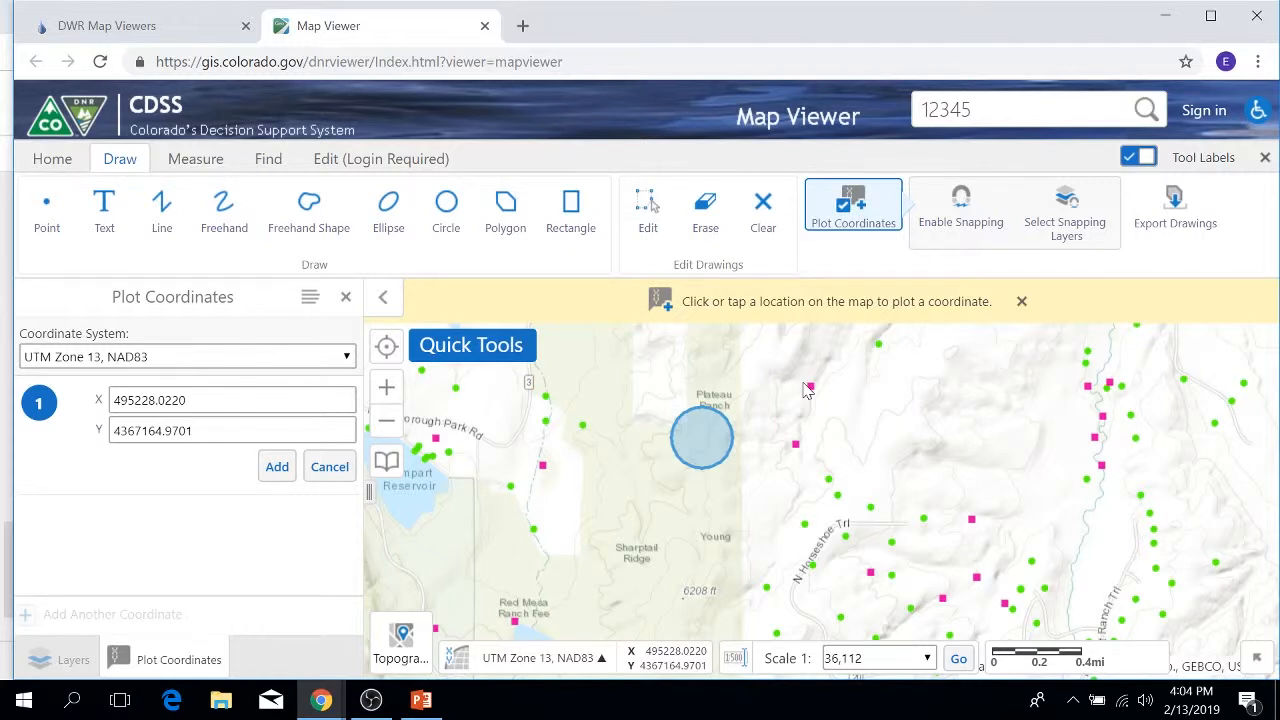
left_click(881, 449)
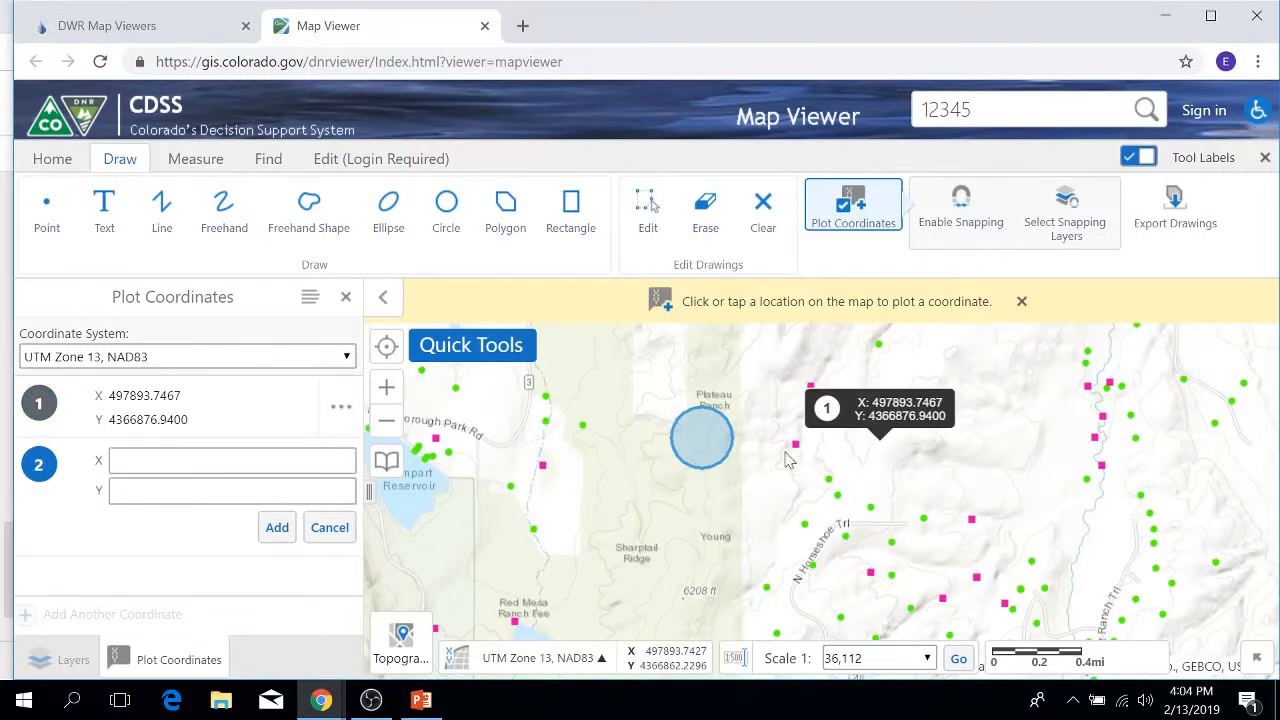
Step: Switch the coordinate system to Latitude/Longitude and plot points 2 and 3 near Plateau Ranch
left_click(344, 357)
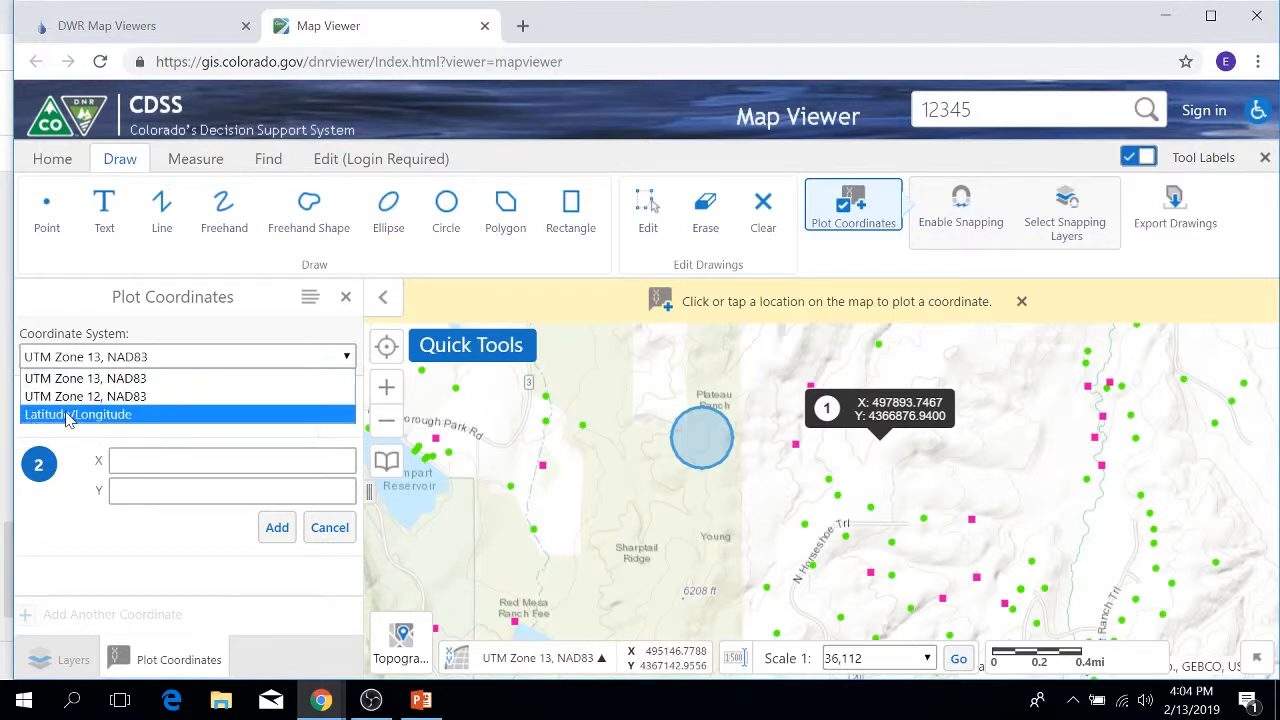
left_click(32, 416)
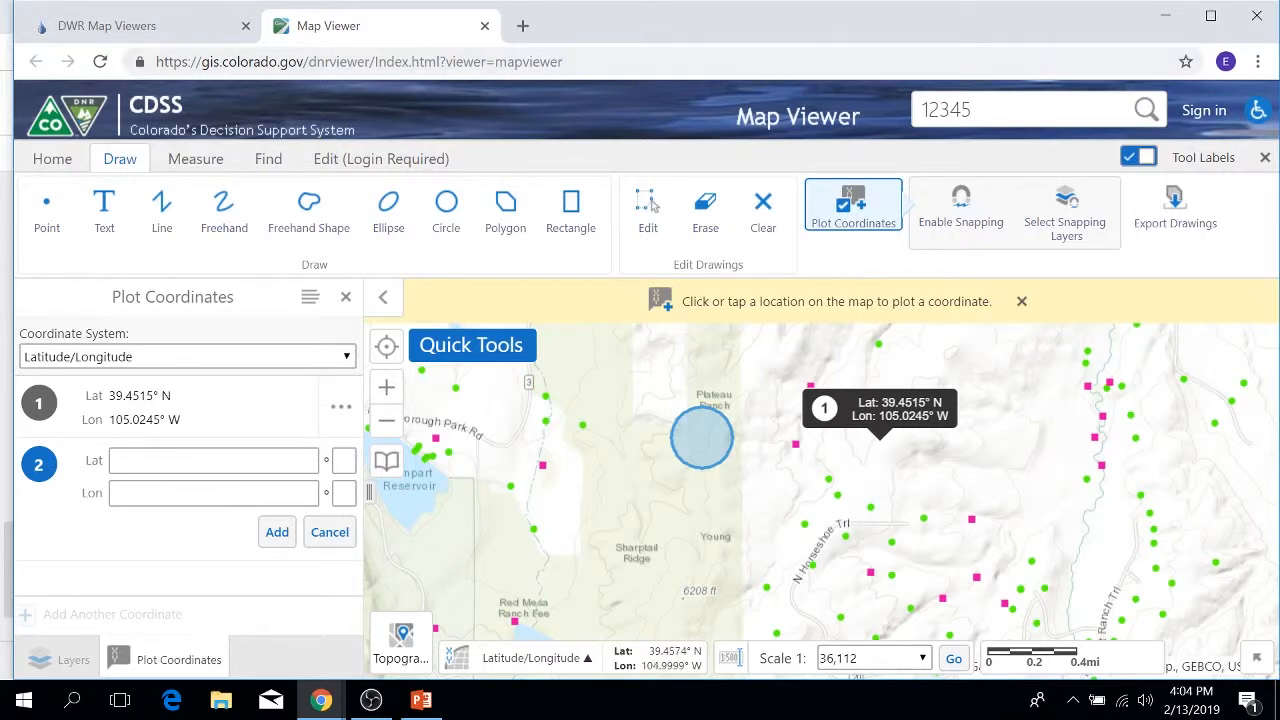
left_click(790, 484)
left_click(760, 514)
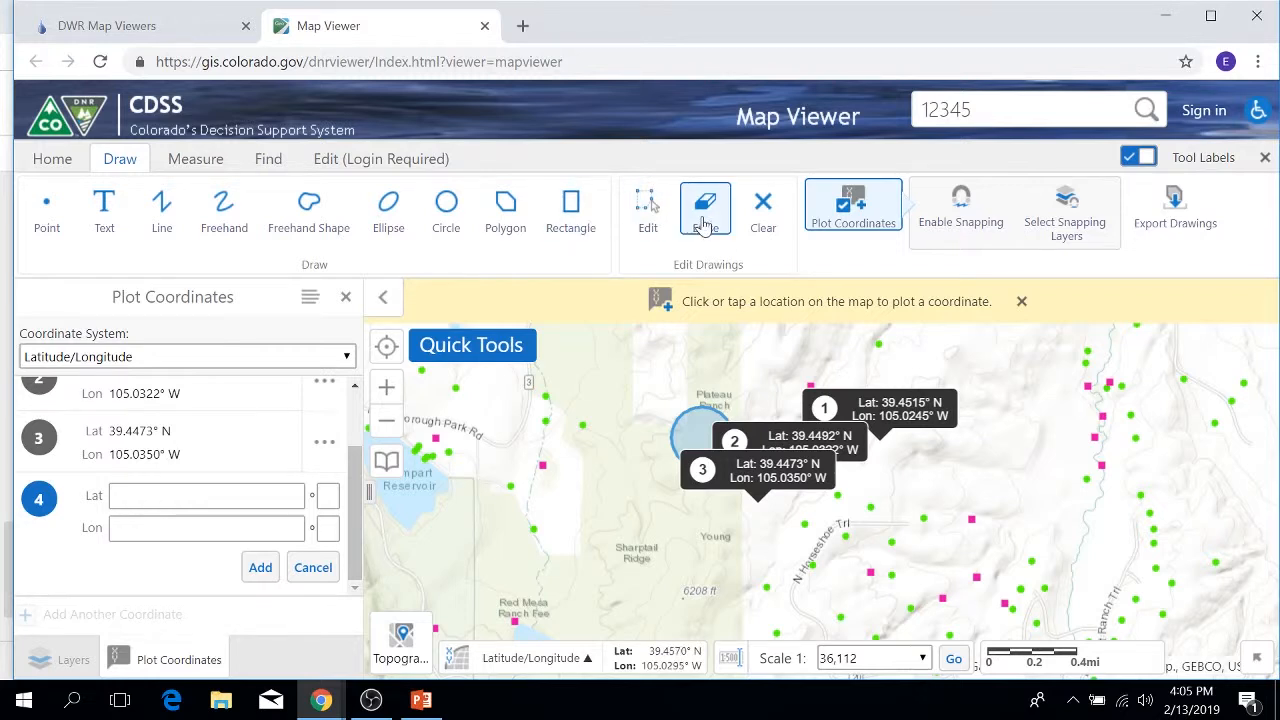
Step: Erase plotted point 1, clear the remaining points, and close Plot Coordinates
left_click(705, 226)
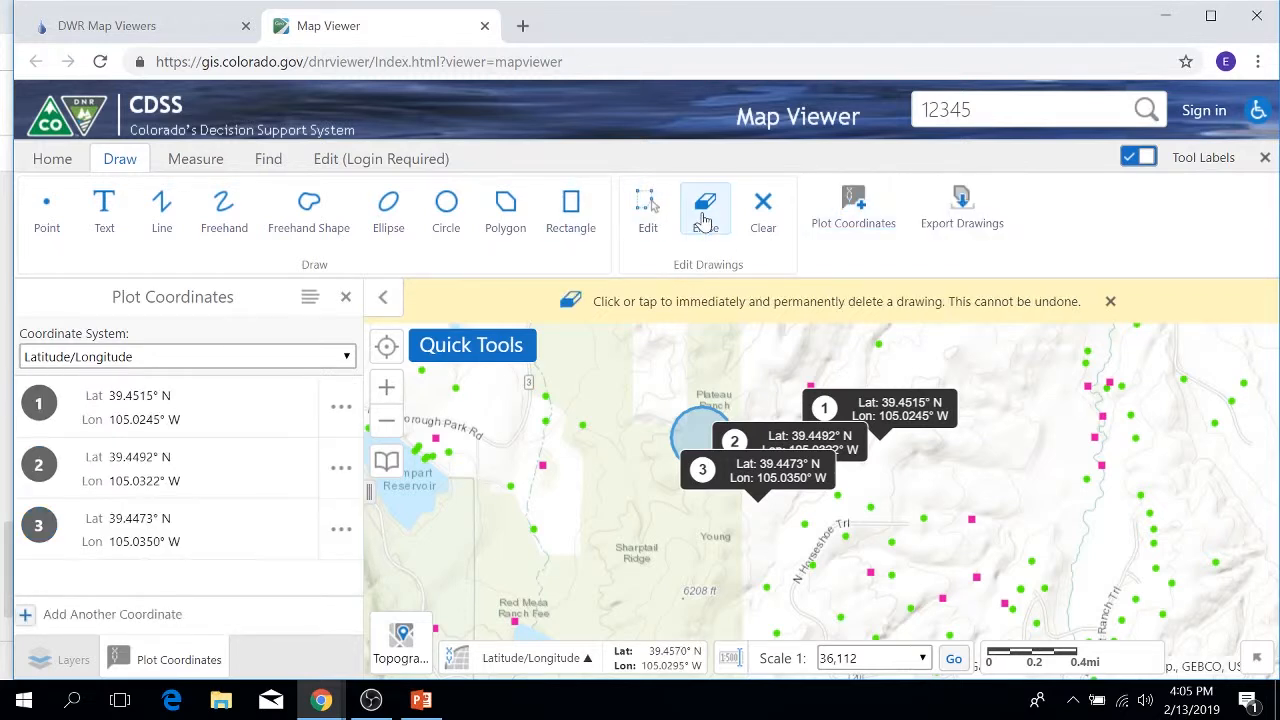
left_click(885, 412)
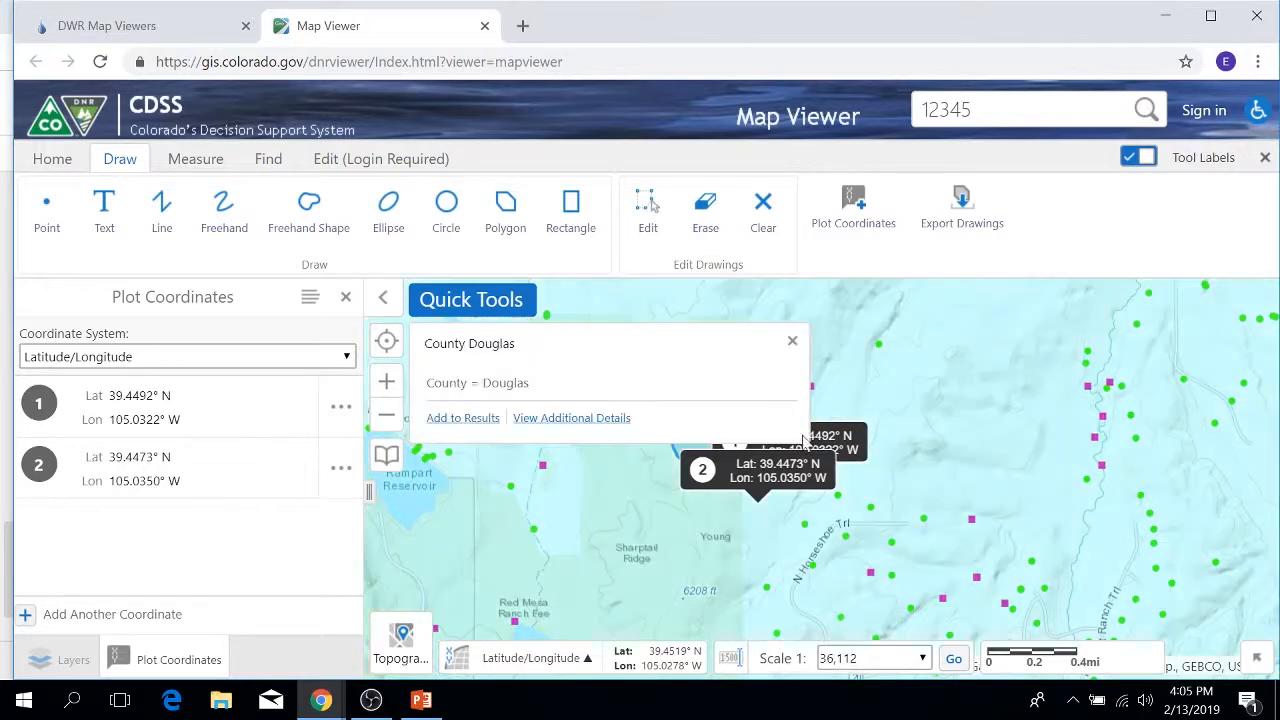
left_click(791, 341)
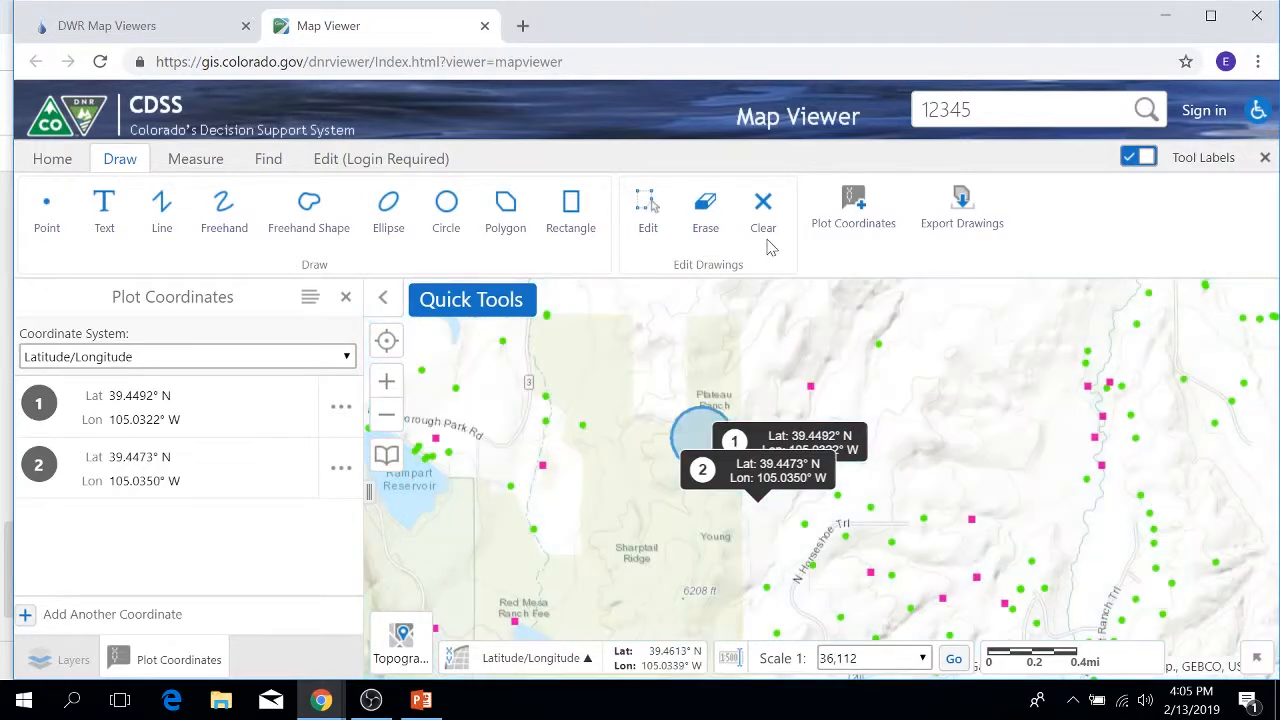
left_click(760, 230)
left_click(772, 427)
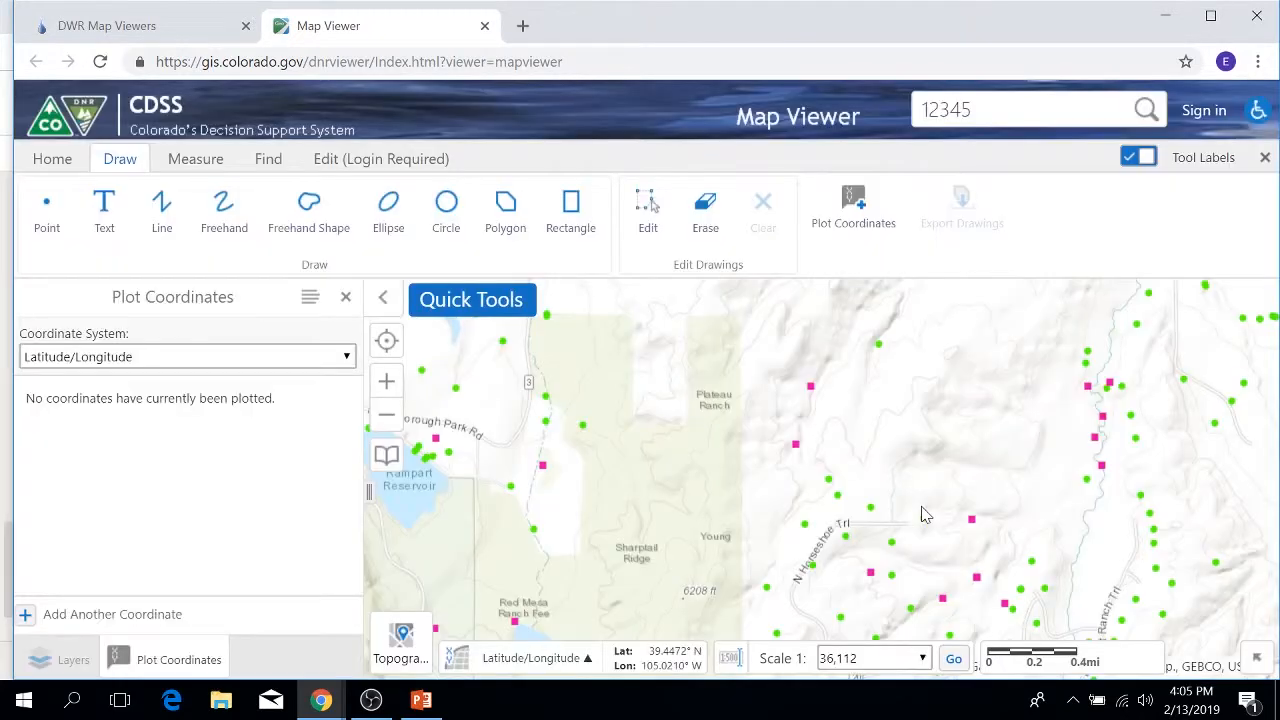
left_click(346, 297)
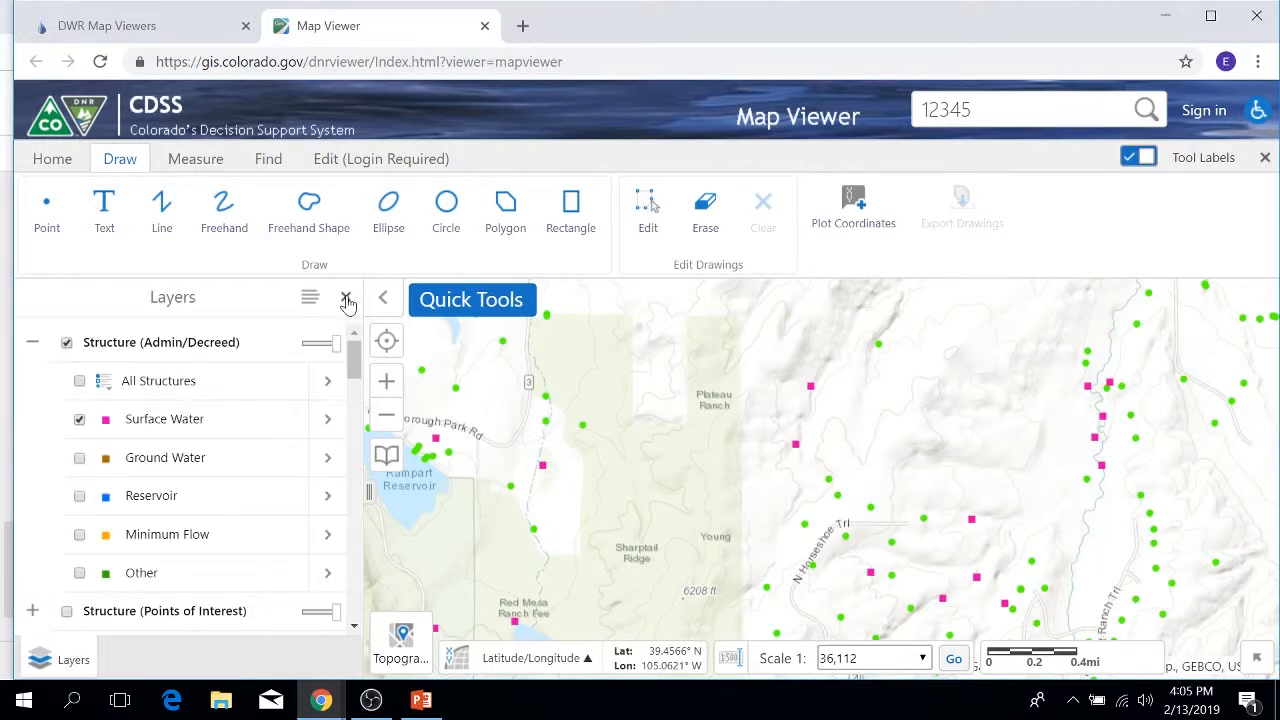
Step: Sketch a rectangle near Plateau Ranch and a circle east of it, then clear both
left_click(563, 204)
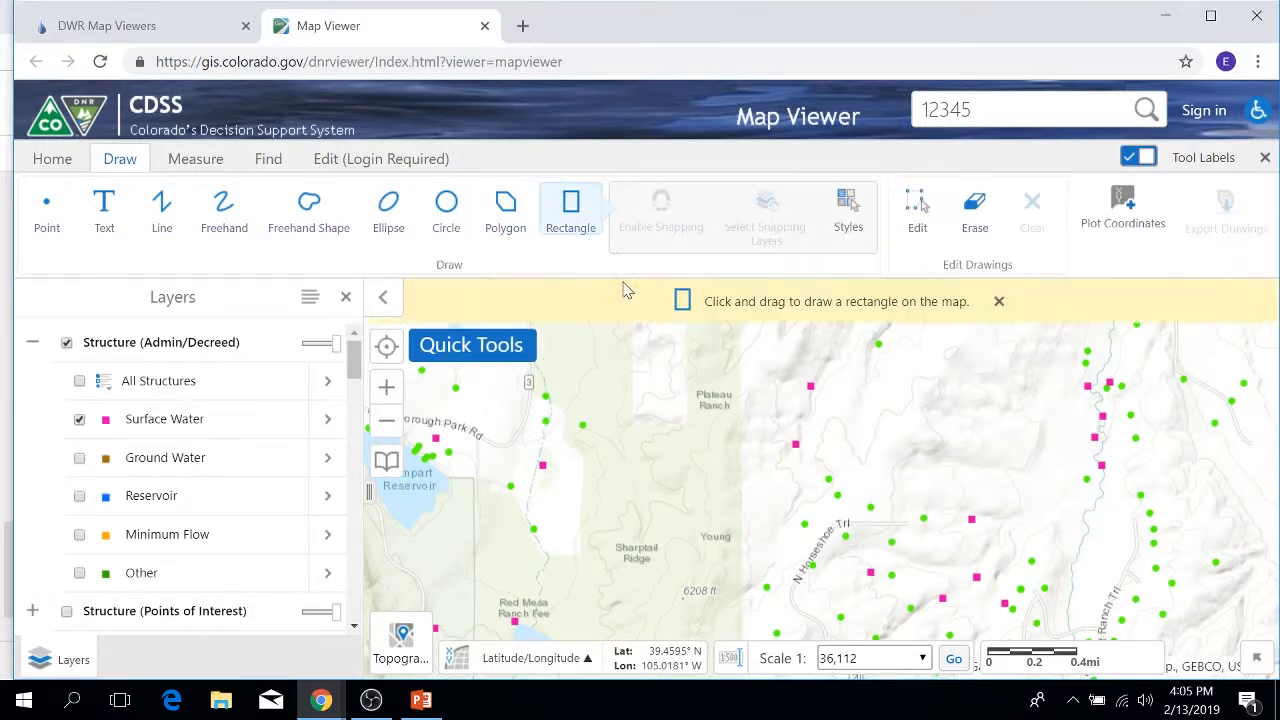
left_click_drag(640, 387, 700, 451)
left_click(446, 210)
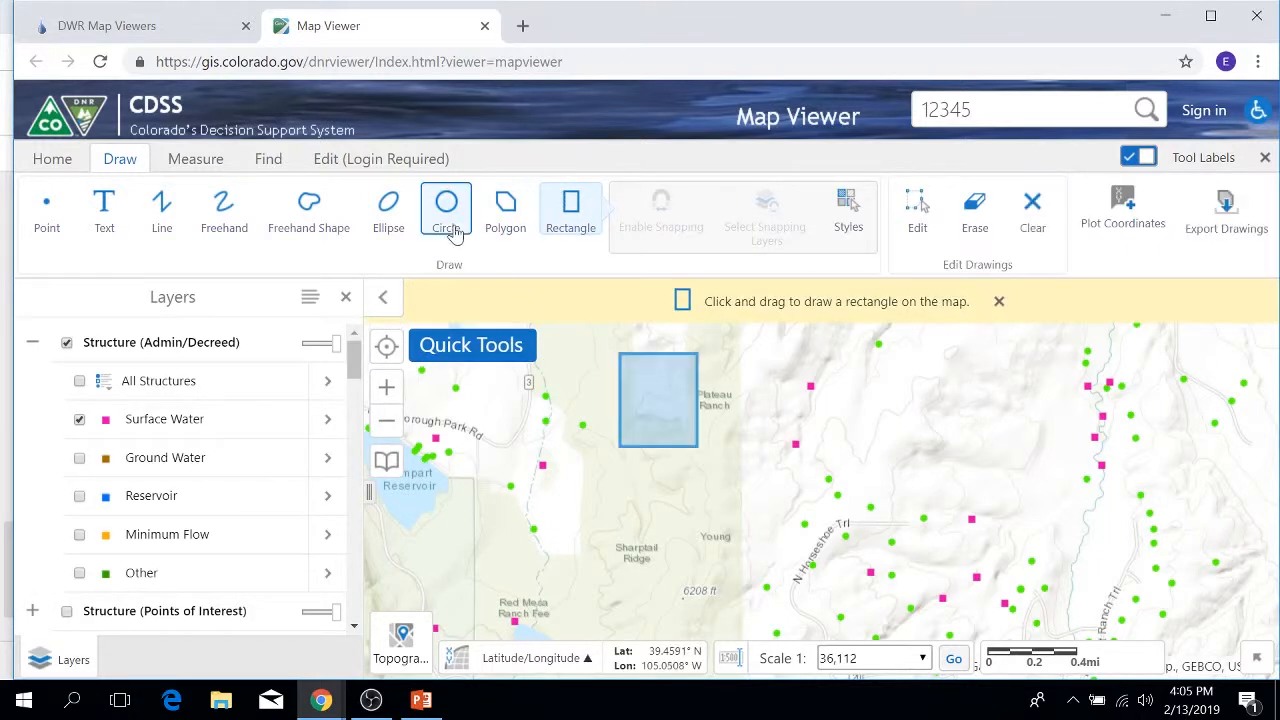
left_click_drag(831, 425, 868, 468)
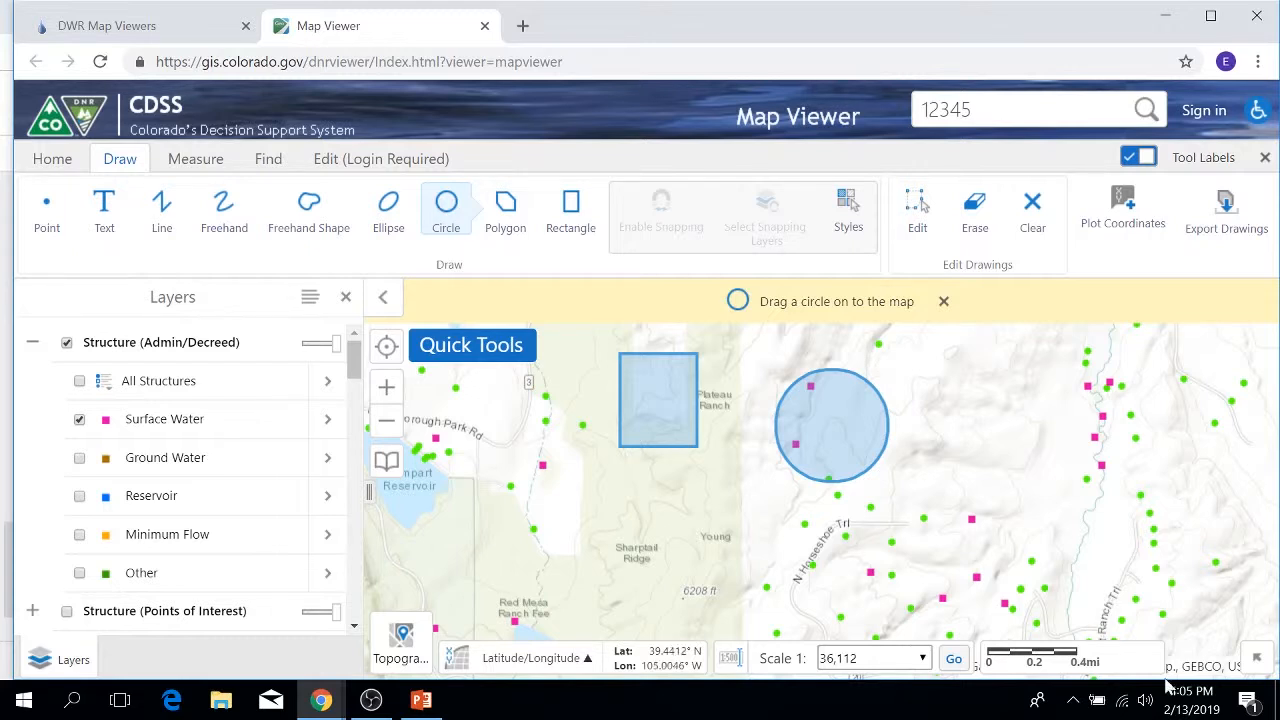
left_click(943, 302)
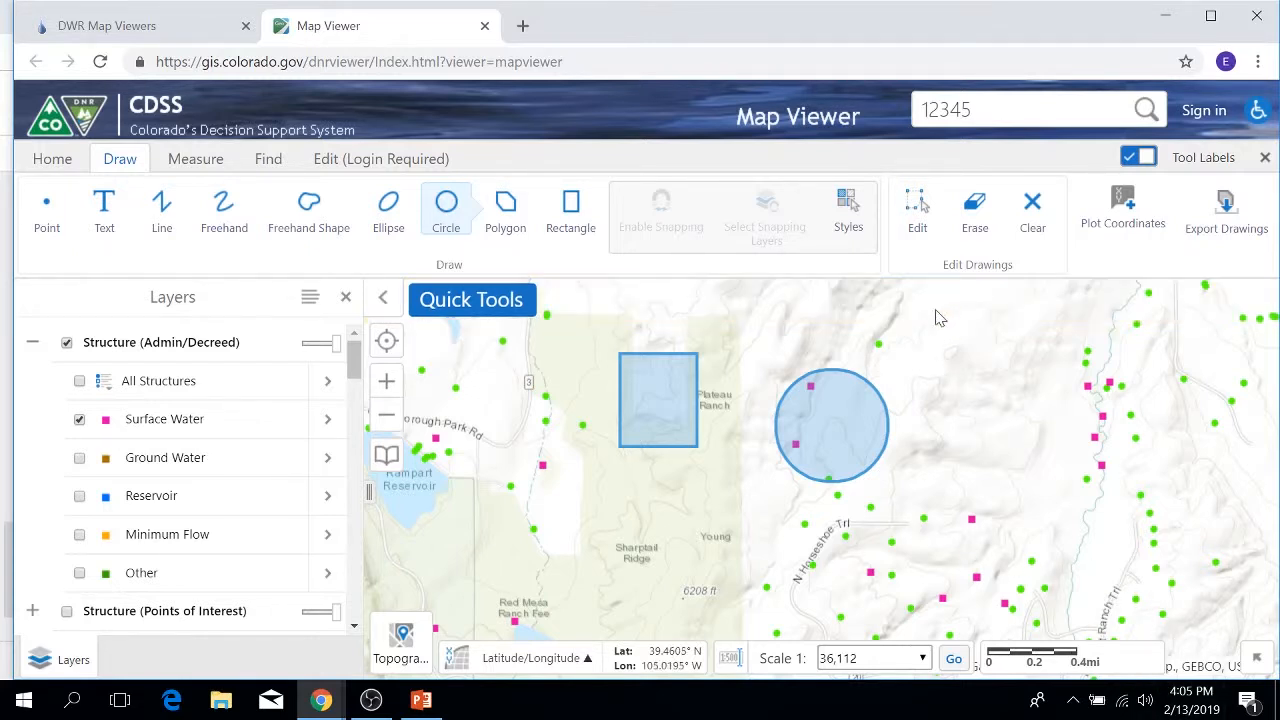
left_click(1032, 208)
left_click(771, 427)
left_click(195, 158)
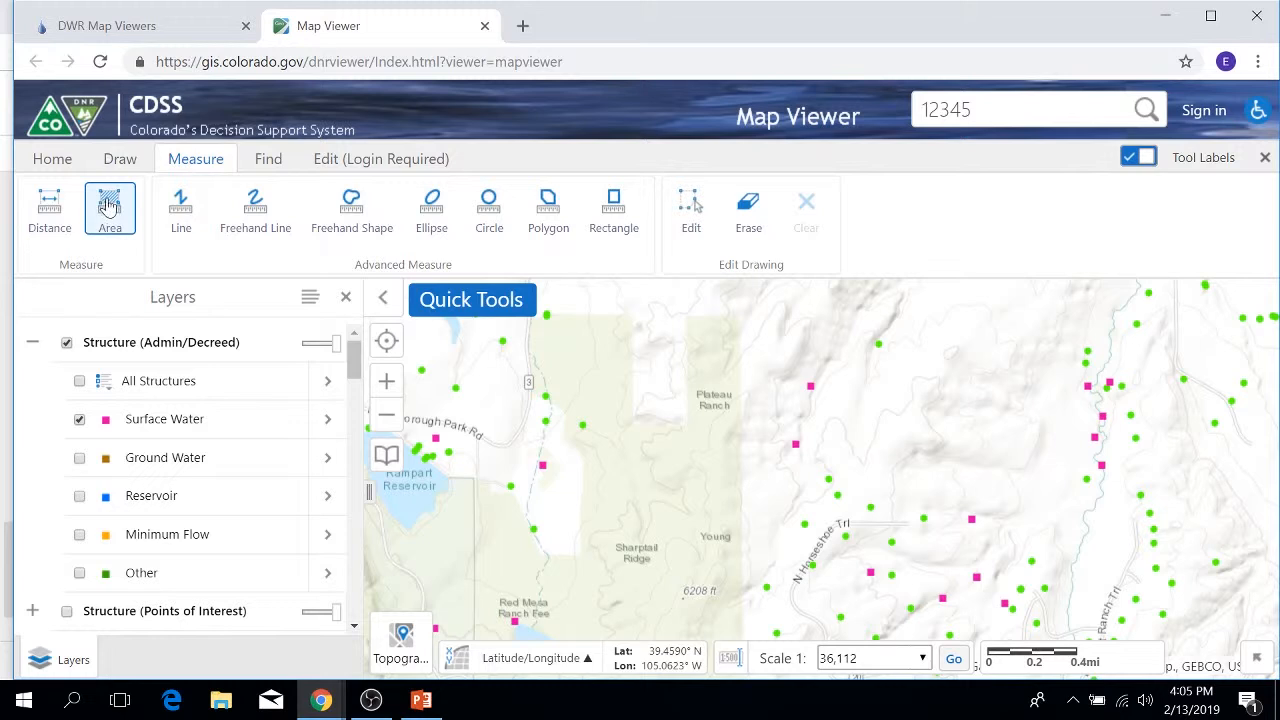
Step: Measure a four-segment distance line running west of Plateau Ranch
left_click(52, 198)
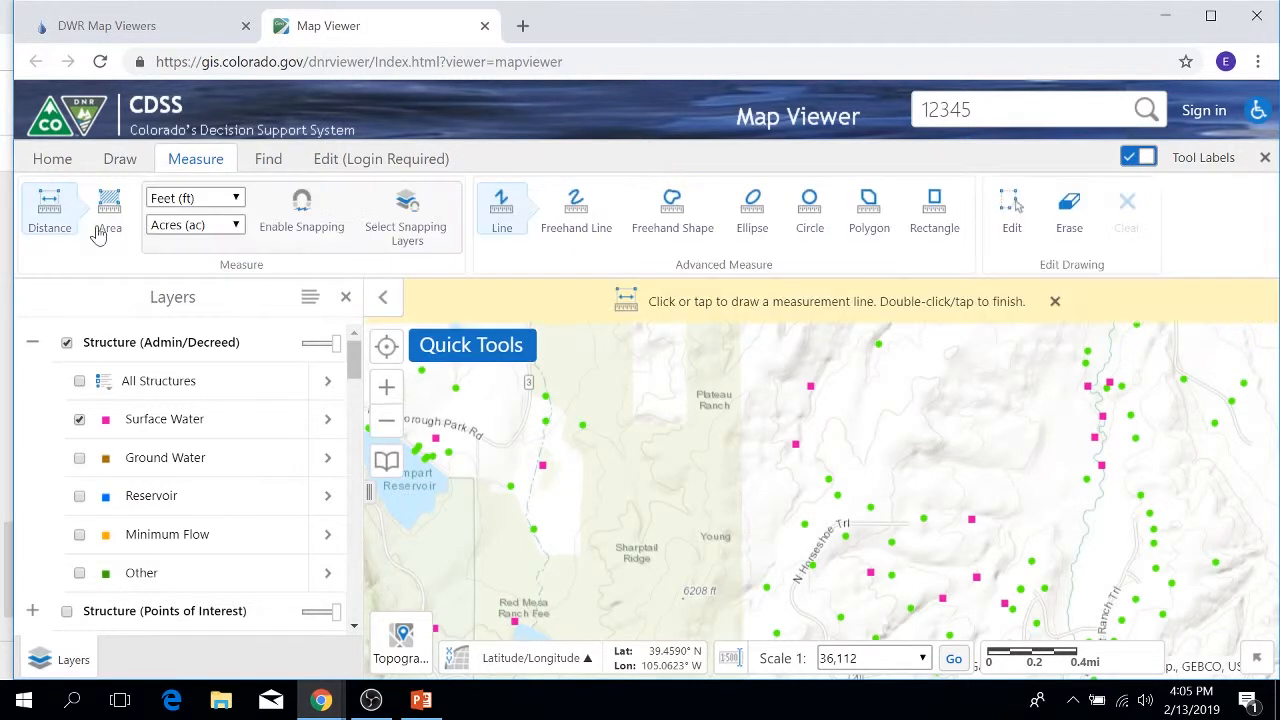
left_click(640, 485)
left_click(676, 460)
left_click(695, 428)
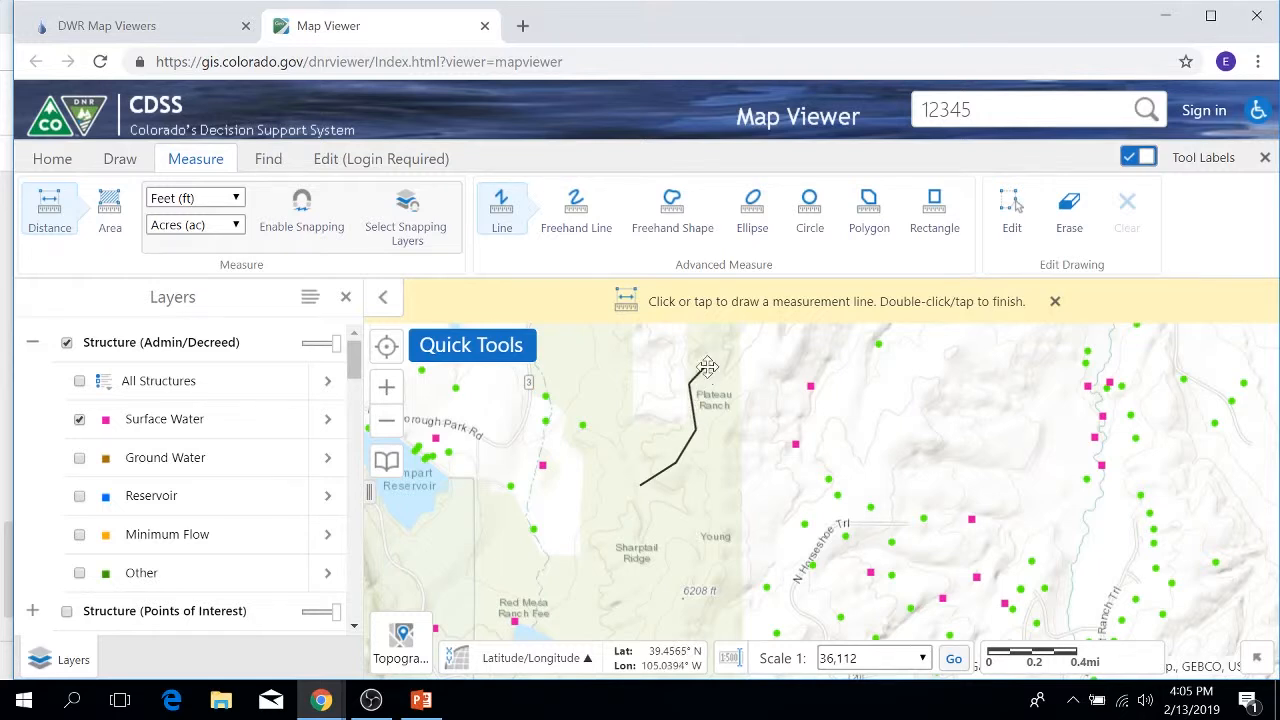
left_click(690, 383)
double_click(735, 366)
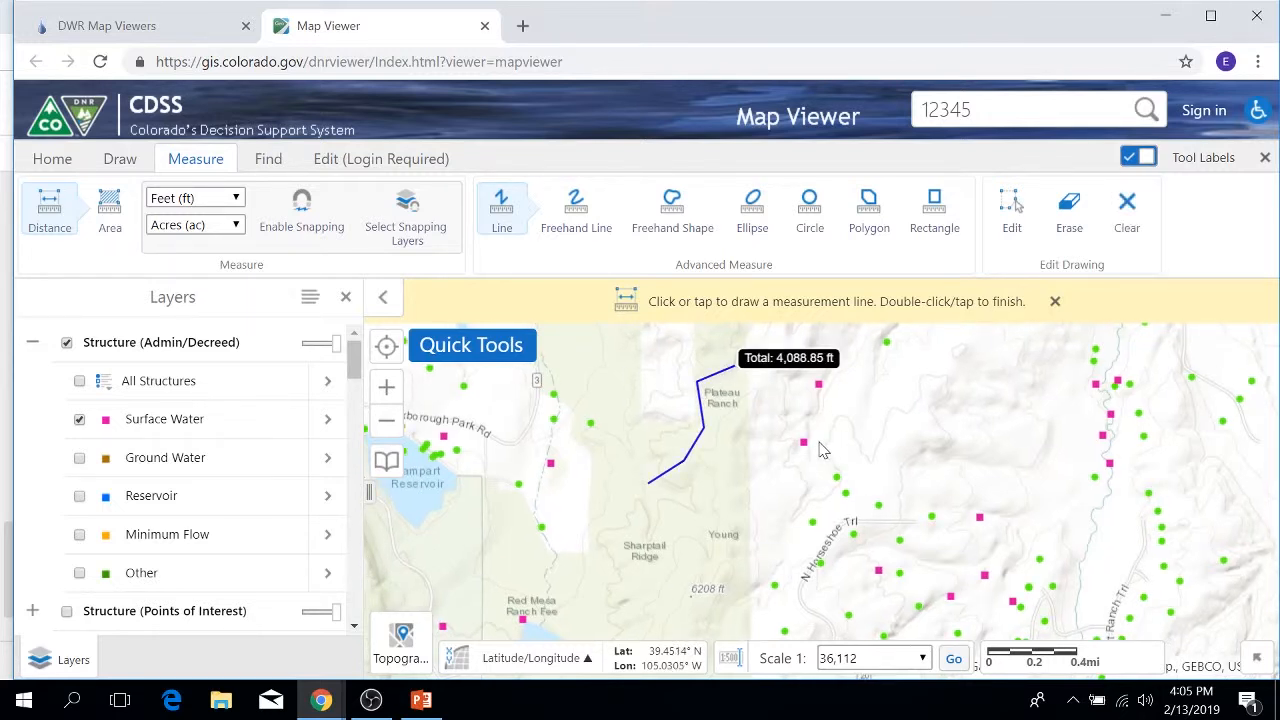
Step: Show the measured length in Miles, reading 0.77 mi
left_click(230, 198)
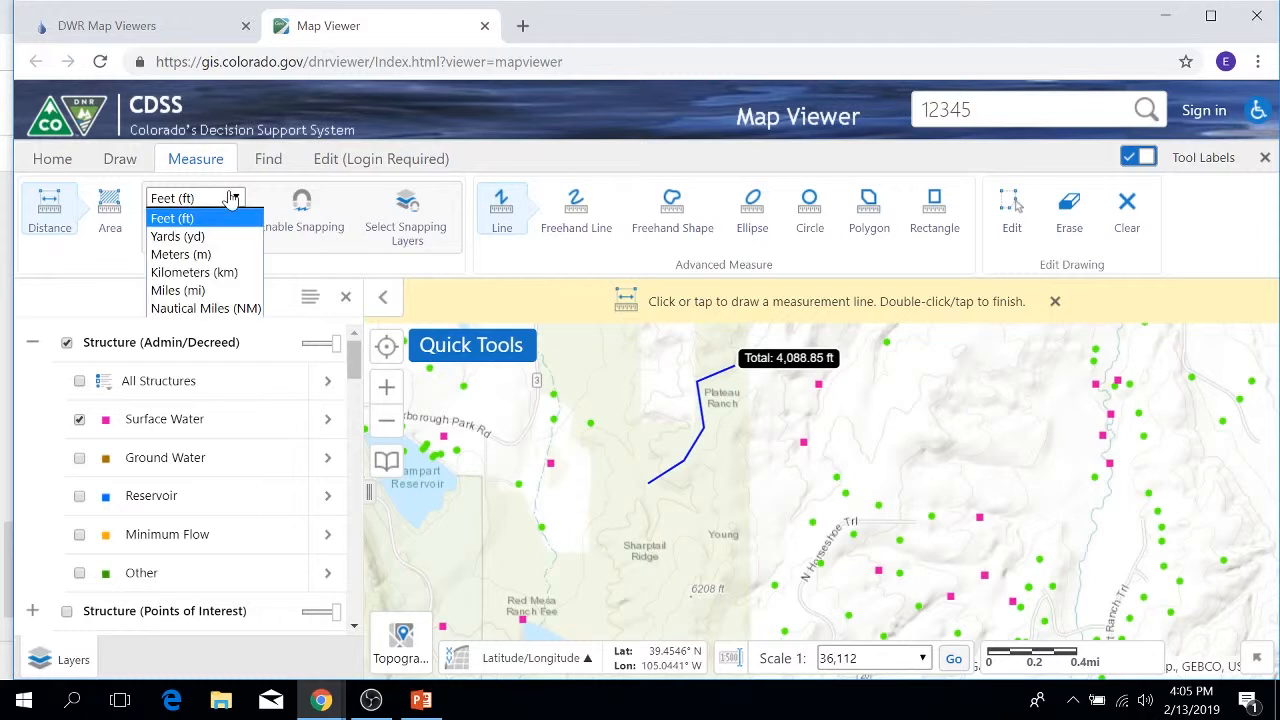
left_click(196, 290)
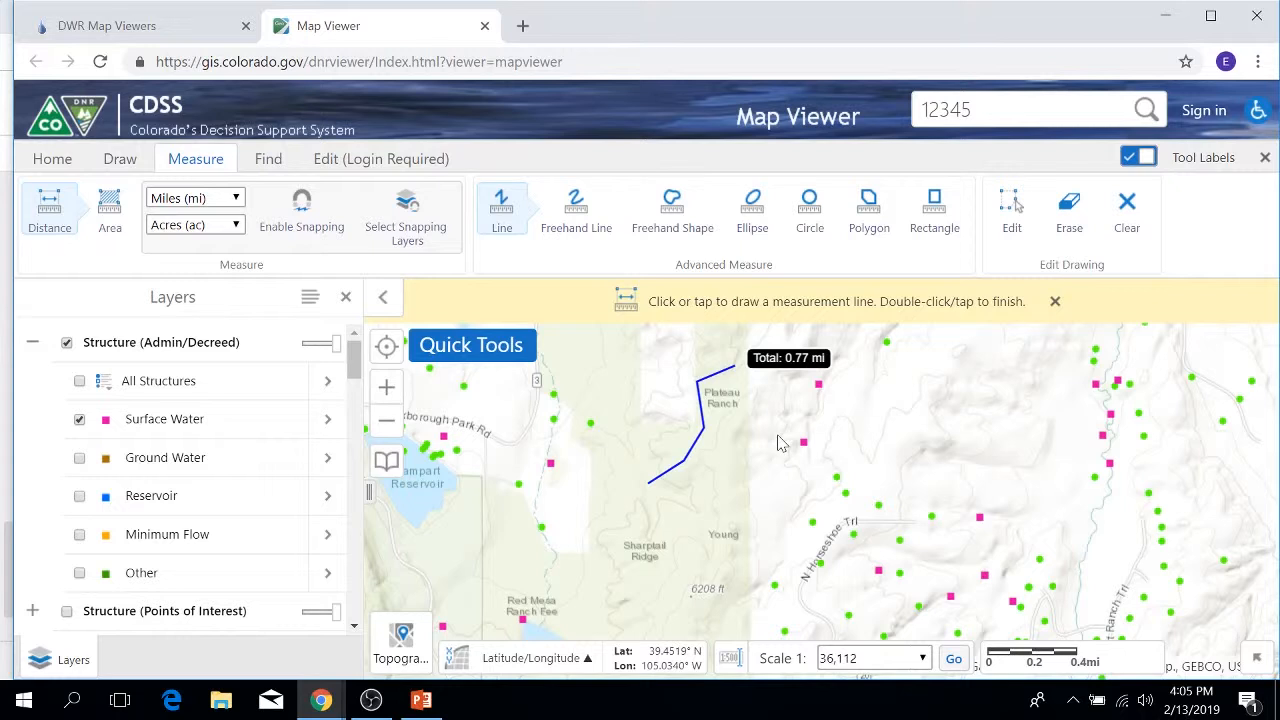
left_click(108, 210)
Step: Draw a four-corner polygon east of the map centre to measure its area
left_click(960, 456)
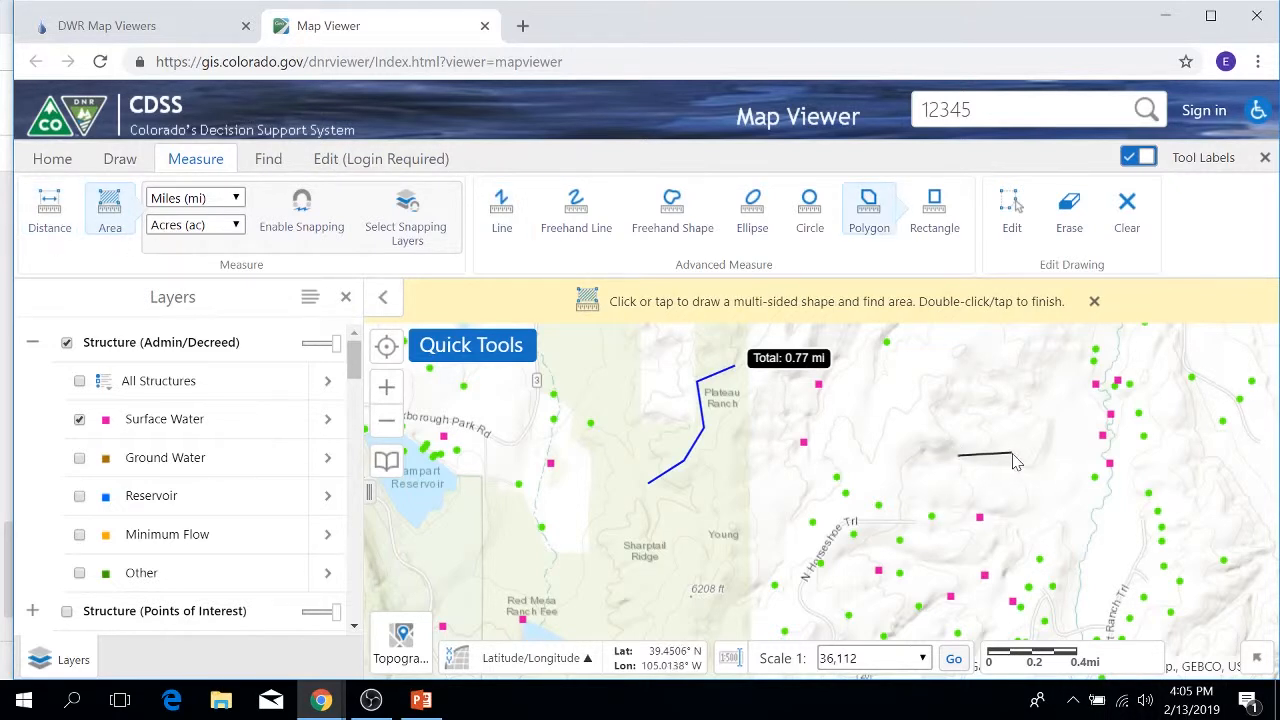
left_click(1016, 492)
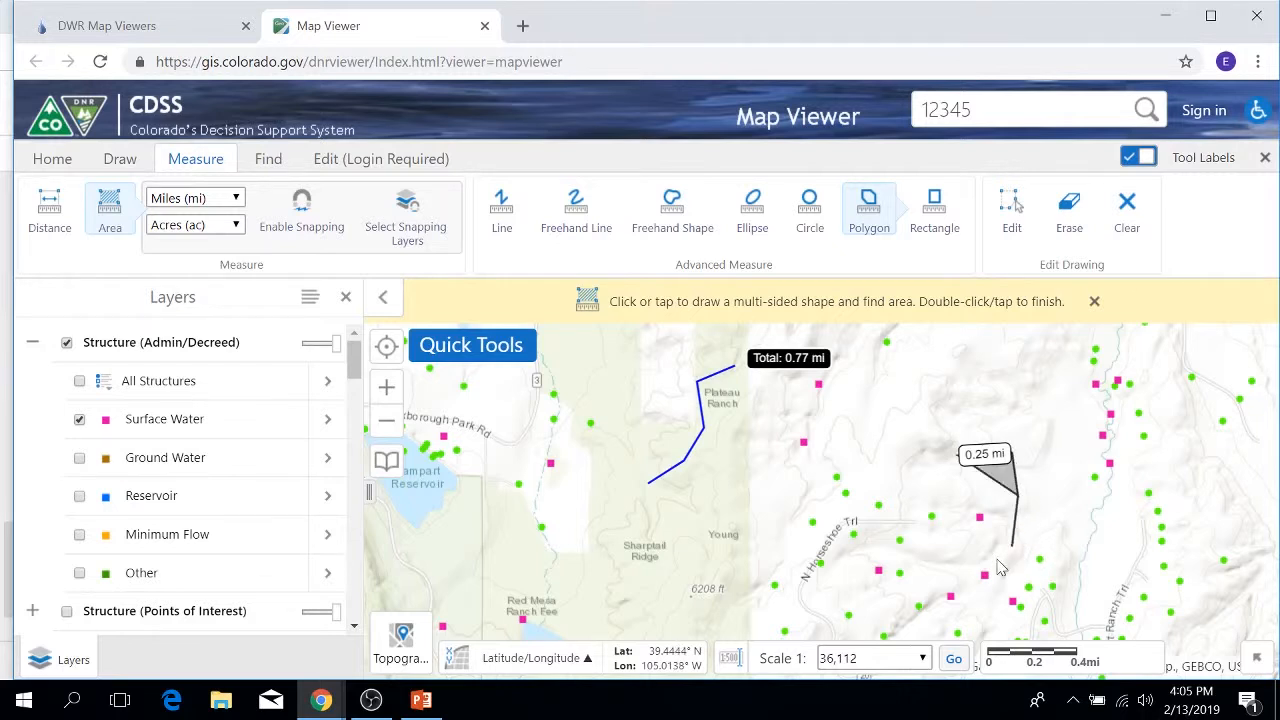
left_click(946, 574)
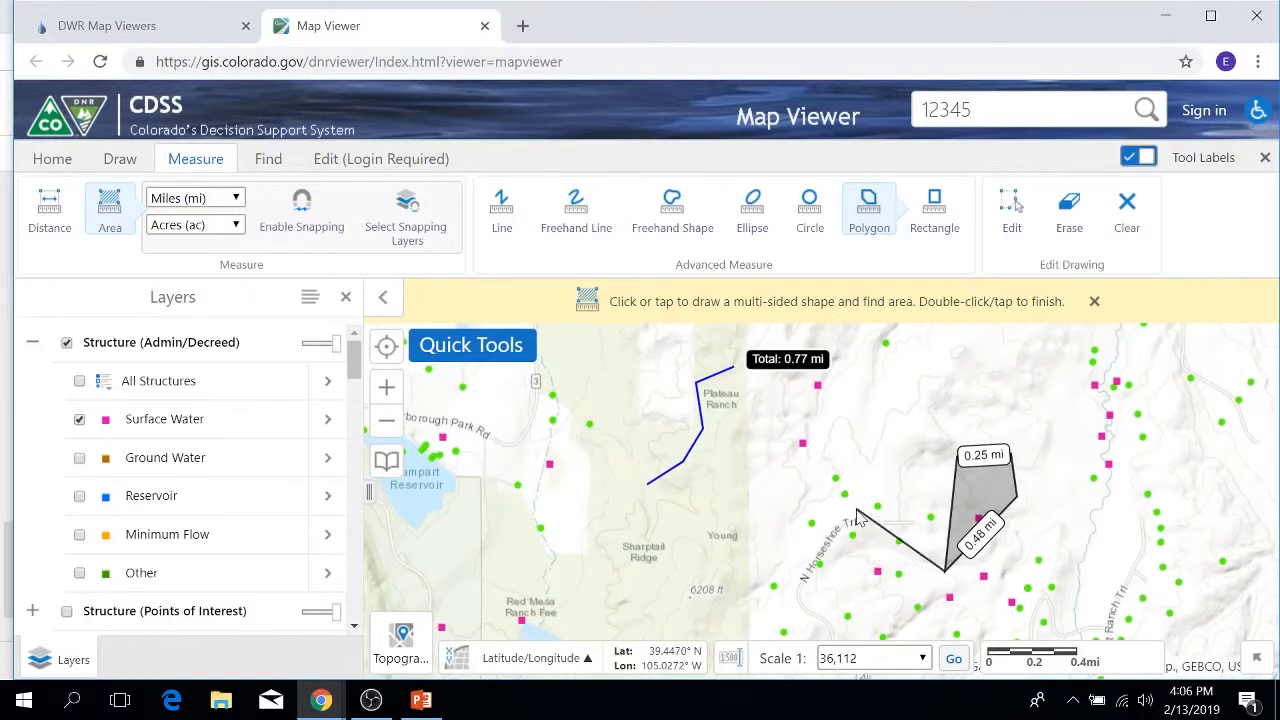
double_click(856, 460)
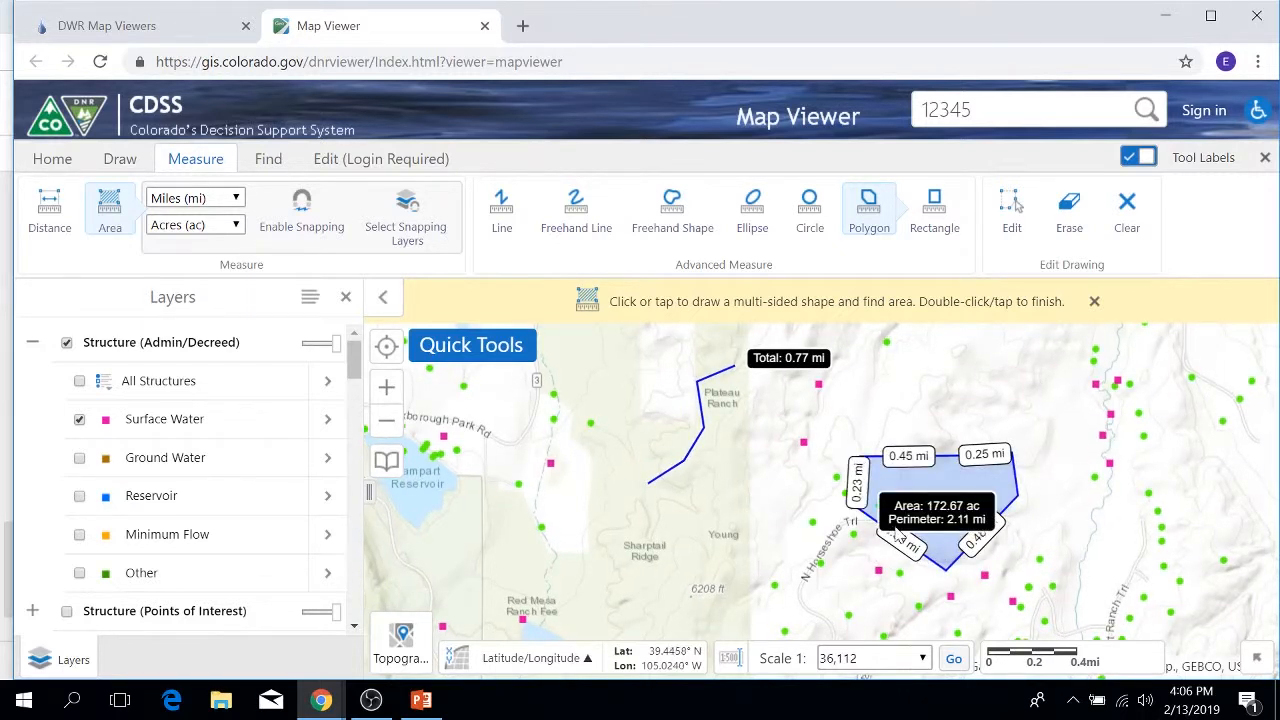
Step: Switch the area unit to Mile², then Feet², showing 7,521,470.46 ft² and 2.11 mi perimeter
left_click(238, 226)
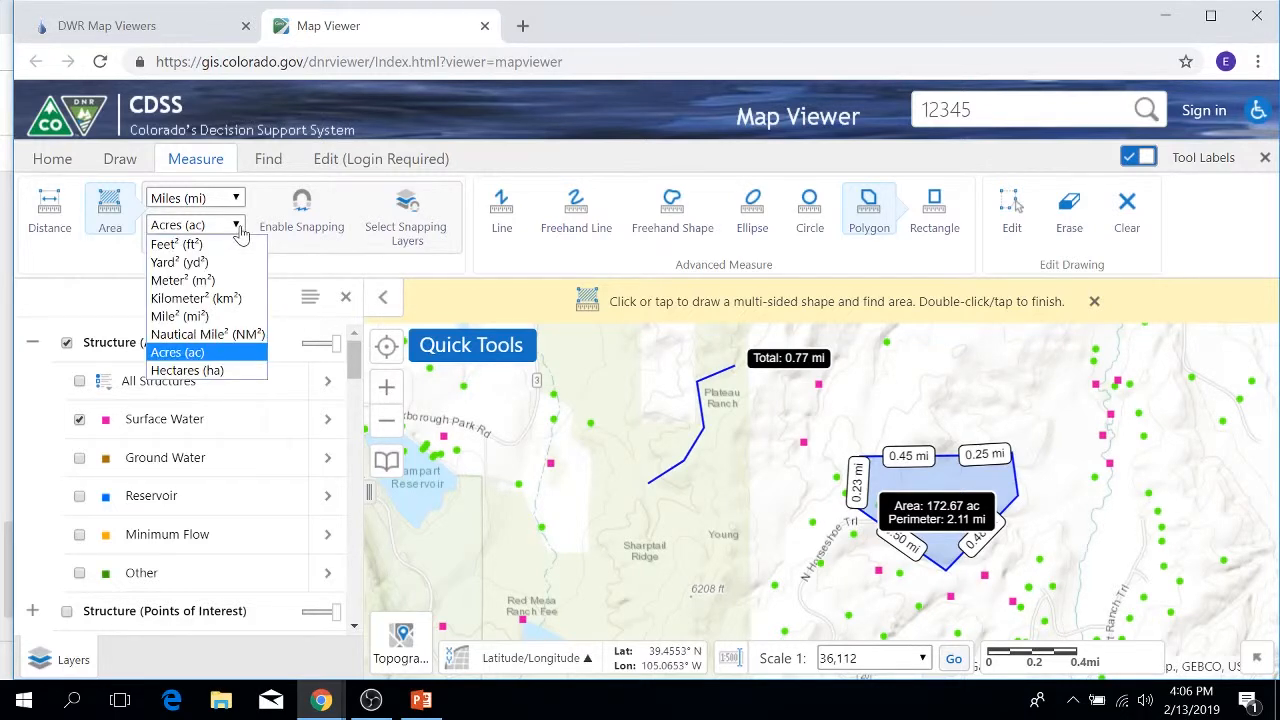
left_click(172, 318)
left_click(228, 226)
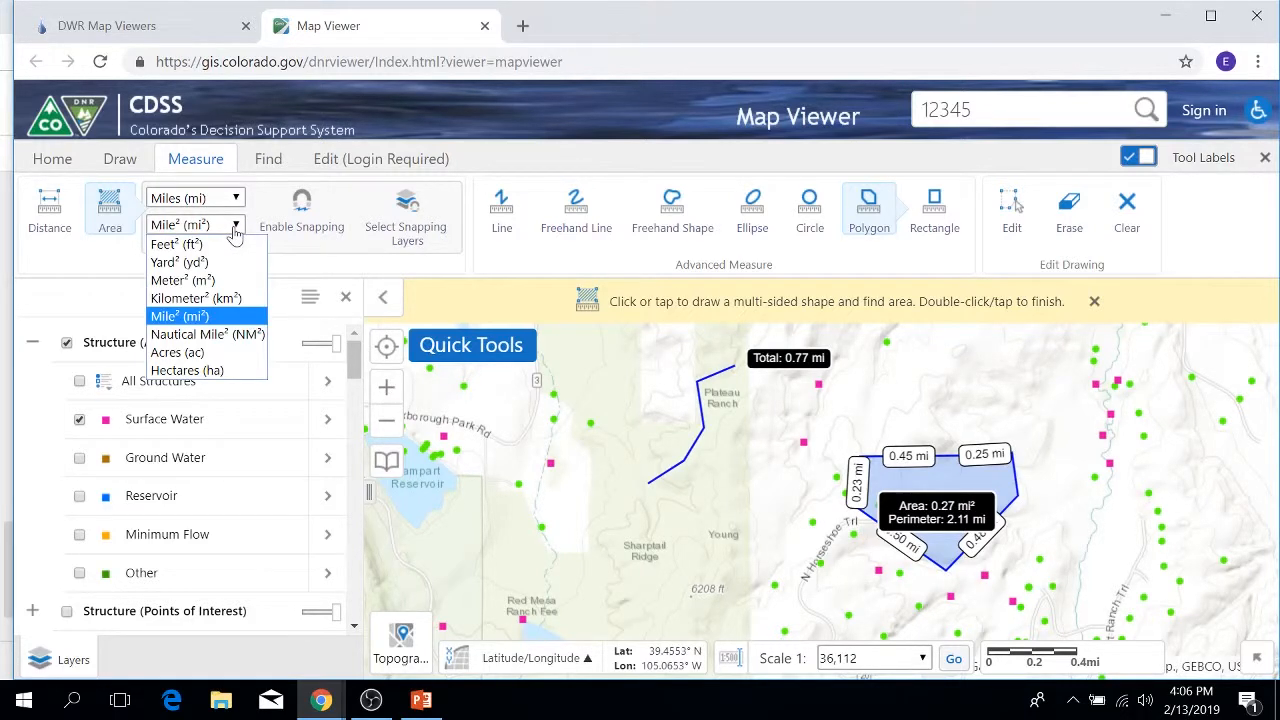
left_click(176, 244)
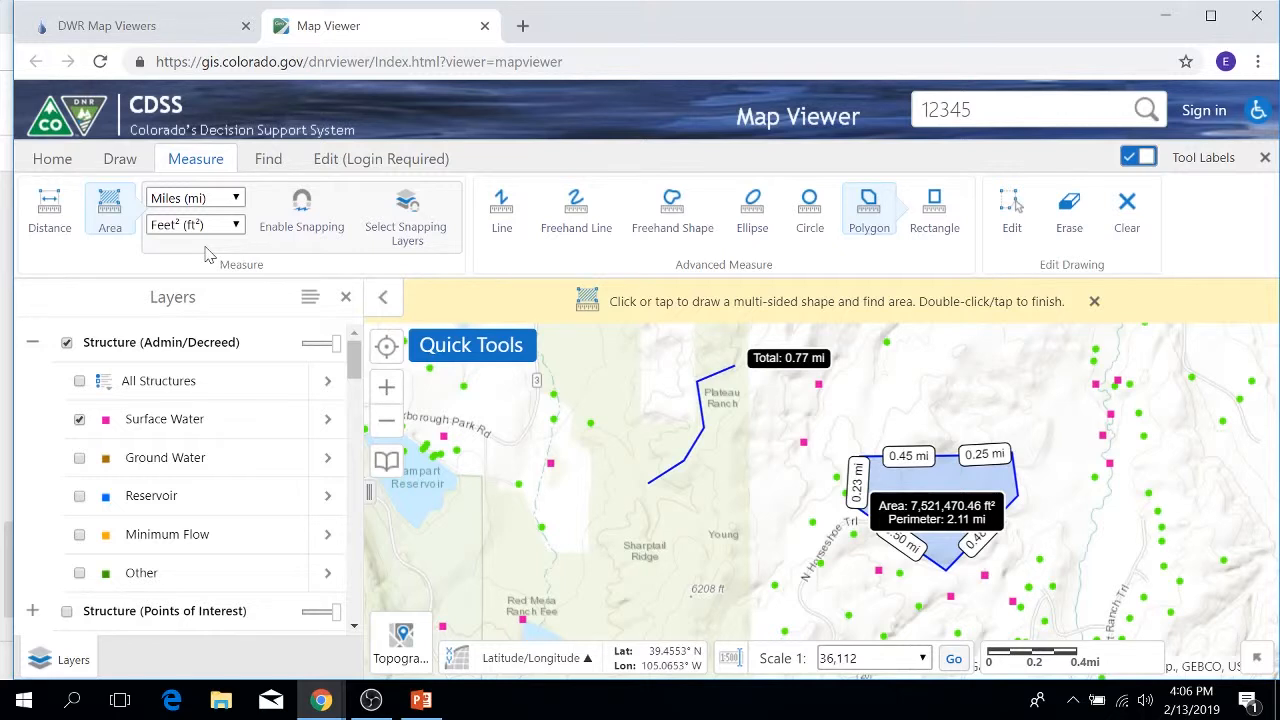
left_click(590, 229)
Step: Draw a 12.05 mi freehand measurement line west of Plateau Ranch, then clear all drawings
mouse_move(557, 538)
left_mouse_down()
mouse_move(545, 456)
mouse_move(640, 399)
mouse_move(585, 358)
mouse_move(505, 420)
mouse_move(452, 428)
mouse_move(434, 395)
left_mouse_up()
mouse_move(421, 700)
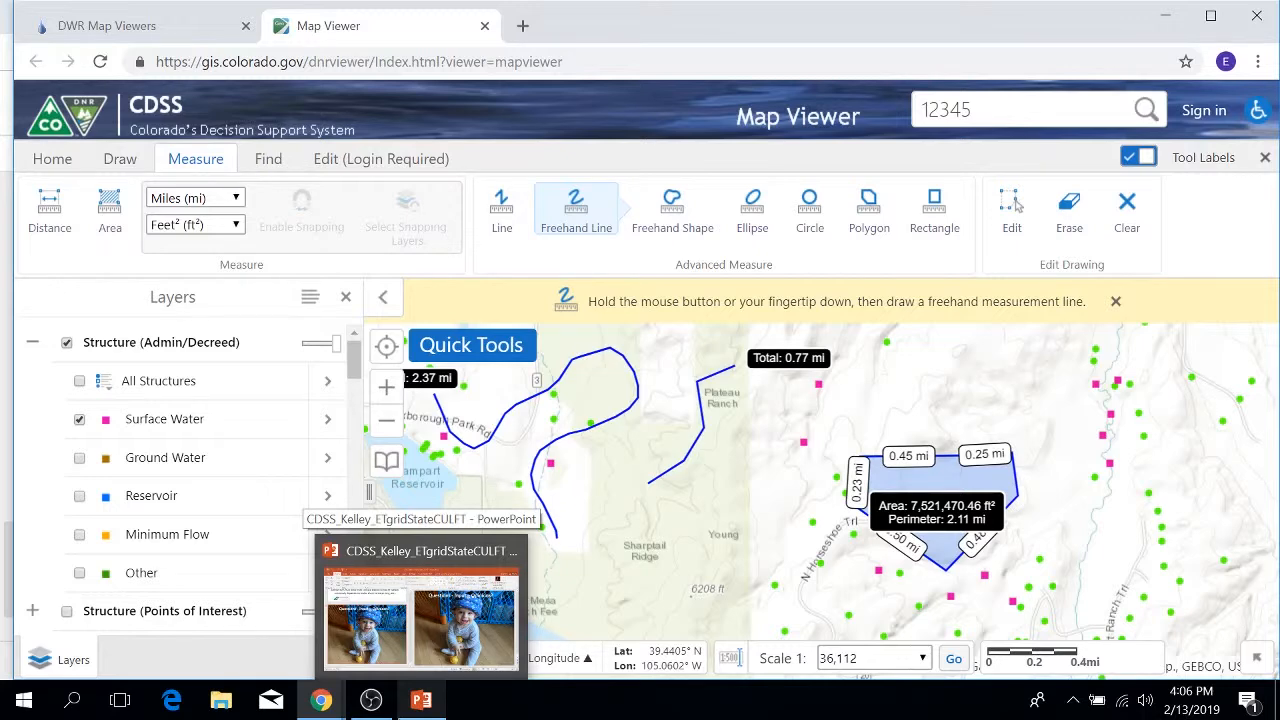
left_click(1122, 228)
left_click(776, 430)
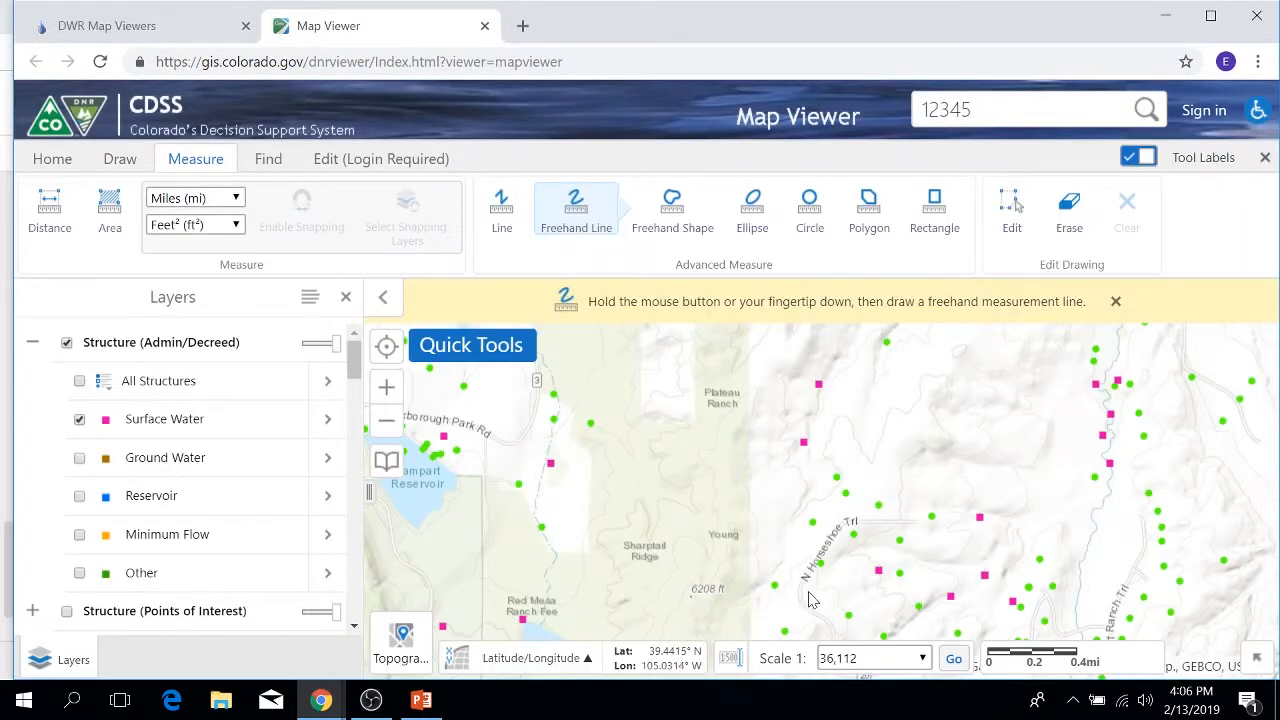
Step: Turn off Freehand Line and clear all drawings again, confirming the Clear All dialog
left_click(271, 160)
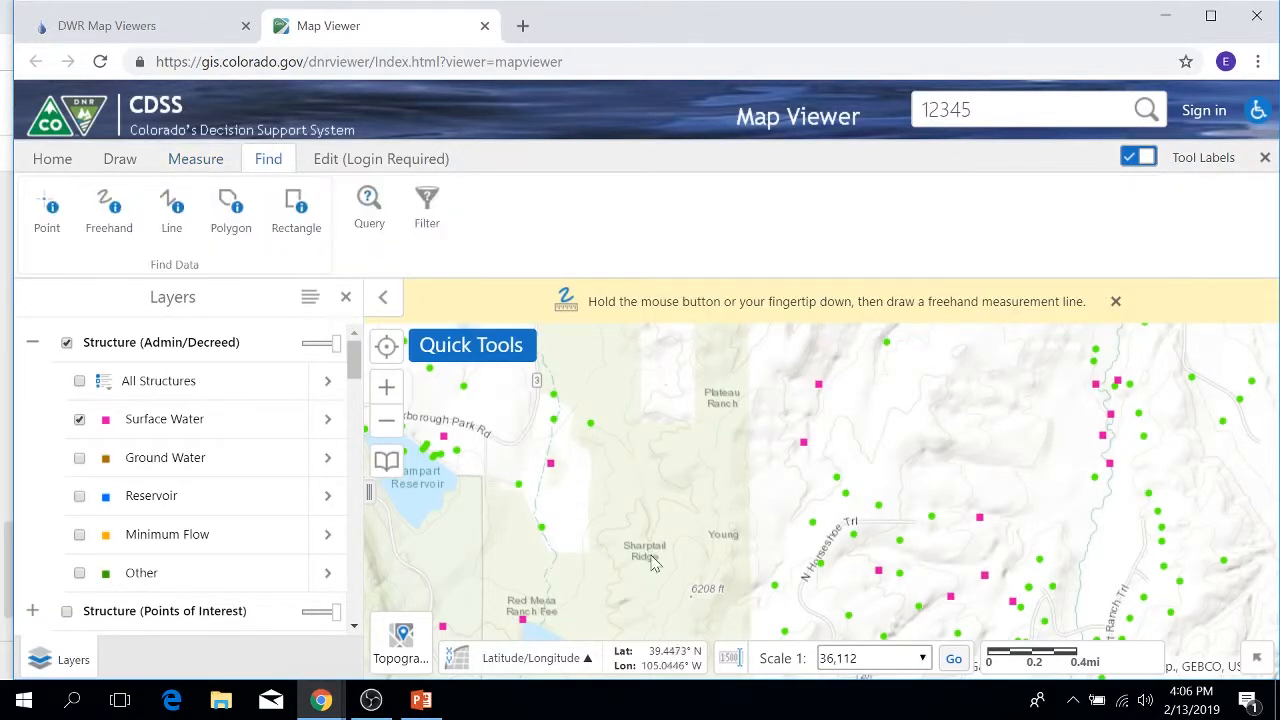
left_click(1116, 302)
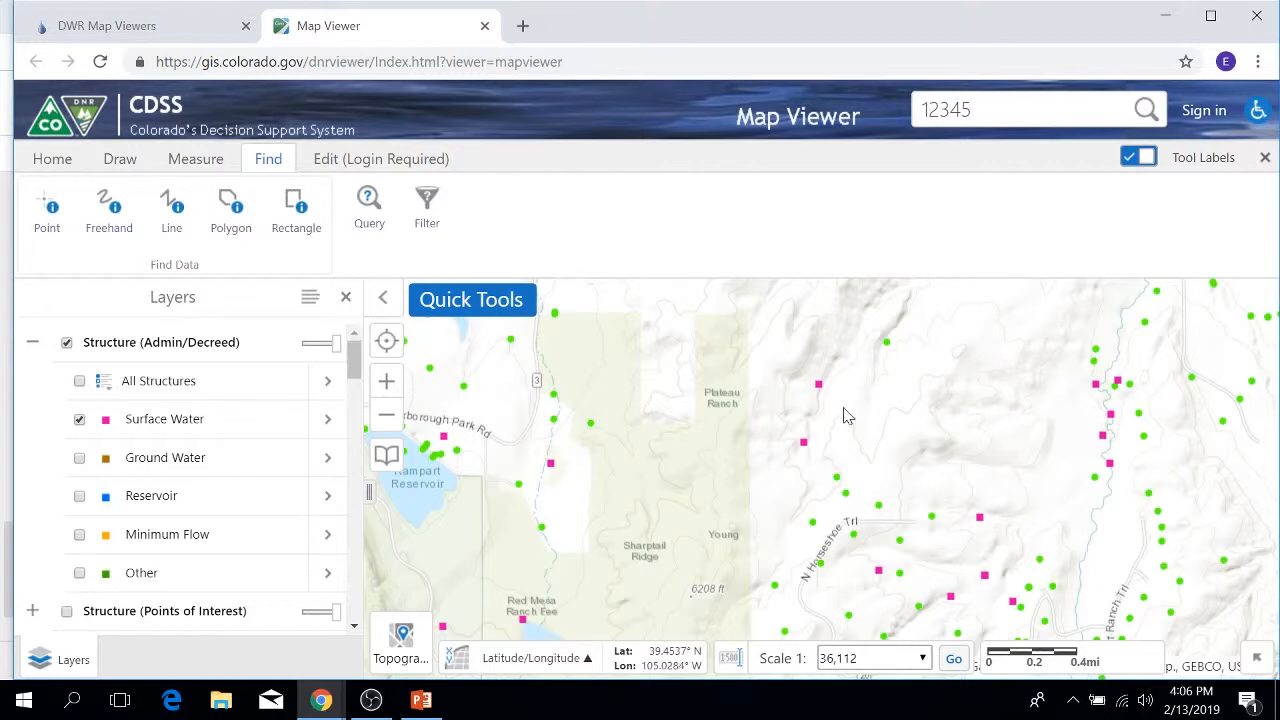
scroll(843, 414, "down", 2)
scroll(843, 431, "down", 1)
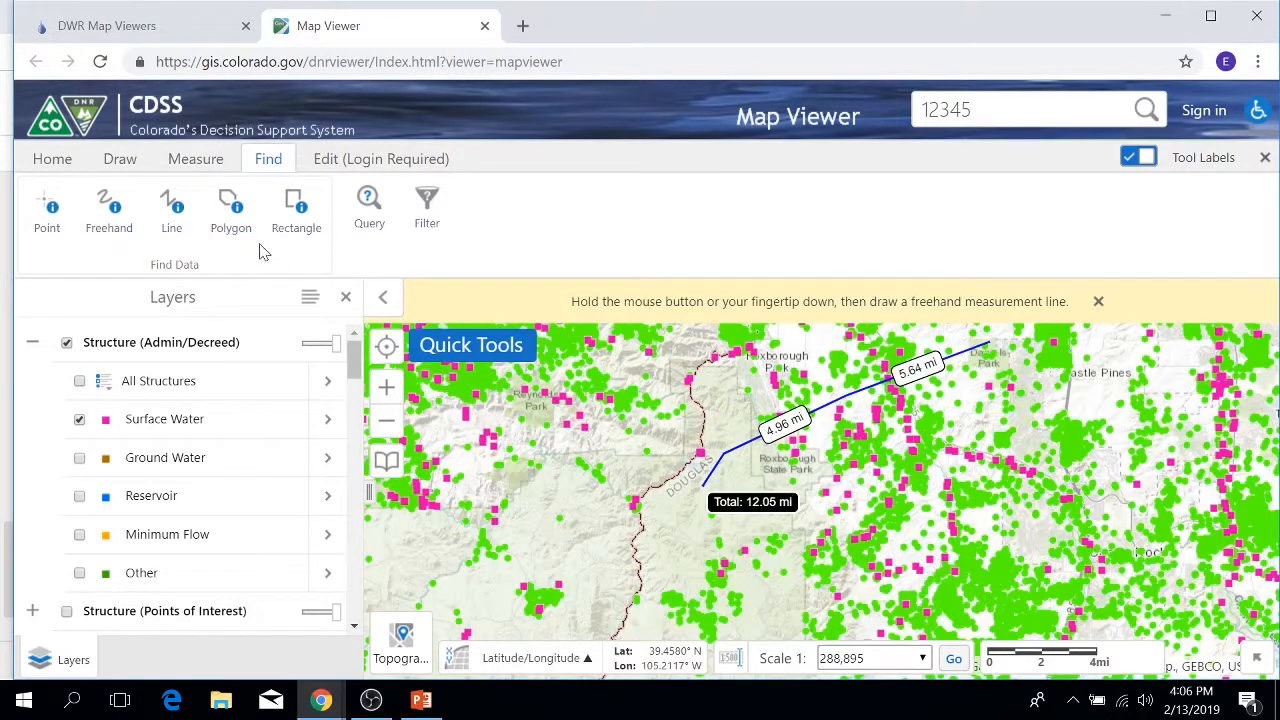
left_click(198, 160)
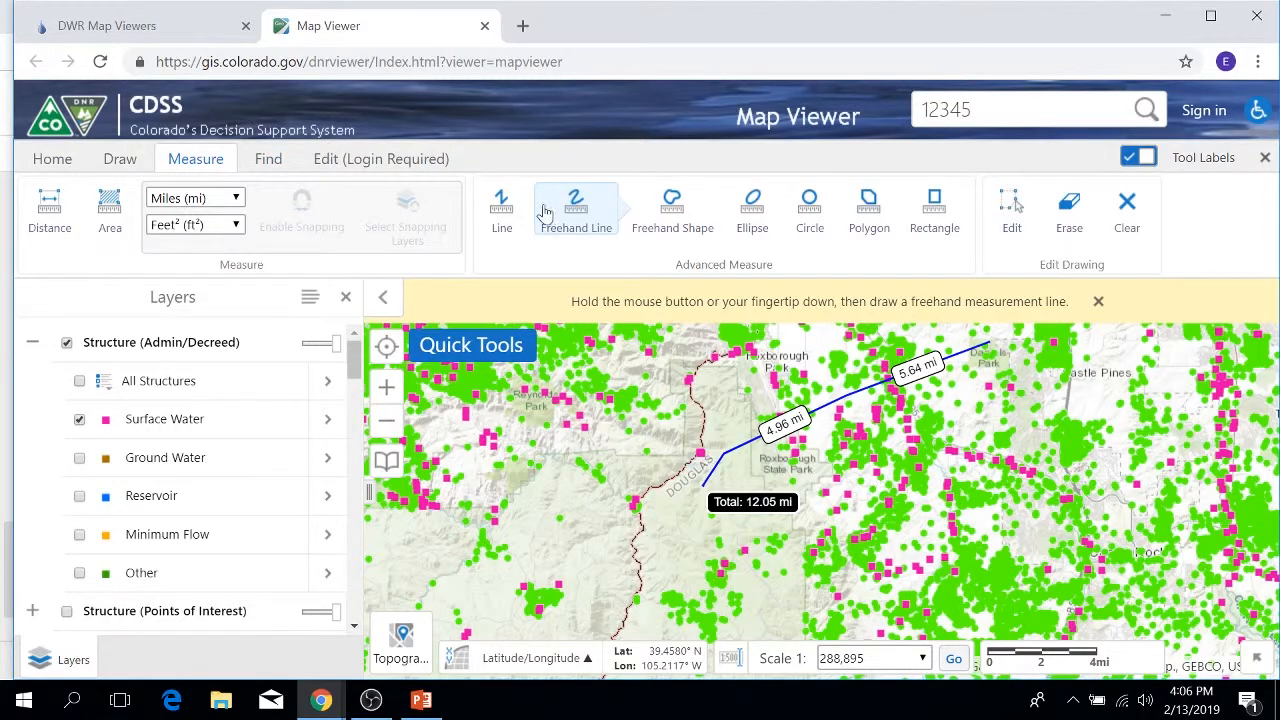
left_click(578, 210)
left_click(802, 207)
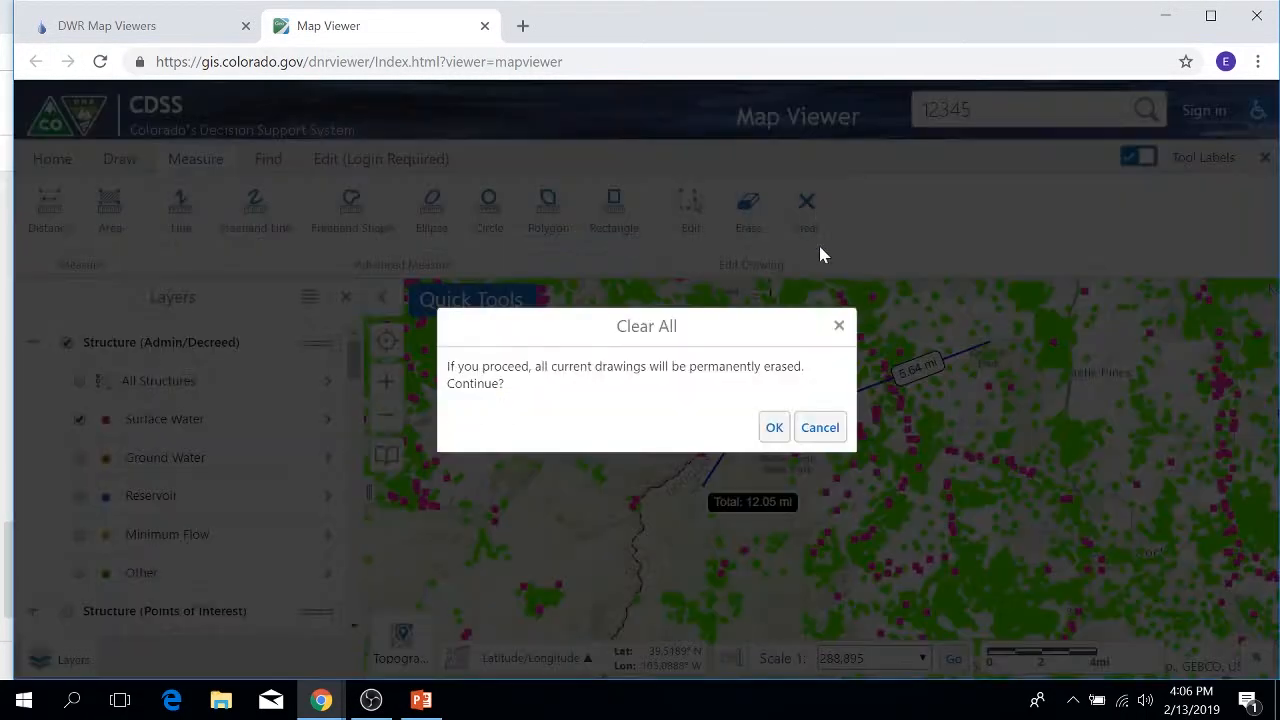
left_click(780, 425)
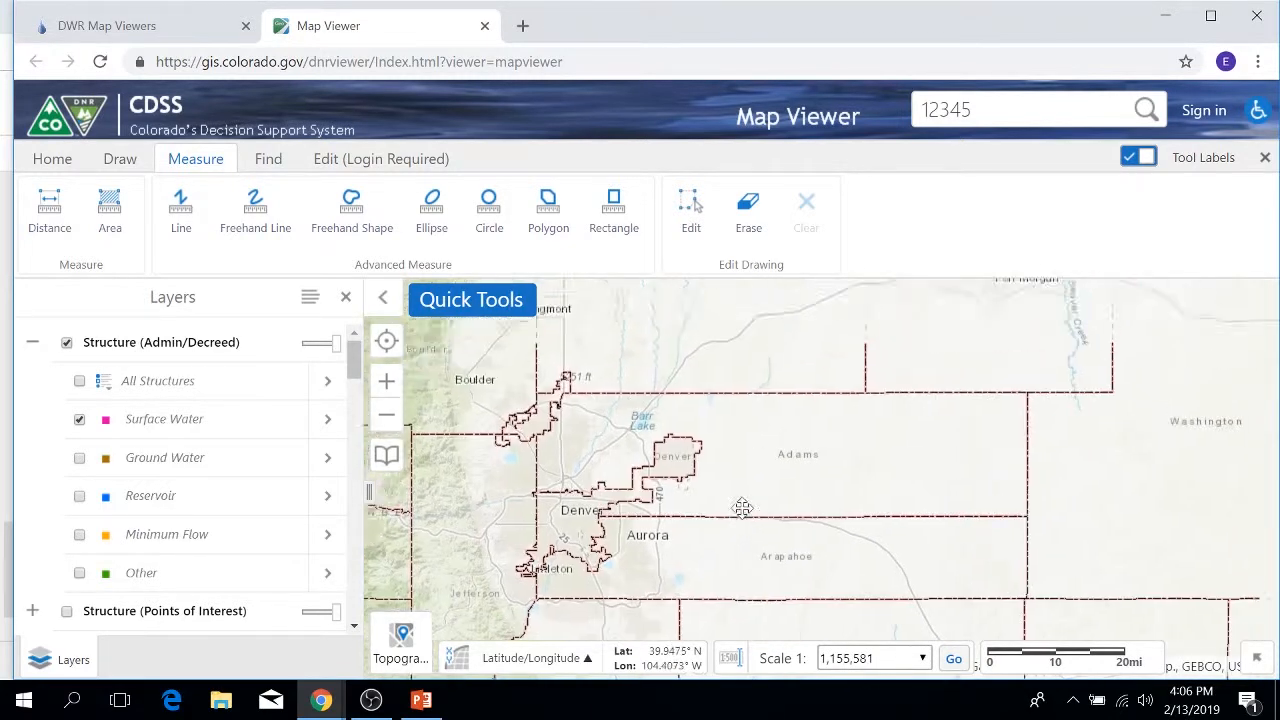
Step: Move the map to Wiggins and Weldona and hide the Structure (Admin/Decreed) layer
scroll(829, 500, "up", 2)
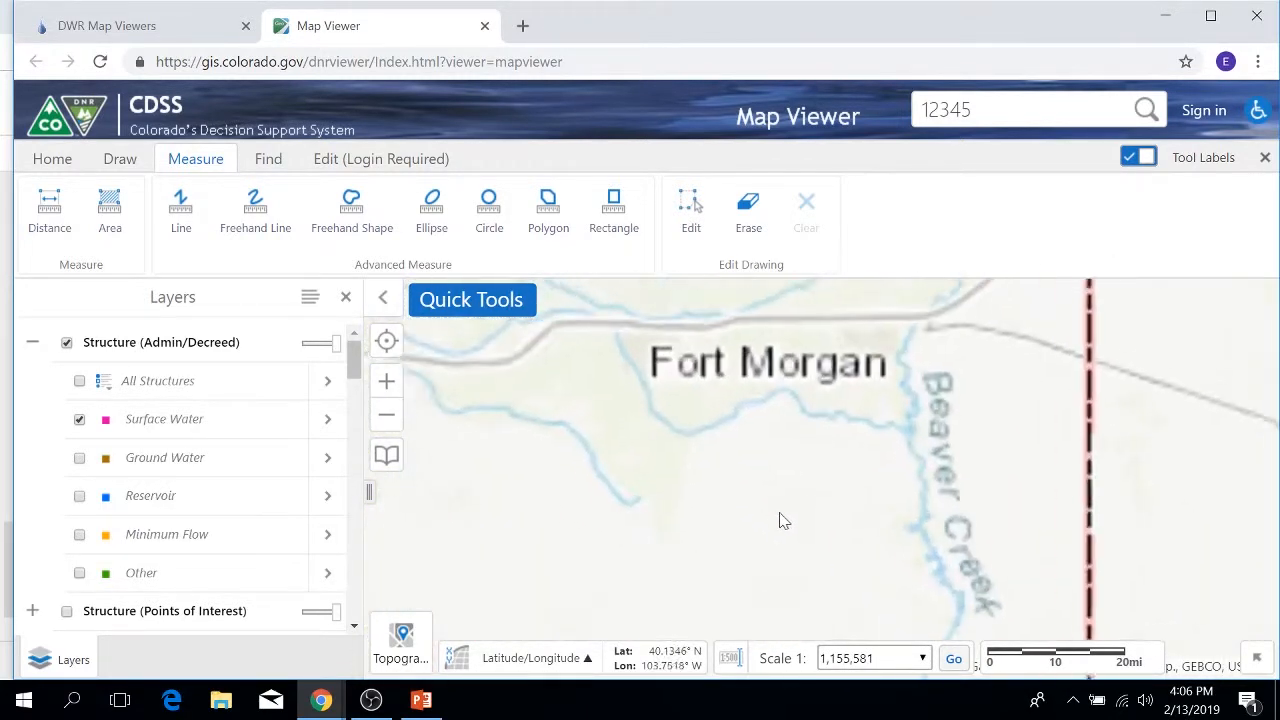
left_click_drag(706, 471, 975, 535)
scroll(785, 522, "up", 1)
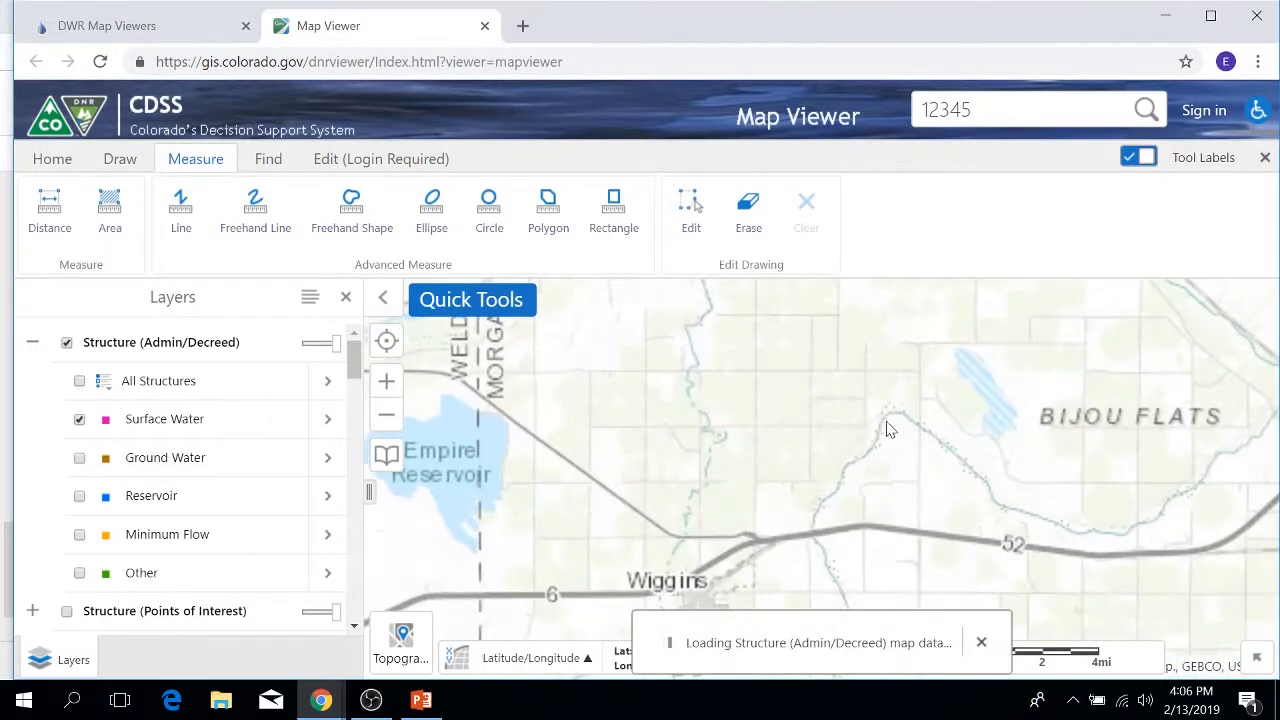
scroll(820, 436, "down", 1)
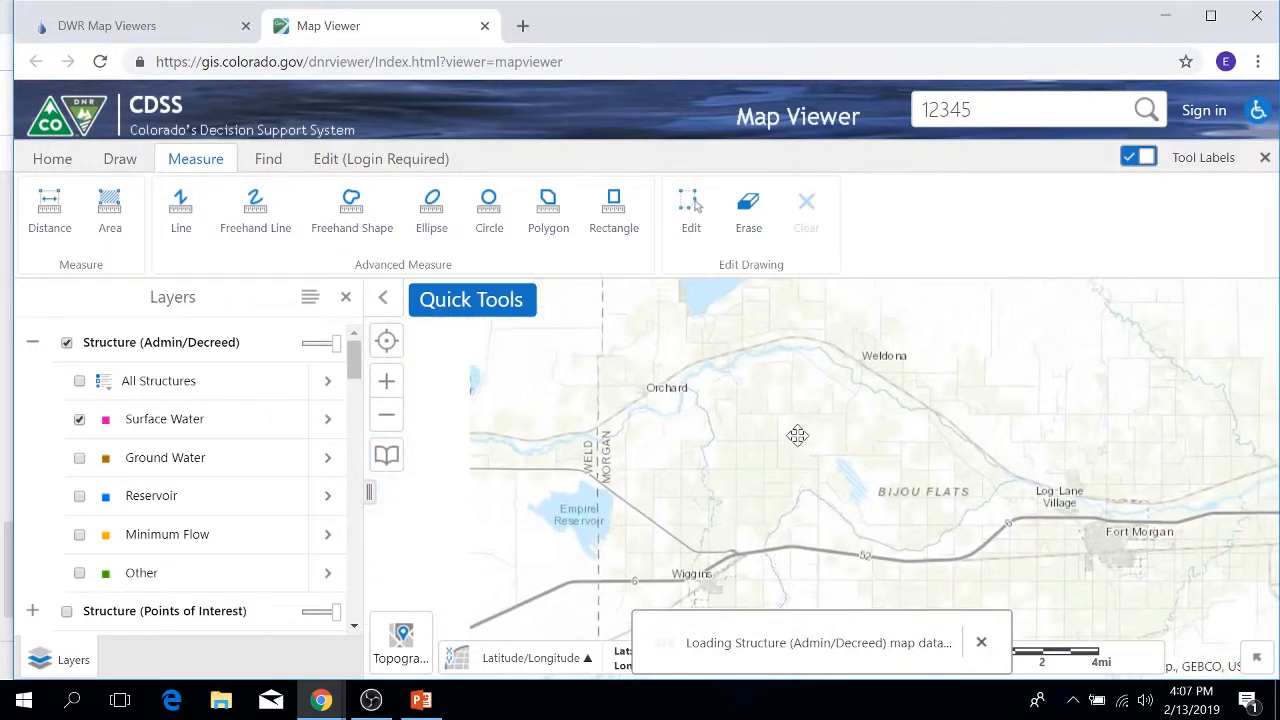
left_click(270, 160)
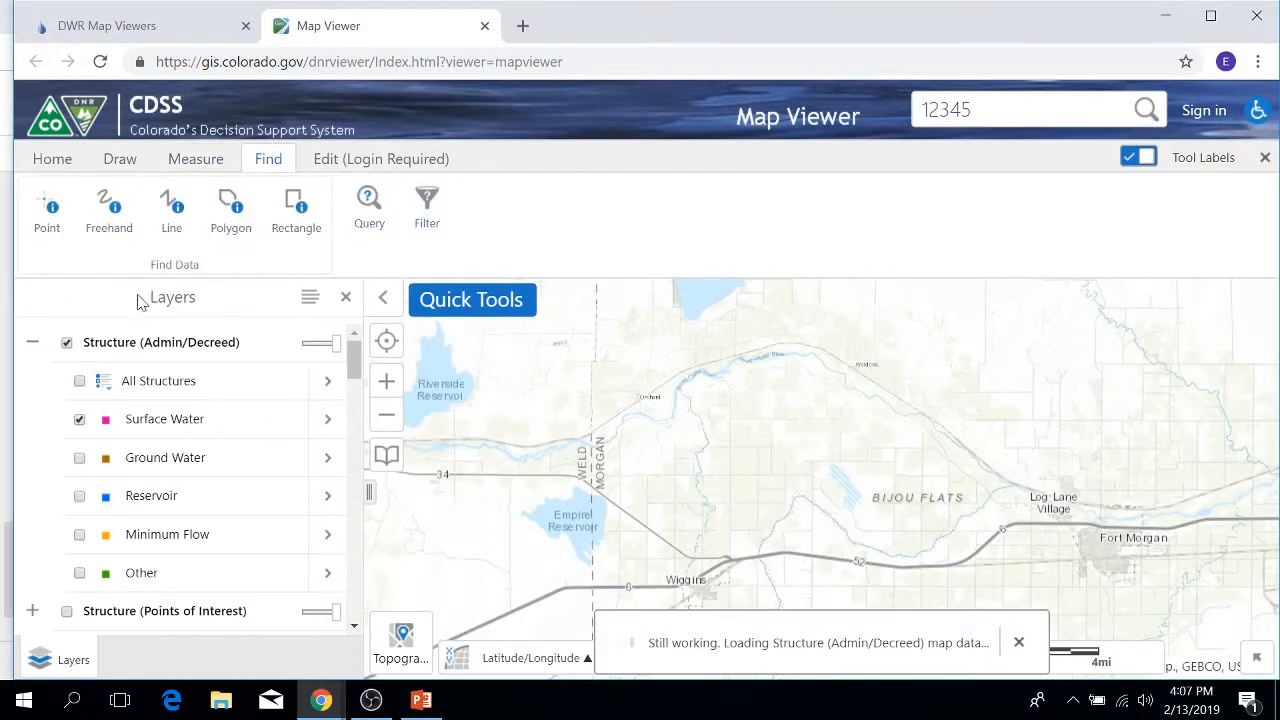
left_click(67, 343)
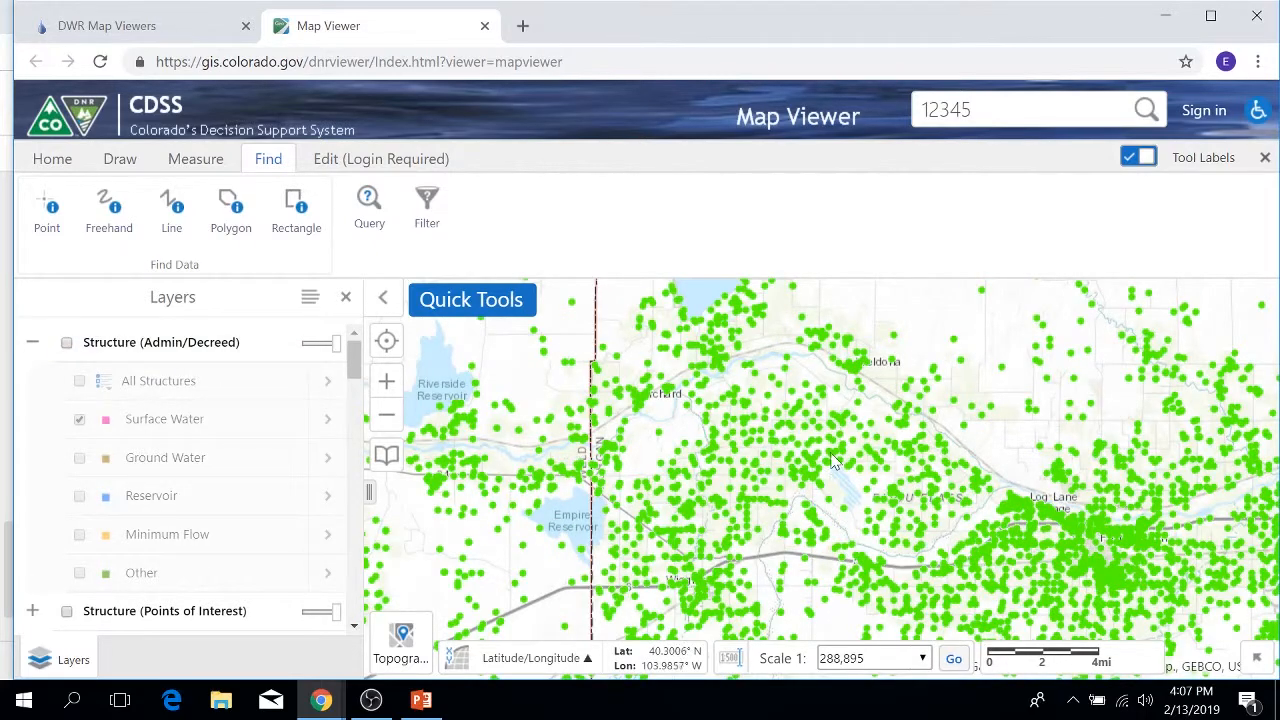
Step: Zoom over the dense well points by the South Platte and activate point identify
scroll(830, 455, "up", 1)
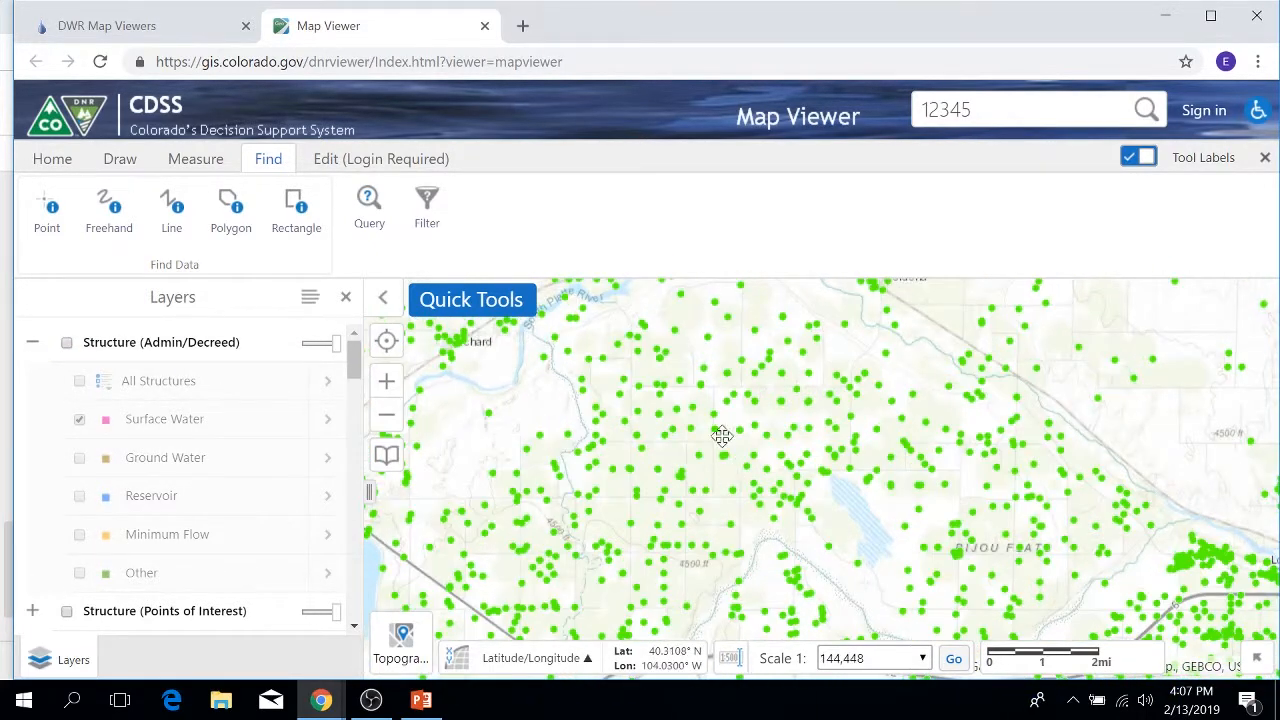
left_click_drag(716, 432, 745, 486)
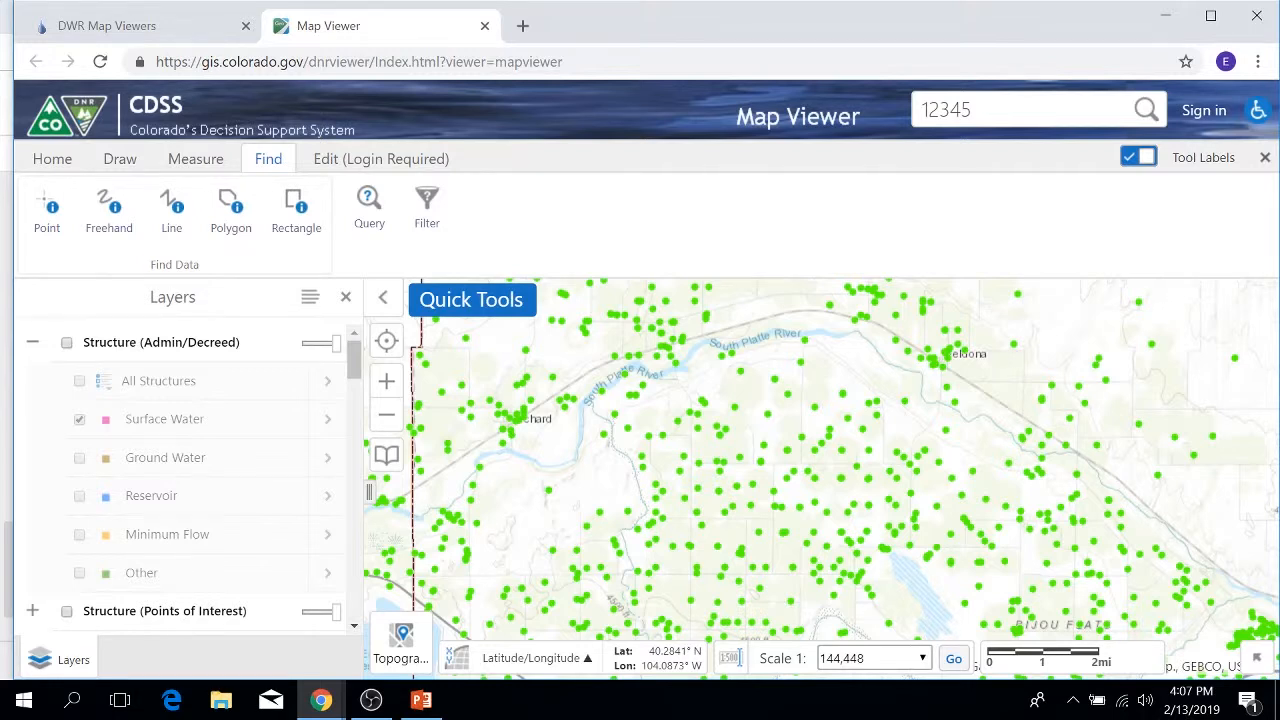
left_click(38, 216)
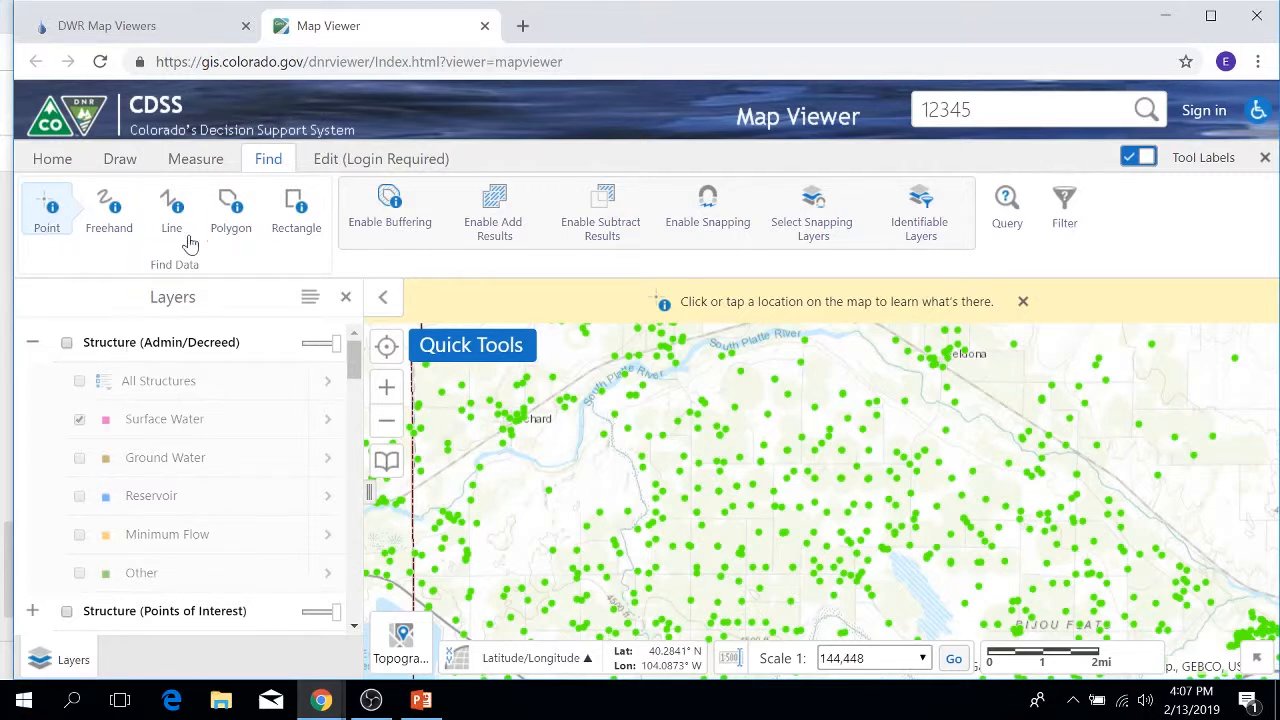
left_click(60, 162)
left_click(110, 218)
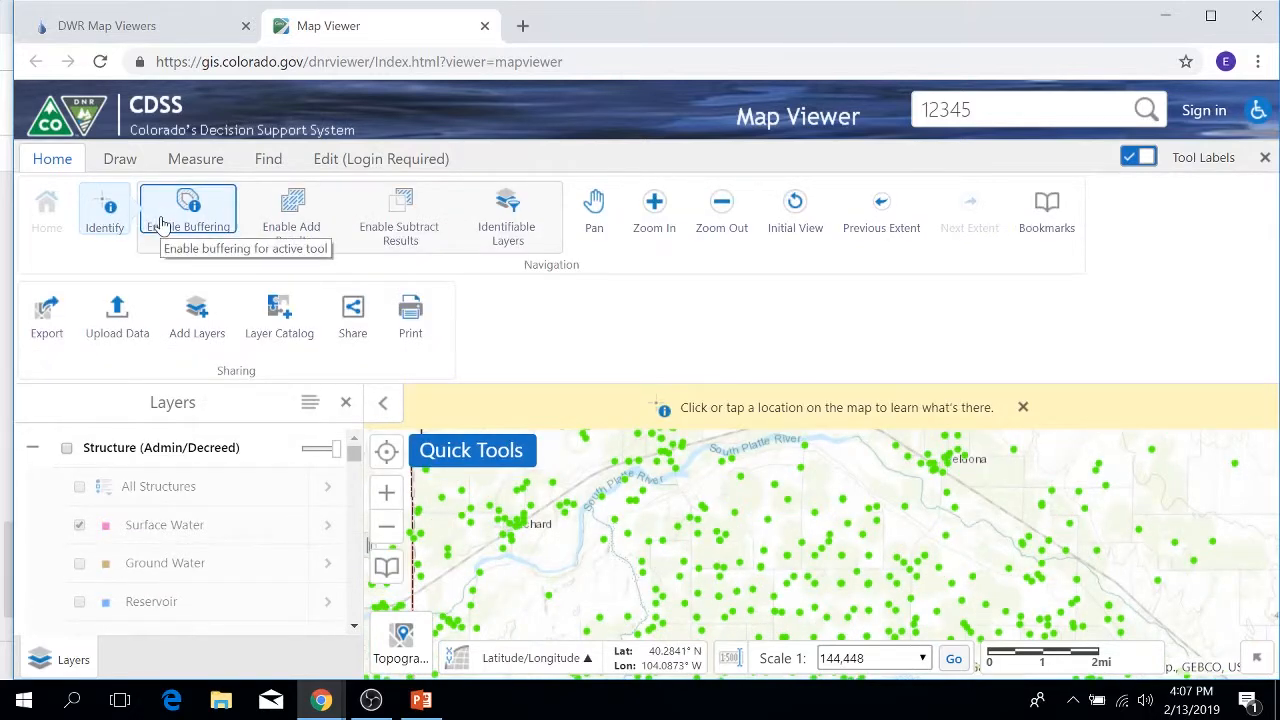
Step: Enable buffering for point identify with Units set to Miles and Distance 1
left_click(266, 160)
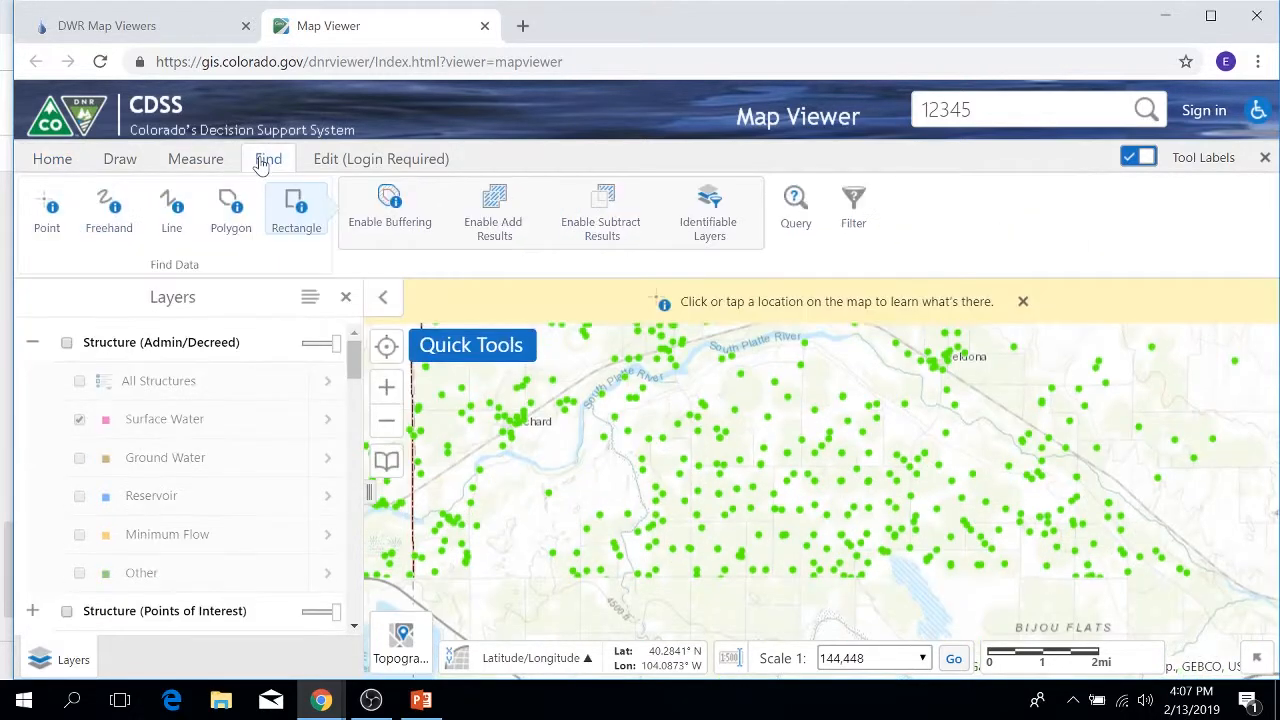
left_click(47, 210)
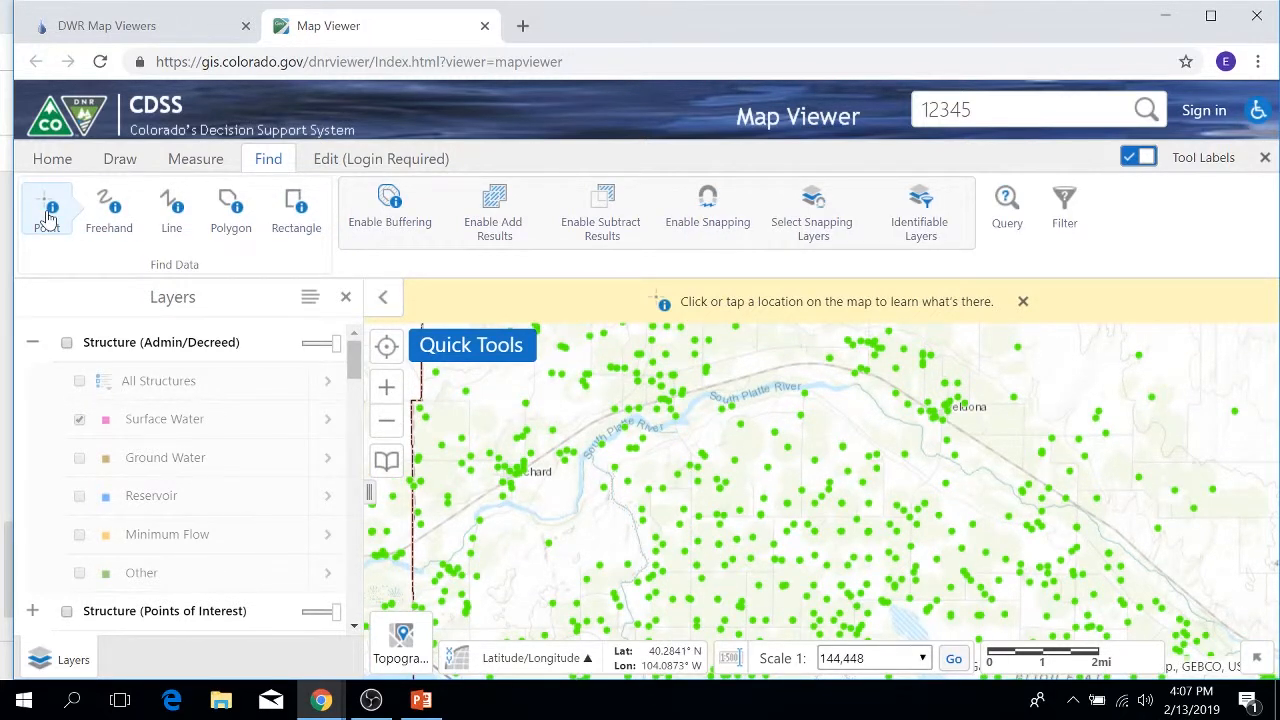
left_click(393, 203)
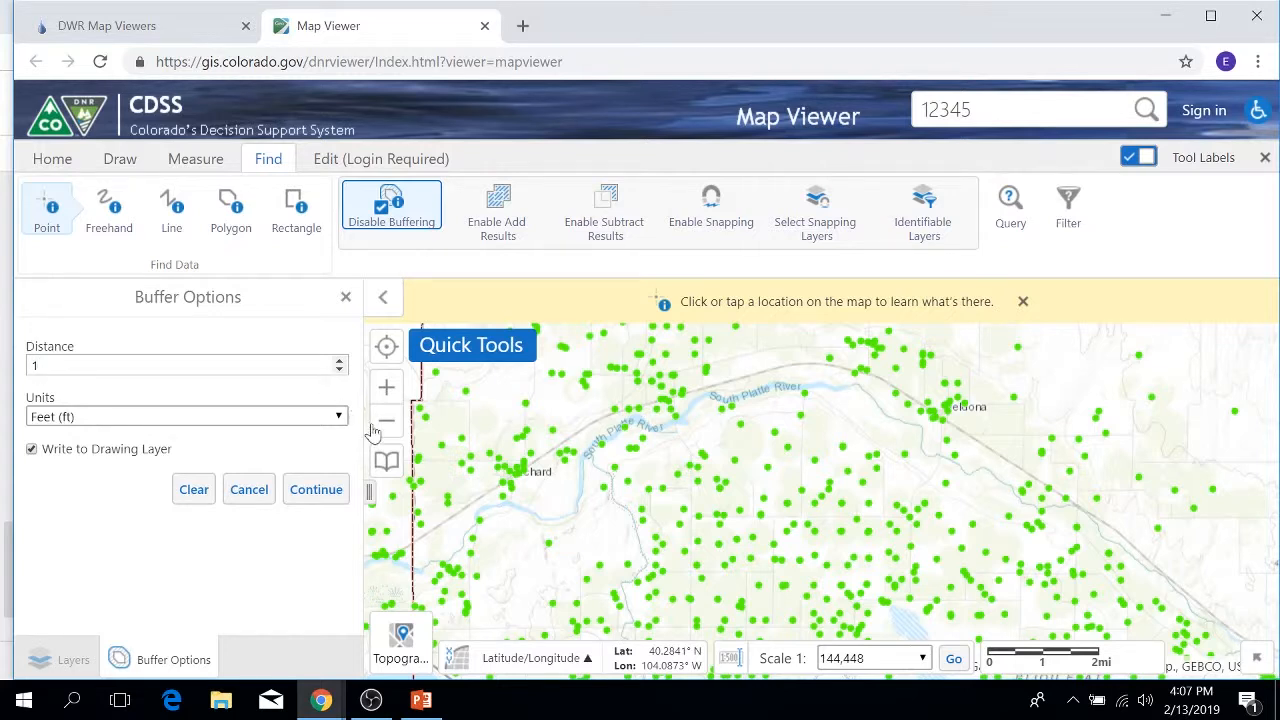
left_click(336, 416)
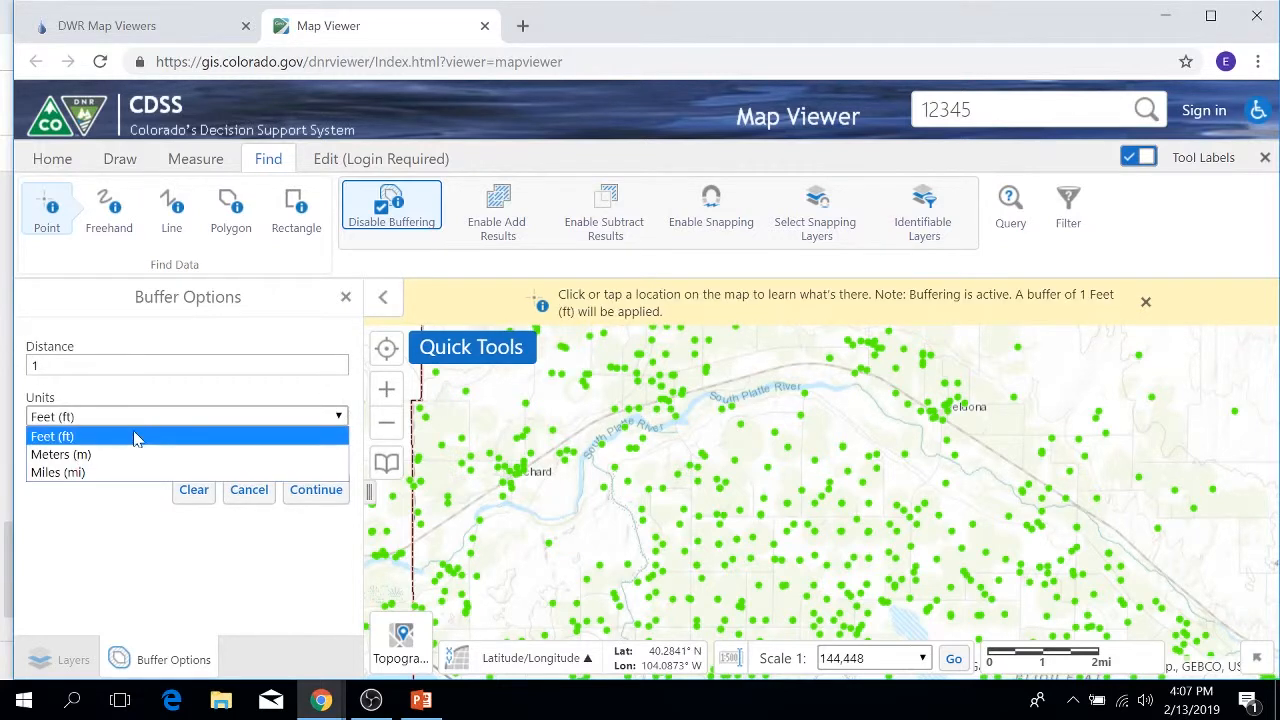
left_click(55, 473)
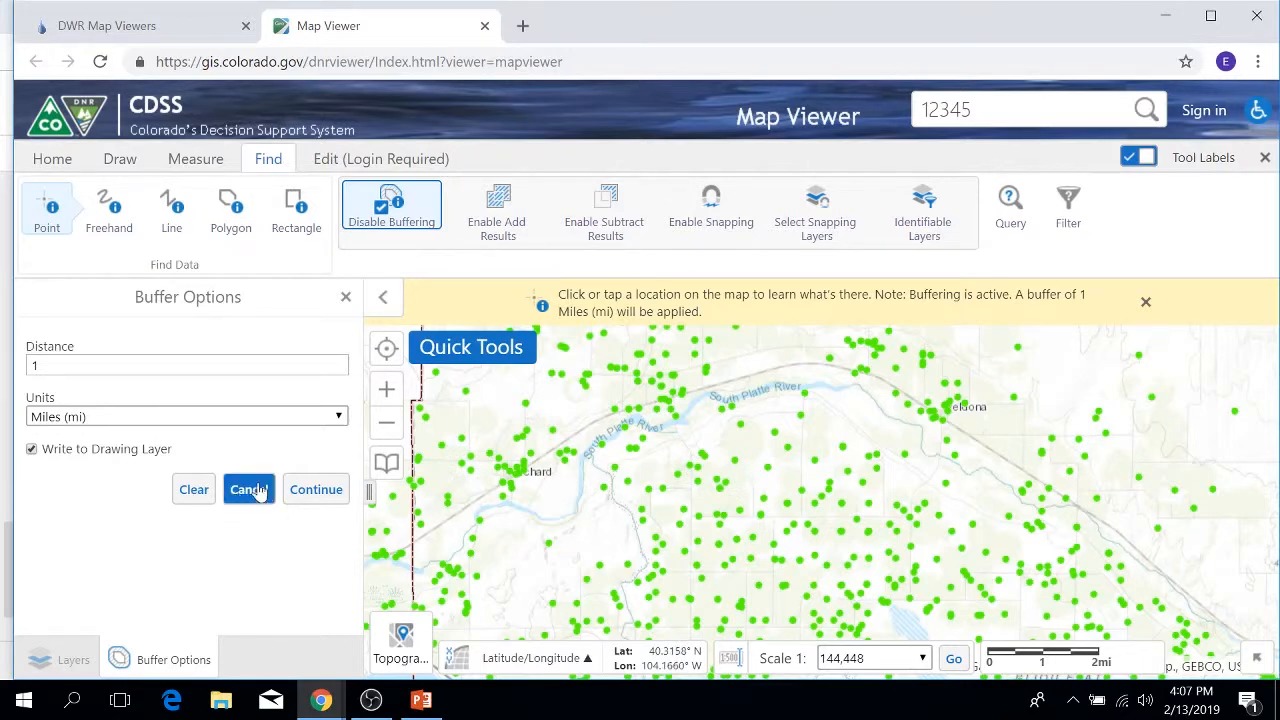
left_click(304, 492)
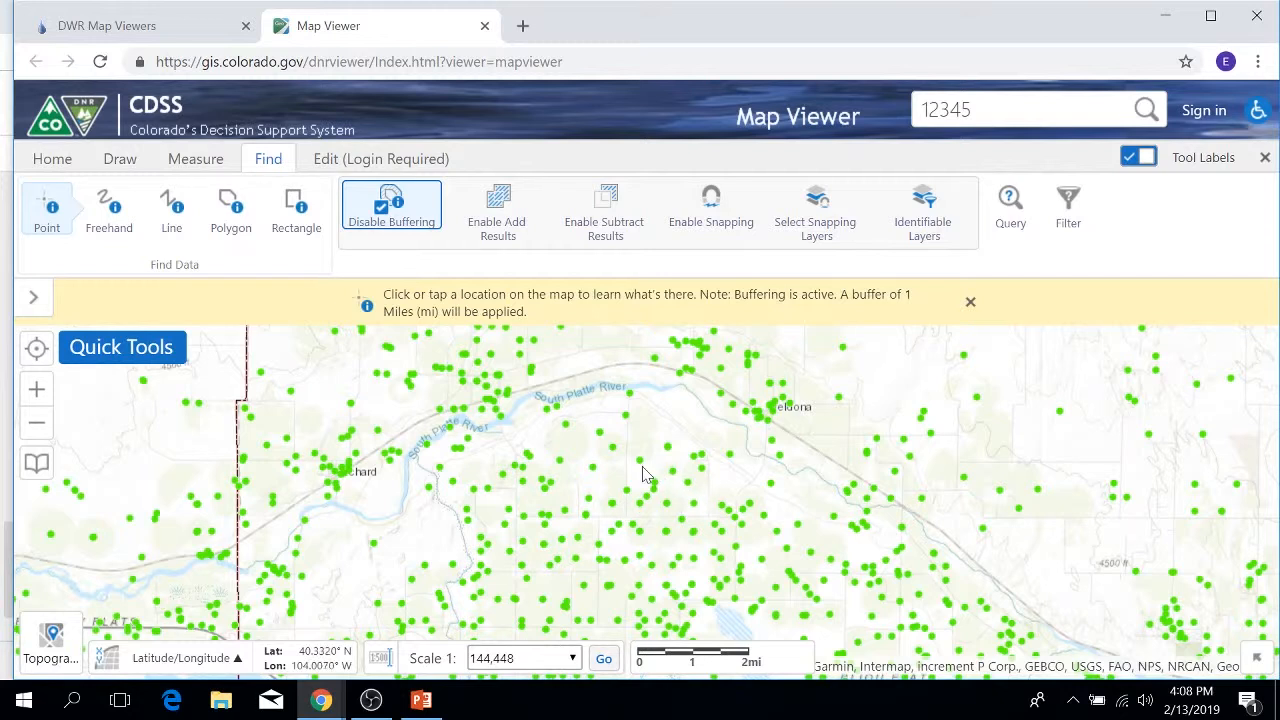
left_click(553, 483)
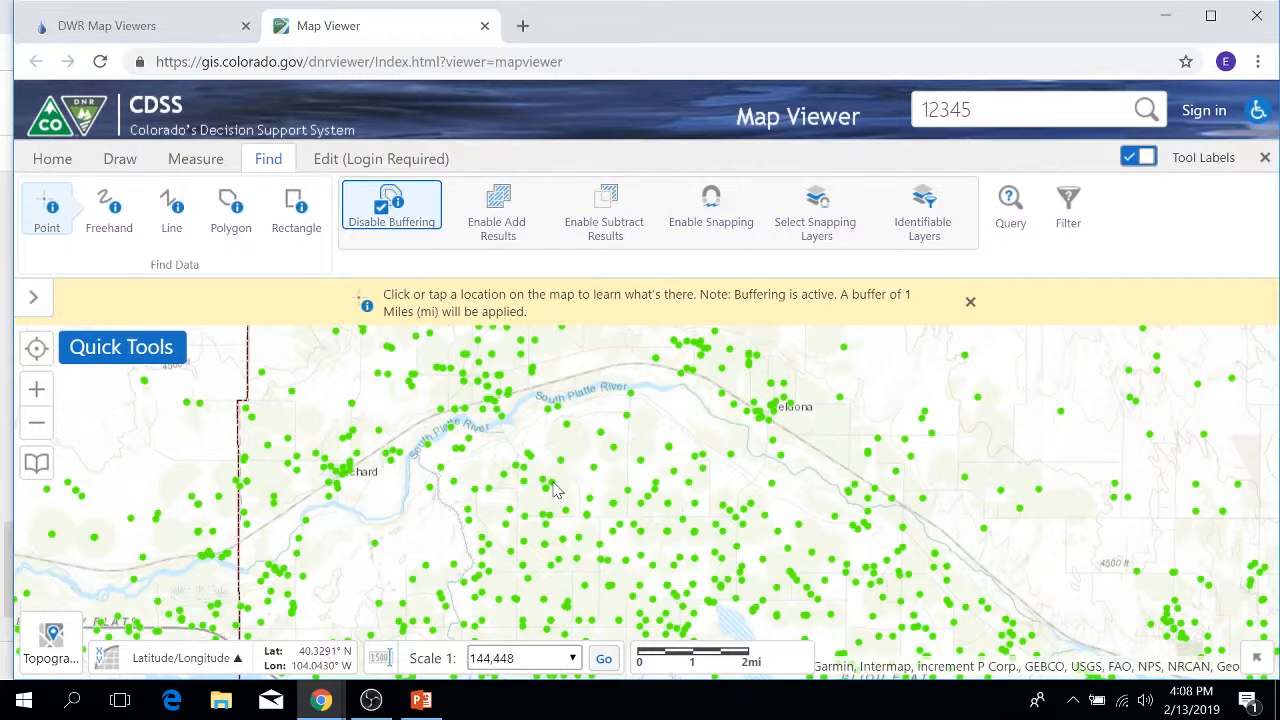
Step: Identify within 1 mile of a spot south of the river and open one of 22 constructed wells' details
left_click(556, 488)
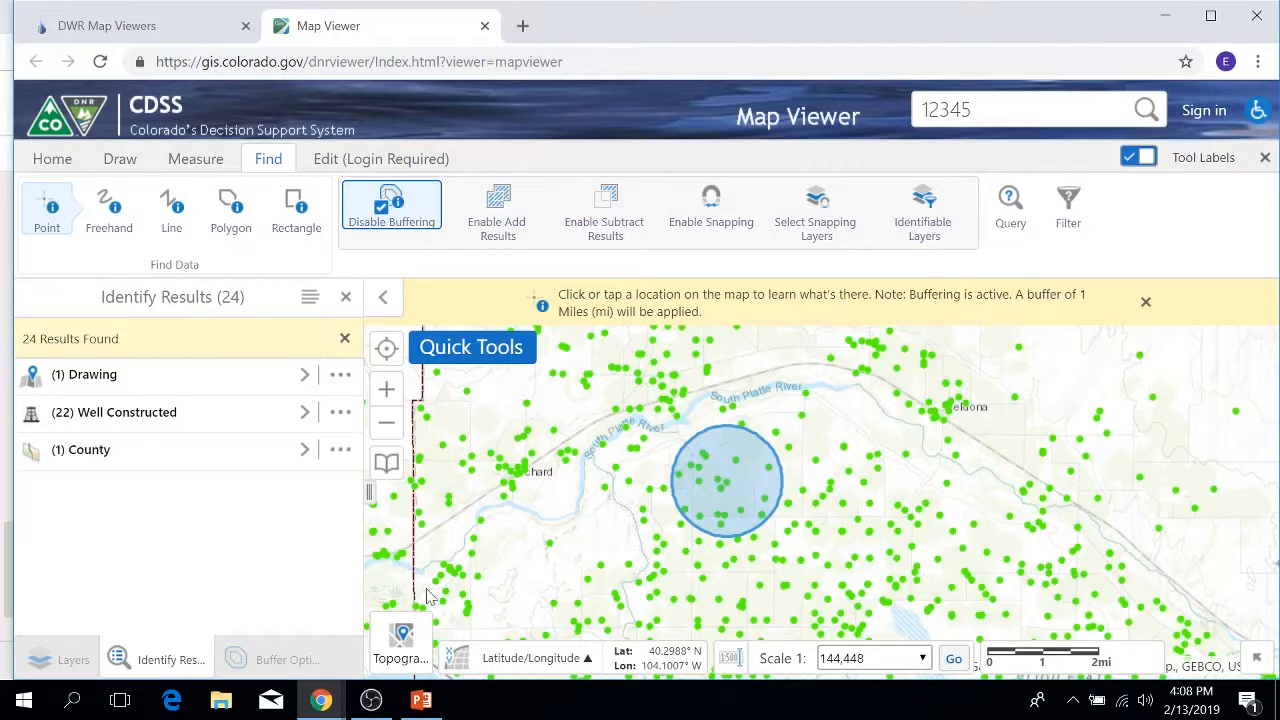
left_click(300, 411)
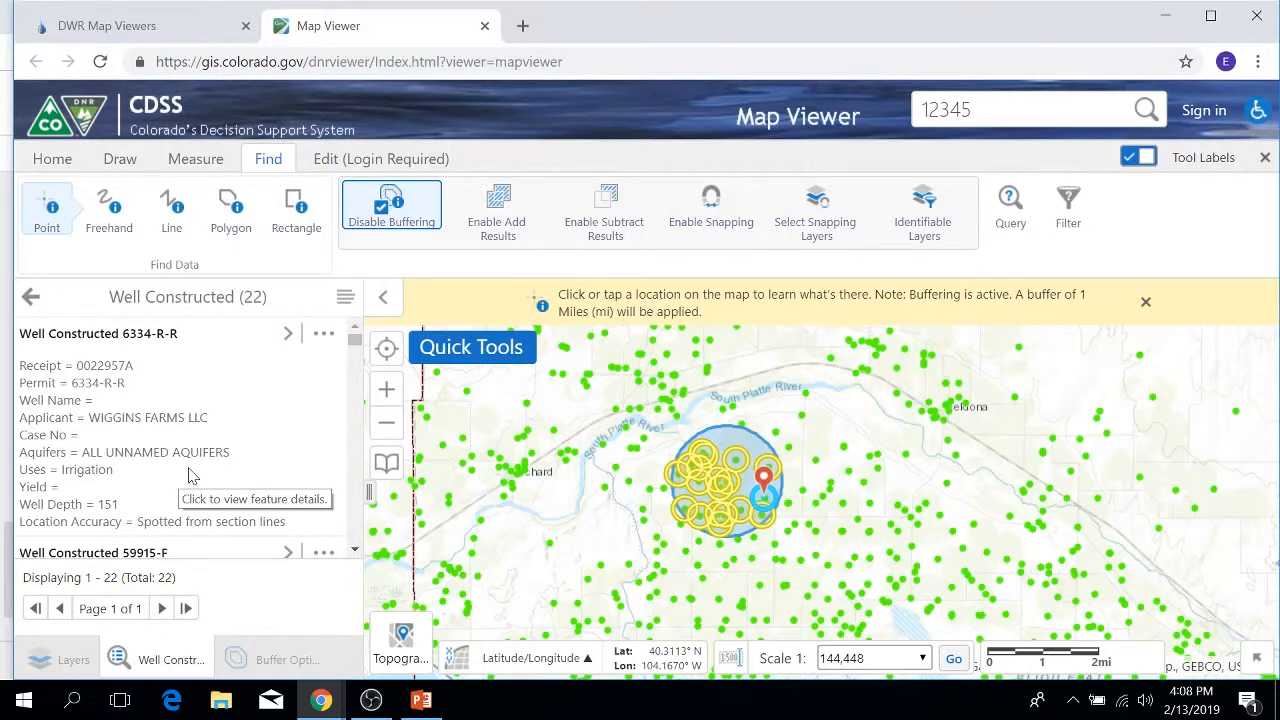
scroll(195, 477, "down", 4)
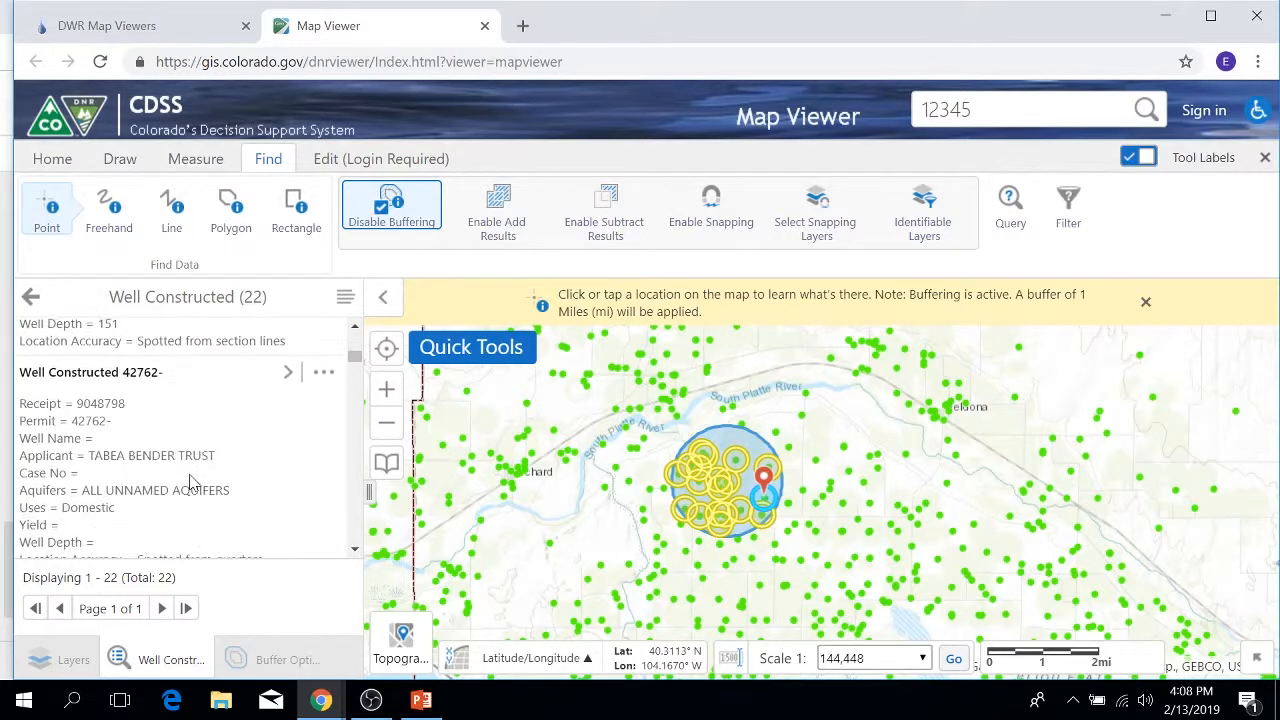
left_click(290, 376)
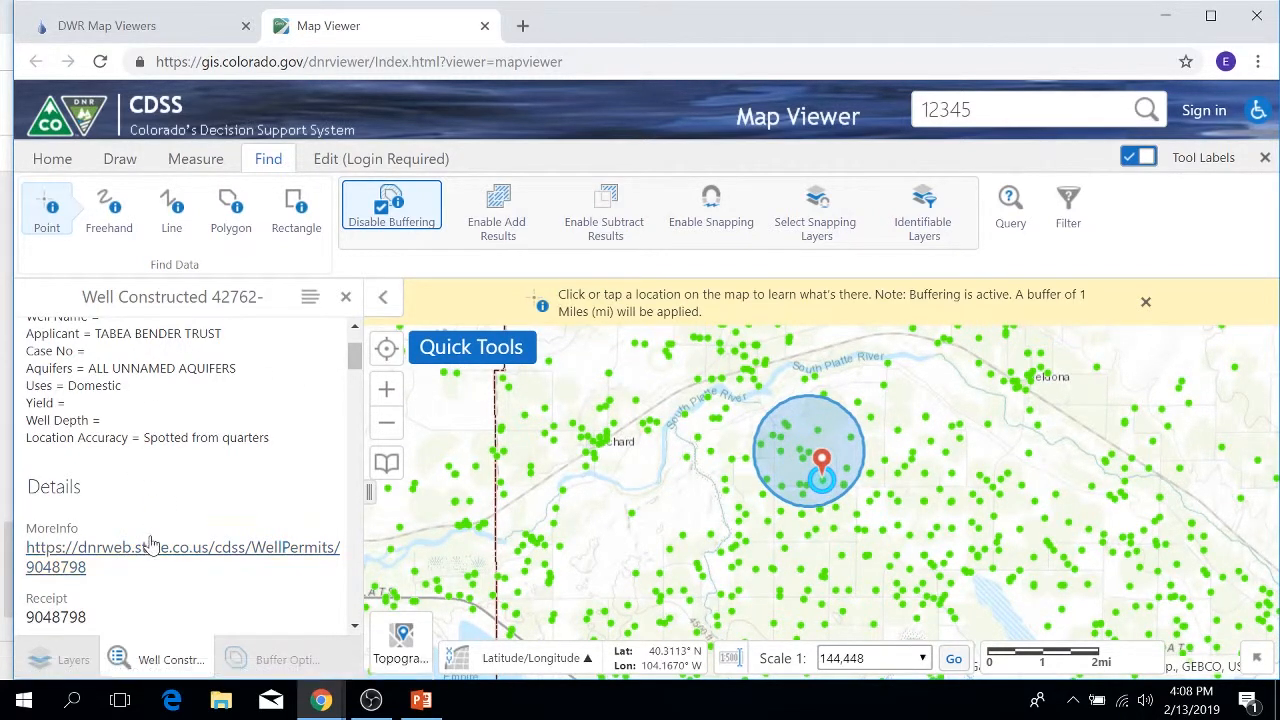
left_click(310, 300)
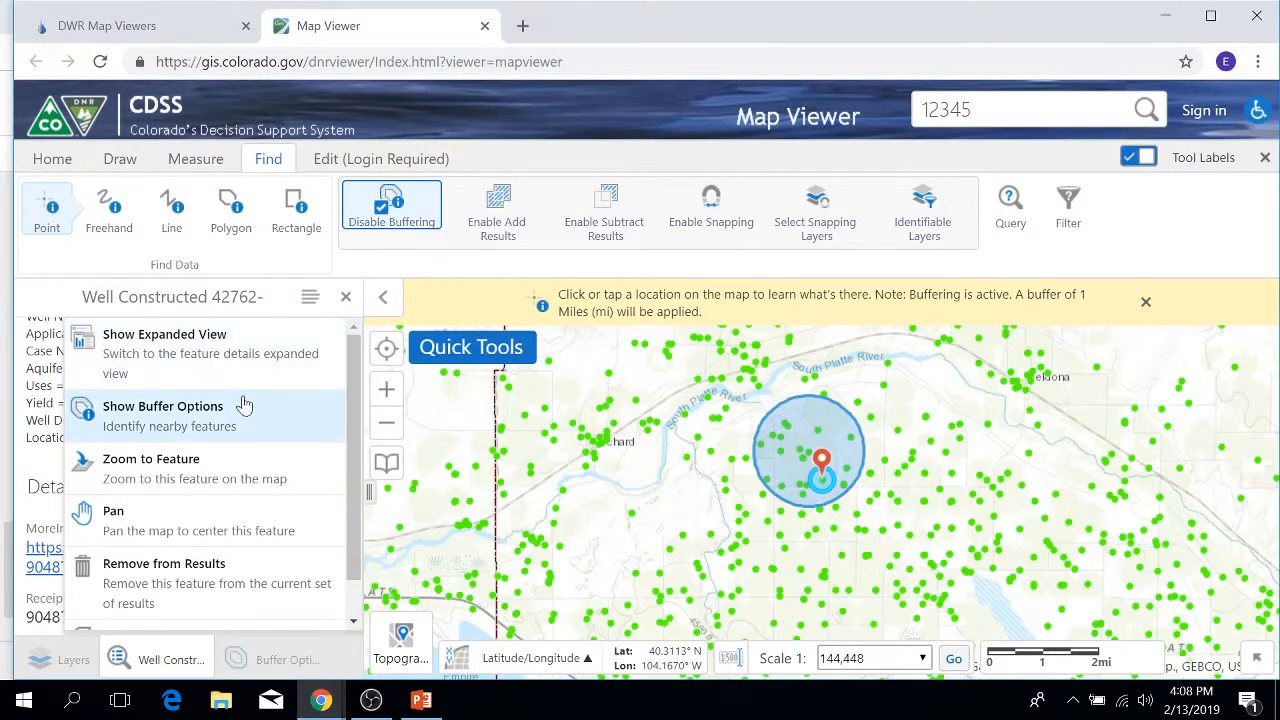
Step: Close the well details and the identify results panels
scroll(214, 435, "down", 1)
scroll(214, 435, "up", 1)
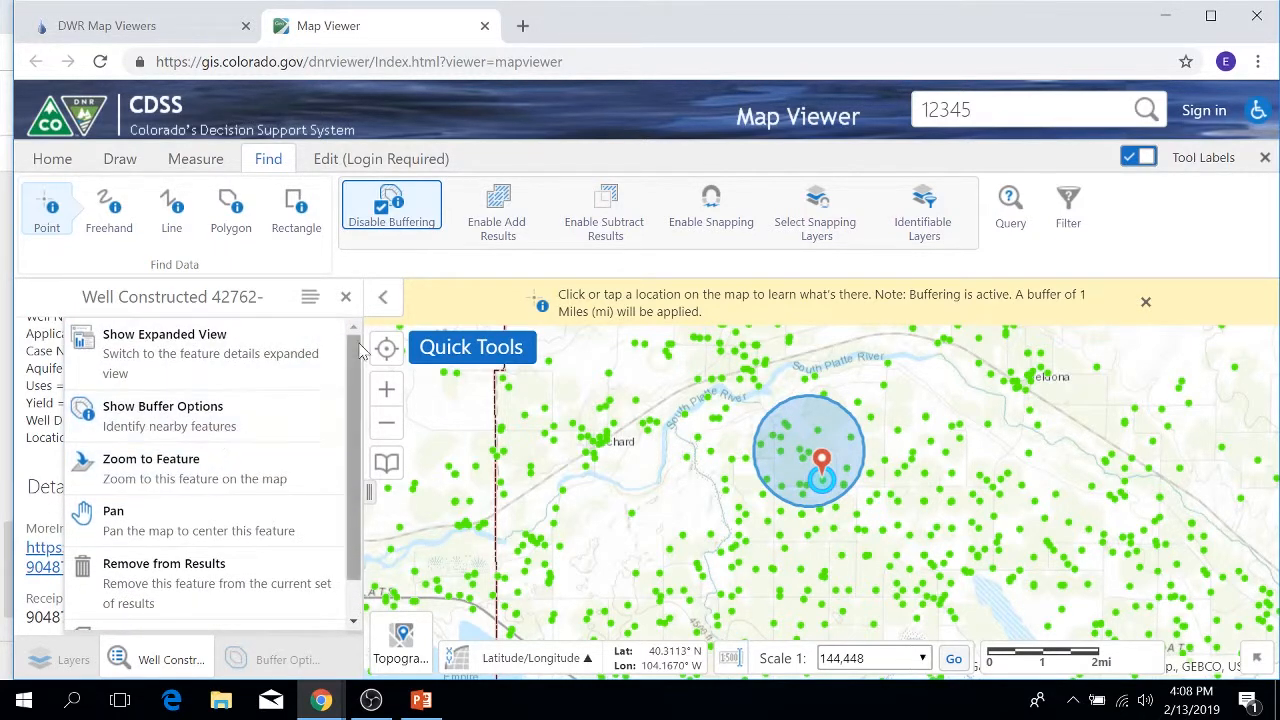
left_click(346, 303)
left_click(345, 297)
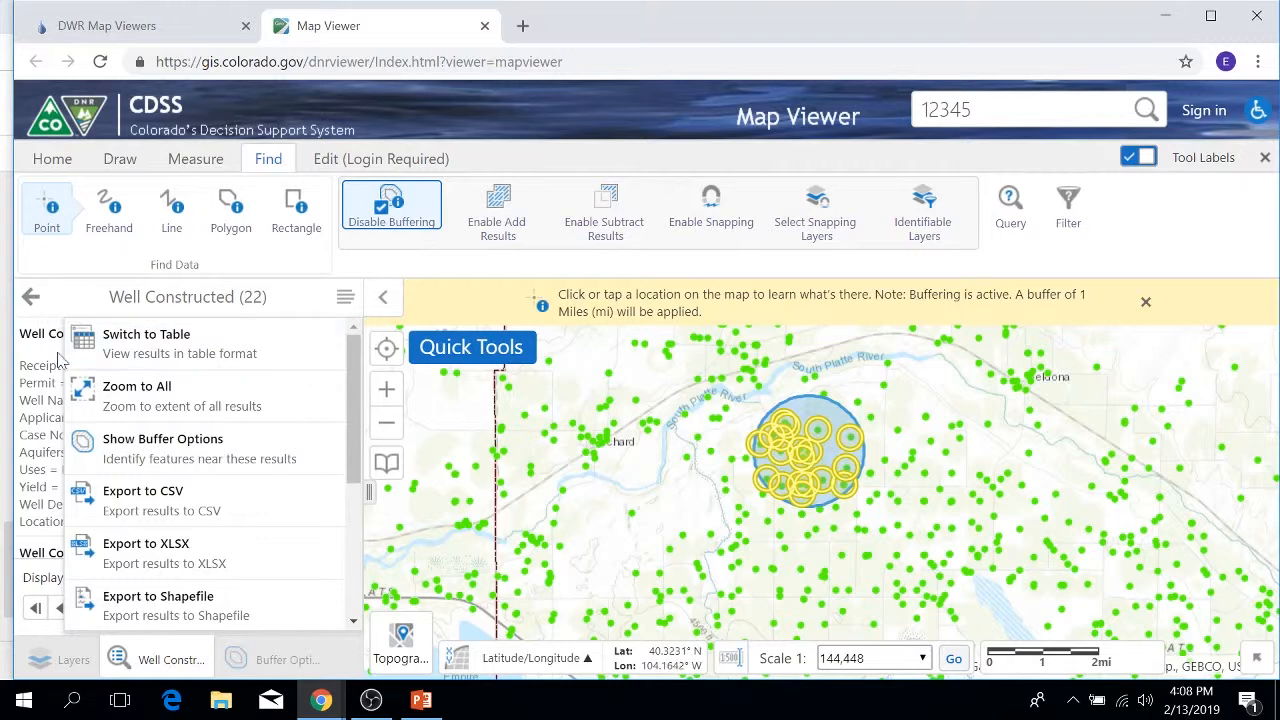
left_click(30, 298)
left_click(30, 298)
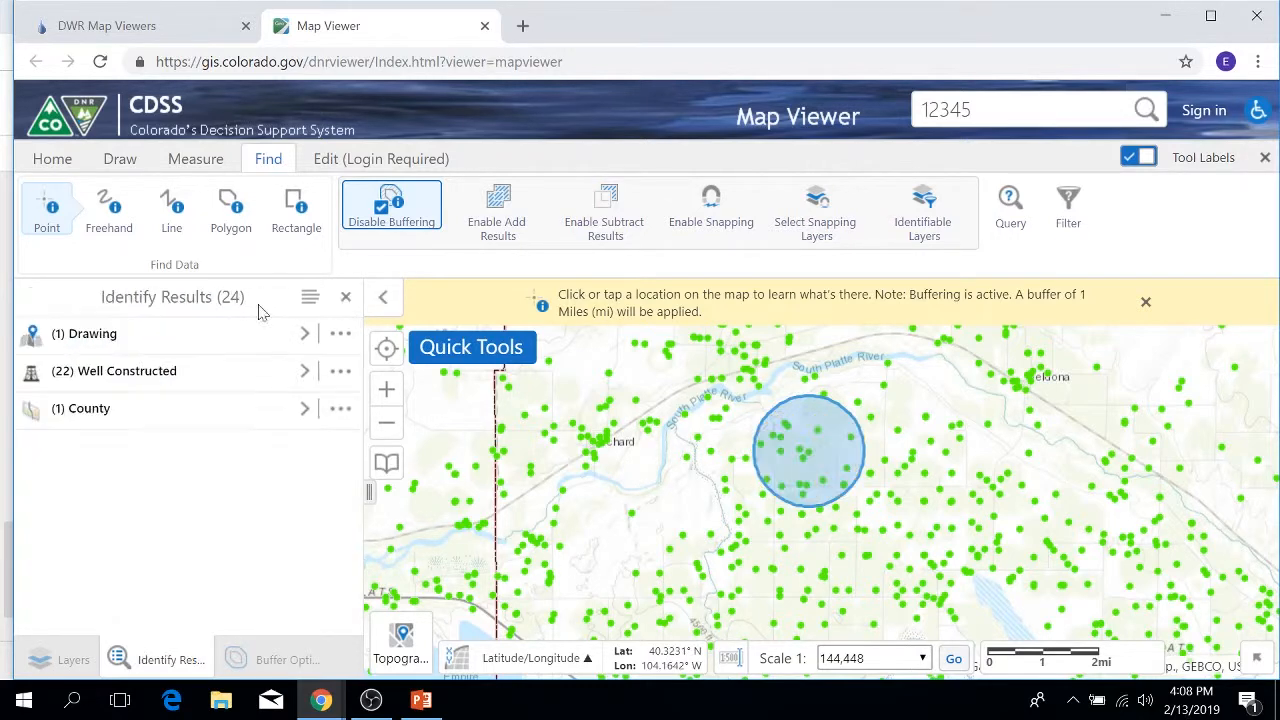
left_click(346, 299)
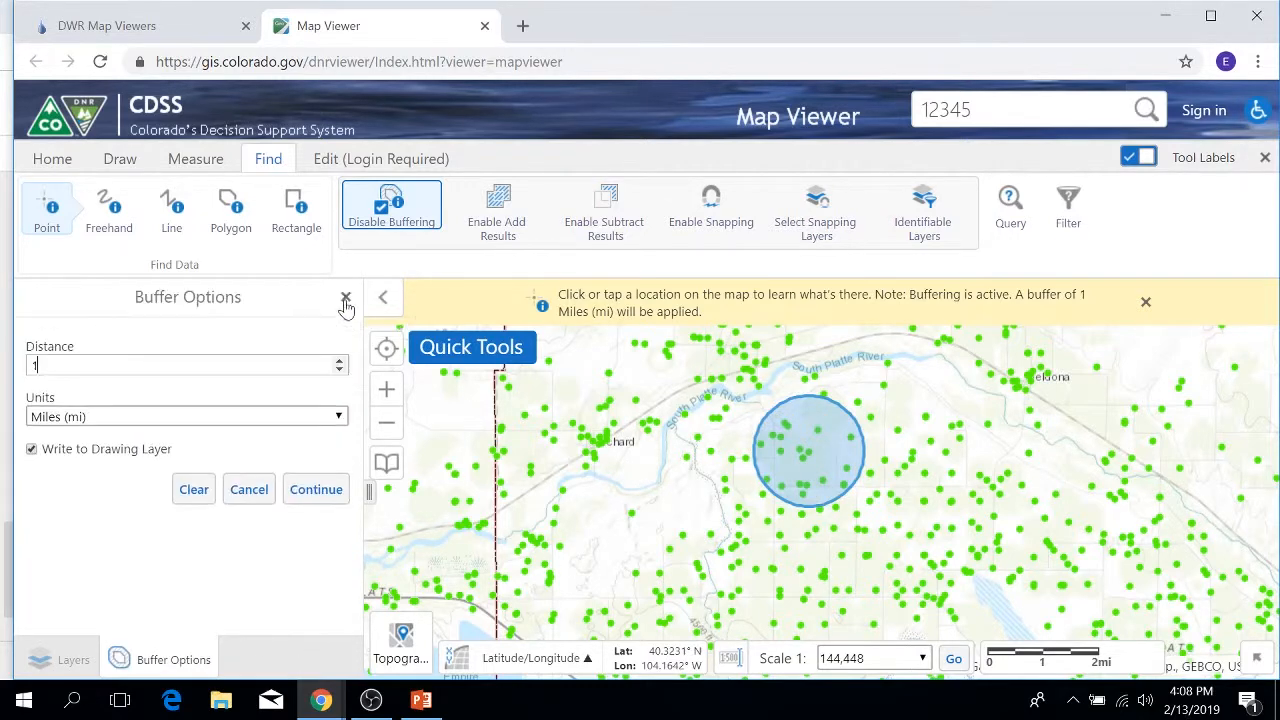
Step: Disable buffering, switch off the Point identify tool, and open the Layers list
left_click(249, 490)
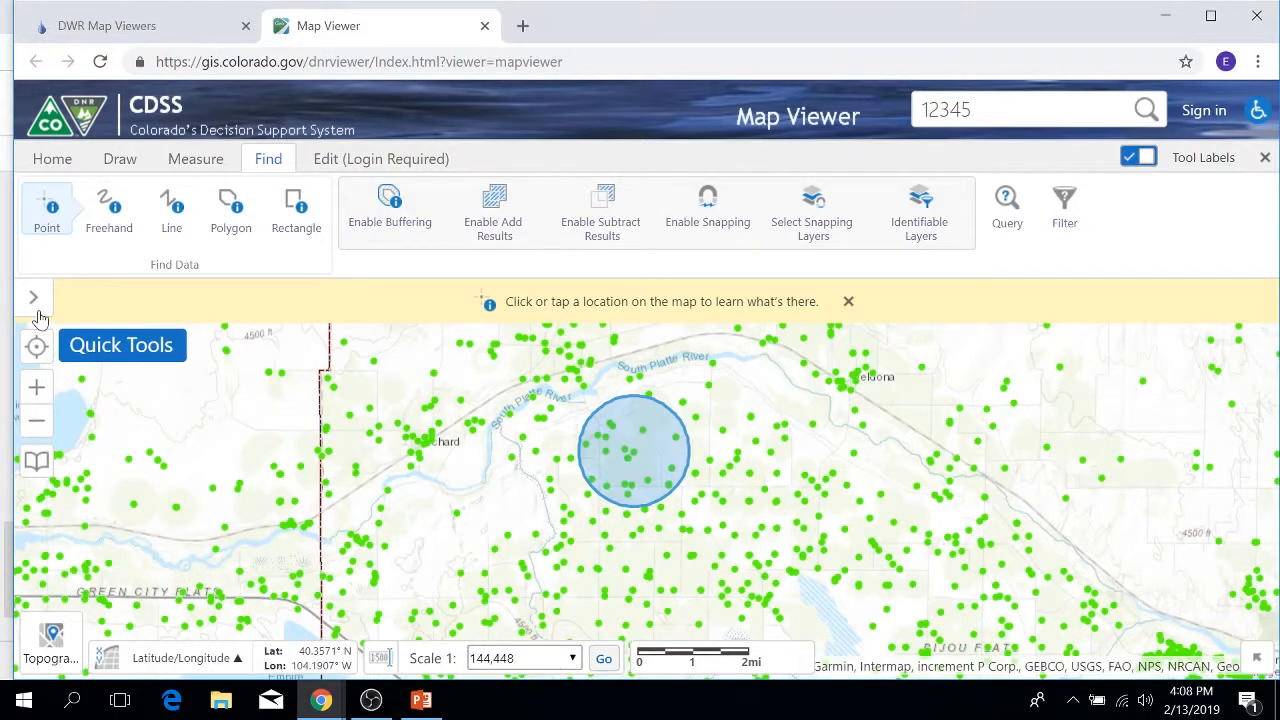
left_click(38, 300)
left_click(52, 216)
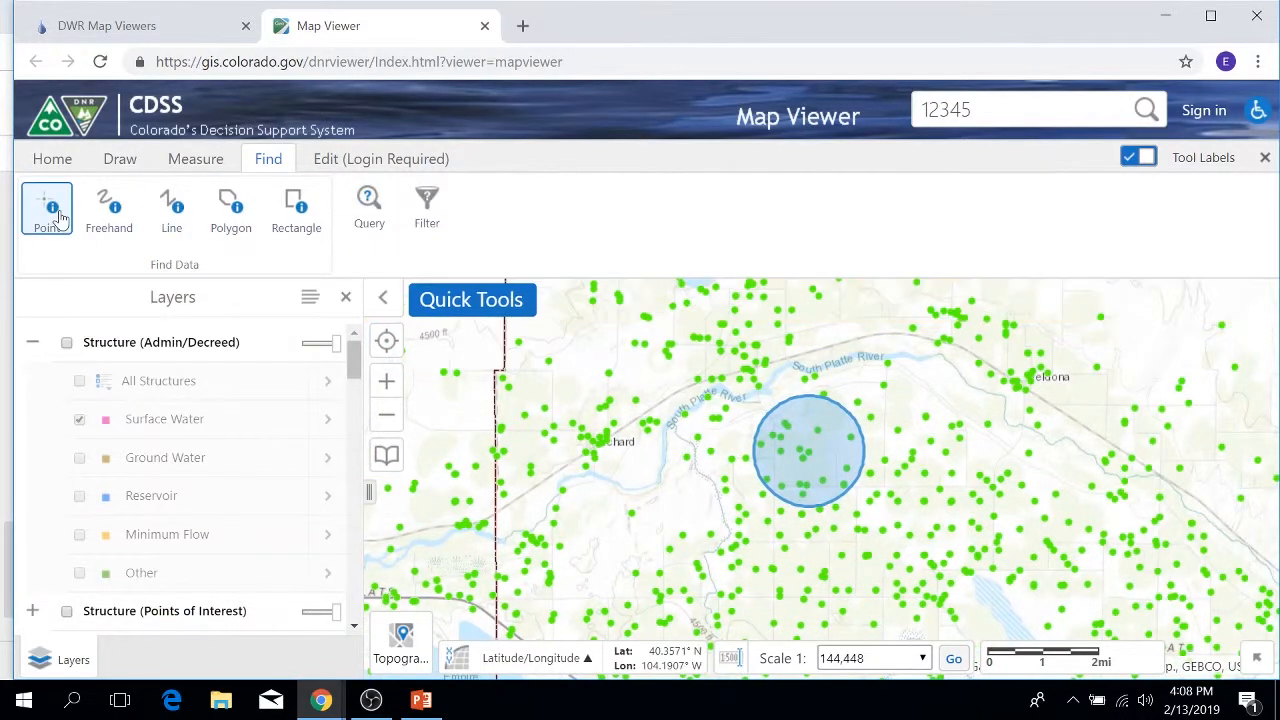
left_click(57, 225)
left_click(391, 206)
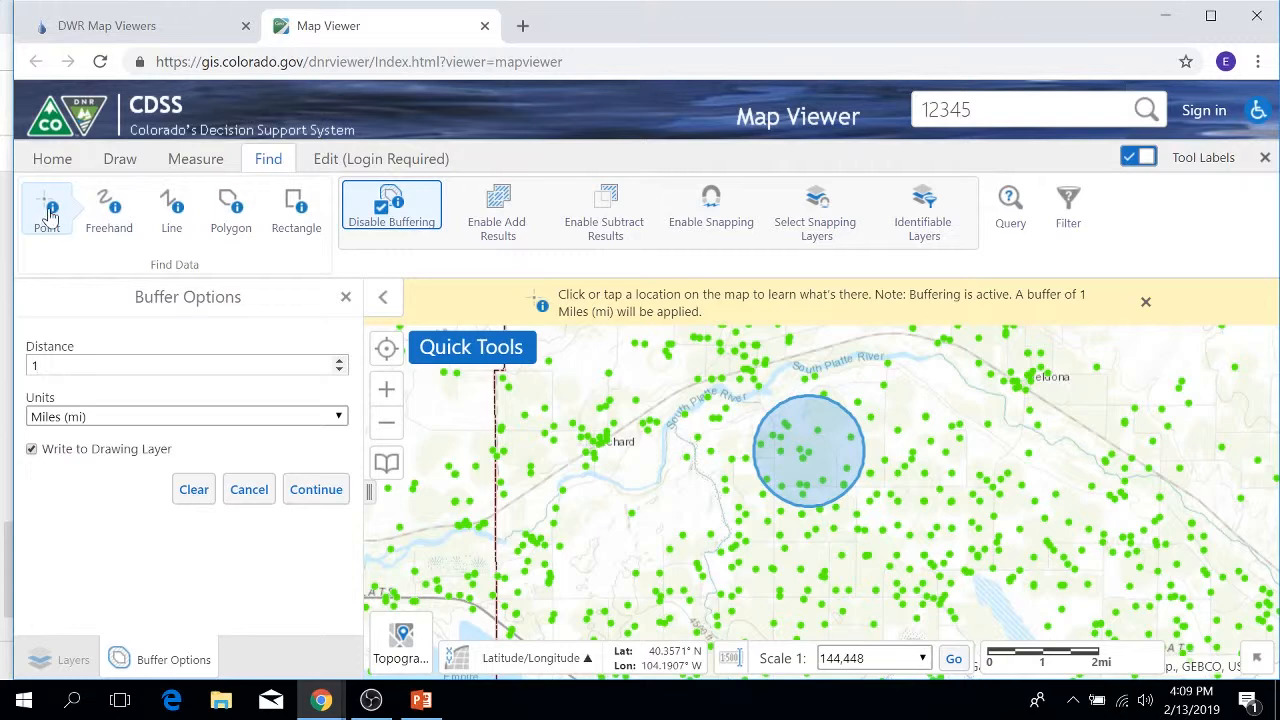
left_click(396, 222)
left_click(47, 218)
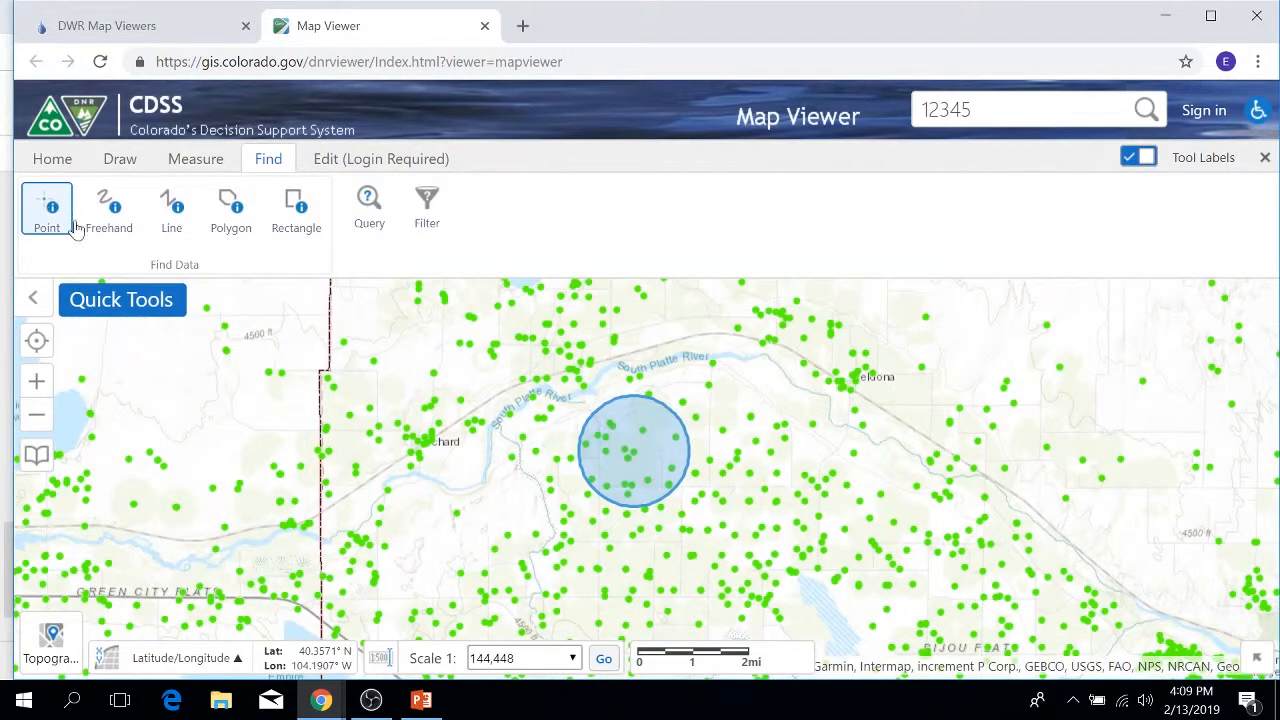
left_click(34, 297)
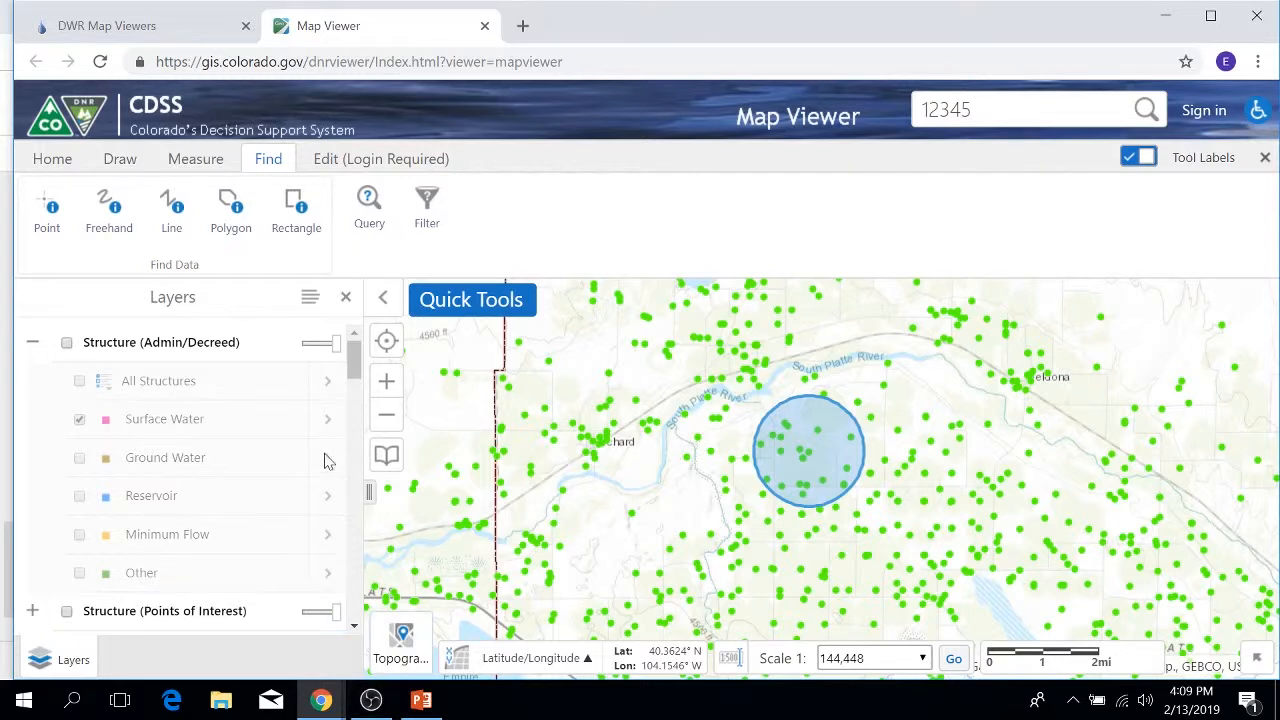
left_click(367, 202)
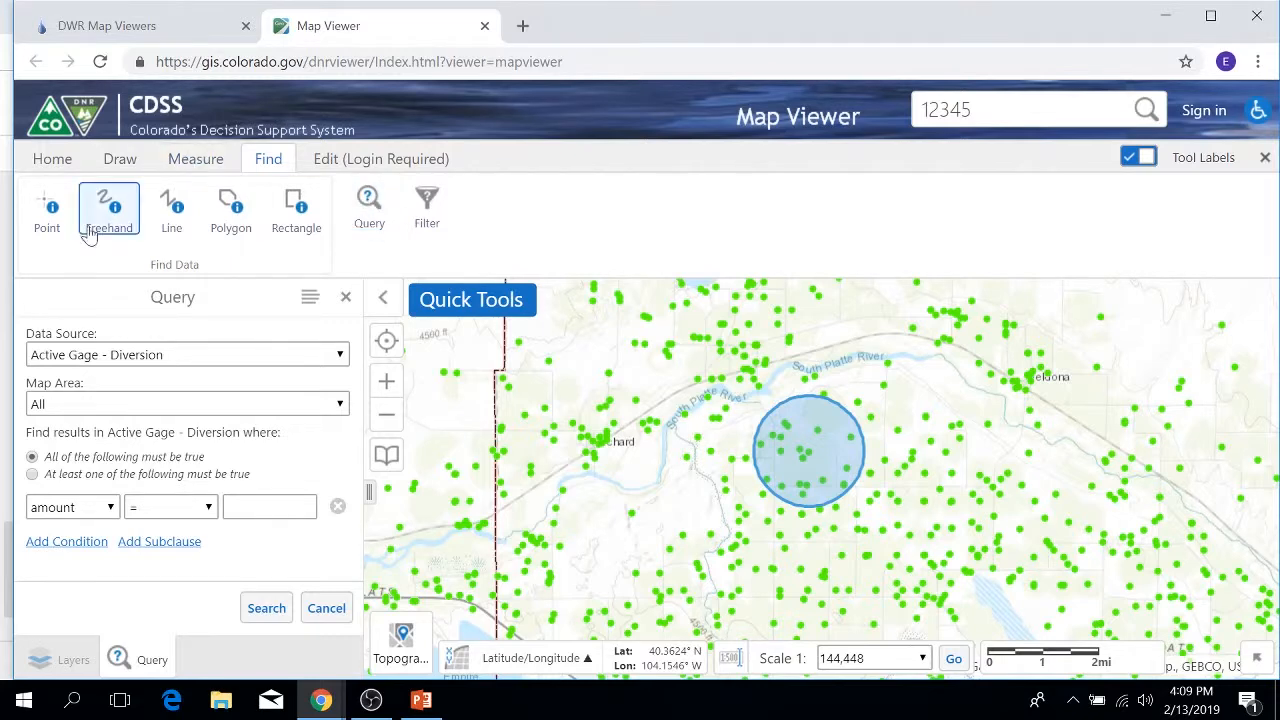
Step: Expand Well Application in the Layers list to reveal the Well Constructed sublayer
left_click(70, 660)
scroll(95, 440, "down", 2)
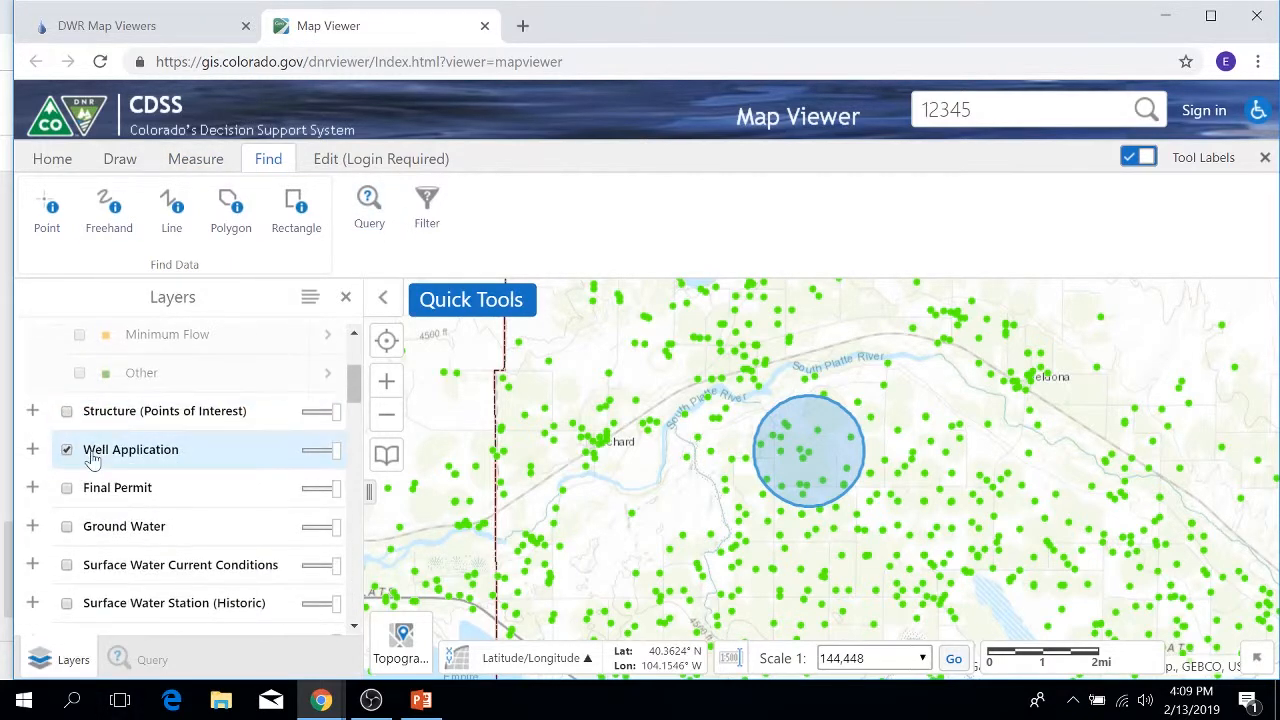
left_click(32, 449)
scroll(251, 457, "down", 1)
scroll(240, 452, "down", 1)
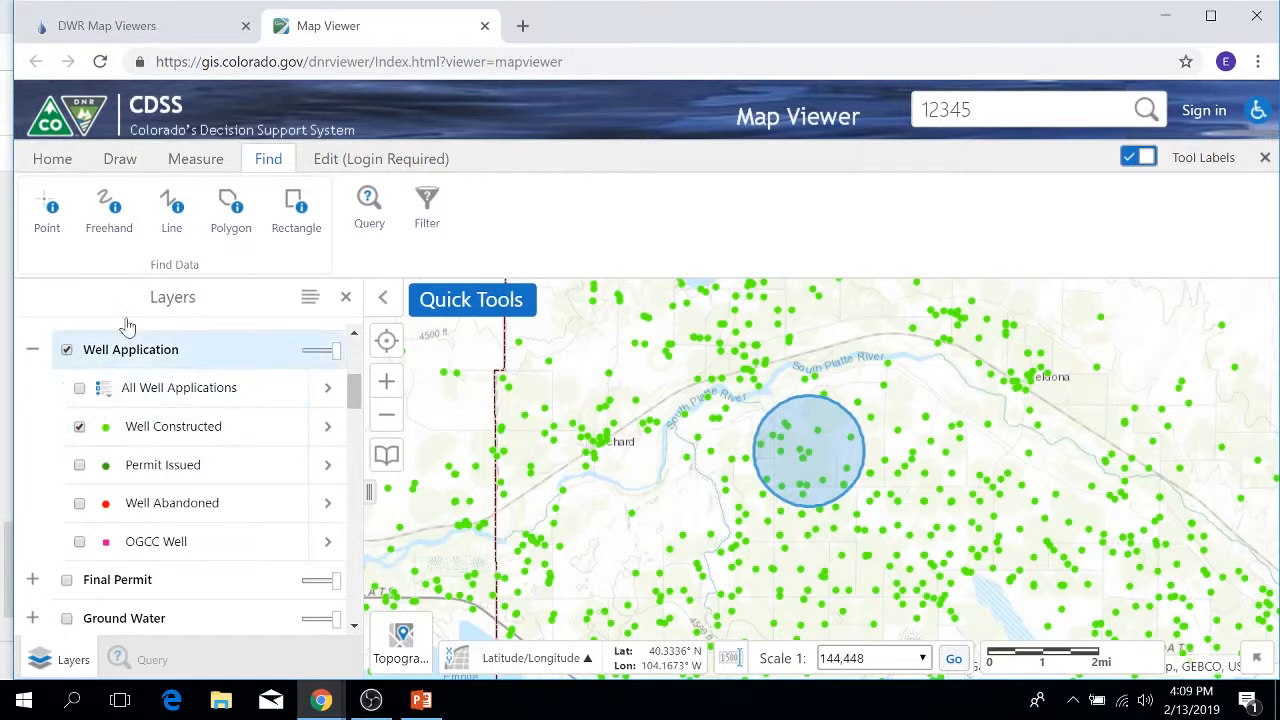
Step: Choose Well Constructed as the Query Data Source
left_click(360, 205)
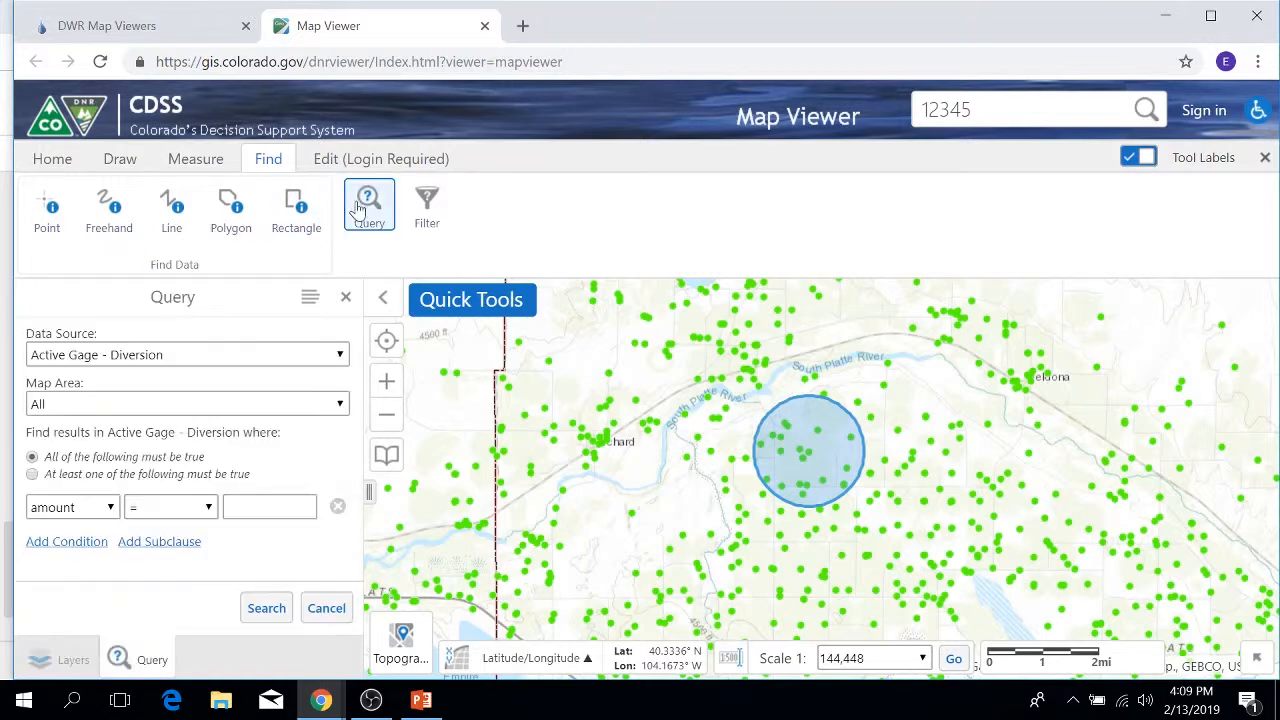
left_click(338, 357)
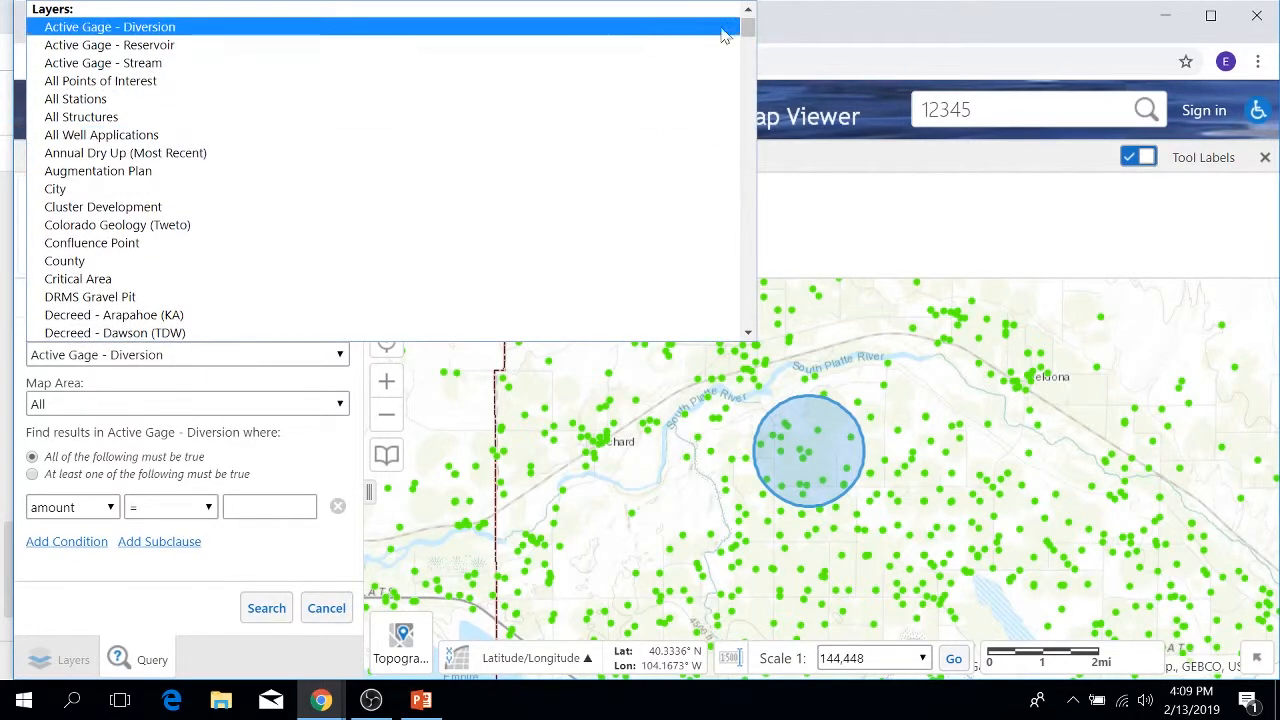
left_click_drag(748, 30, 748, 314)
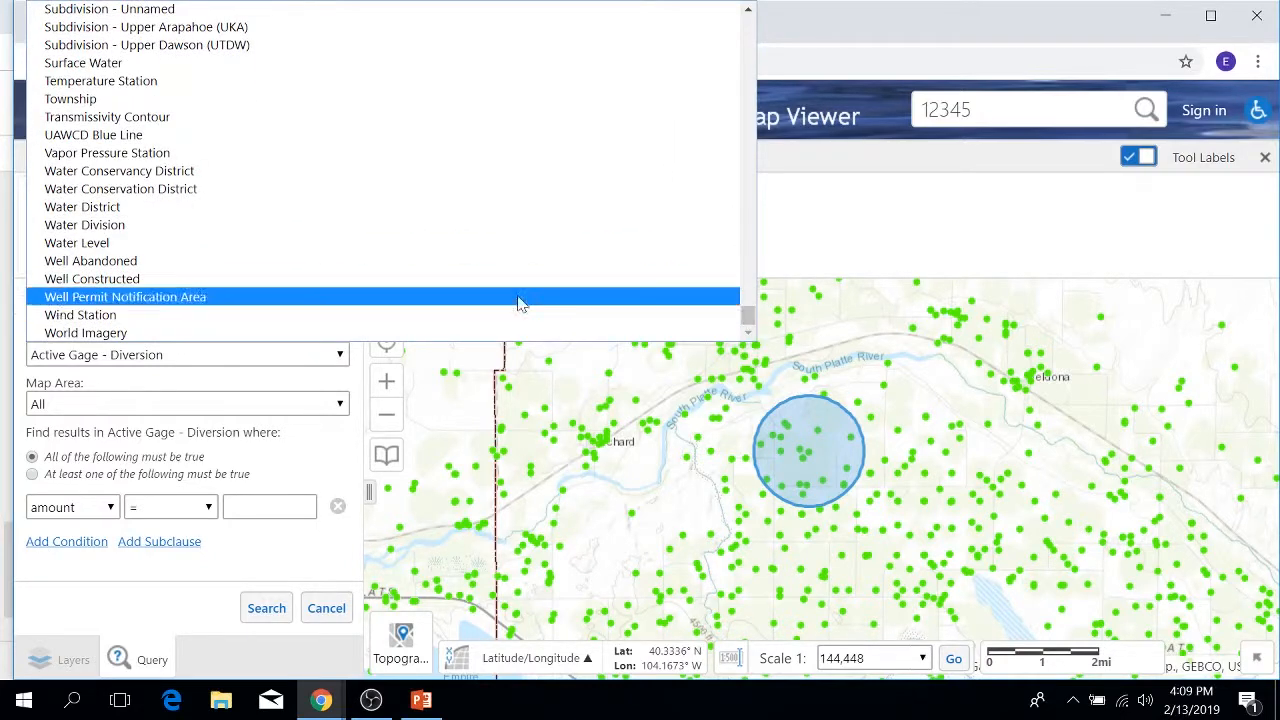
left_click(92, 279)
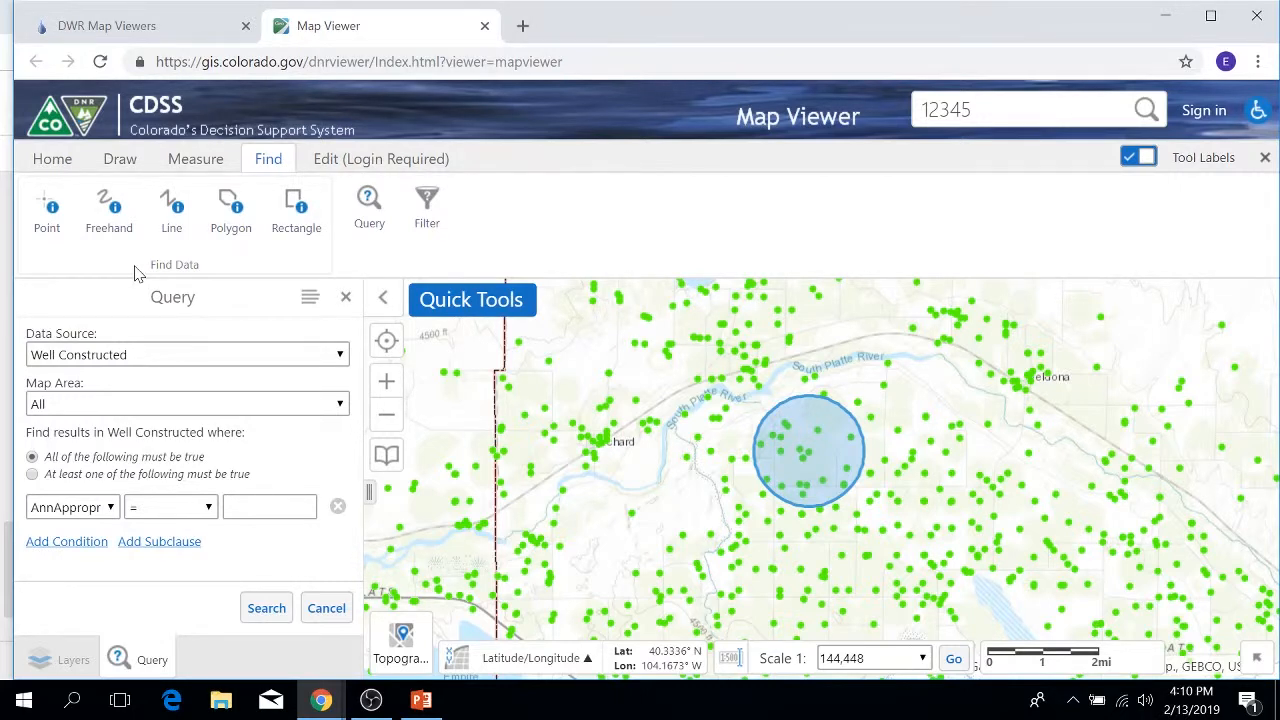
Step: Limit the query's Map Area to Current Extent
left_click(339, 406)
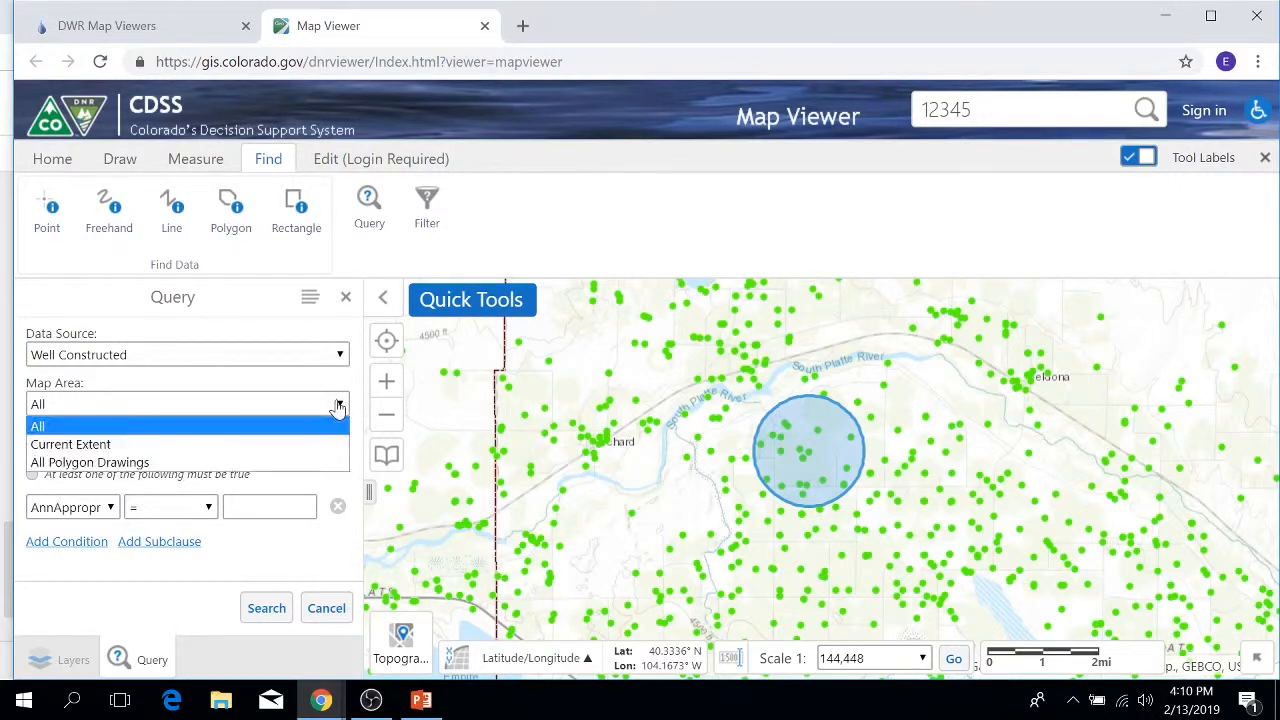
left_click(85, 444)
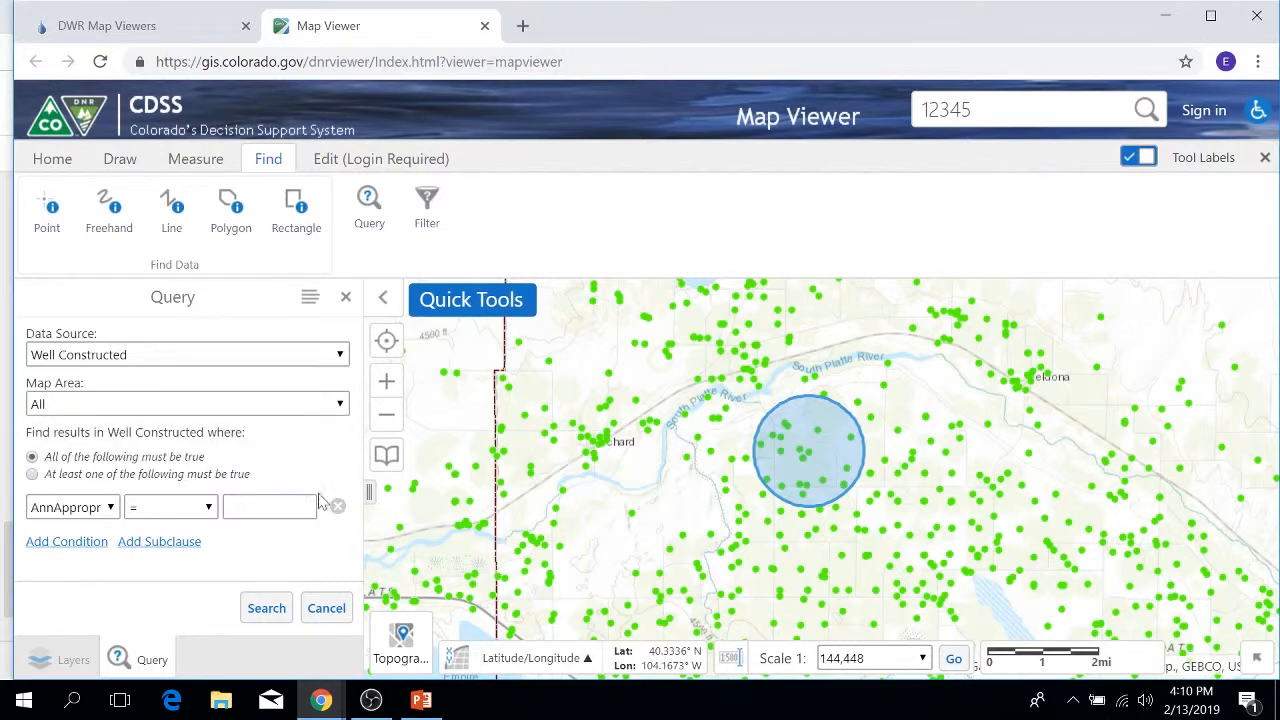
left_click(340, 406)
left_click(92, 448)
Step: Set the first query condition to Yield greater than 500
left_click(108, 508)
scroll(130, 350, "down", 1)
left_click_drag(137, 250, 137, 493)
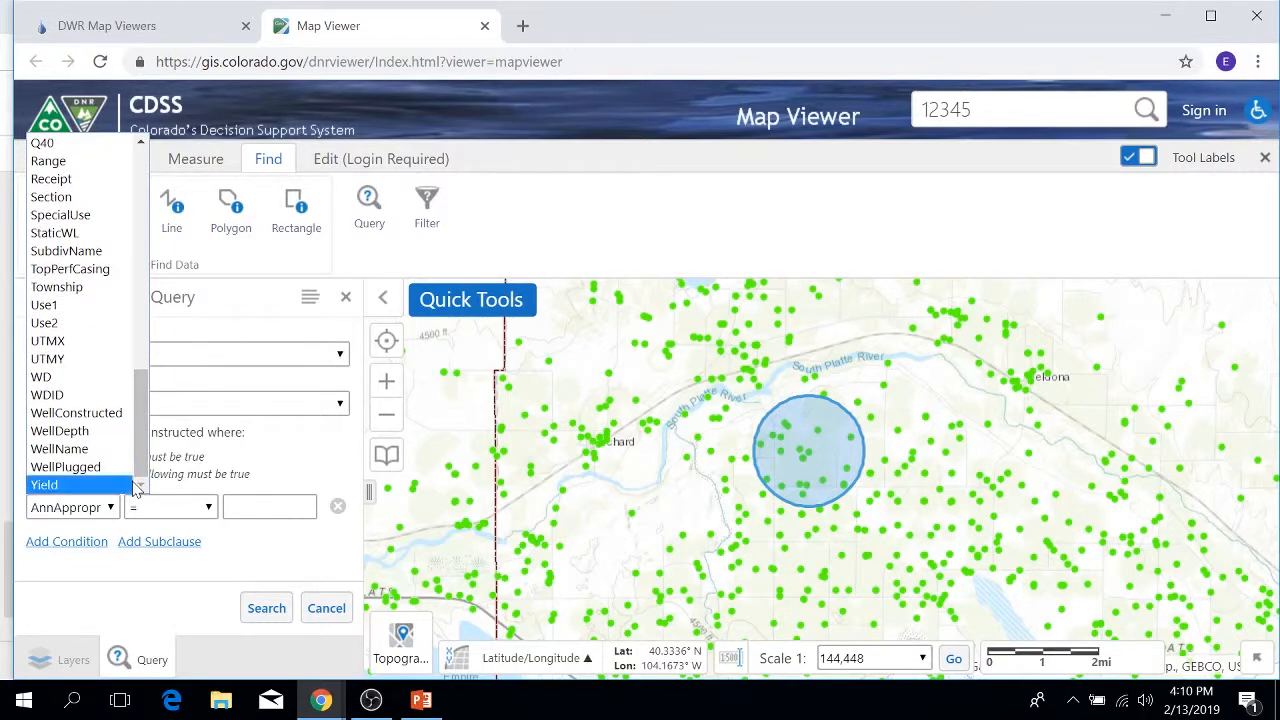
left_click(76, 485)
left_click(209, 509)
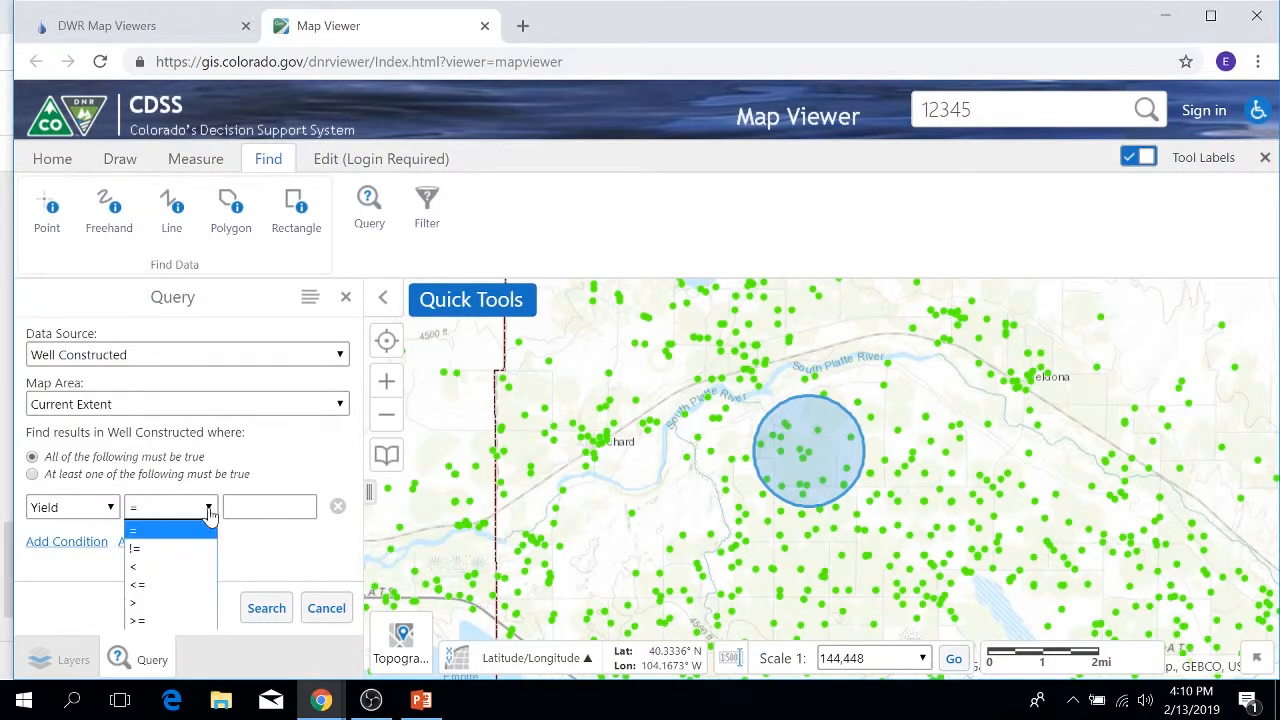
left_click(140, 603)
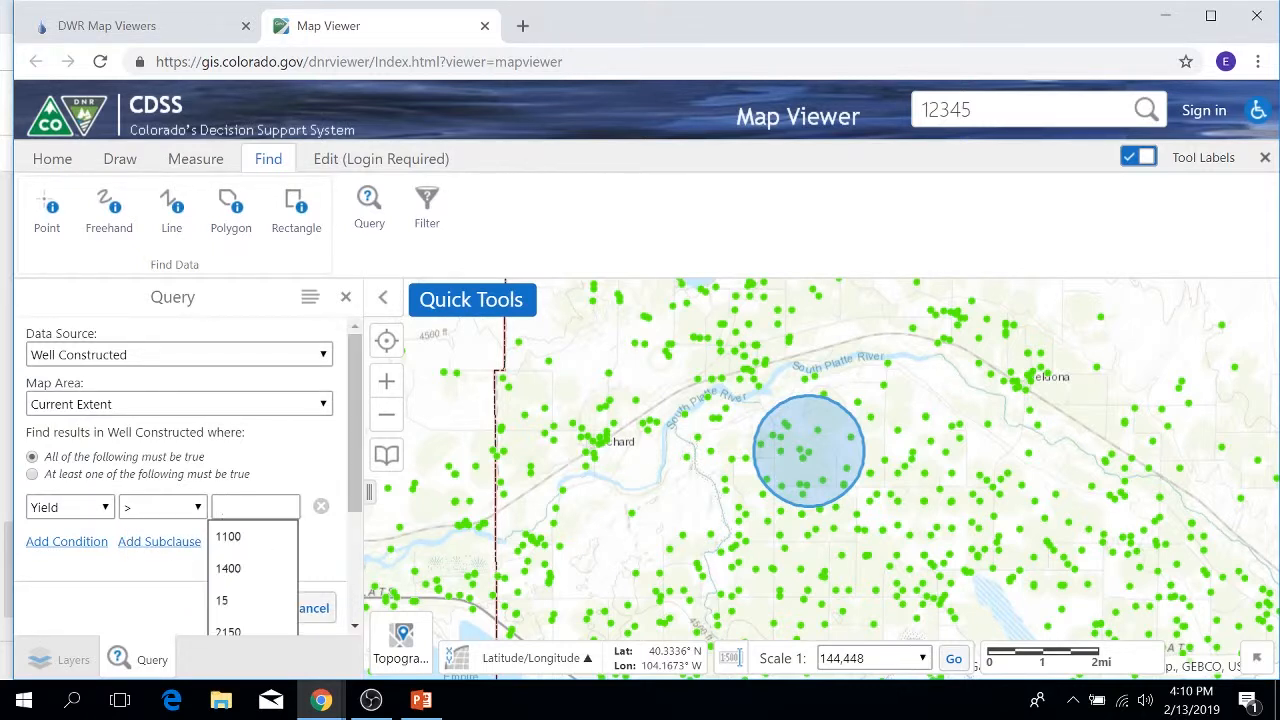
type("500")
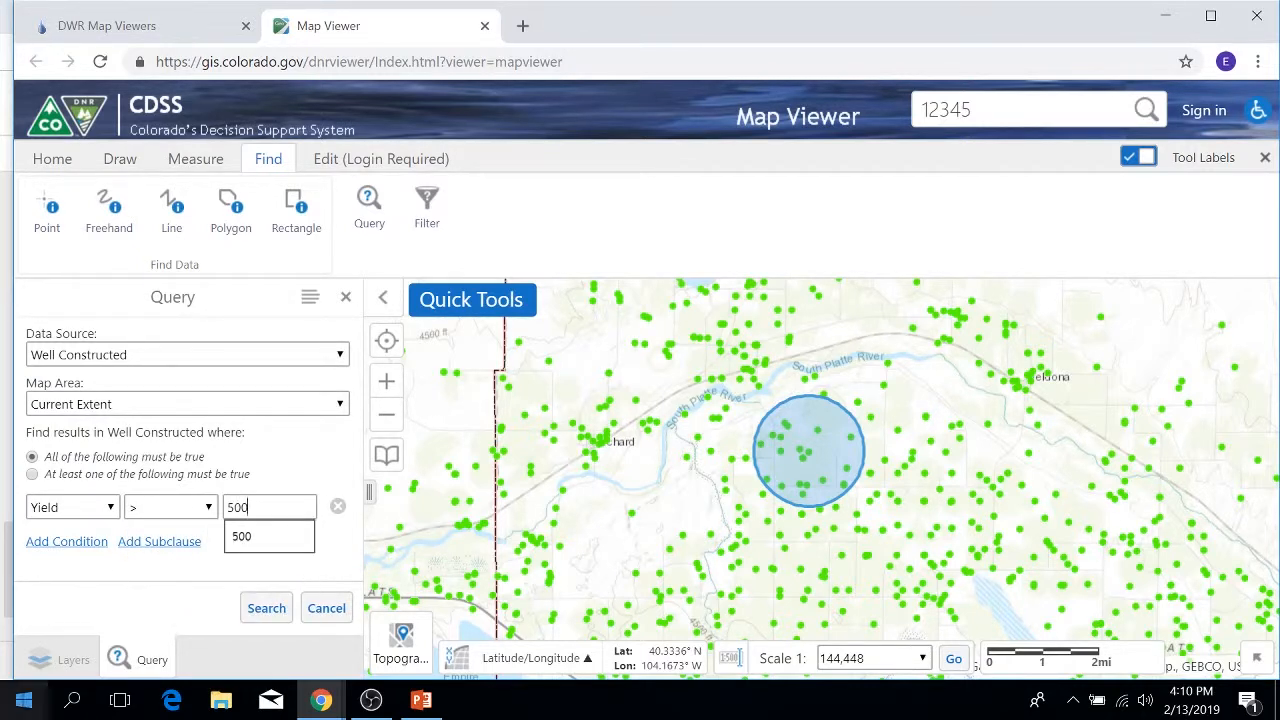
left_click(272, 536)
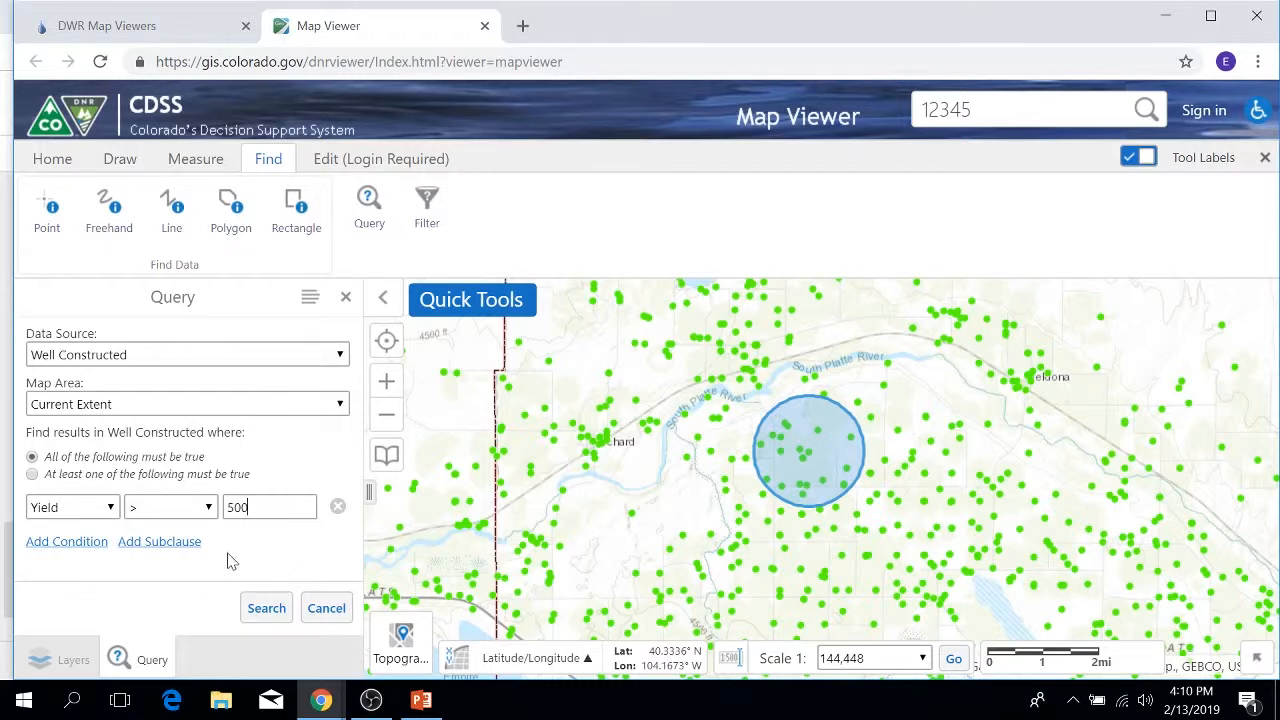
Step: Add a second condition on WellDepth using the greater-than operator
left_click(55, 548)
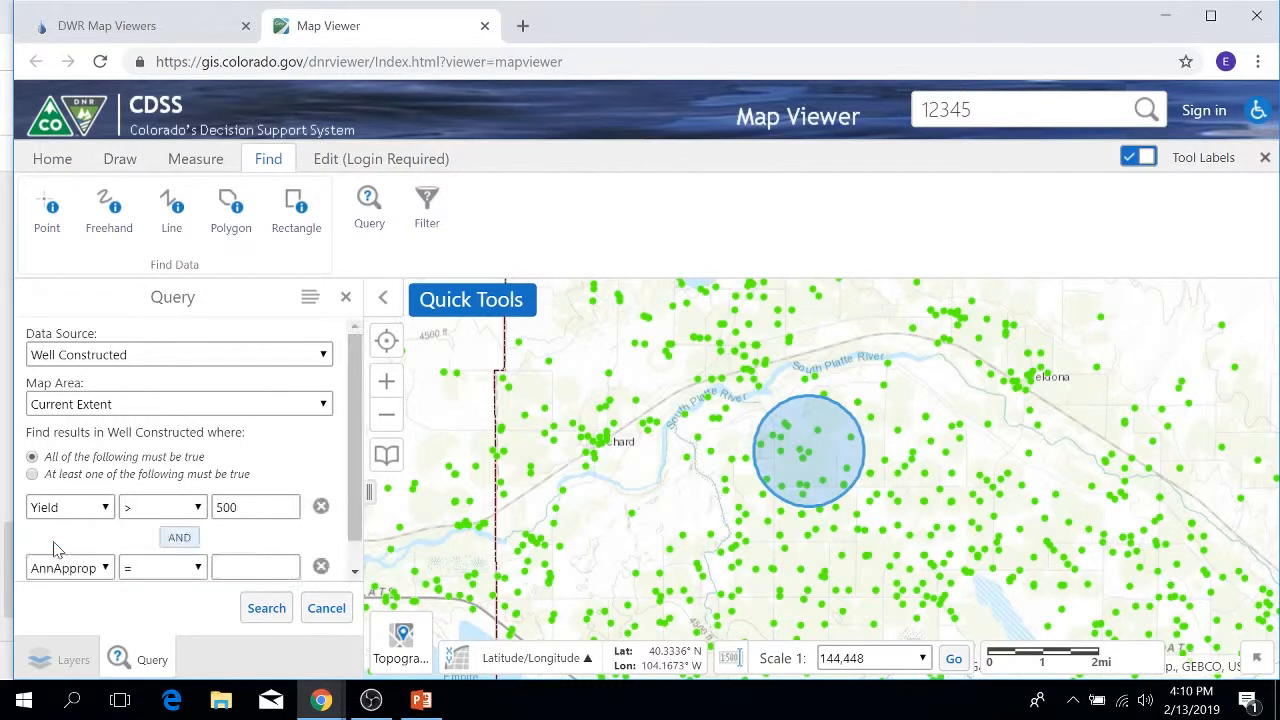
left_click(105, 566)
left_click_drag(140, 305, 143, 535)
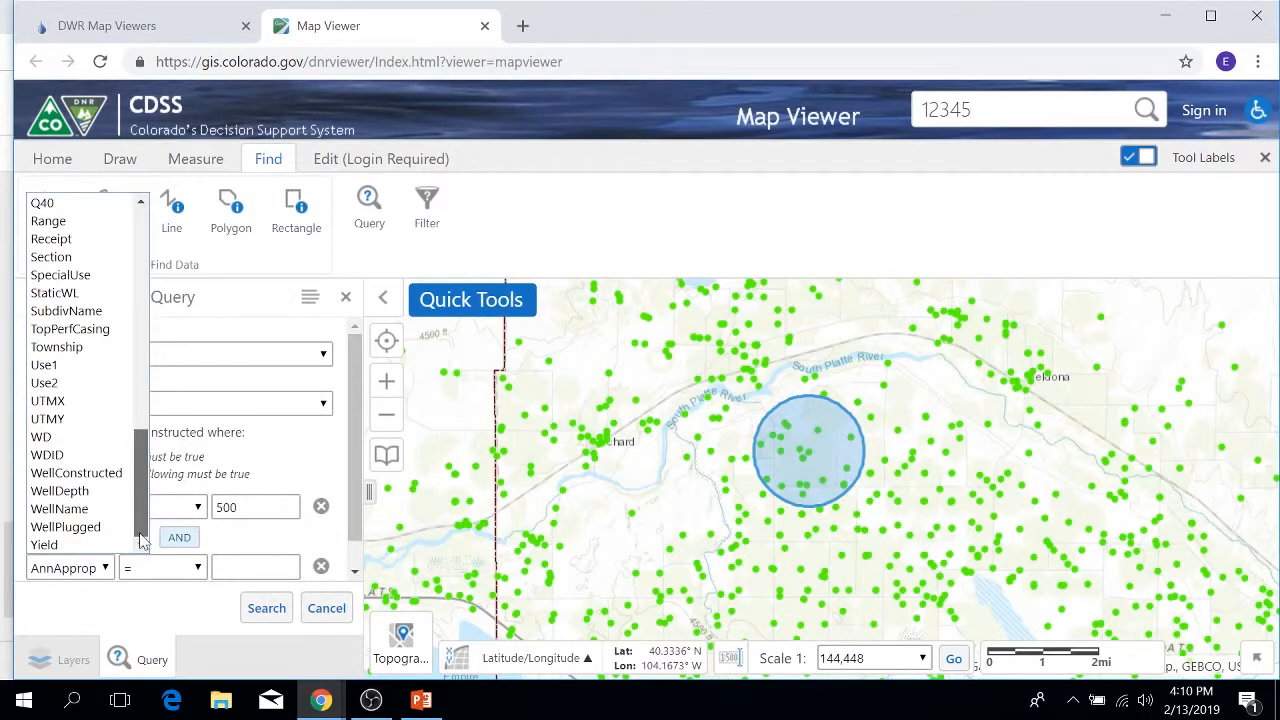
left_click(60, 491)
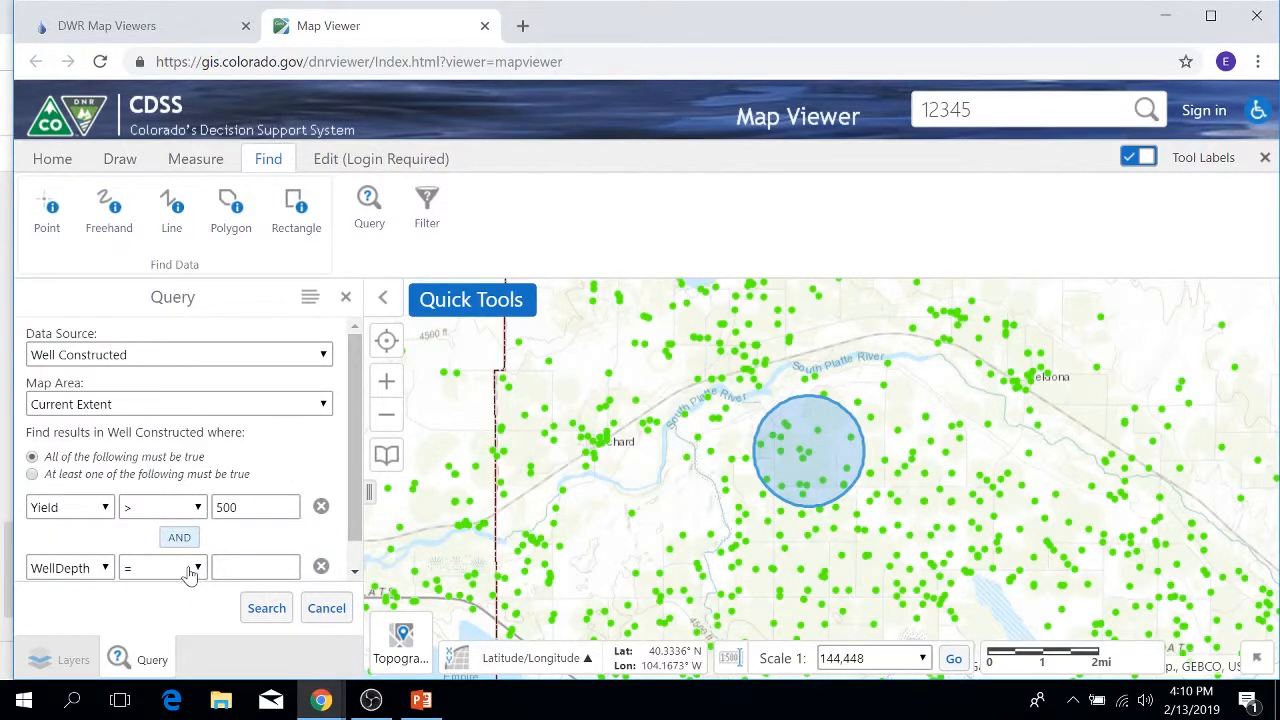
left_click(190, 567)
left_click(135, 526)
left_click(250, 568)
Step: Enter 50 as the WellDepth threshold and run the query, returning 92 Well Constructed matches
type("5")
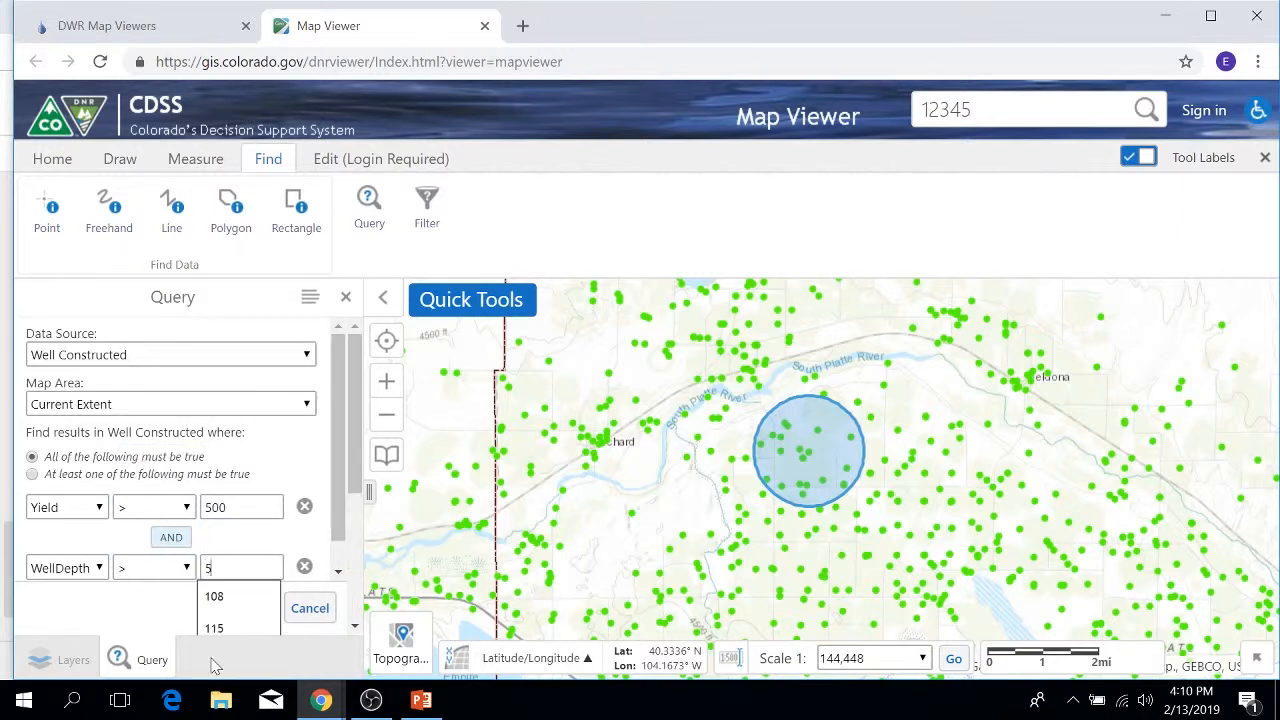
type("0")
left_click(136, 610)
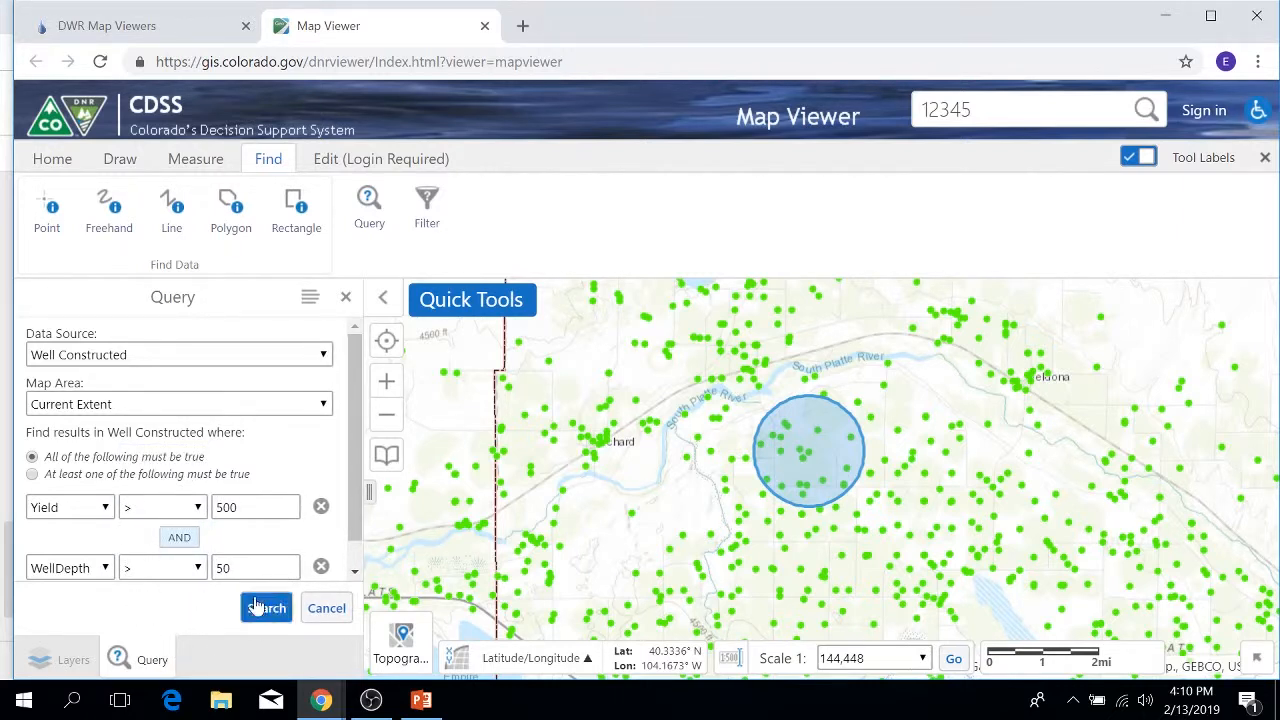
left_click(262, 607)
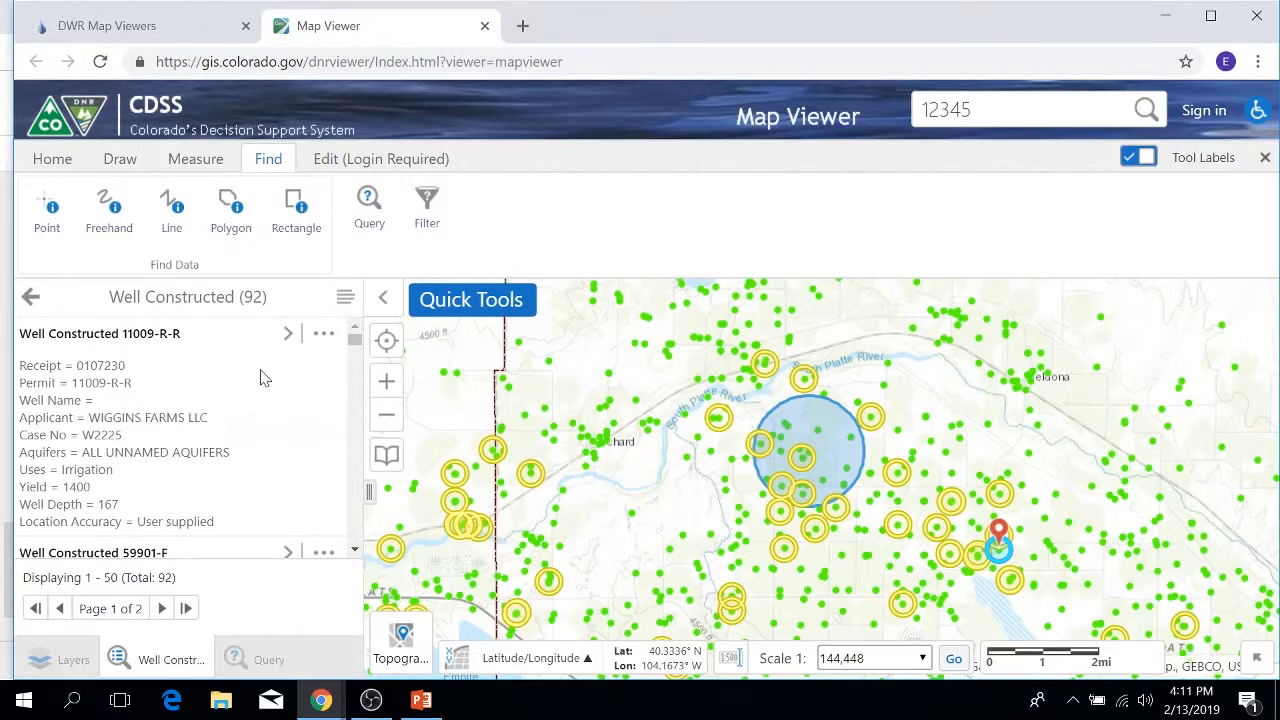
Step: Close the query results and Query panel, then open the Filter form
left_click(345, 300)
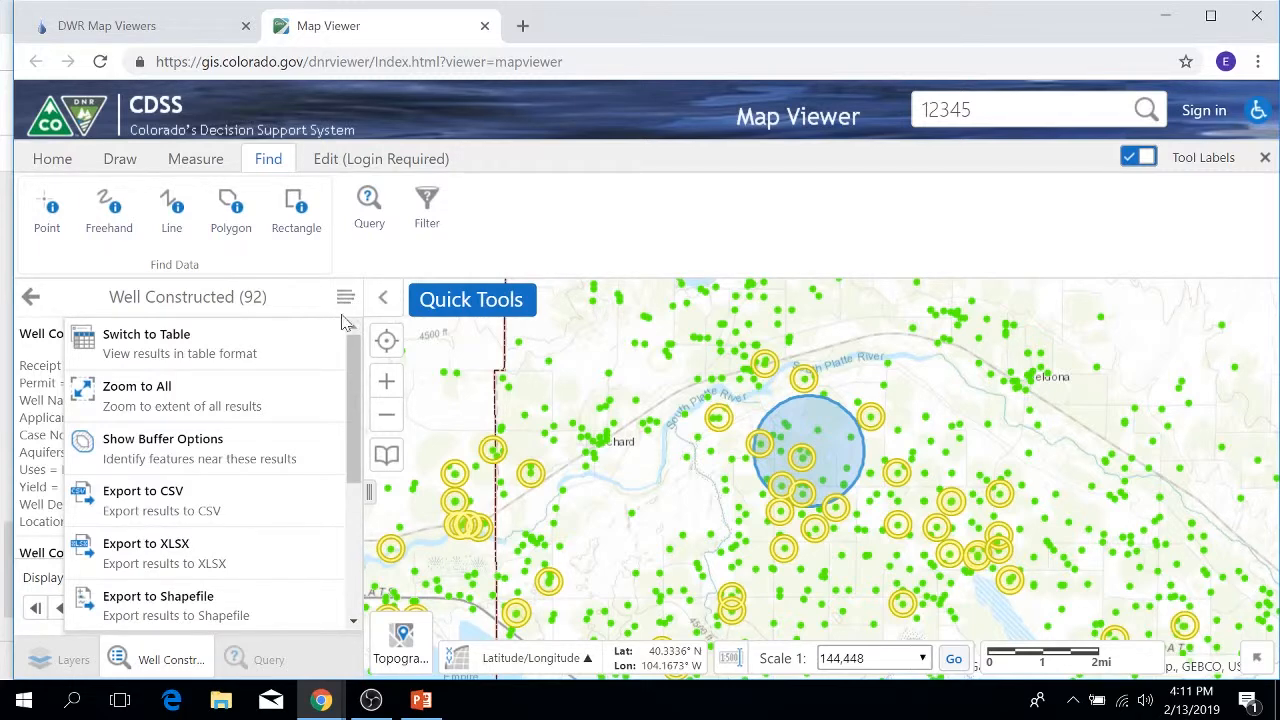
left_click(30, 297)
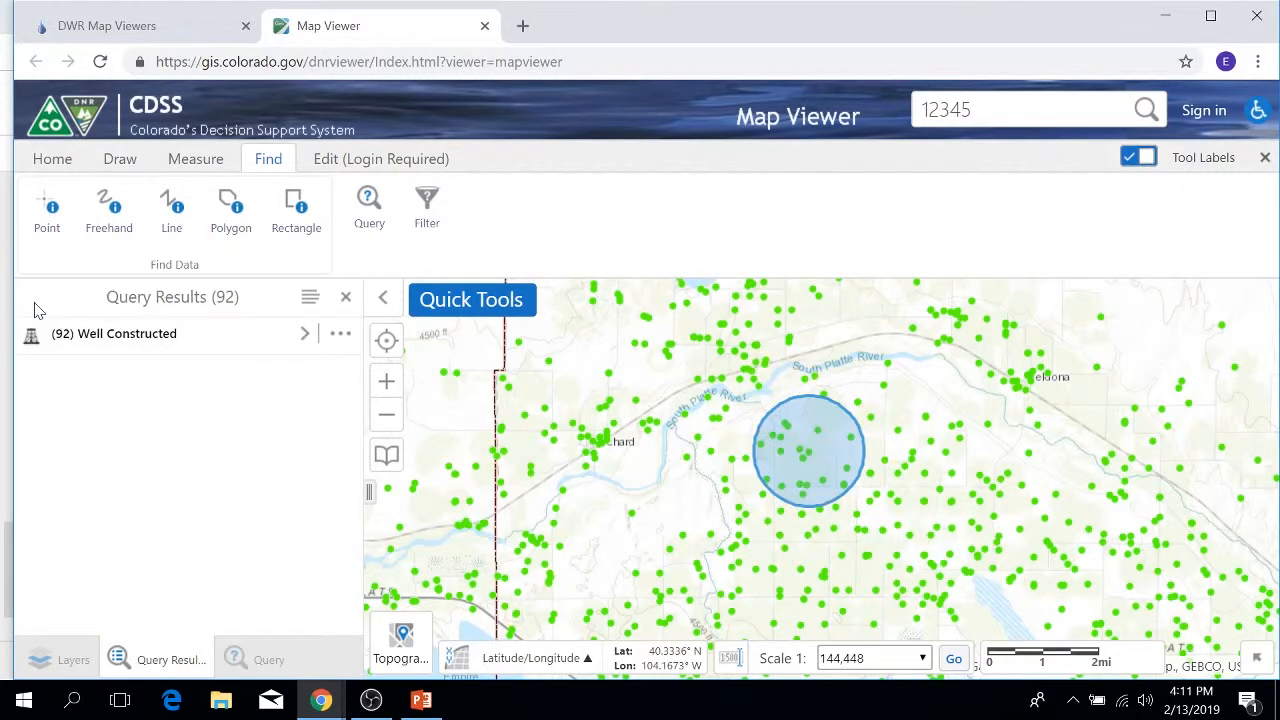
left_click(347, 298)
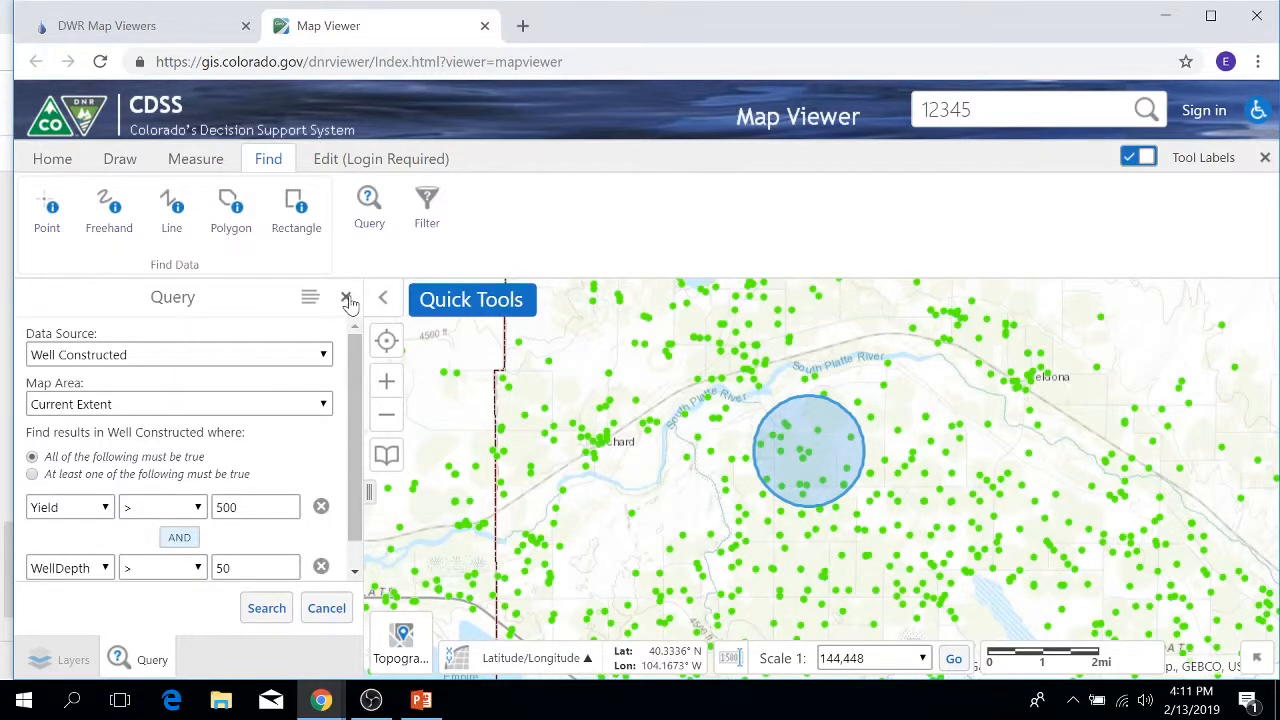
left_click(347, 298)
left_click(427, 212)
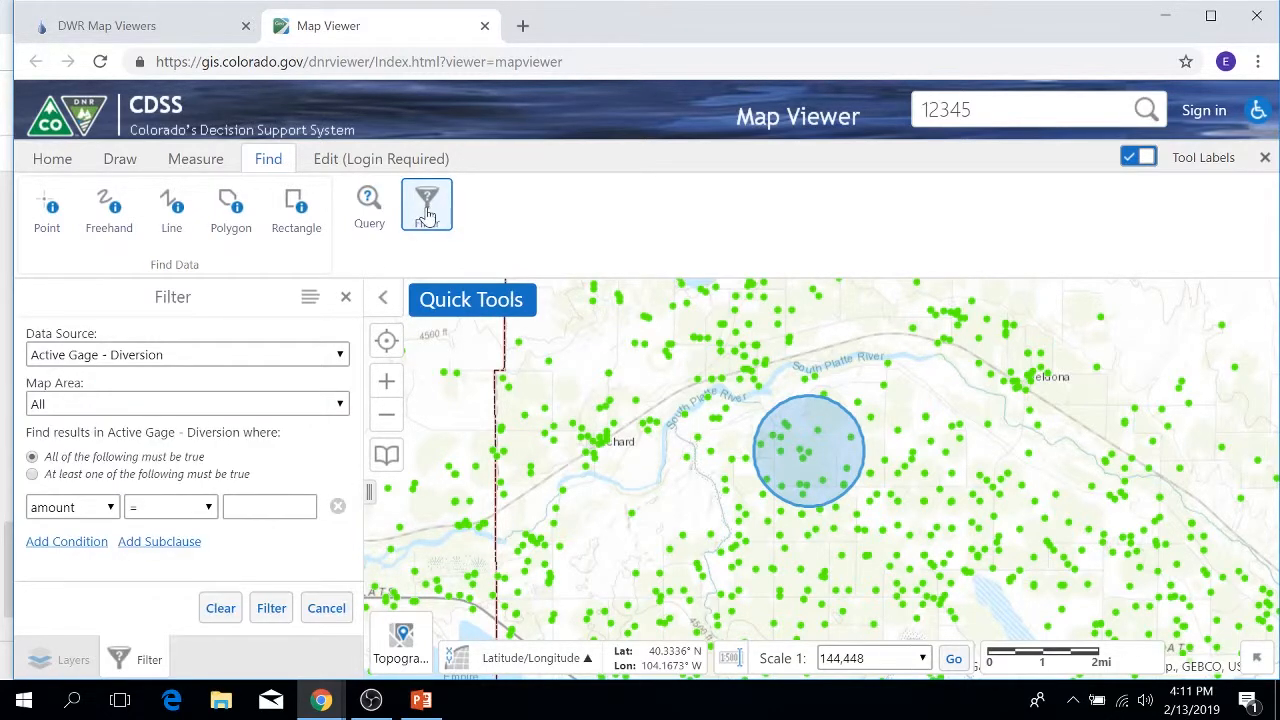
Step: Target the filter at the Well Constructed layer, limited to the Current Extent
left_click(339, 356)
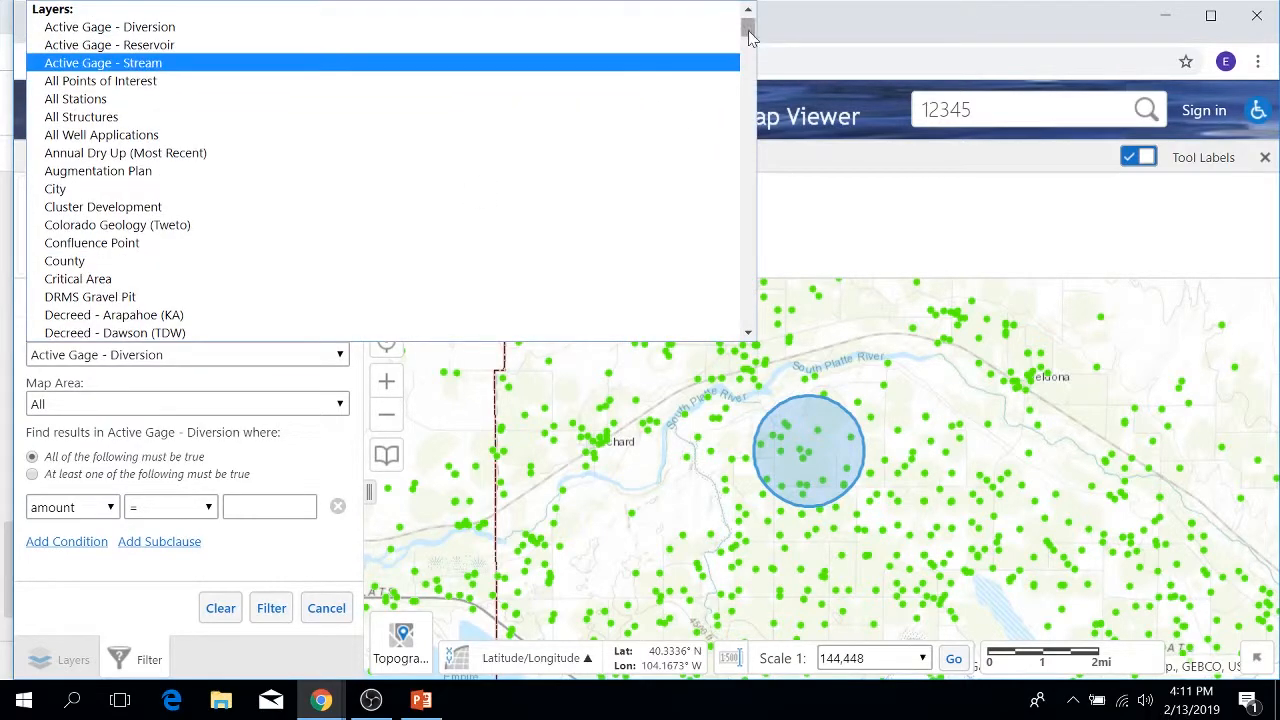
left_click_drag(748, 23, 748, 318)
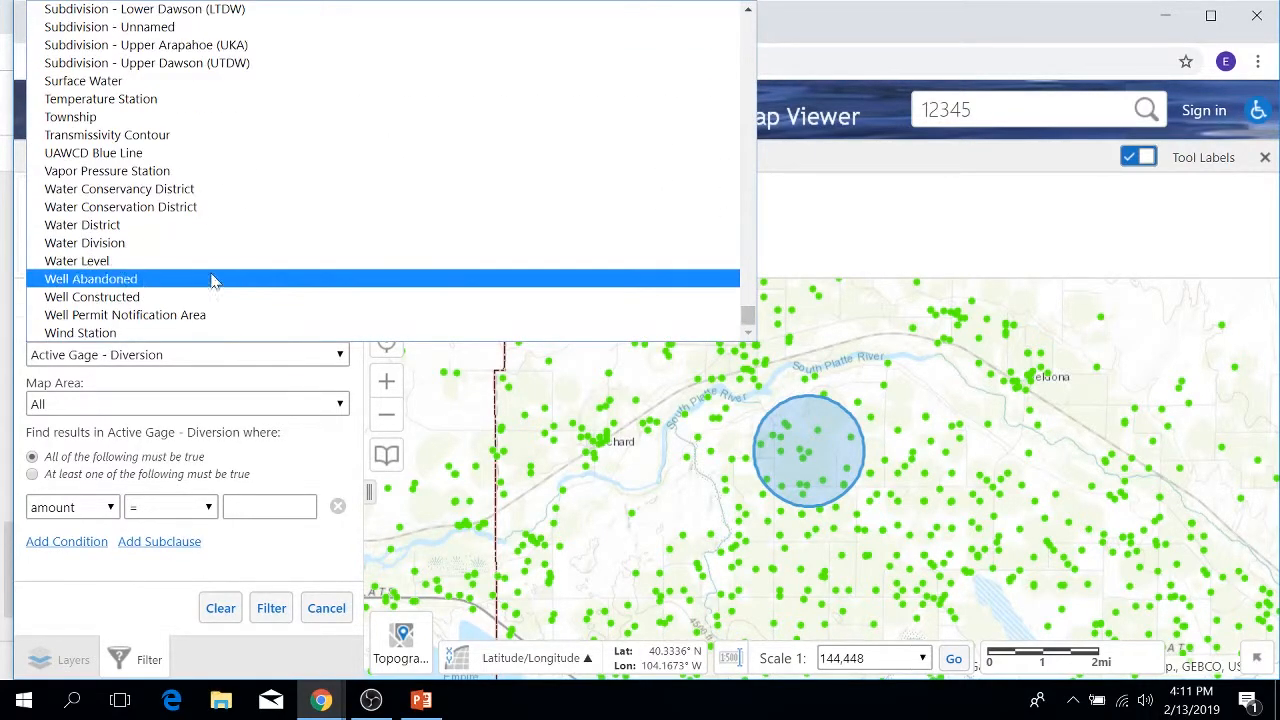
left_click(140, 297)
left_click(340, 405)
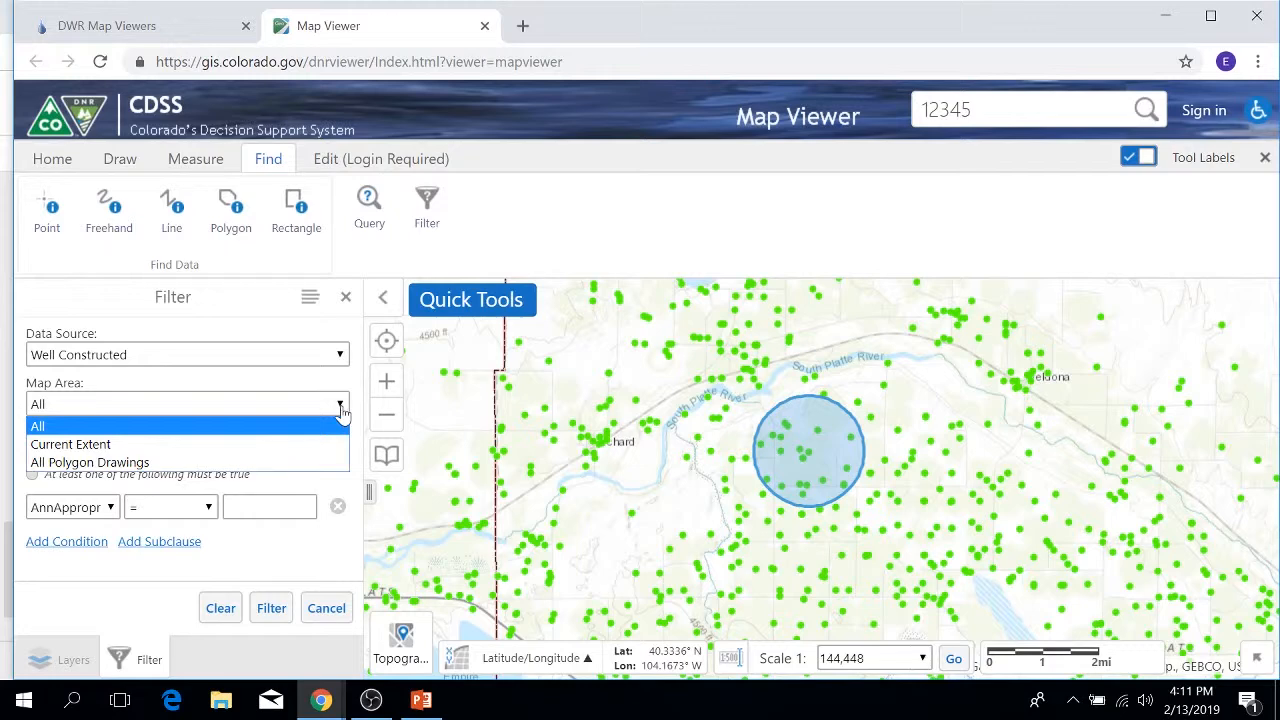
left_click(74, 444)
Step: Add the first filter condition: Yield greater than 500
left_click(103, 508)
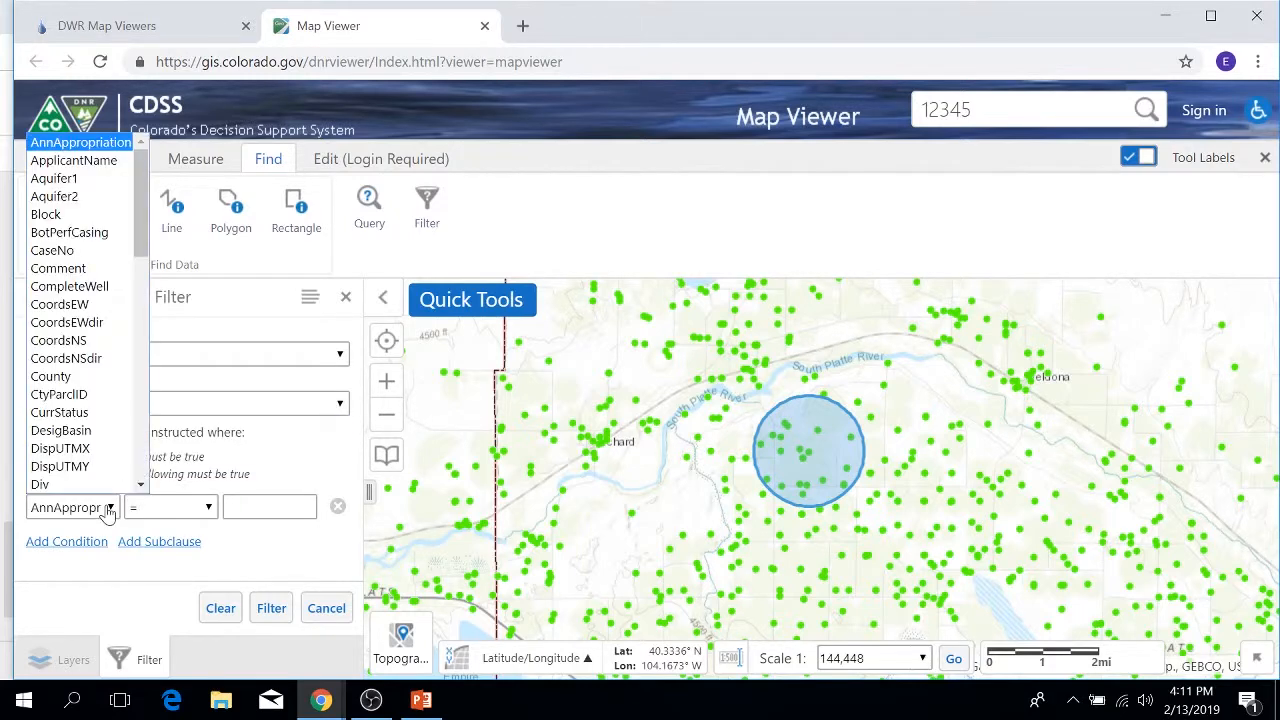
scroll(110, 466, "down", 10)
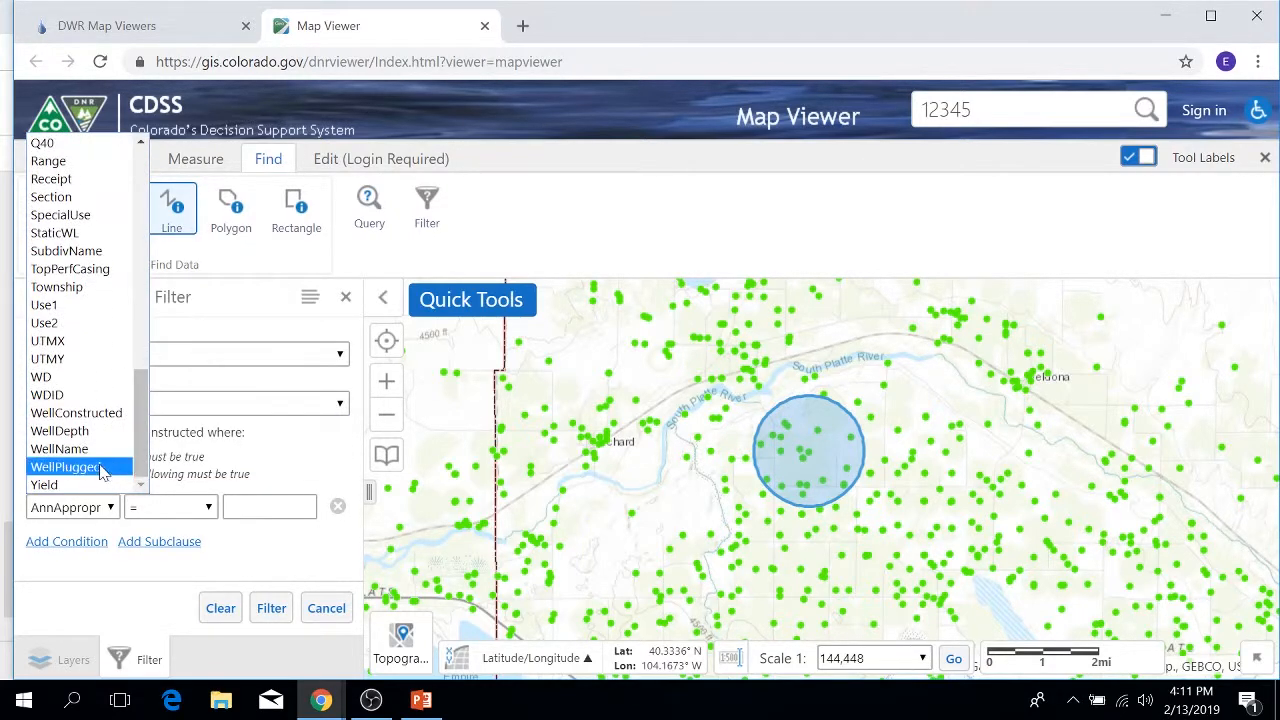
left_click(52, 485)
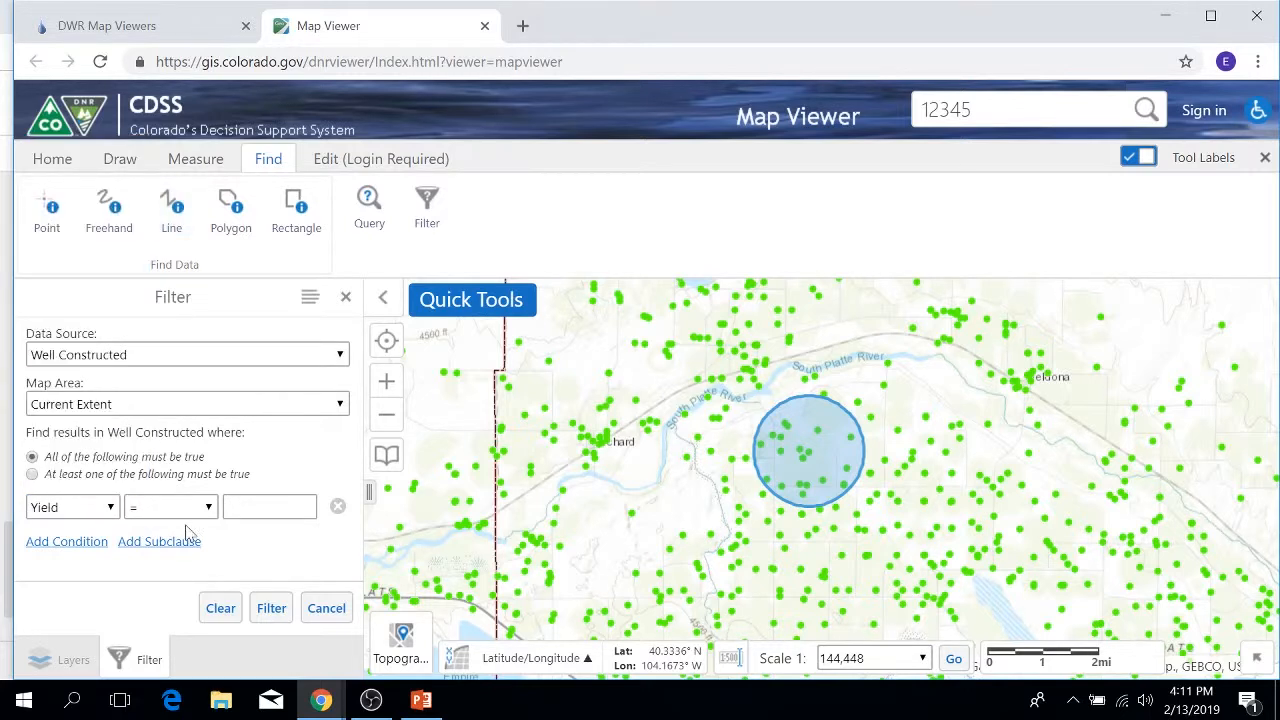
left_click(195, 509)
left_click(175, 590)
left_click(268, 507)
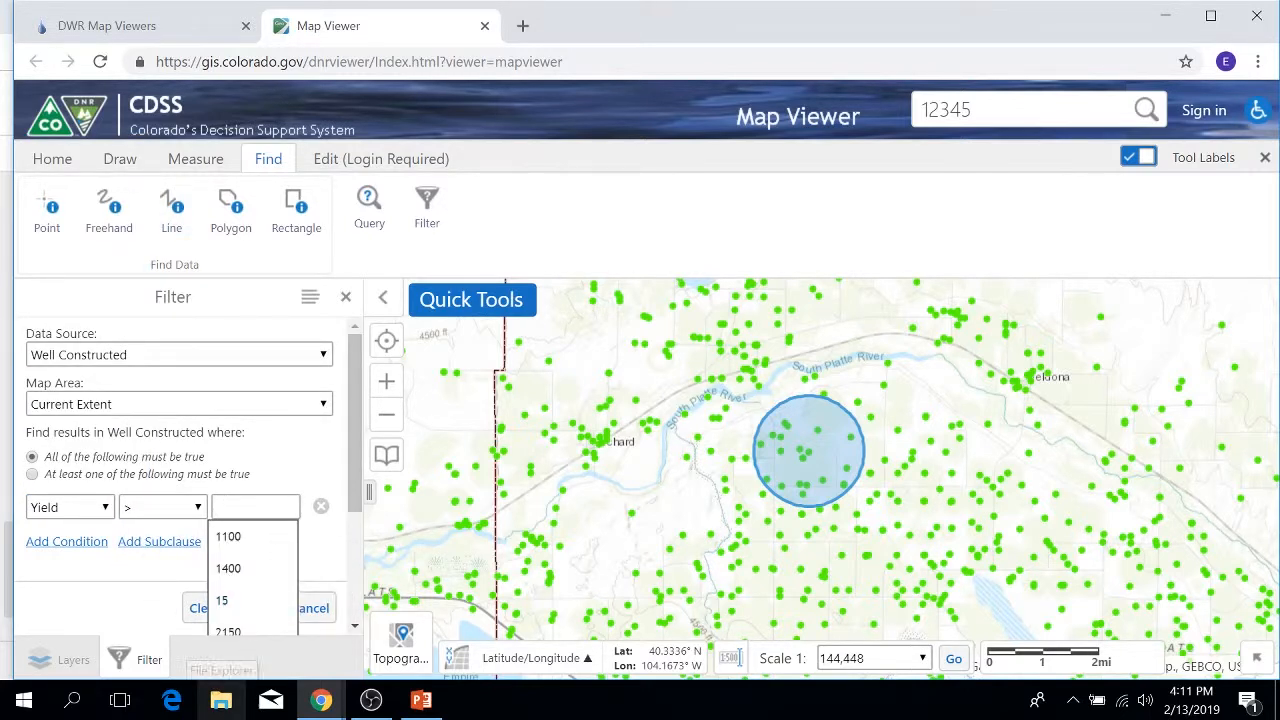
type("500")
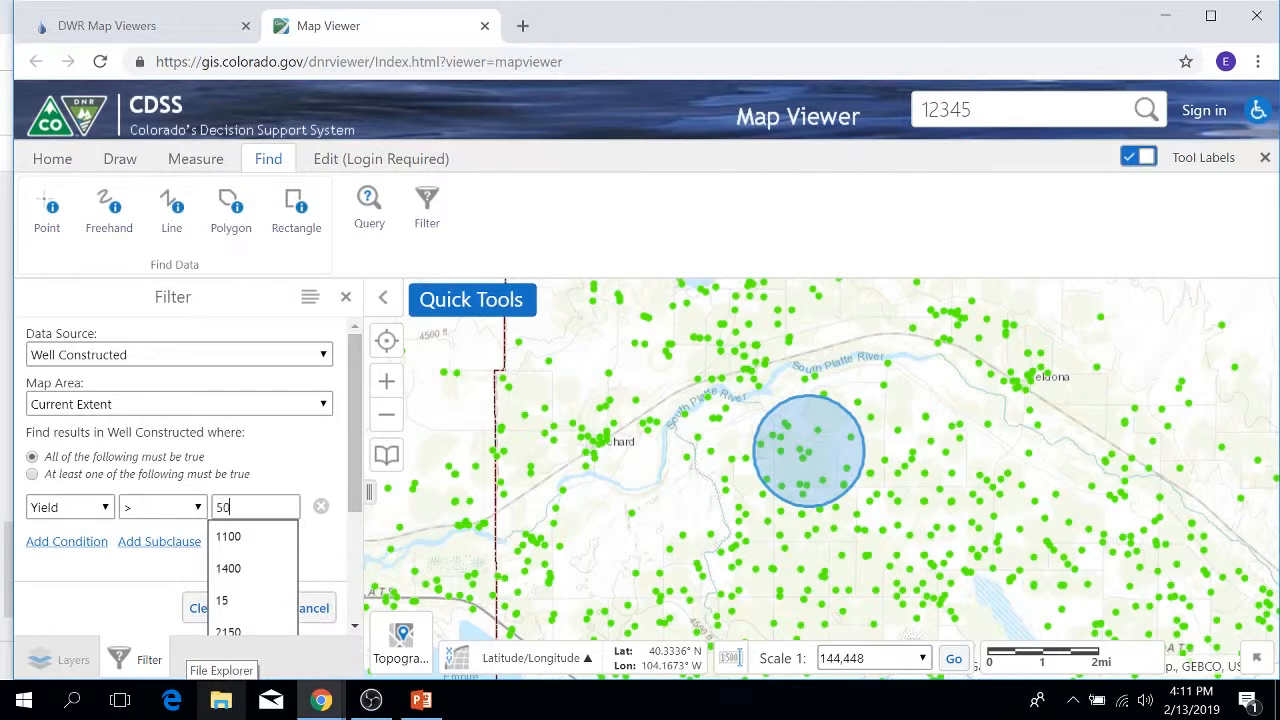
Step: Add a second condition, WellDepth greater than 50, and apply the filter
left_click(68, 542)
left_click(88, 570)
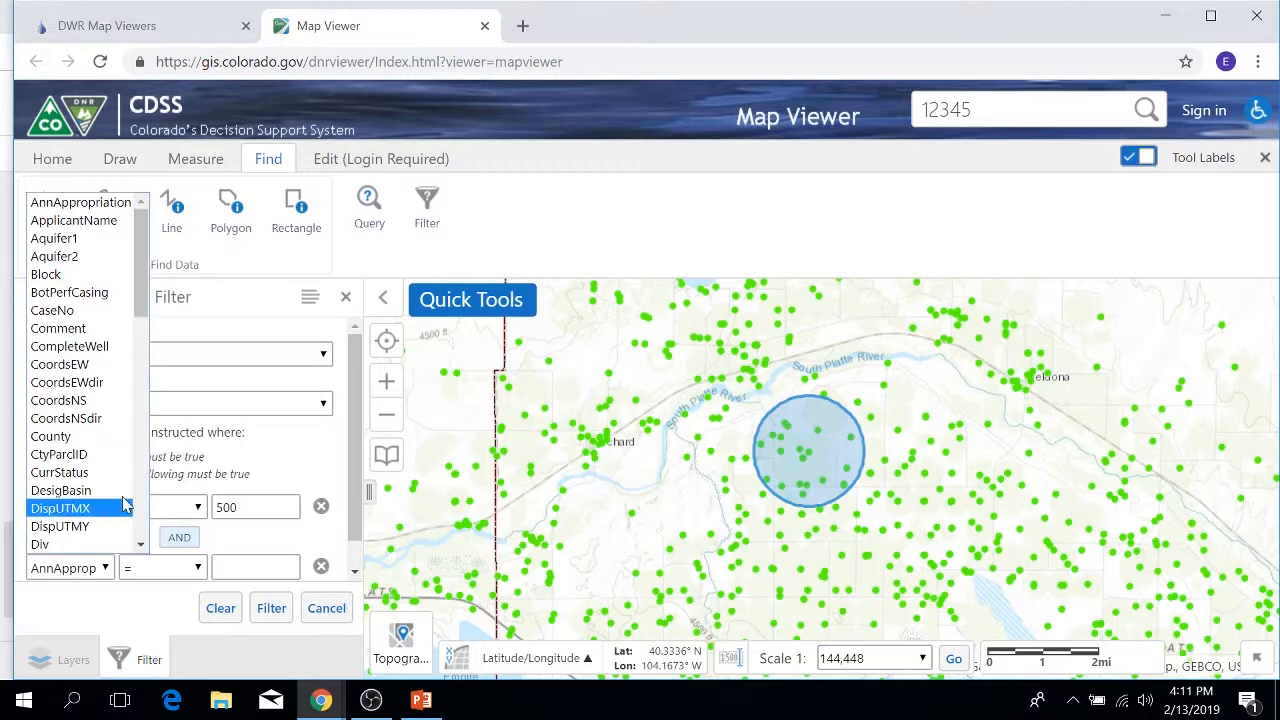
left_click_drag(140, 262, 127, 530)
scroll(100, 528, "down", 1)
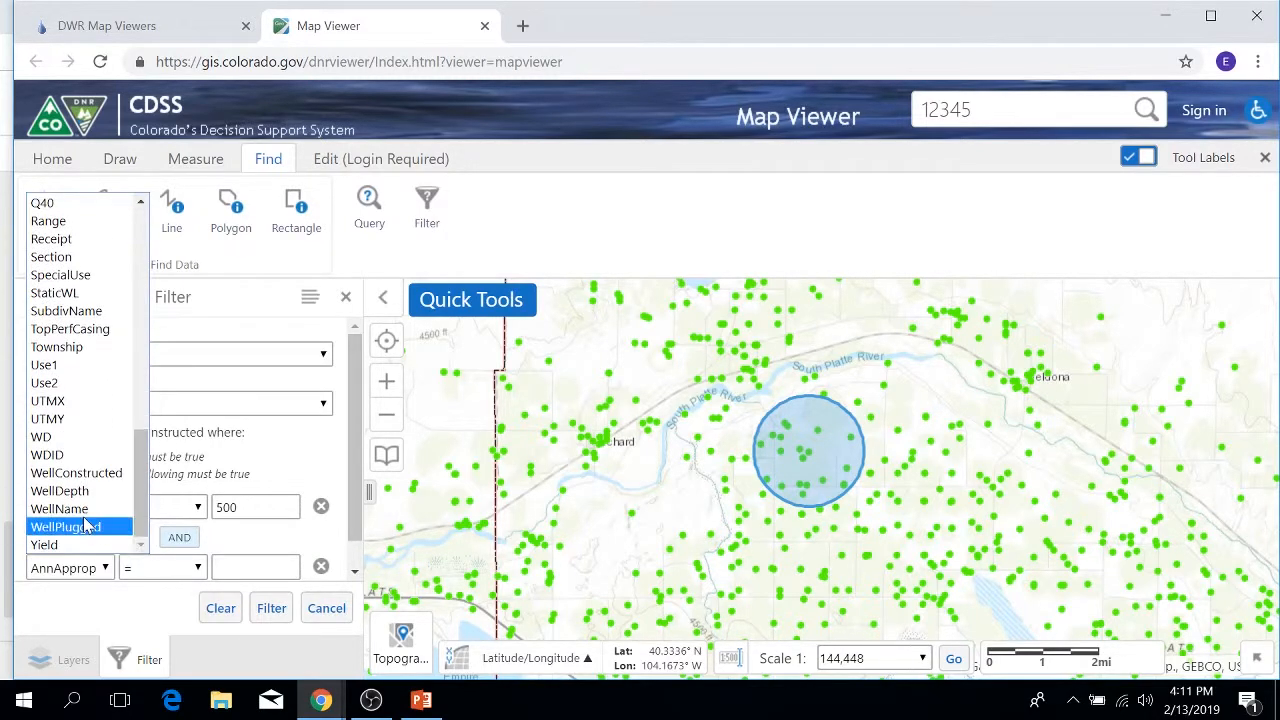
left_click(86, 490)
left_click(186, 574)
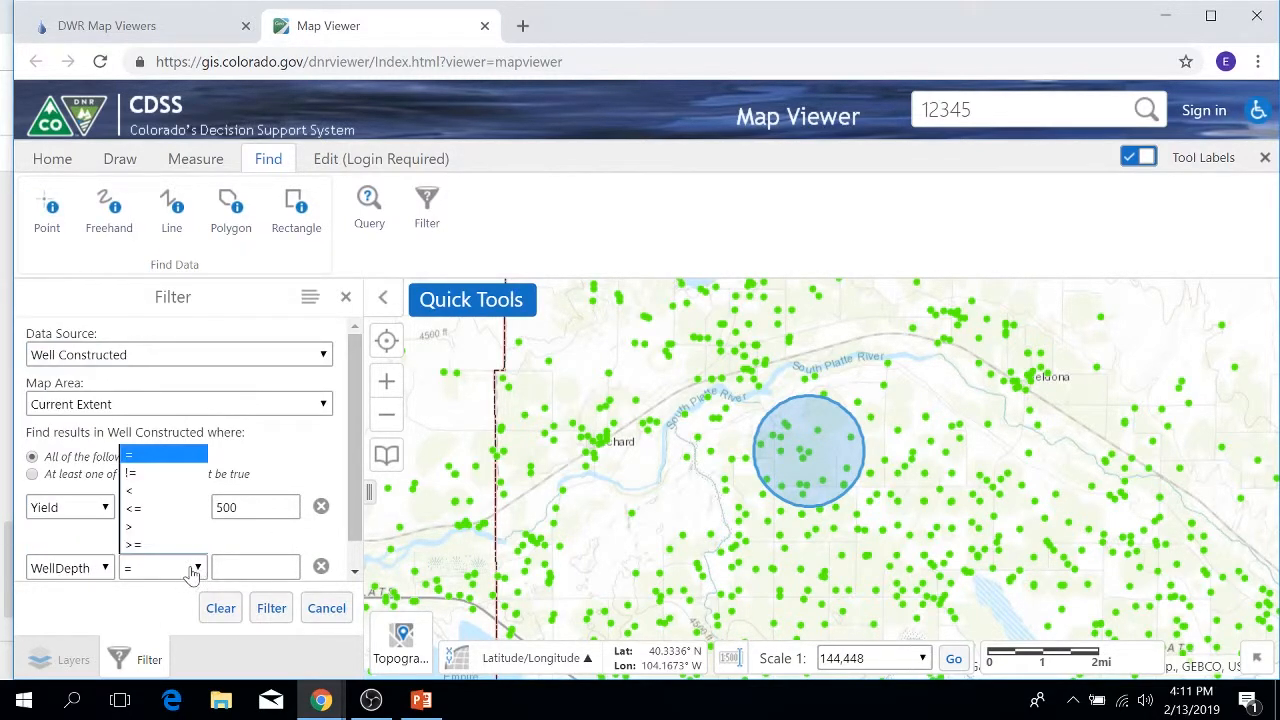
left_click(150, 524)
left_click(255, 567)
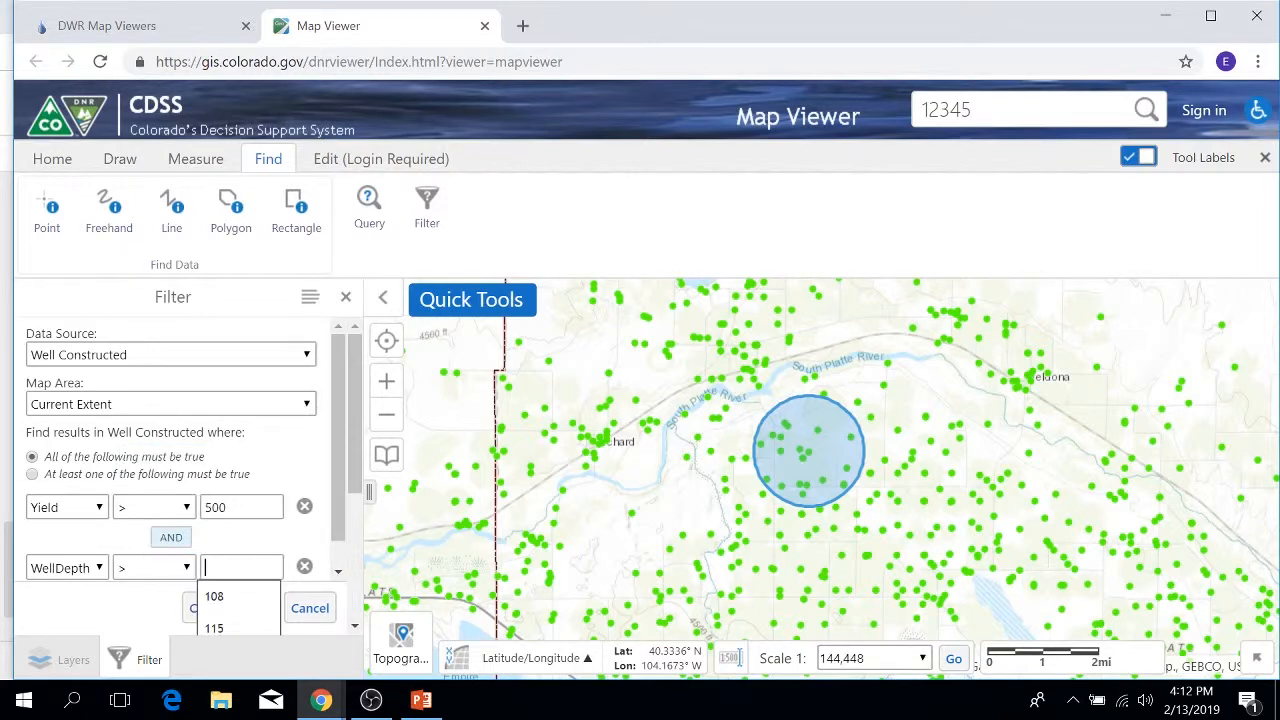
type("50")
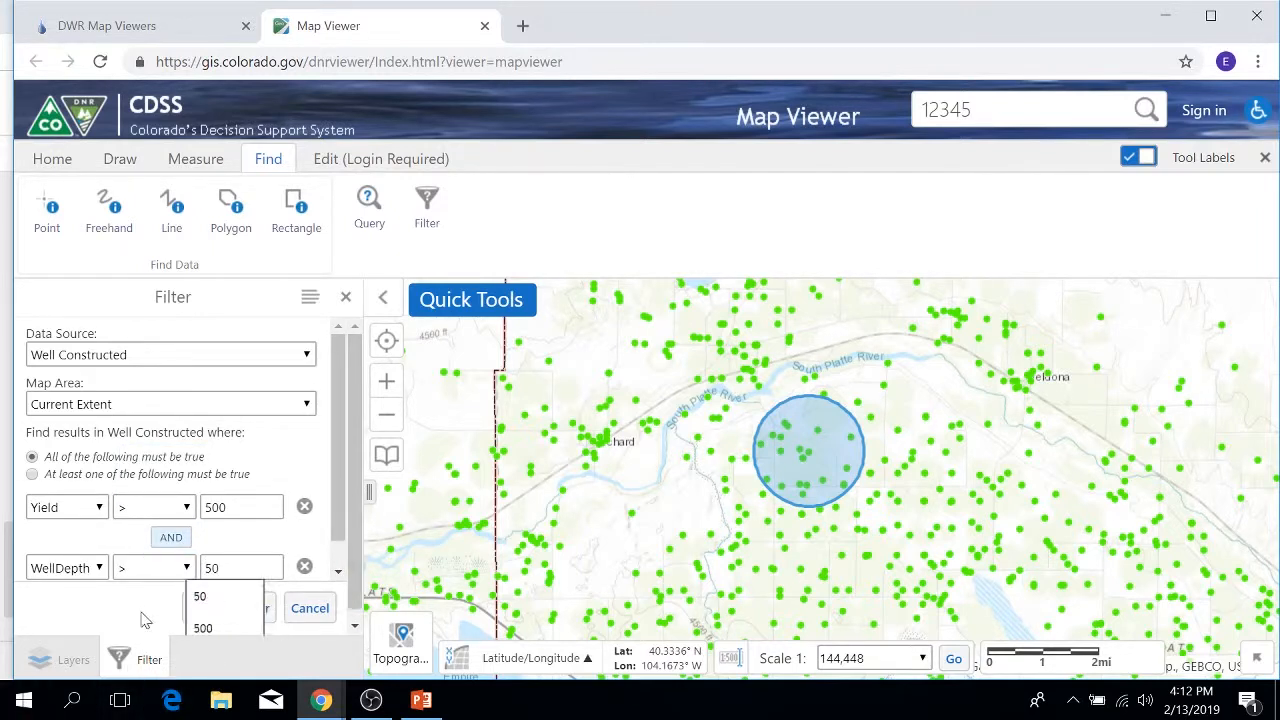
left_click(138, 608)
left_click(272, 608)
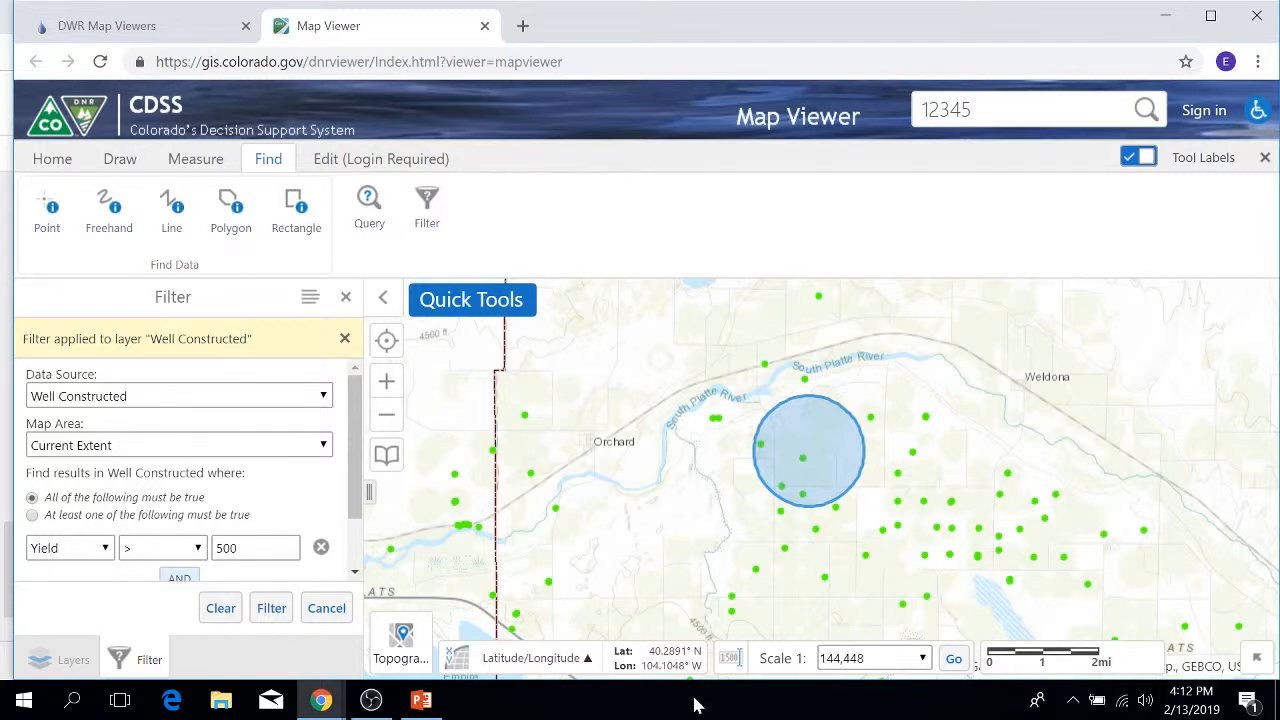
Step: Clear the filter, add a third condition of Use1 containing Irrigation, and reapply it
left_click(222, 610)
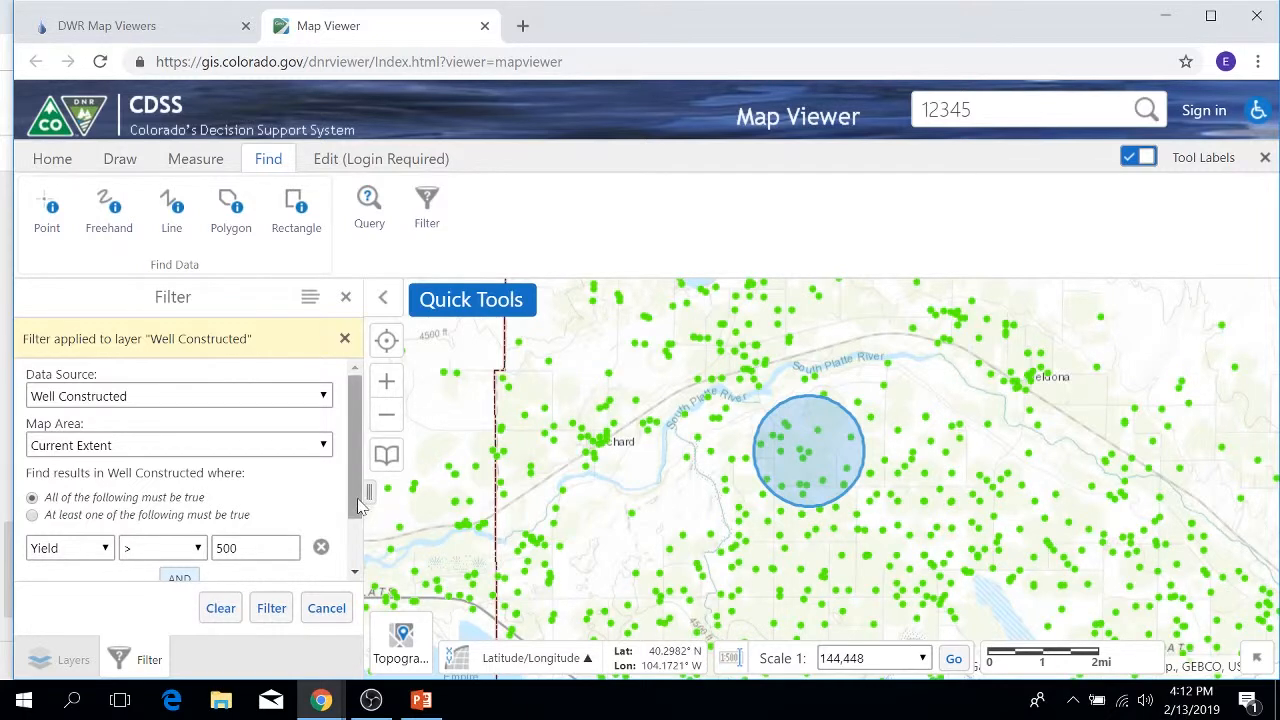
scroll(115, 575, "down", 2)
left_click(47, 573)
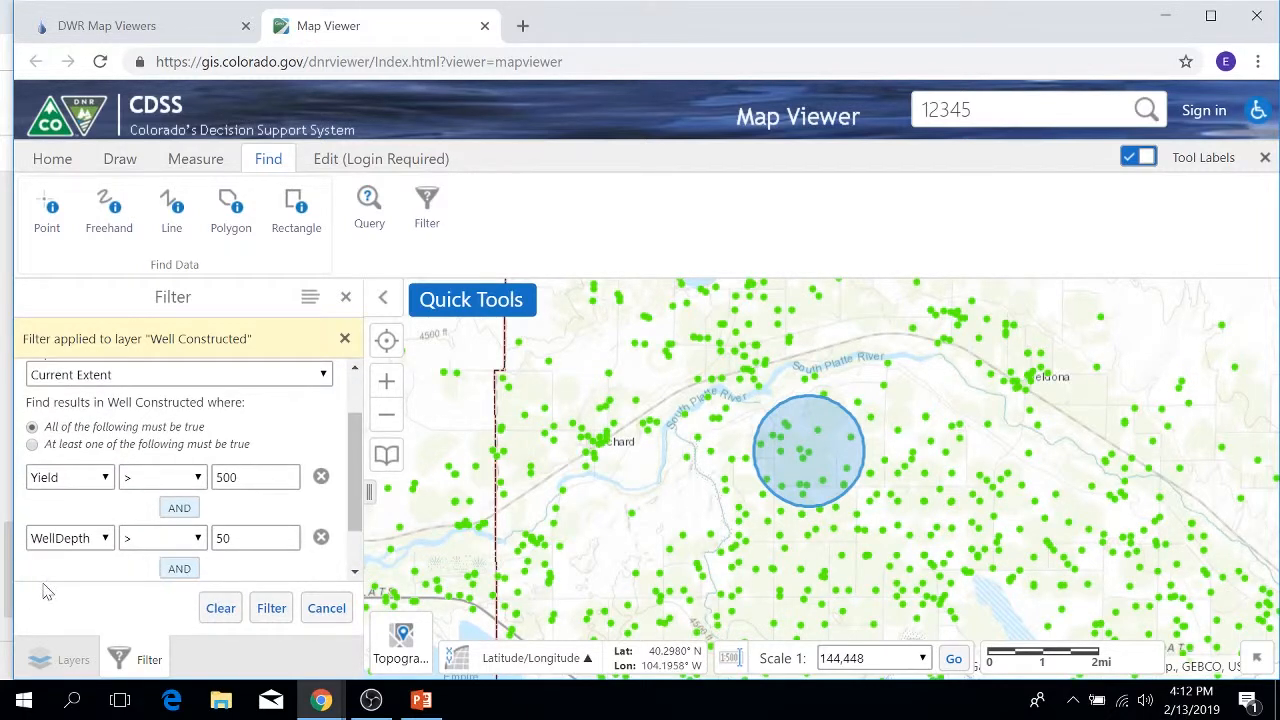
left_click_drag(356, 482, 360, 545)
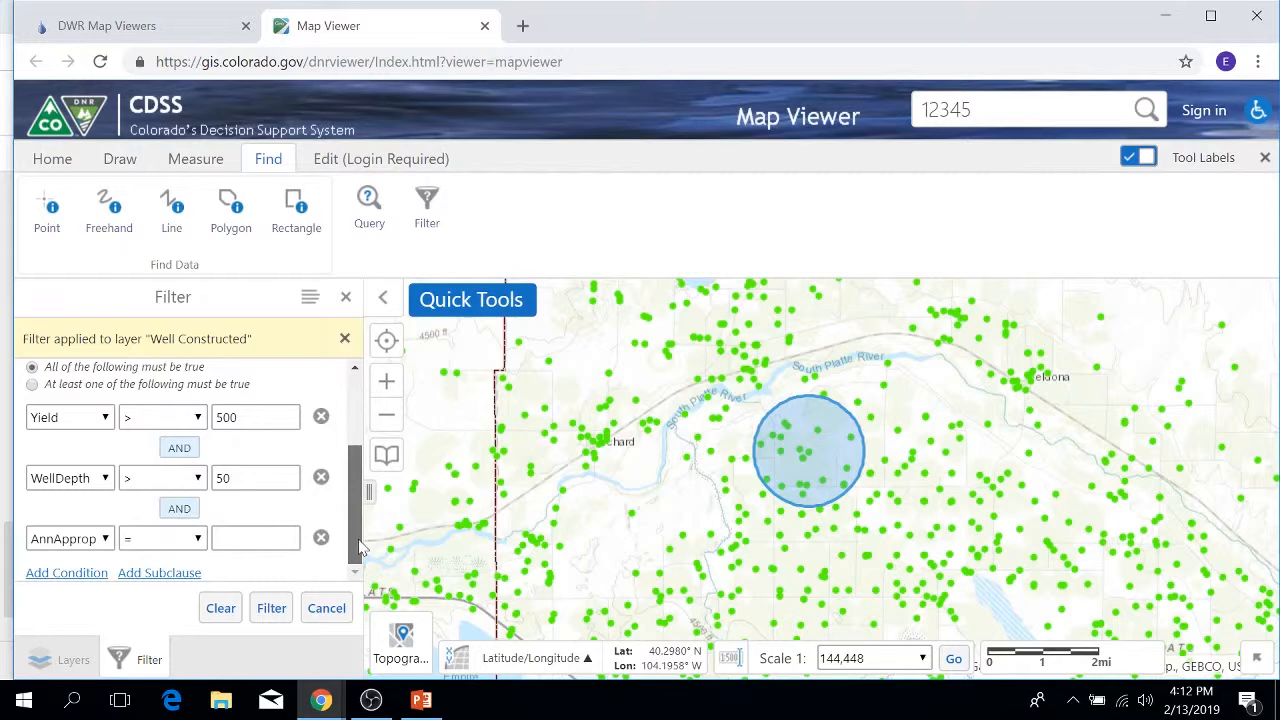
left_click(66, 541)
left_click_drag(144, 241, 147, 434)
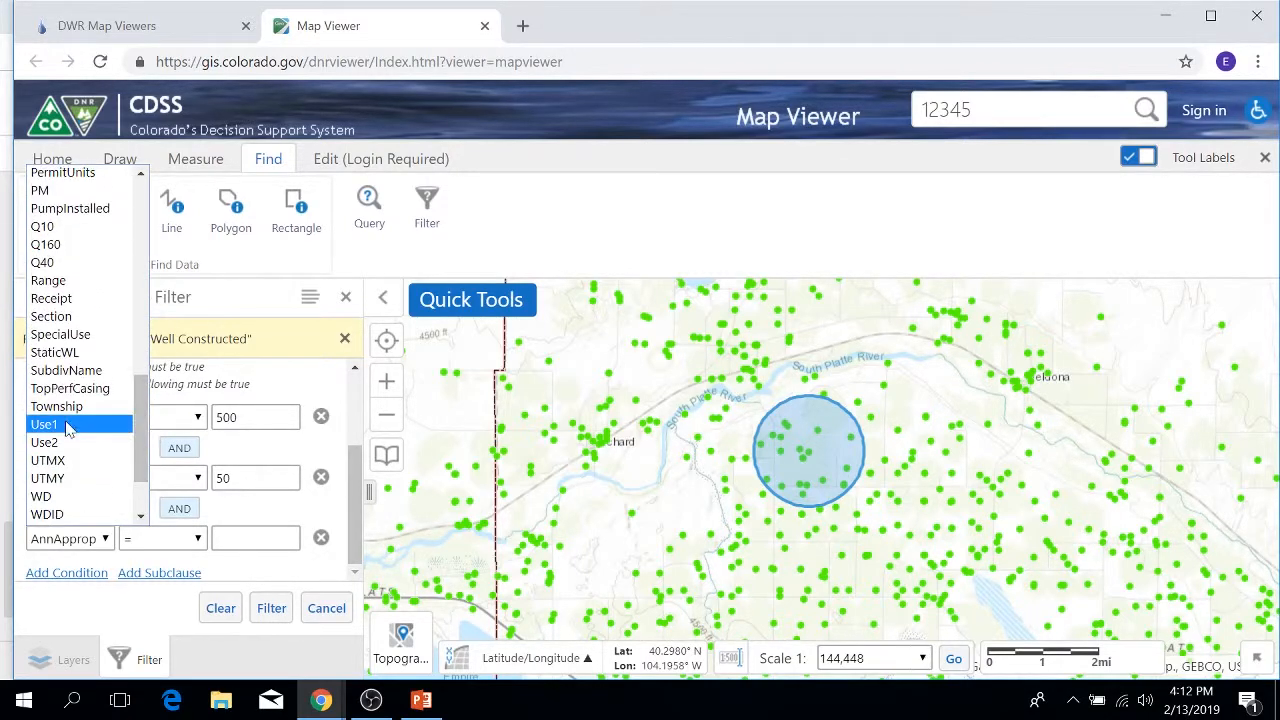
left_click(122, 428)
left_click(230, 538)
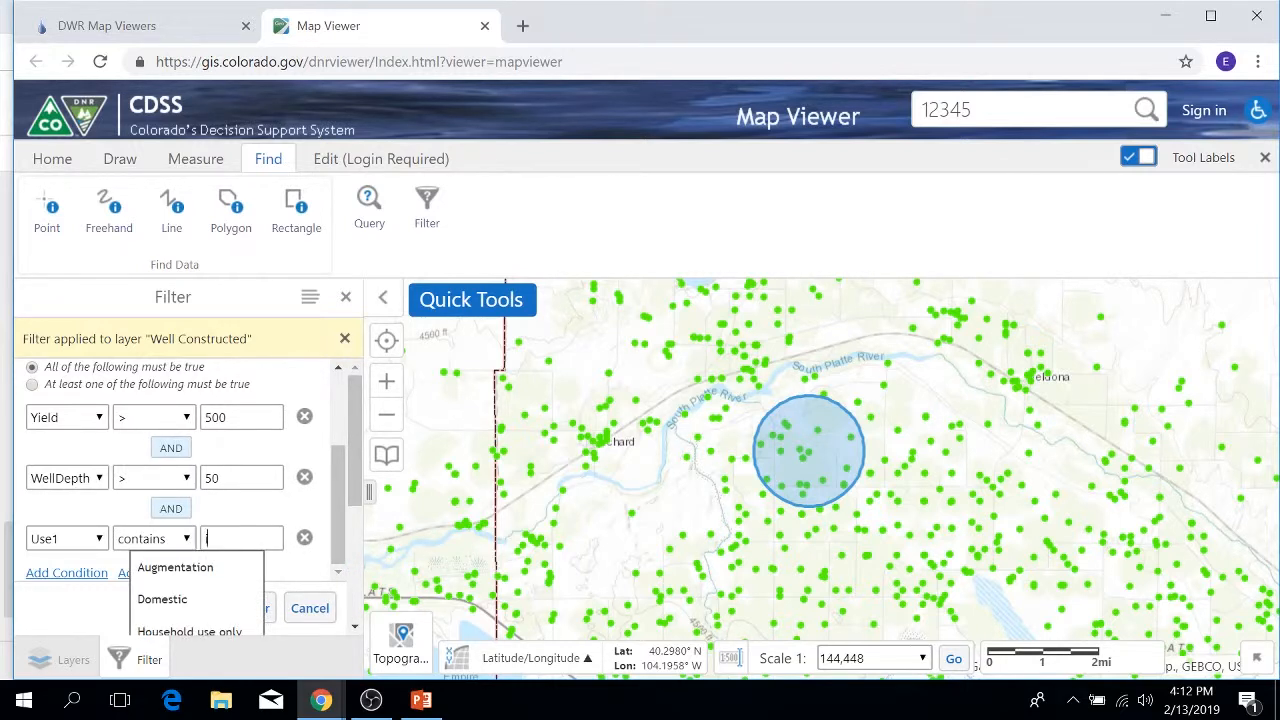
type("I")
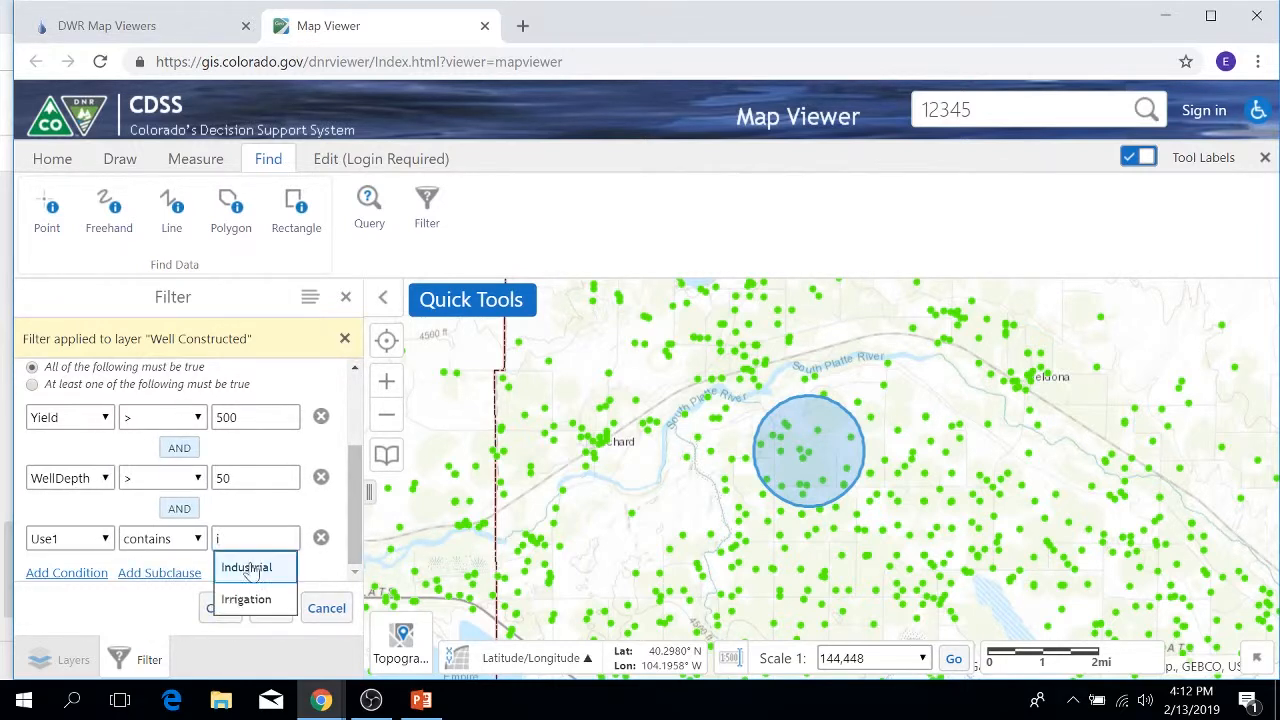
left_click(248, 604)
left_click(258, 608)
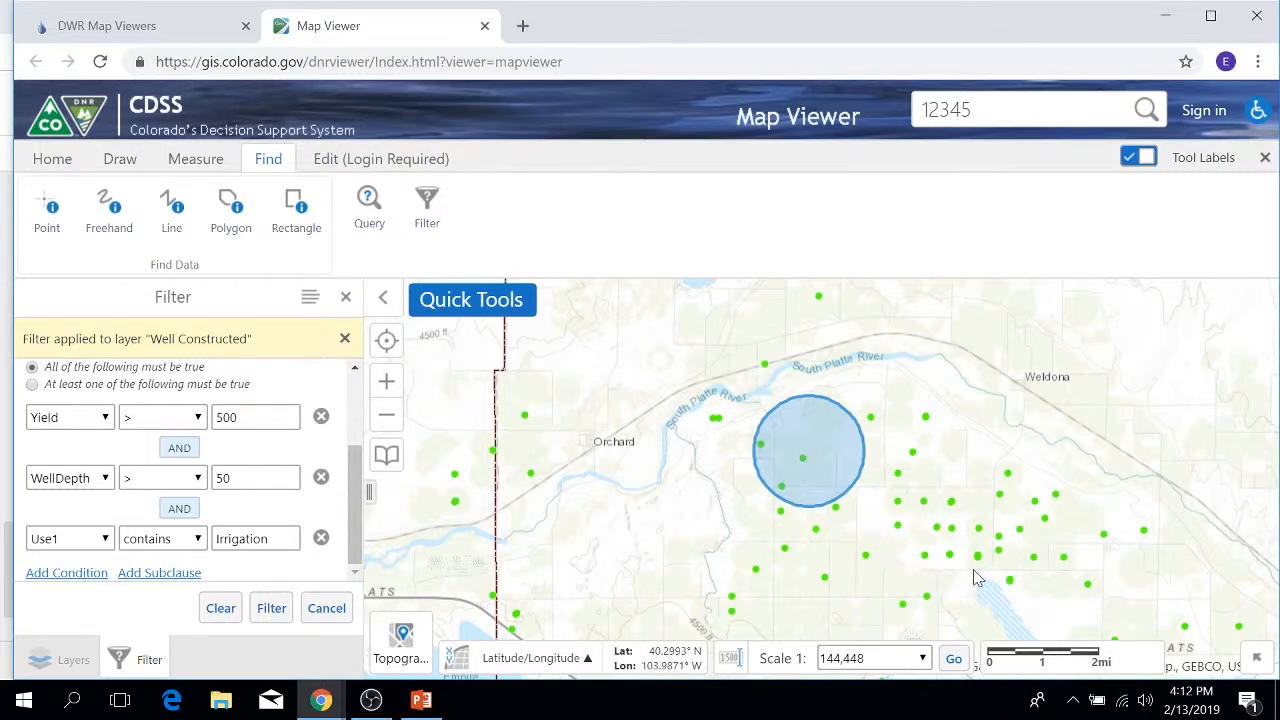
Step: Turn on the PLSS layer in the layer list
left_click(40, 658)
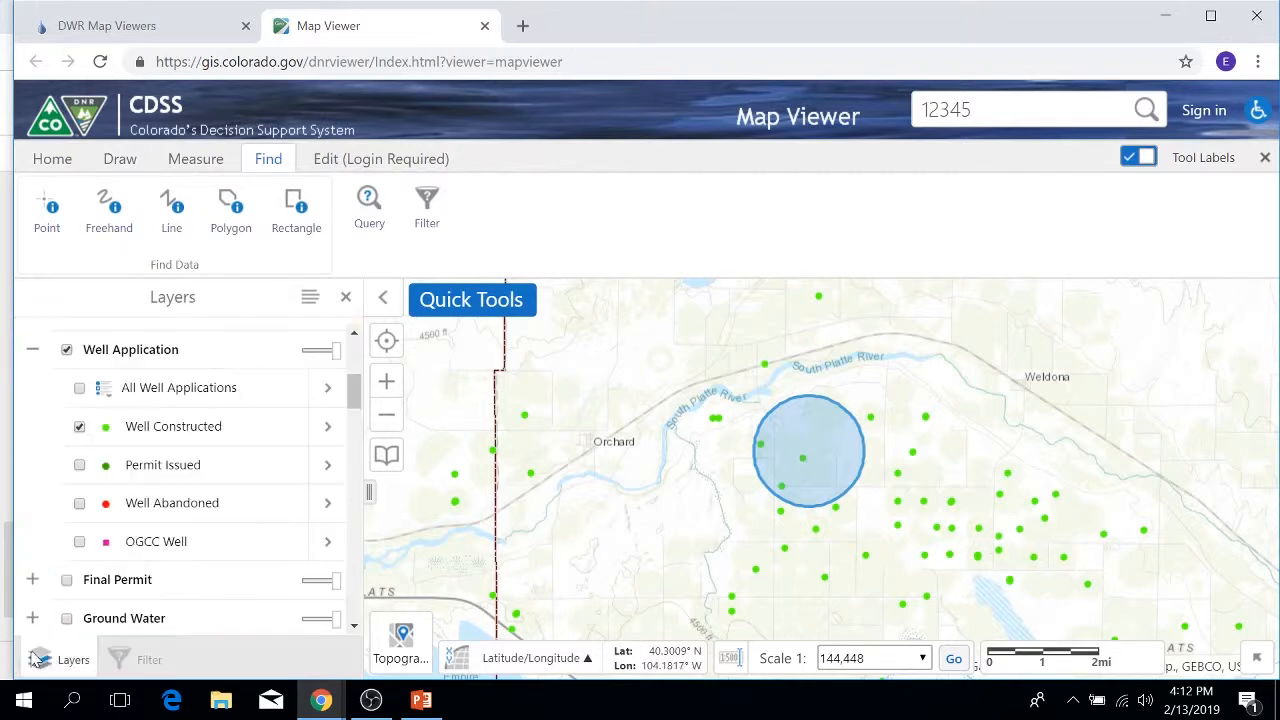
scroll(231, 514, "down", 5)
scroll(231, 514, "down", 6)
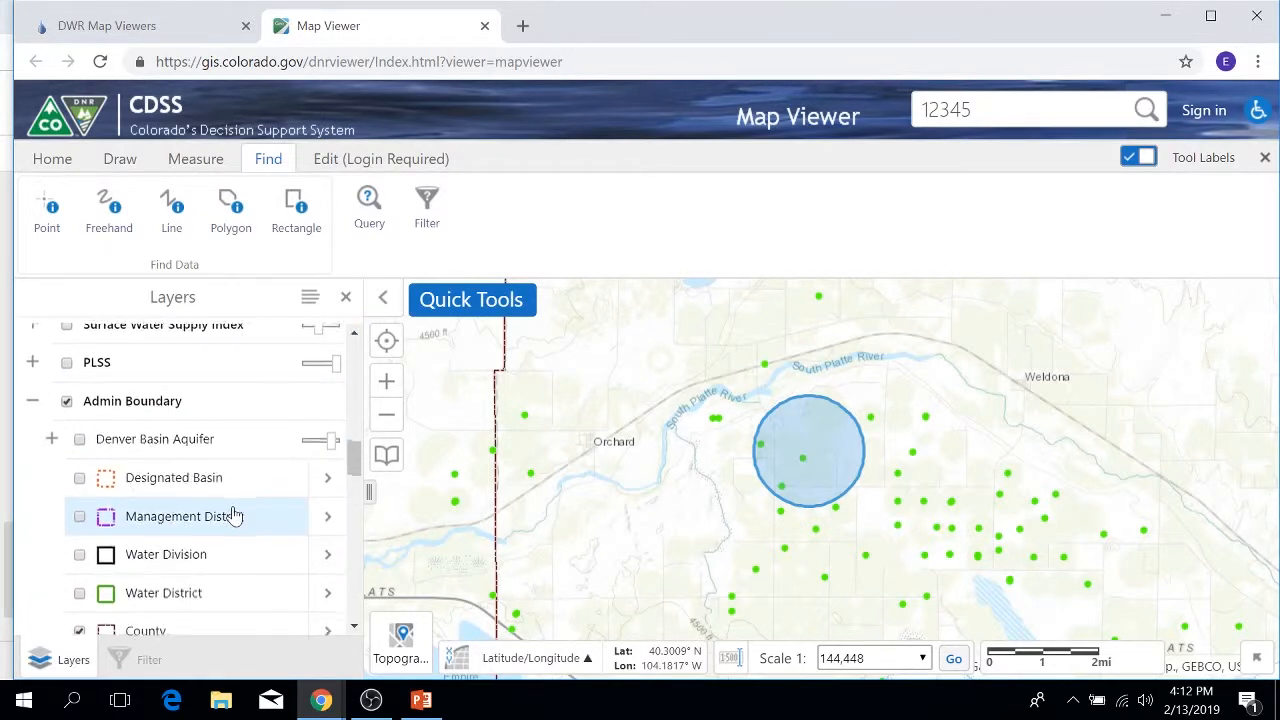
scroll(233, 515, "up", 4)
scroll(235, 517, "up", 3)
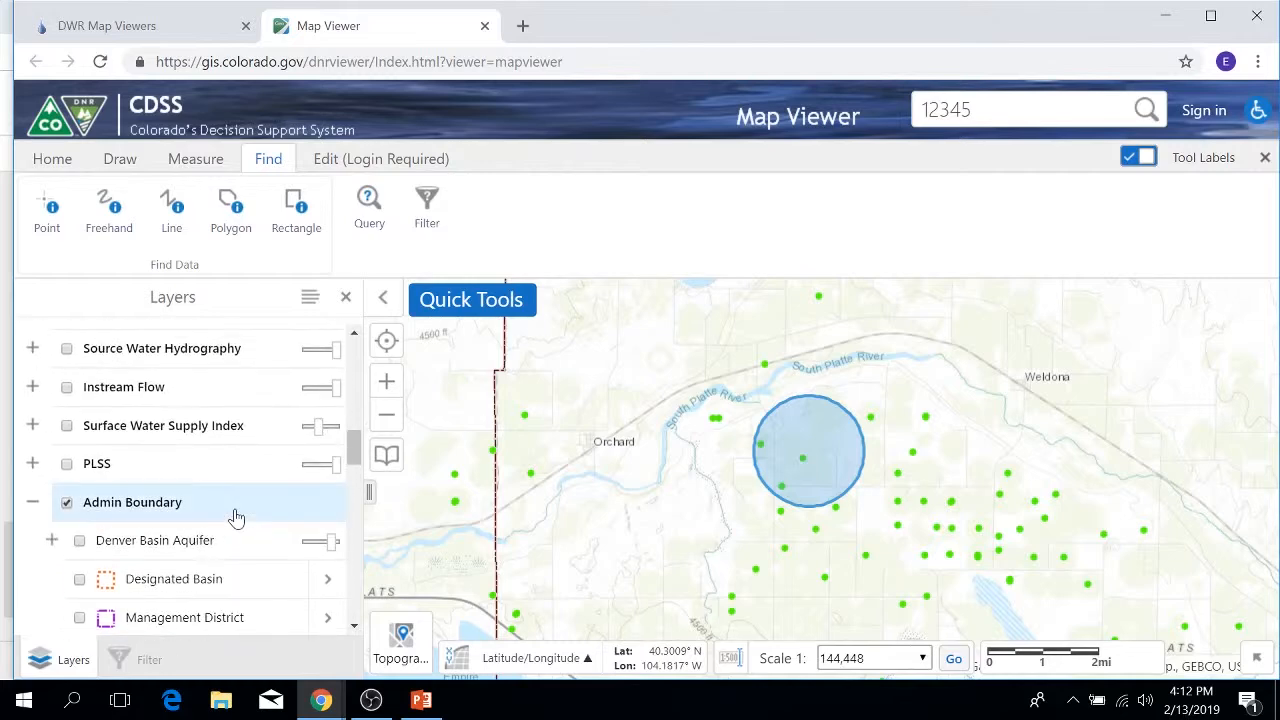
left_click(66, 463)
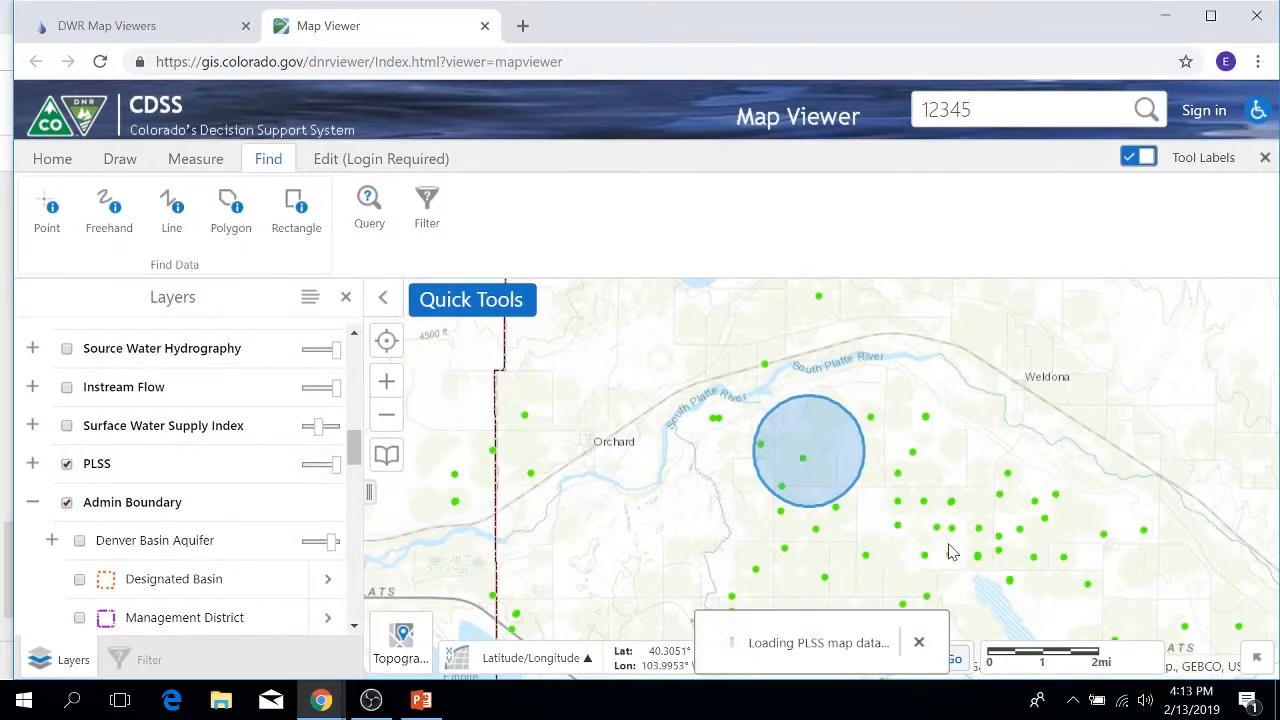
Step: Zoom in around T4.0N R59.0W and switch identify to Rectangle mode
scroll(958, 545, "up", 3)
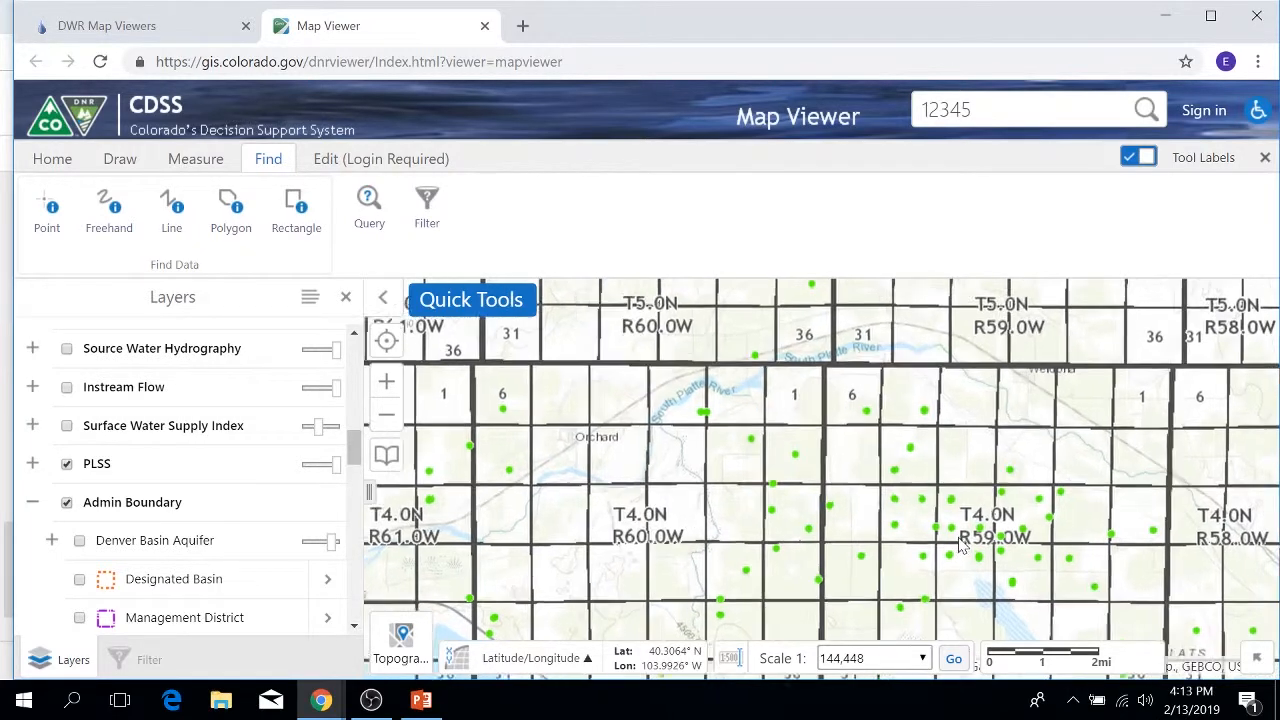
scroll(958, 545, "down", 1)
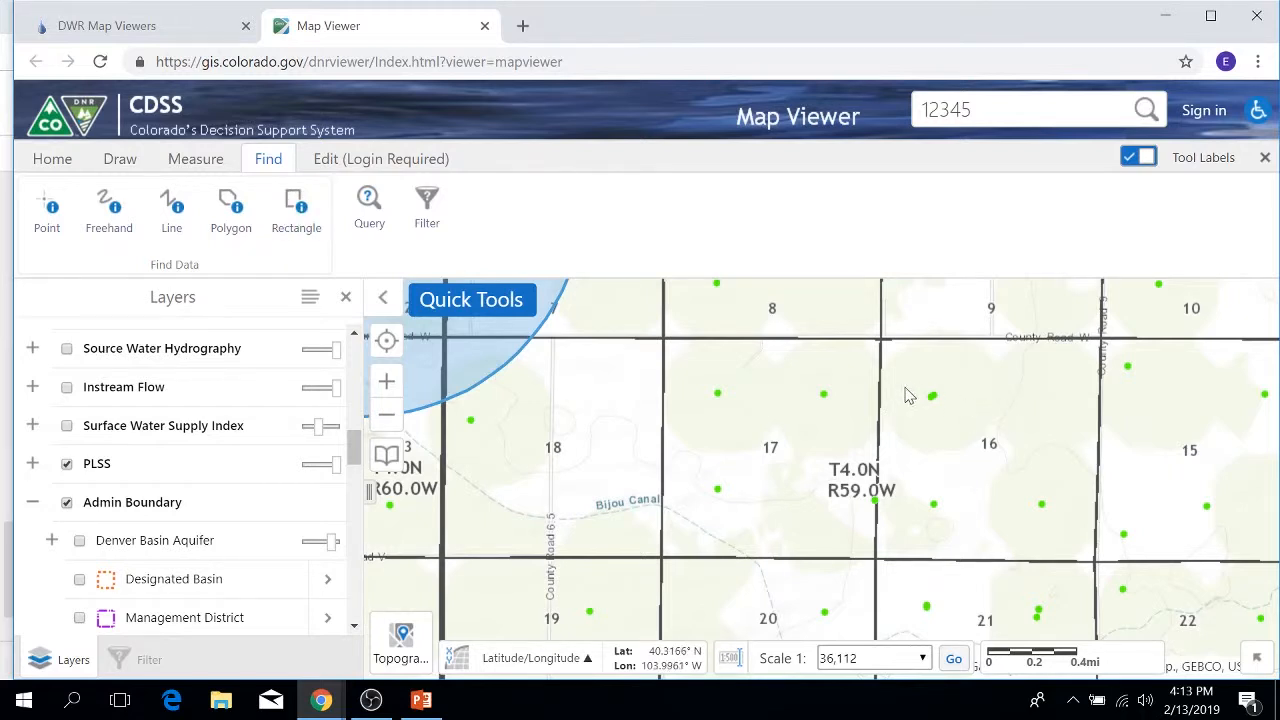
left_click_drag(911, 397, 1074, 553)
left_click(296, 210)
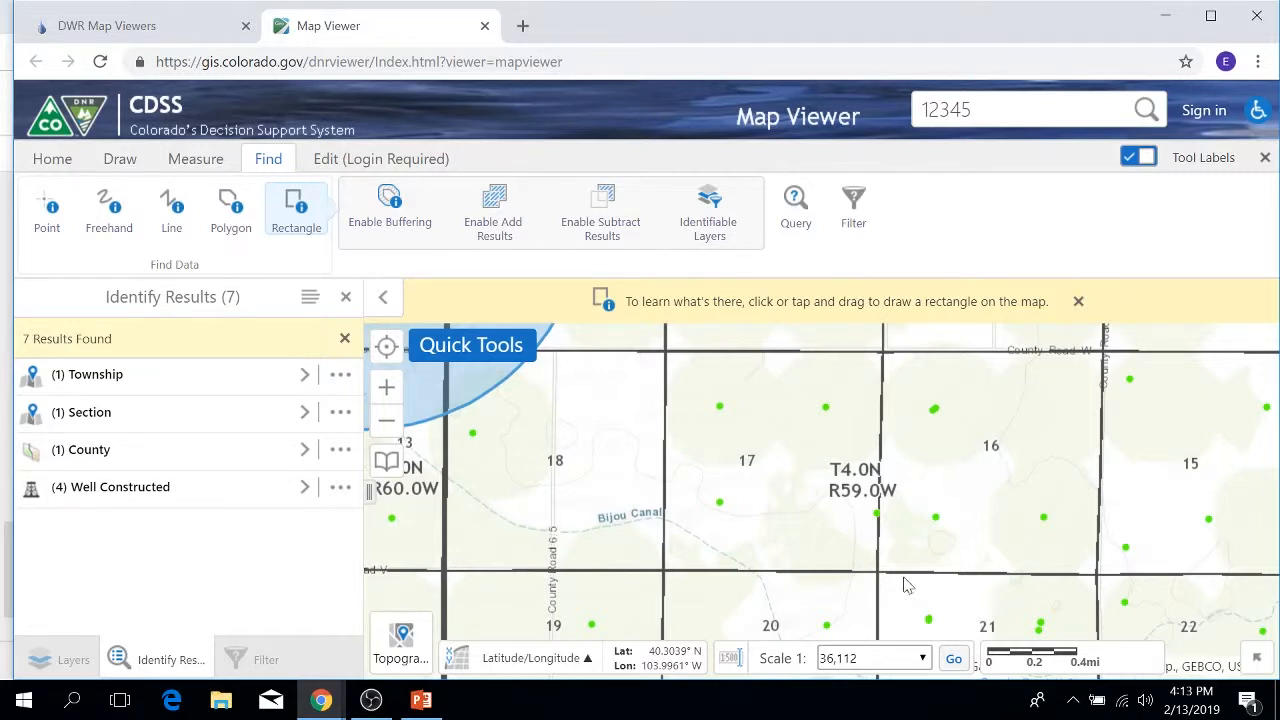
Step: Close the Identify Results panel, turn off Tool Labels on Home, and dismiss the rectangle hint
left_click(328, 160)
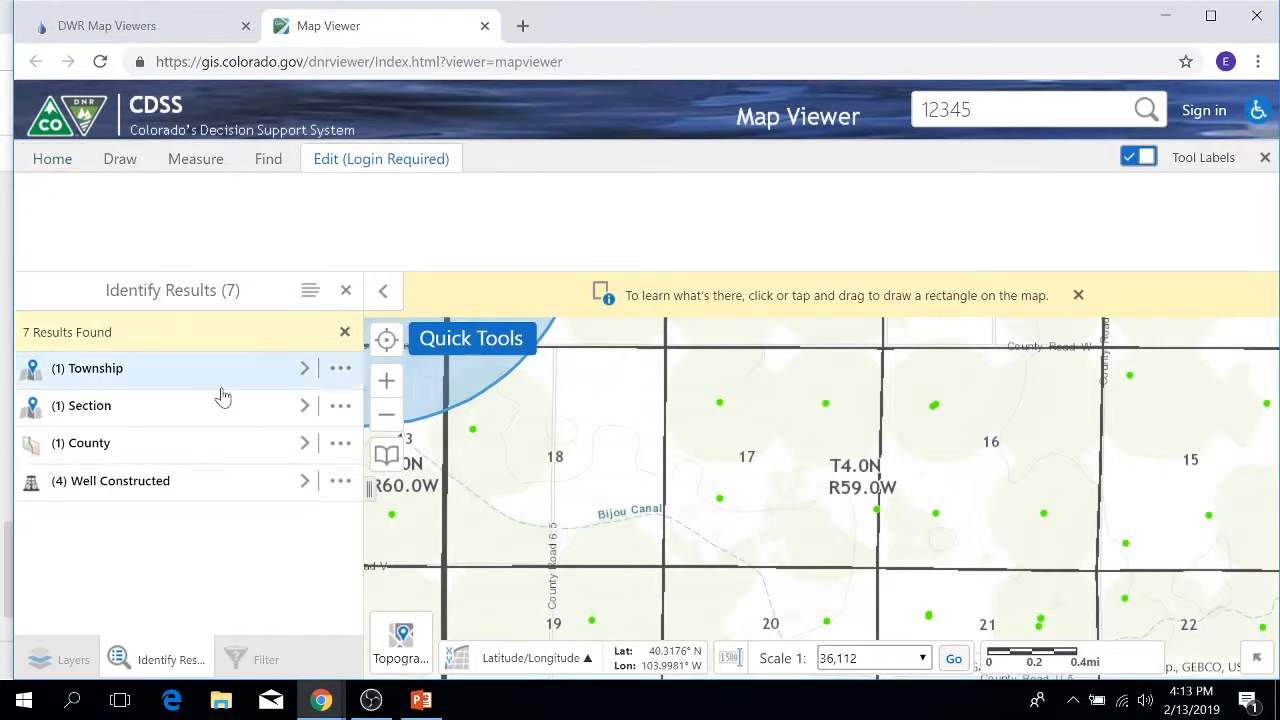
left_click(346, 291)
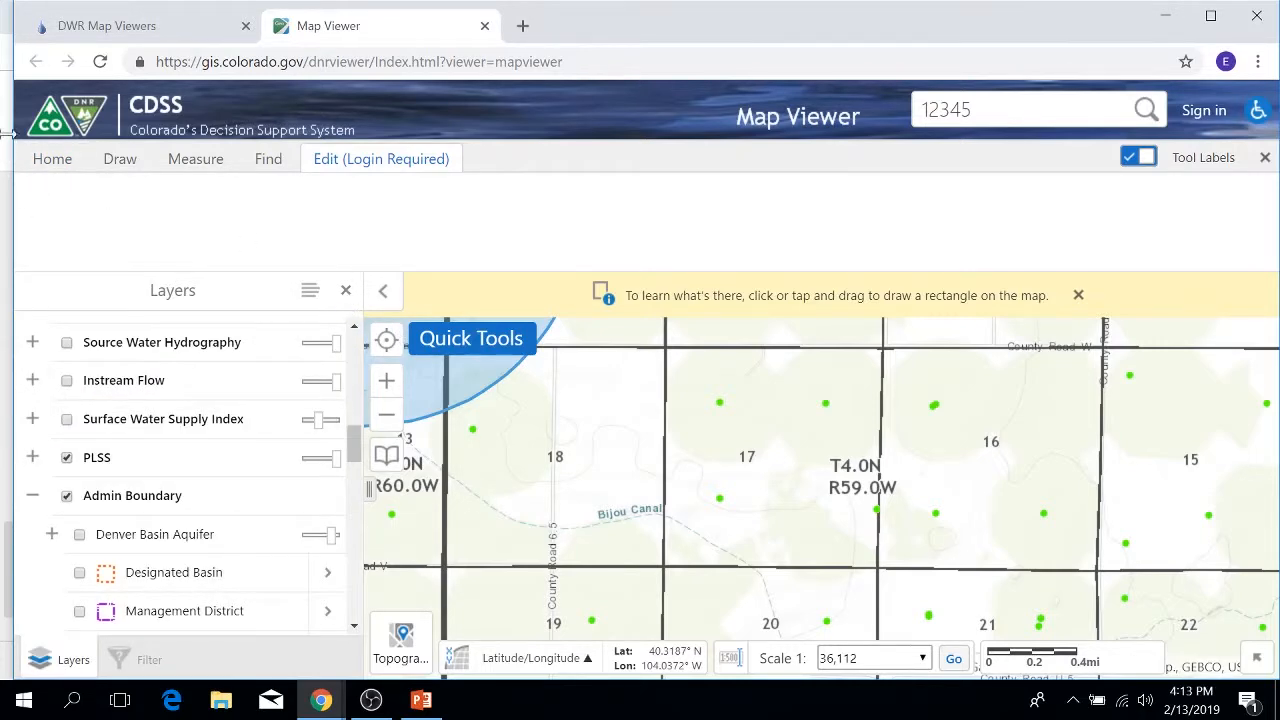
left_click(42, 161)
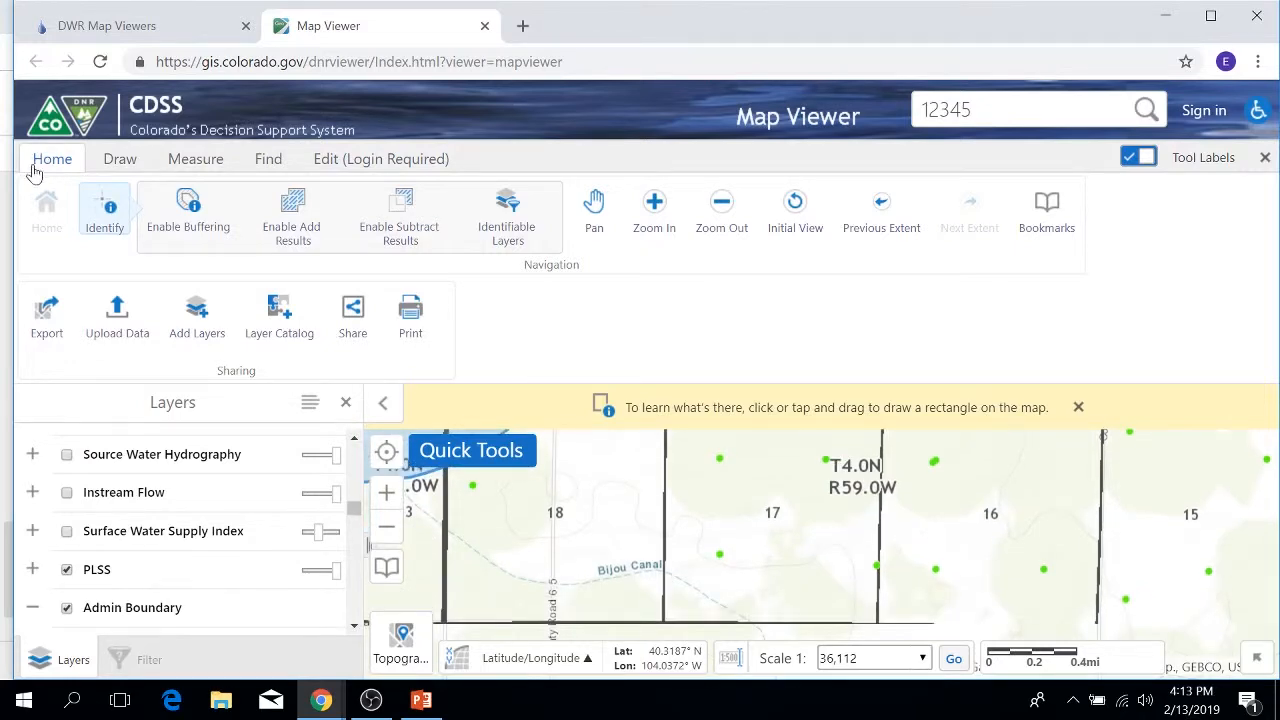
left_click(1146, 160)
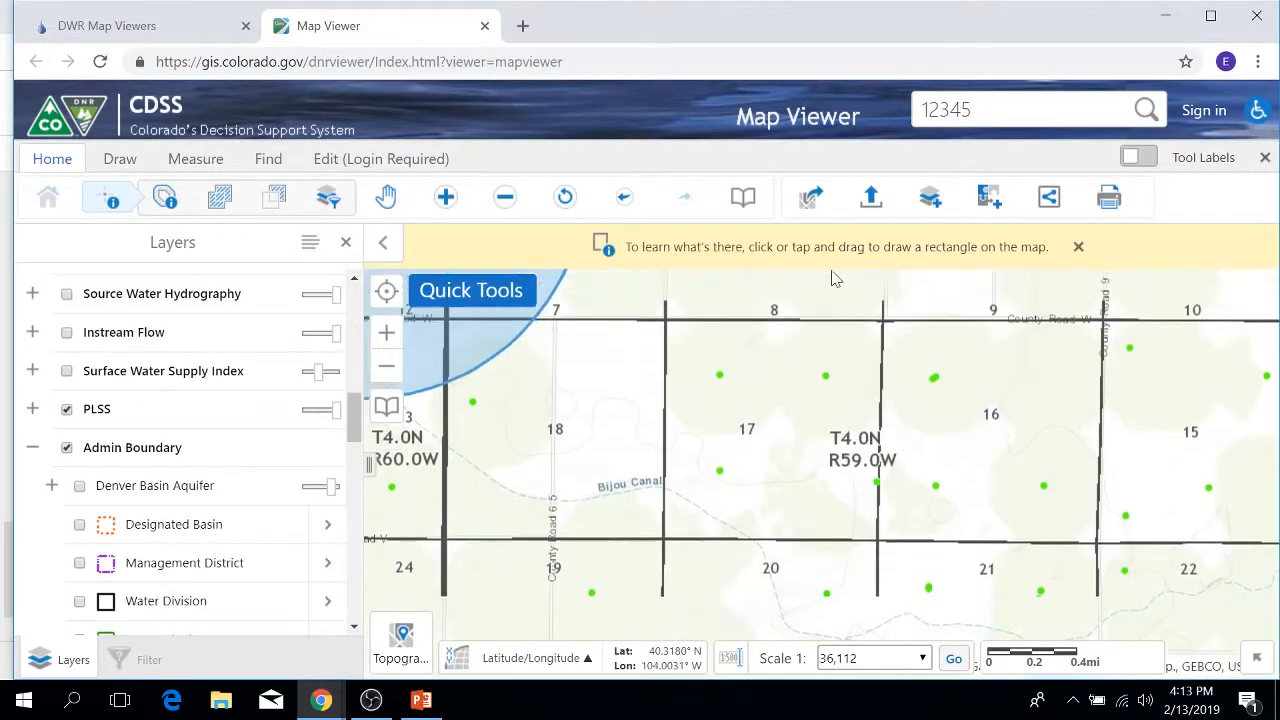
left_click(1078, 248)
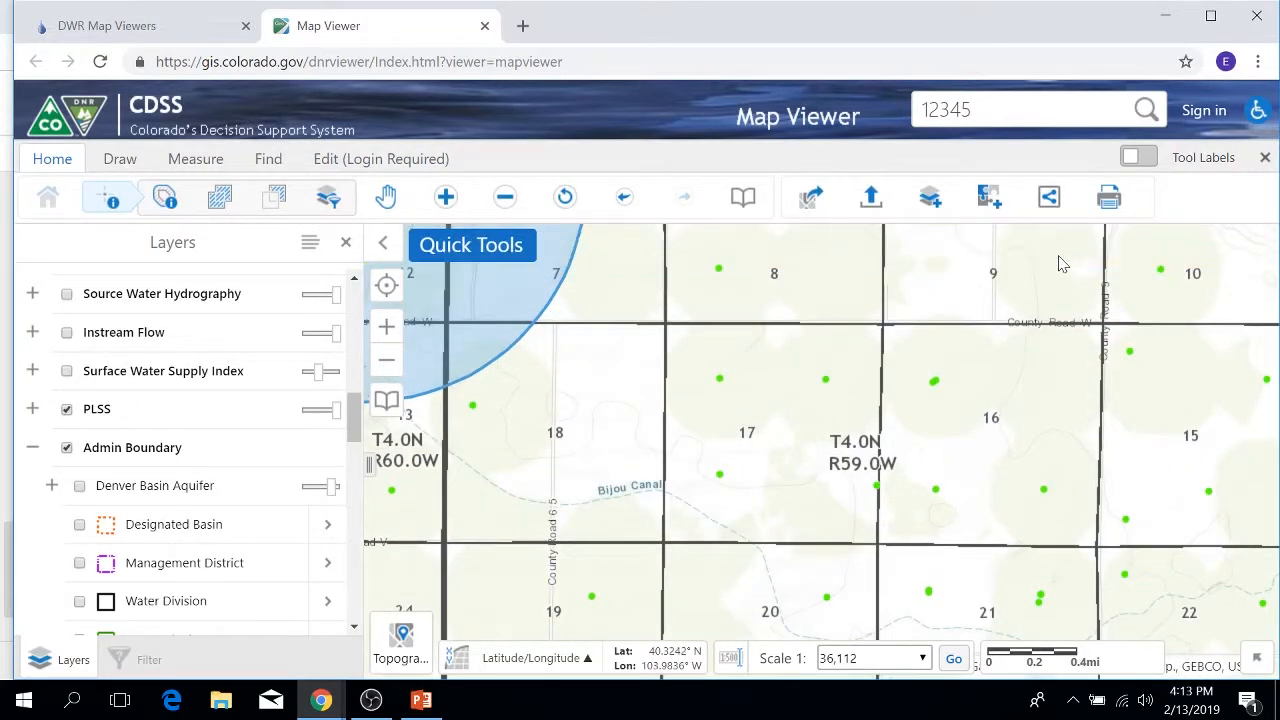
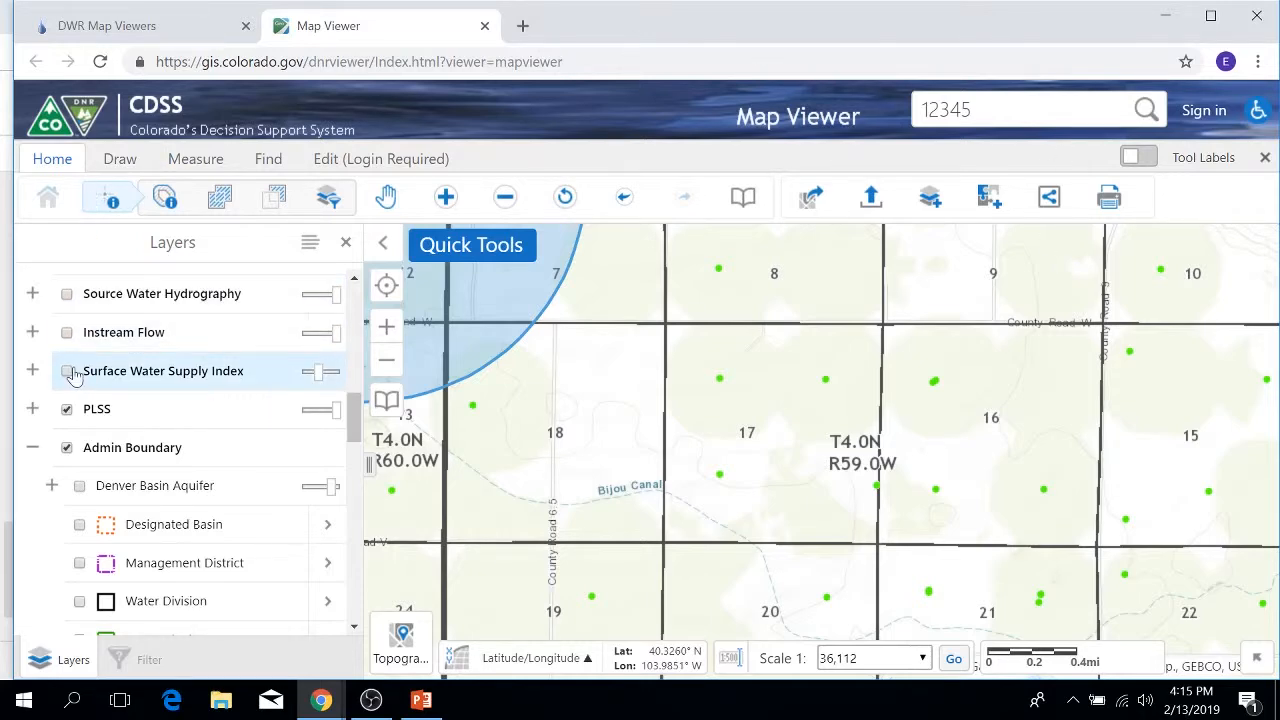
Step: Turn on Irrigated Land Water Division 1 and open the Irrigated Land Div 1 2015 layer's actions
scroll(232, 416, "down", 10)
scroll(234, 418, "up", 8)
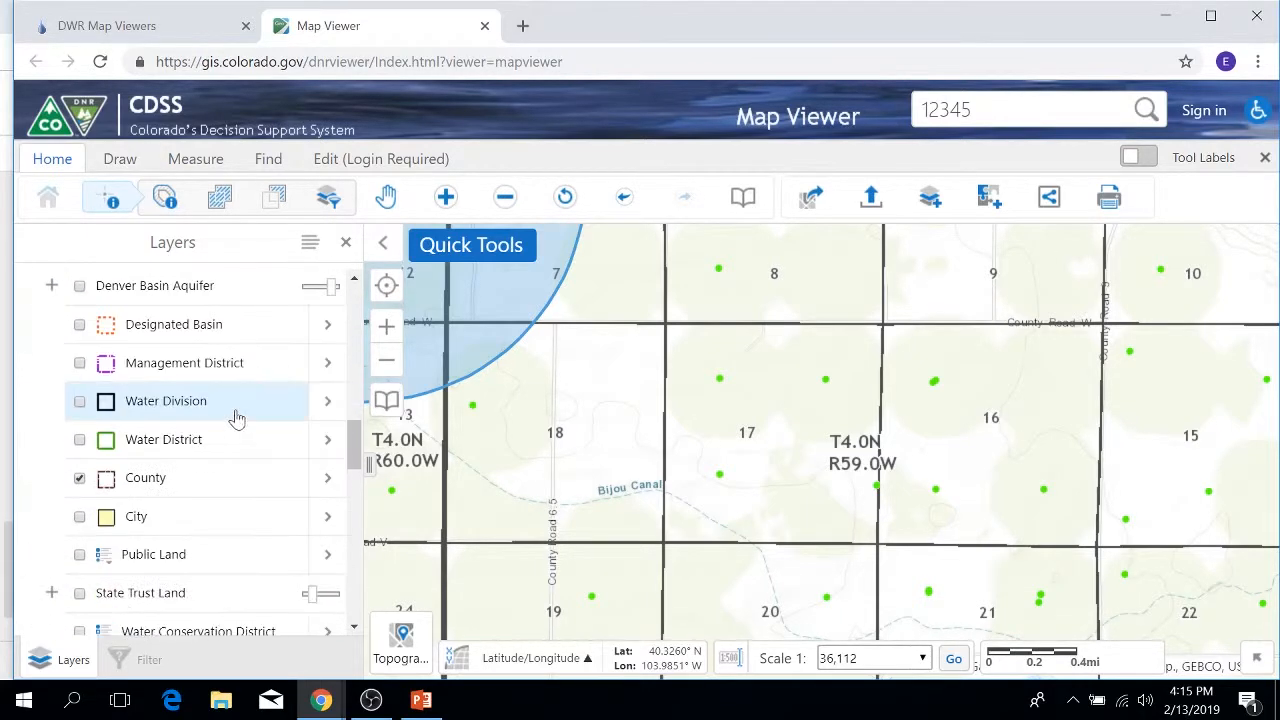
scroll(236, 419, "down", 3)
scroll(237, 418, "down", 5)
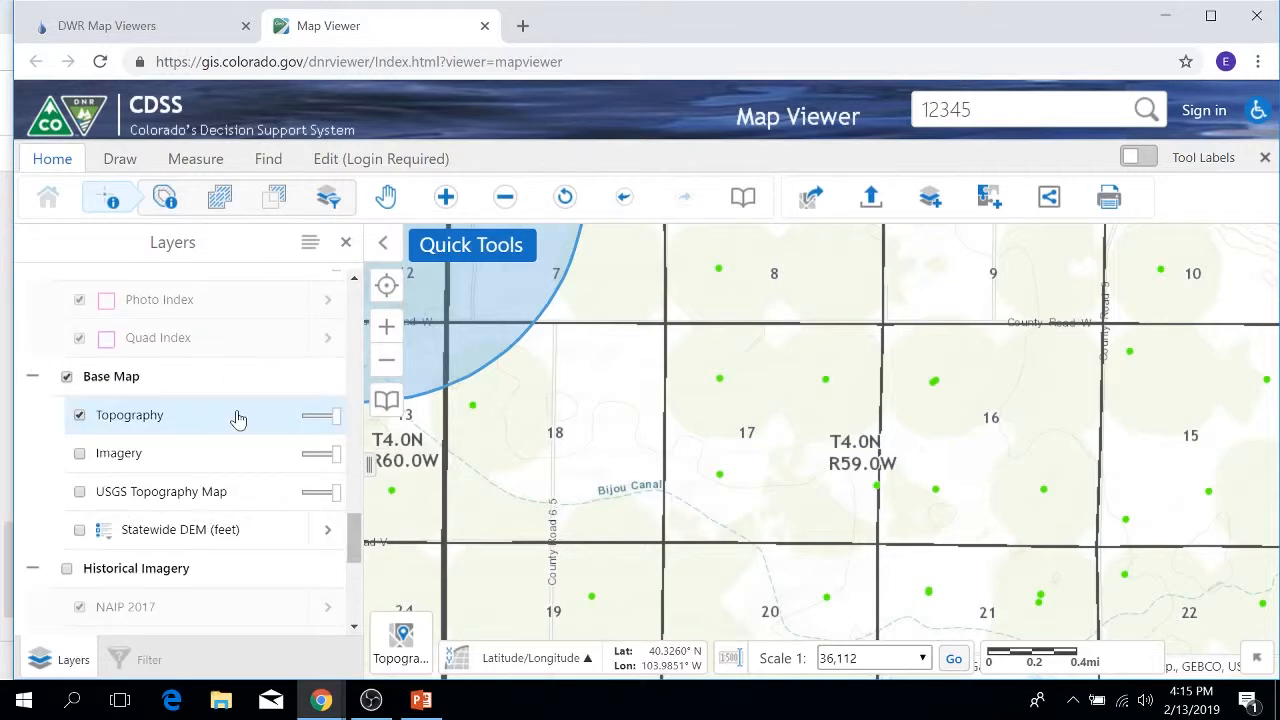
scroll(235, 420, "up", 5)
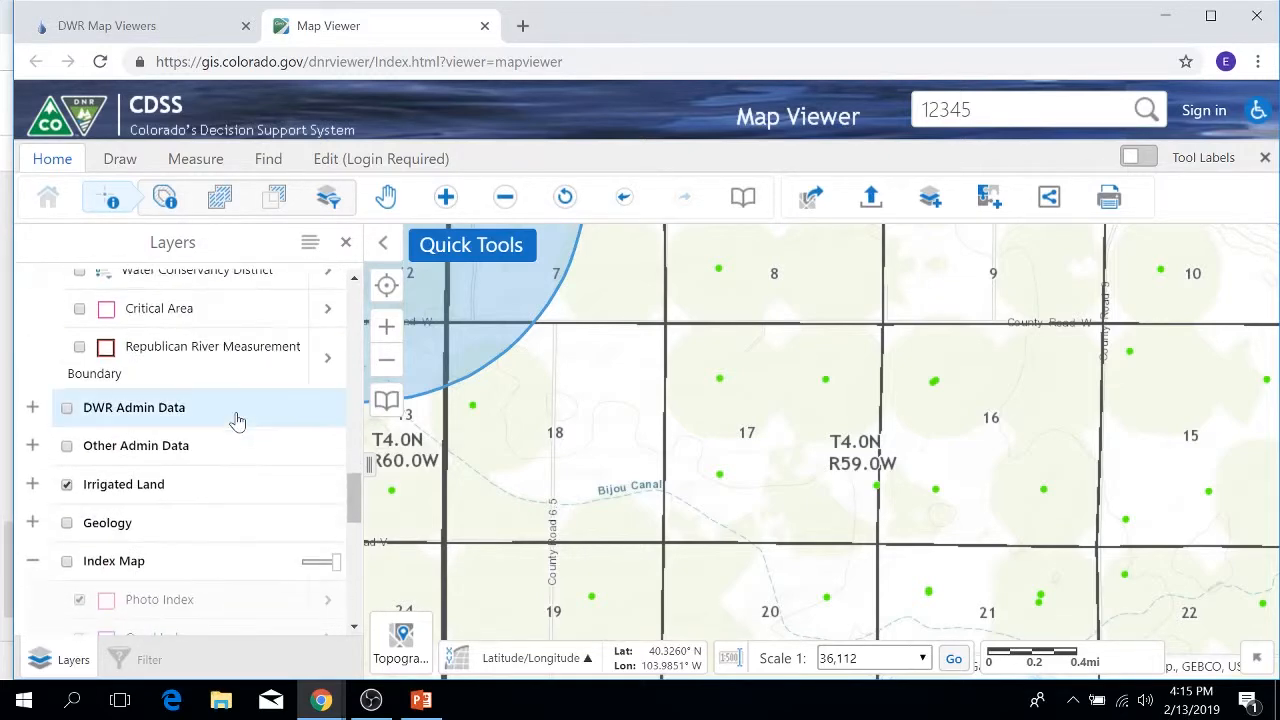
left_click(32, 484)
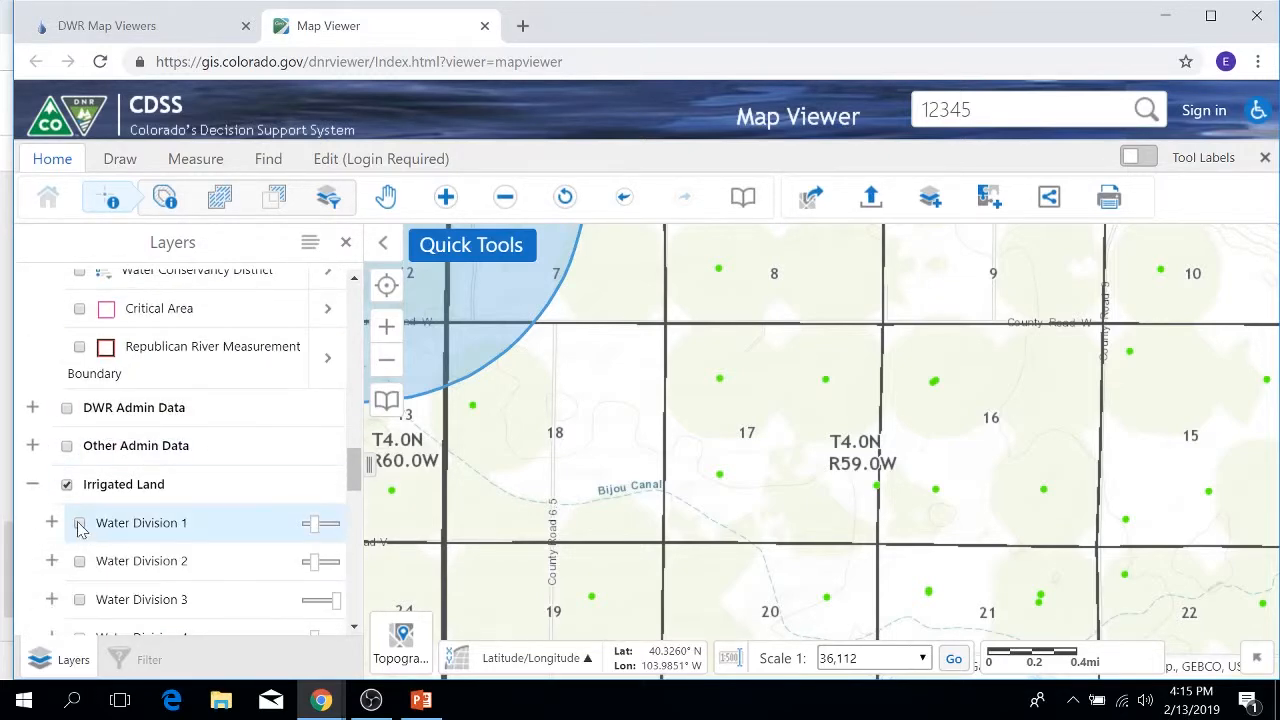
left_click(79, 522)
left_click(52, 522)
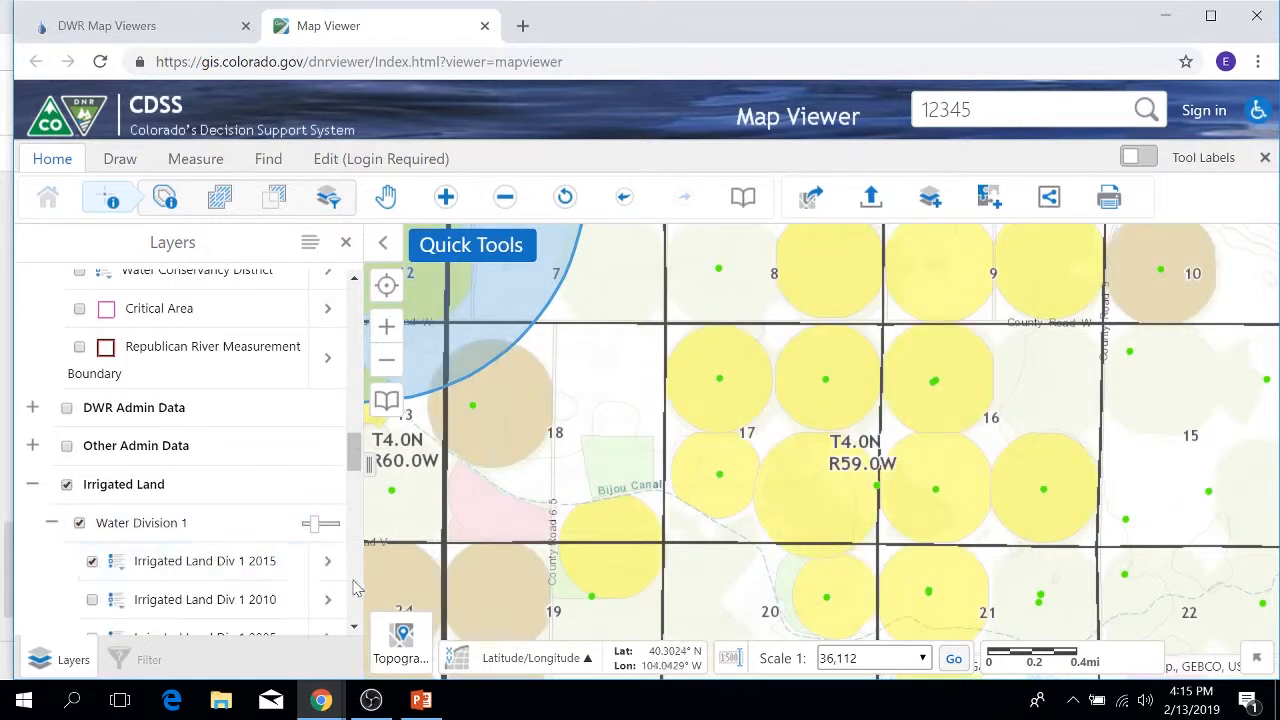
left_click(329, 562)
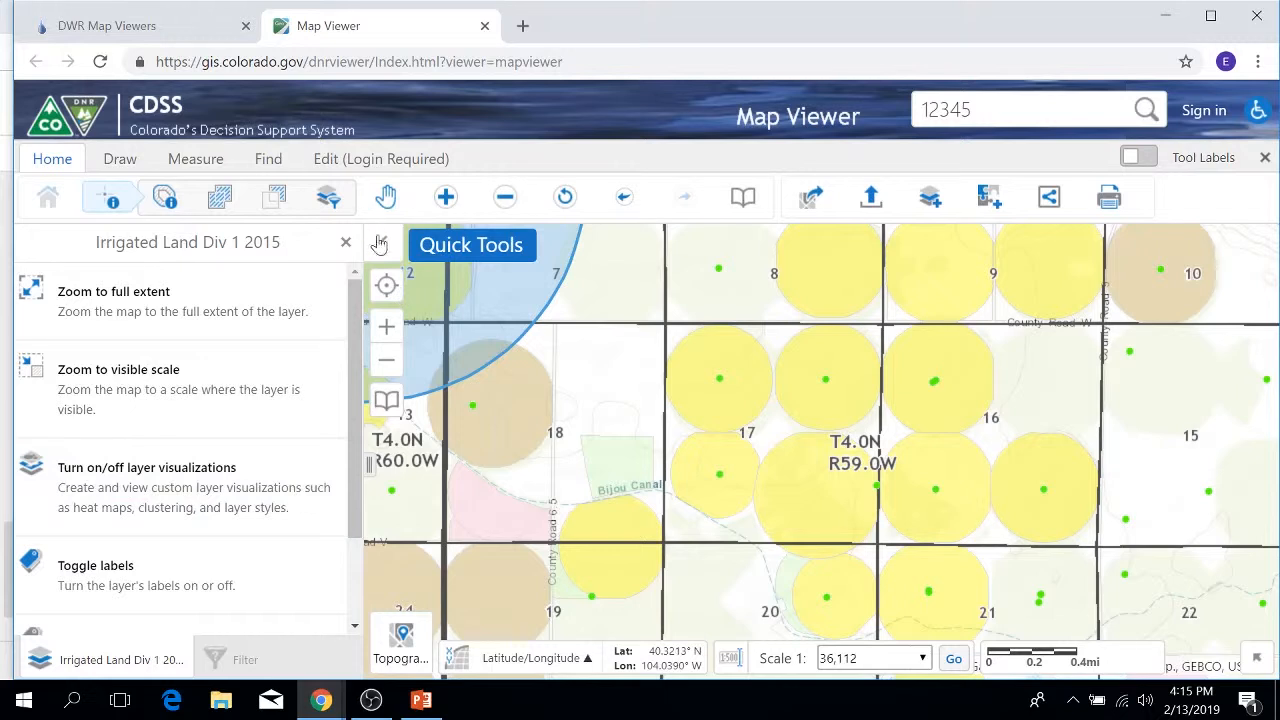
Step: Open the Metadata for Irrigated Land Div 1 2015, which loads a 404 page in a new tab
left_click(347, 243)
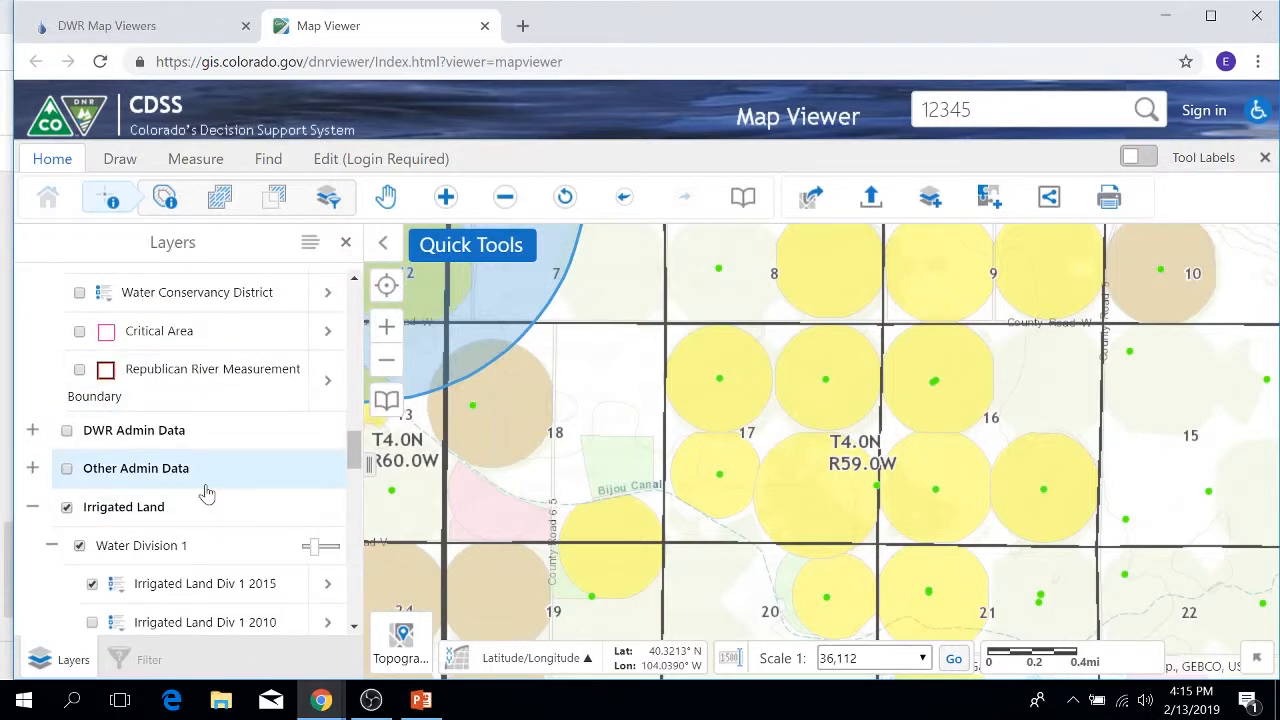
scroll(200, 488, "down", 1)
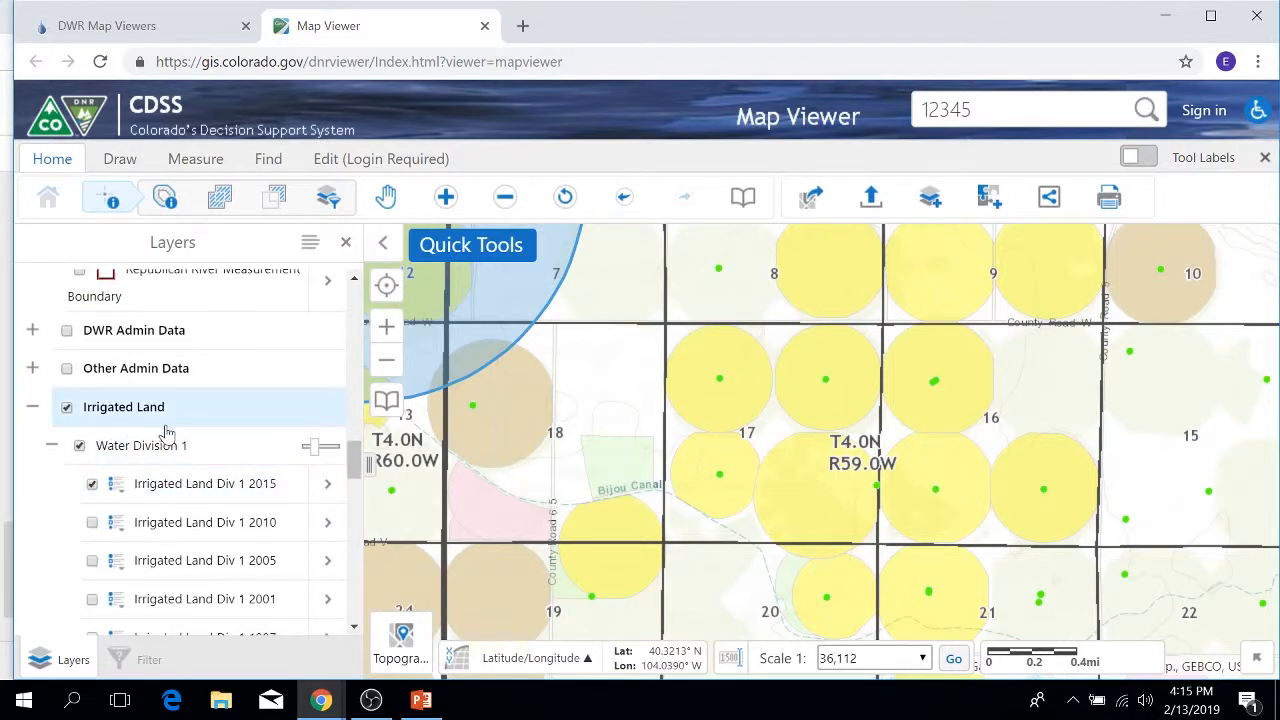
left_click(329, 490)
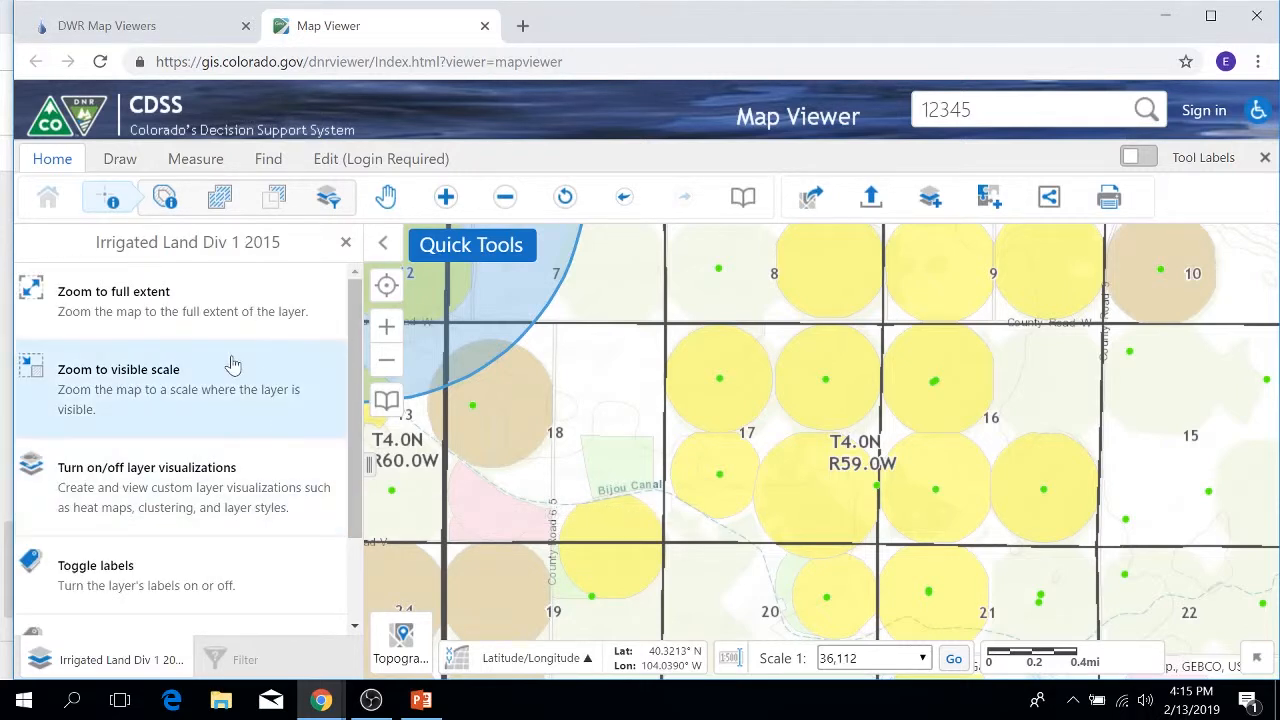
scroll(231, 364, "down", 1)
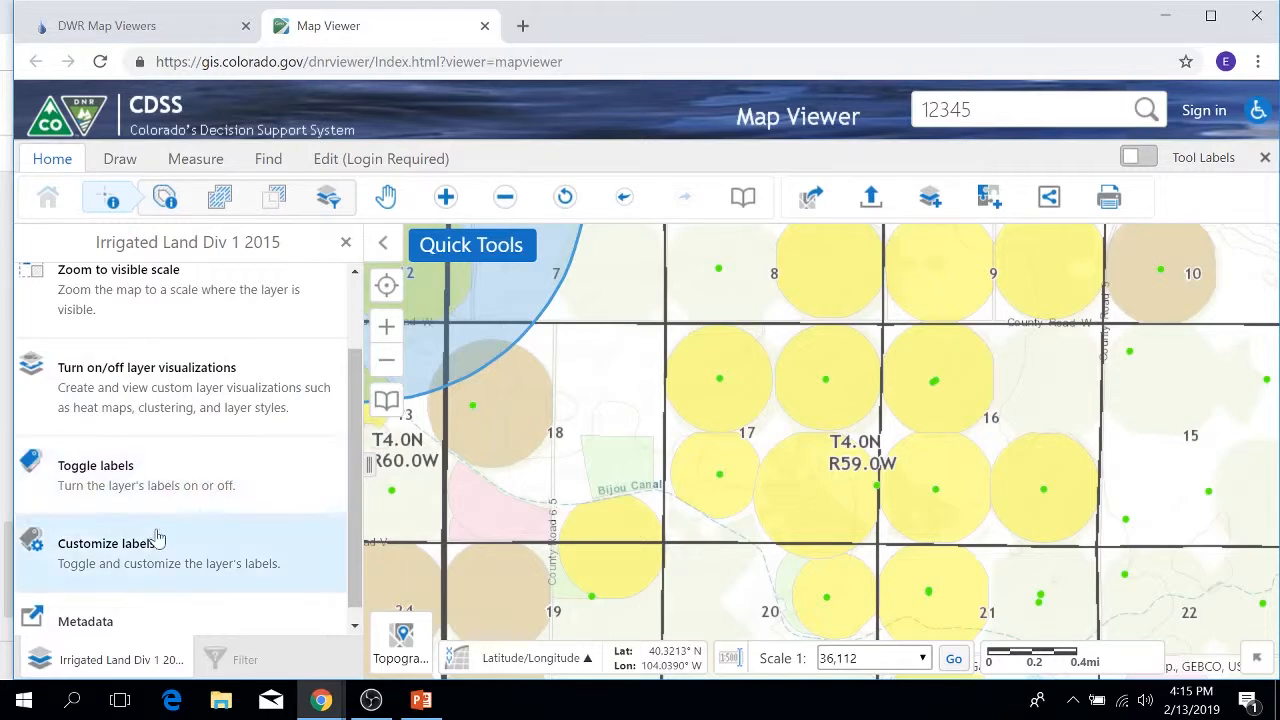
scroll(157, 534, "down", 1)
left_click(108, 615)
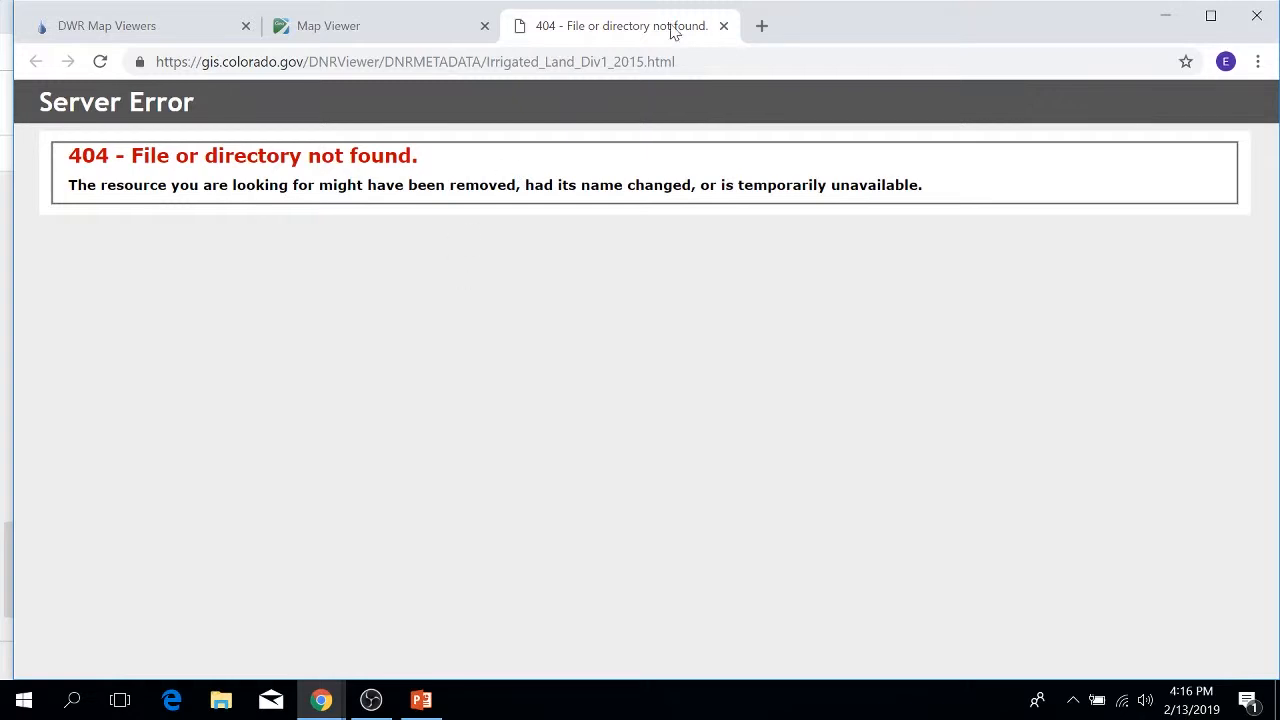
Step: Close the 404 metadata tab and dismiss the layer actions panel
left_click(723, 26)
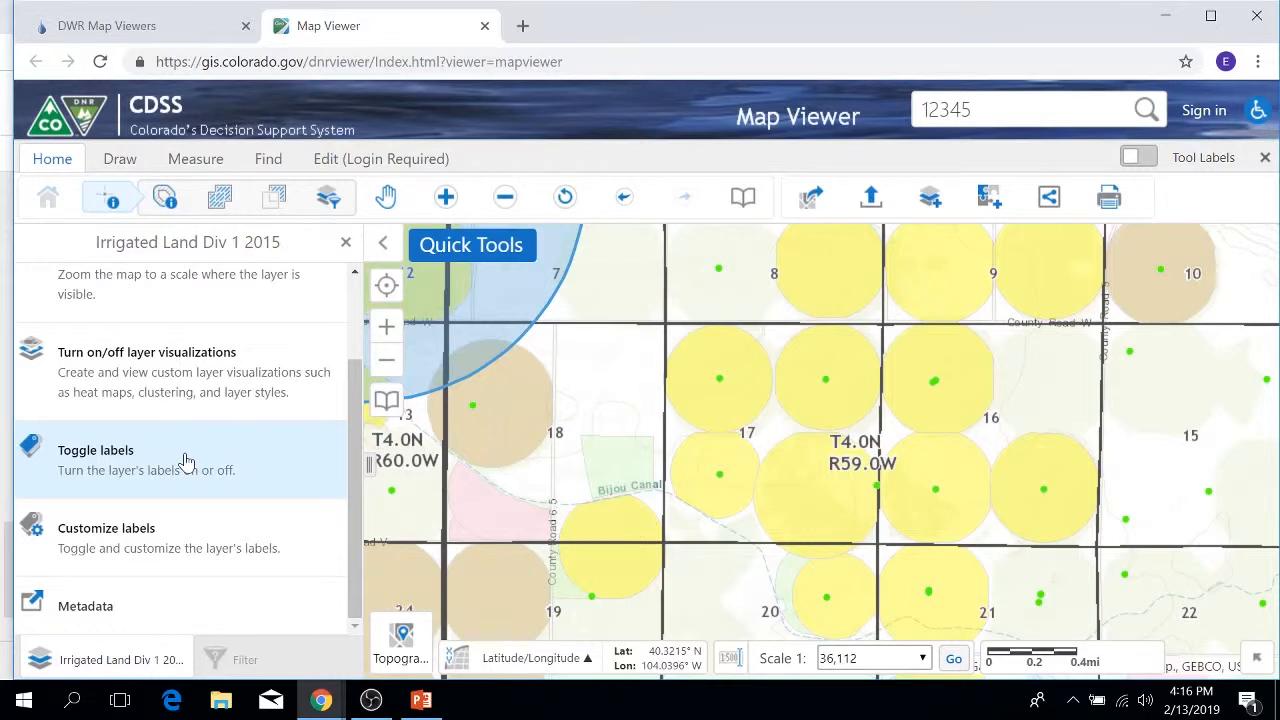
left_click(346, 243)
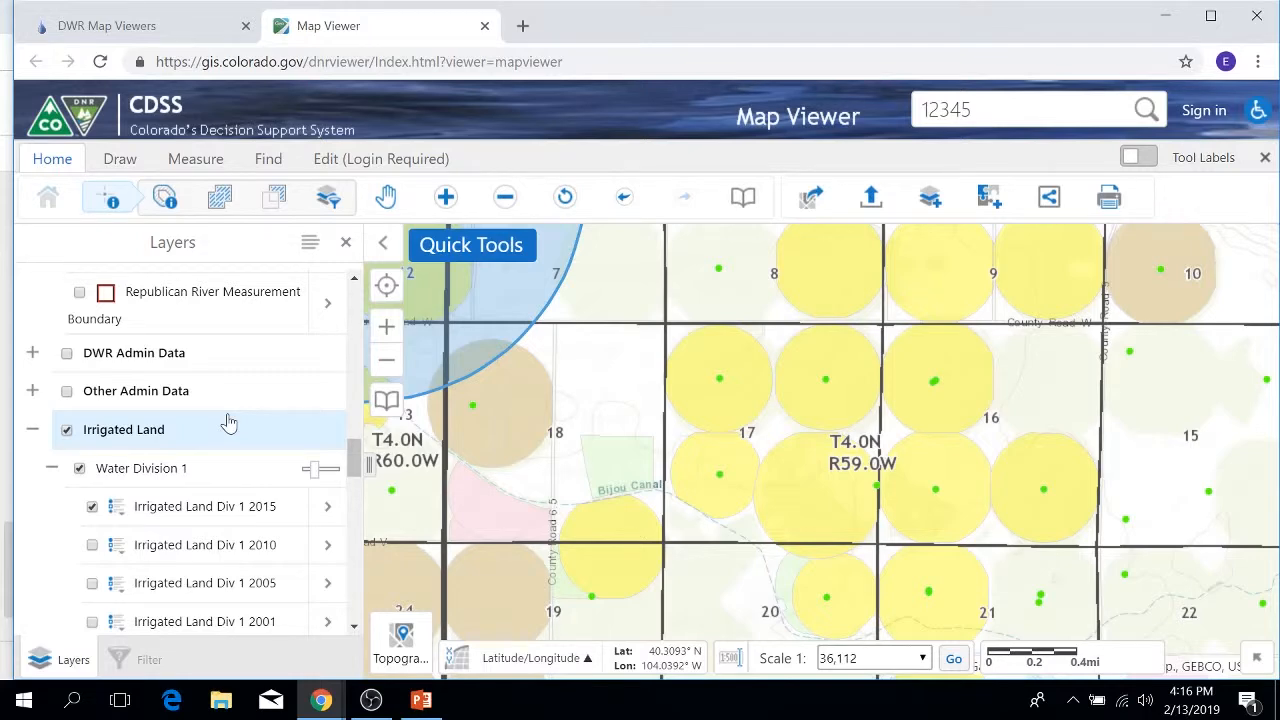
Step: Turn off the Irrigated Land Div 1 2015 layer to clear its yellow circles from the map
left_click(323, 511)
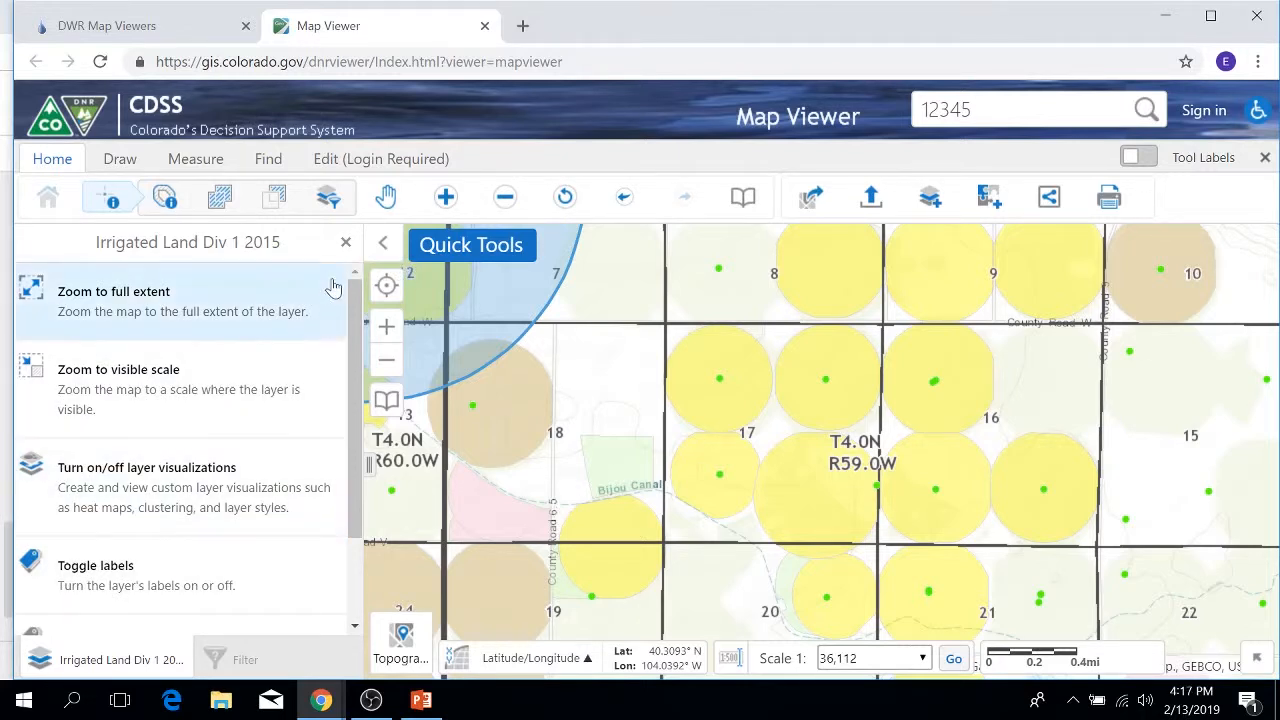
left_click(346, 242)
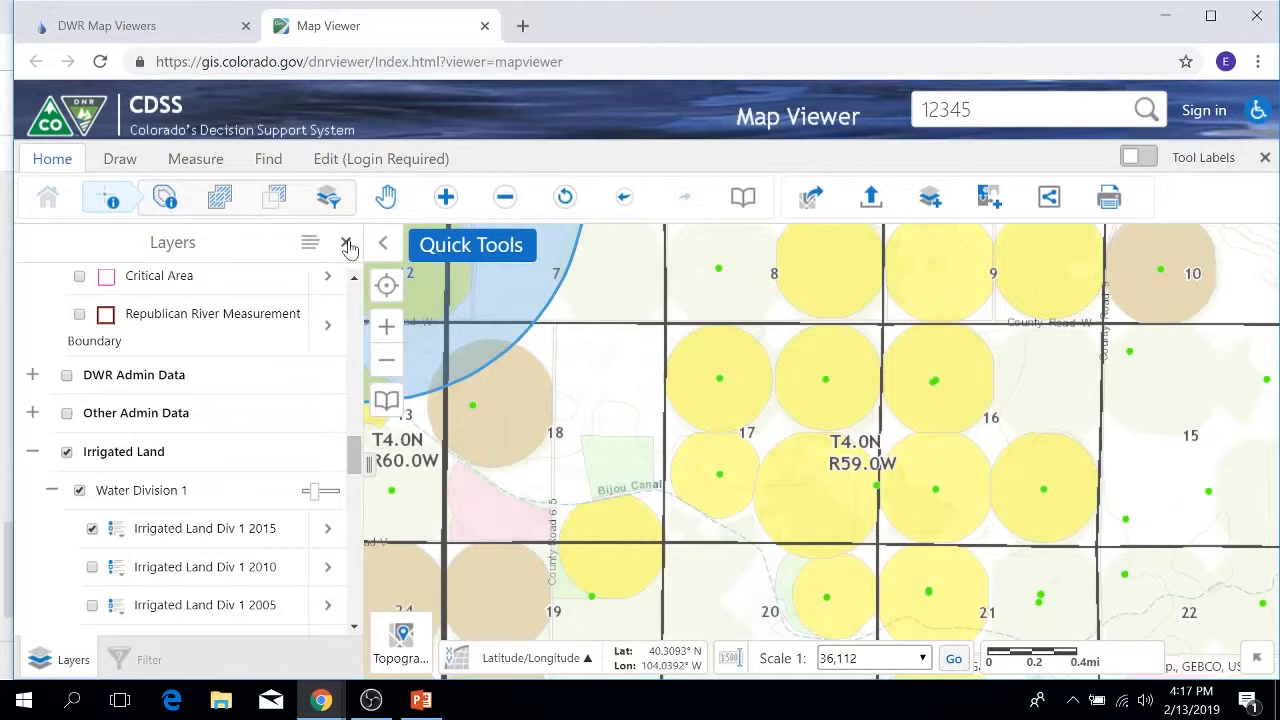
left_click(92, 528)
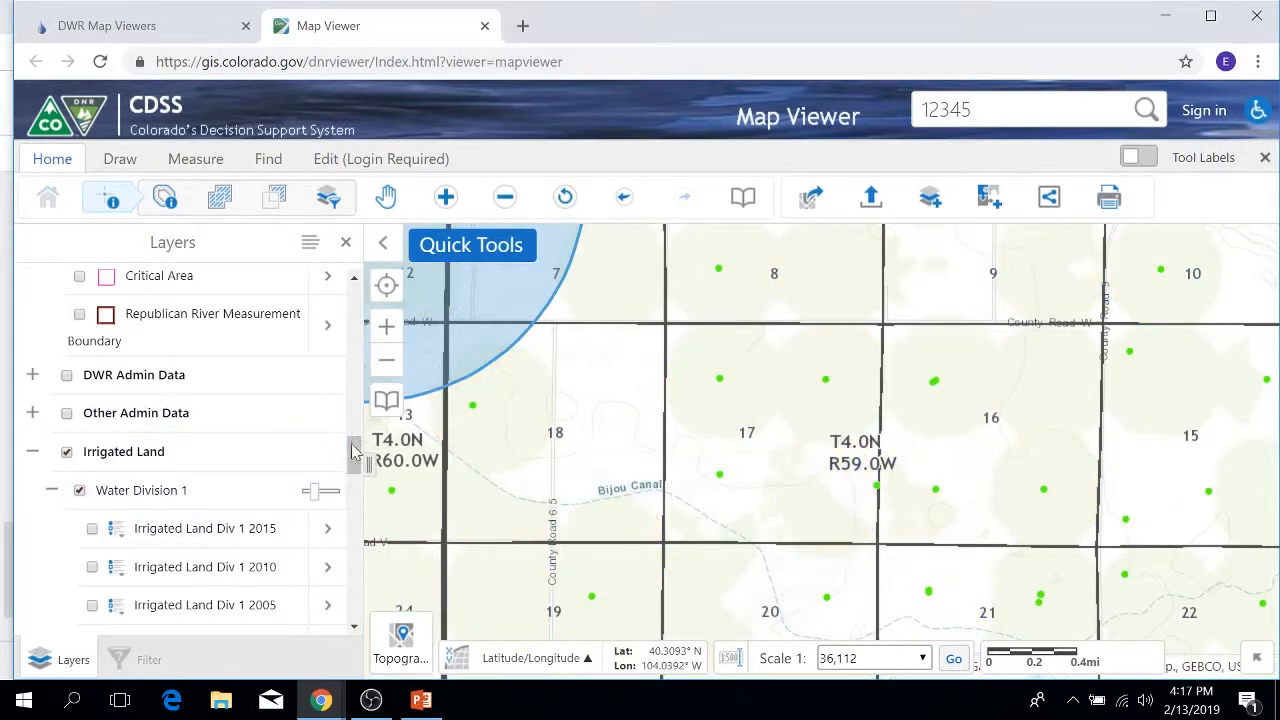
left_click_drag(362, 445, 379, 326)
Step: Switch on the Structure (Admin/Decreed) layer to show structure markers, then identify a map spot
left_click_drag(356, 446, 358, 290)
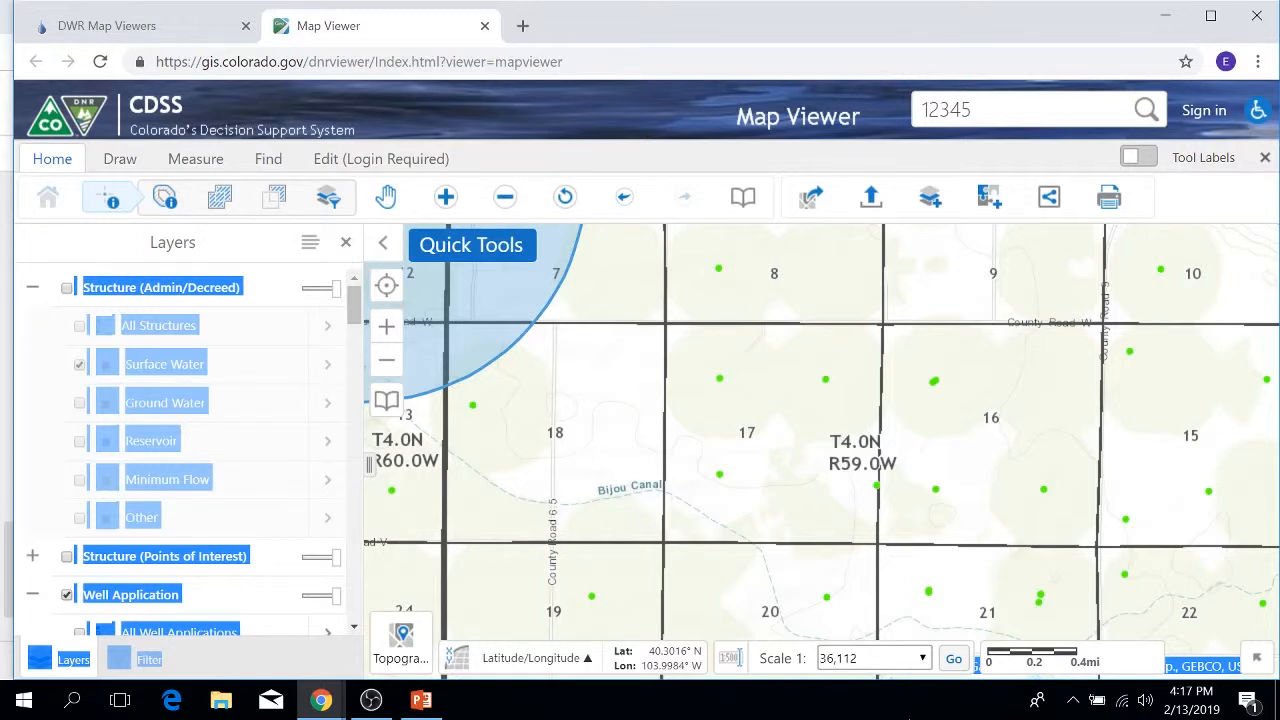
left_click(67, 289)
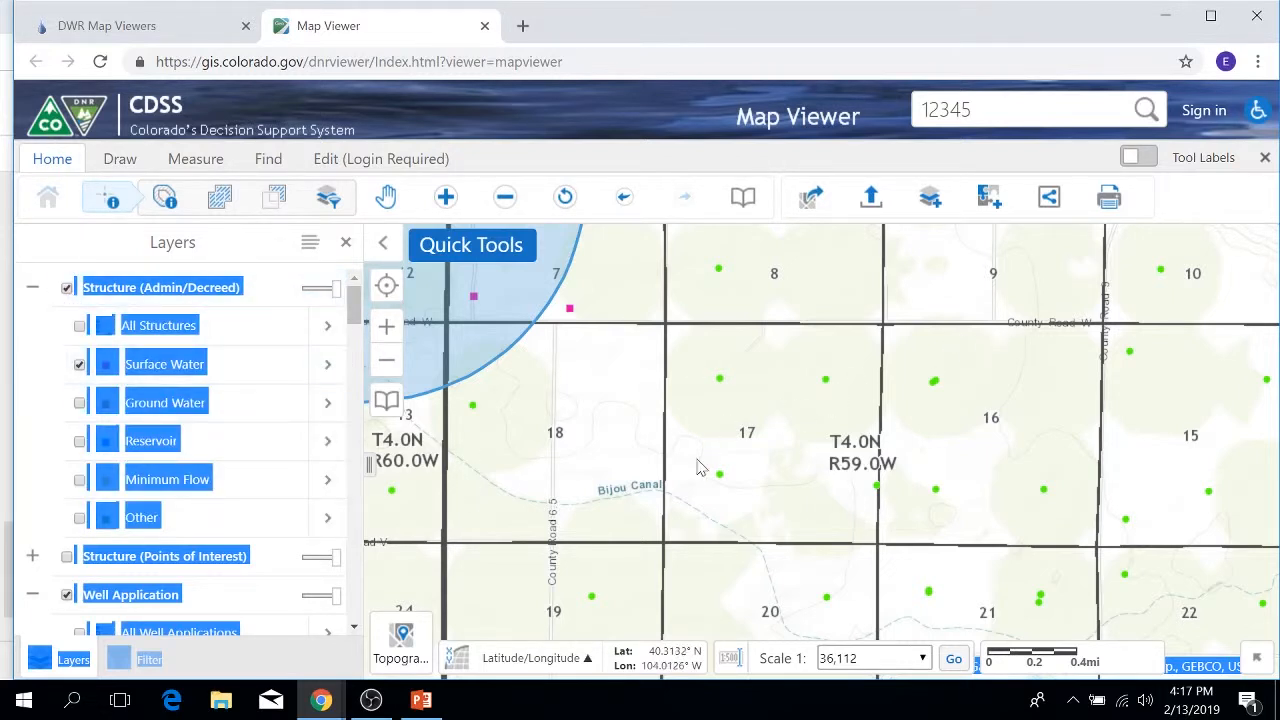
left_click(609, 412)
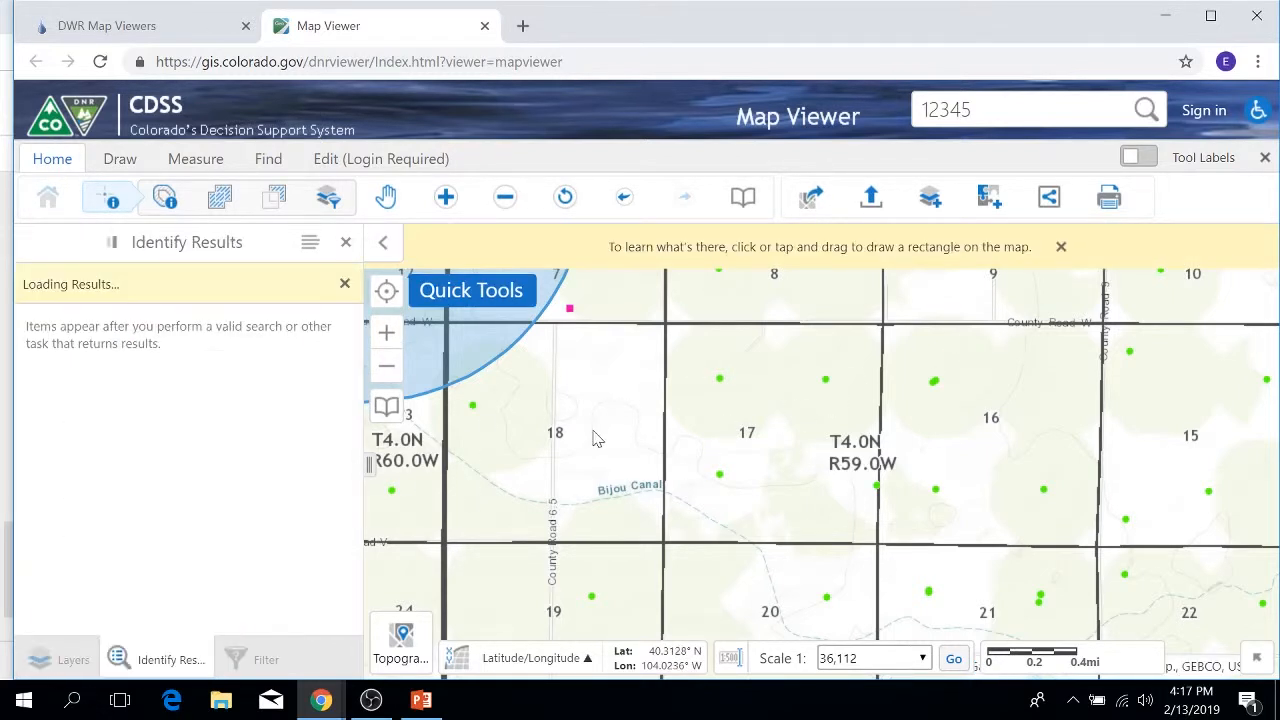
Step: Identify features in a map rectangle (9 results), close the results, and open the Surface Water layer's actions
scroll(580, 400, "down", 1)
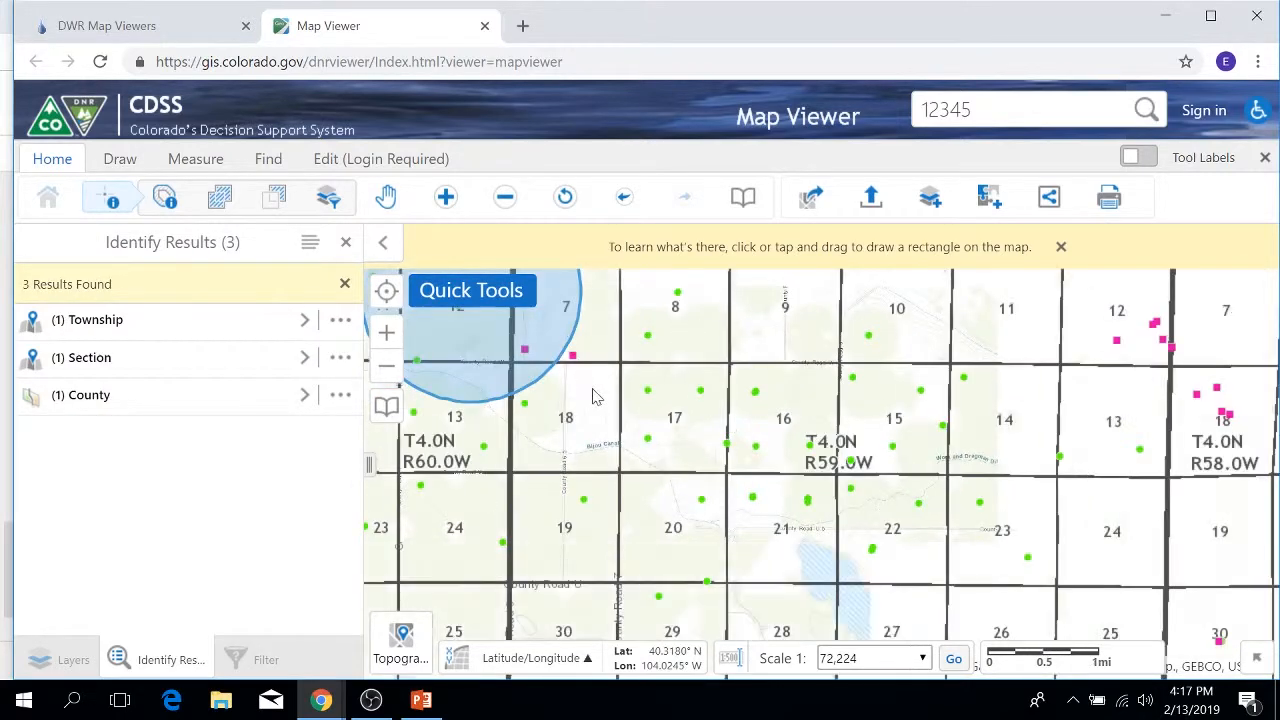
left_click_drag(578, 376, 726, 486)
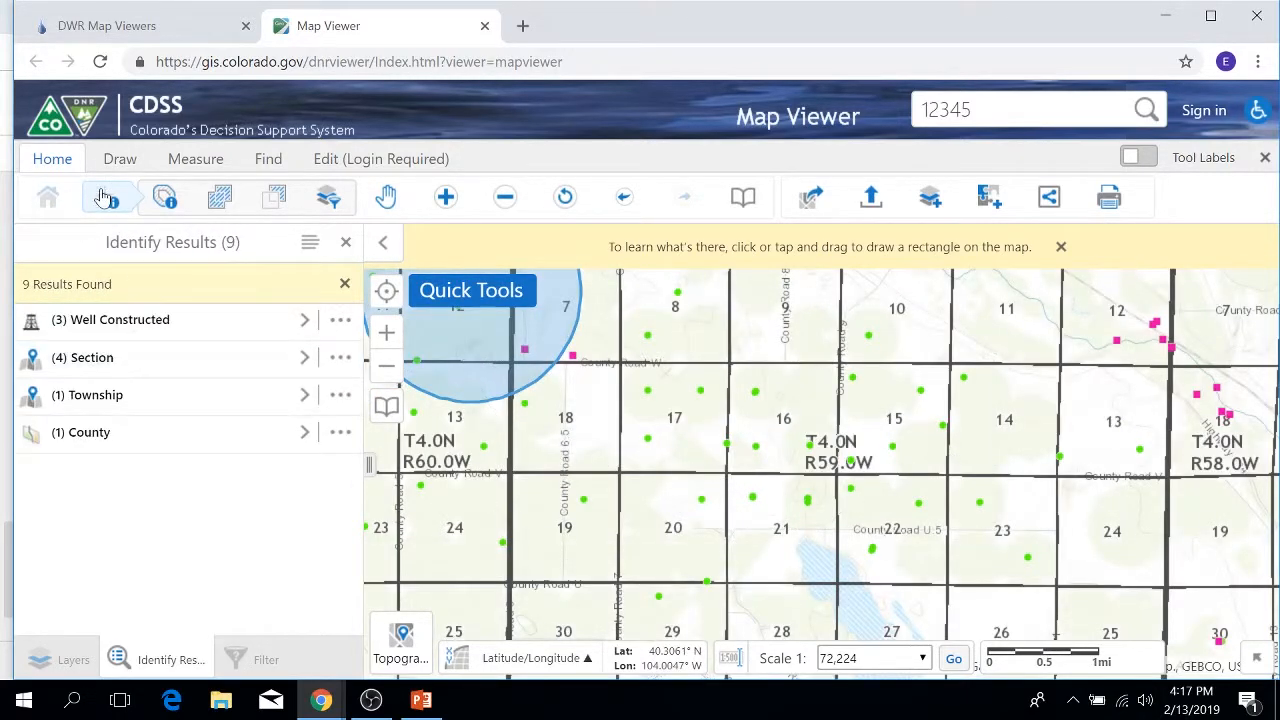
left_click(112, 208)
scroll(745, 420, "down", 1)
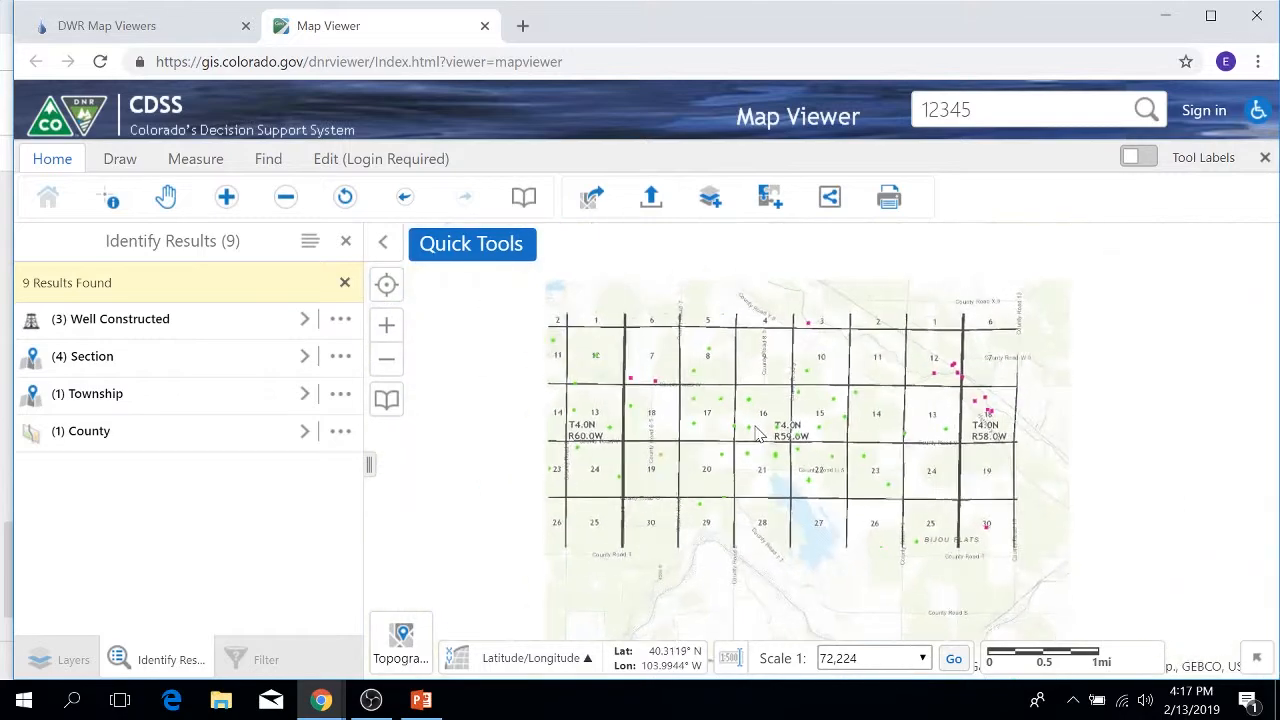
scroll(757, 435, "down", 1)
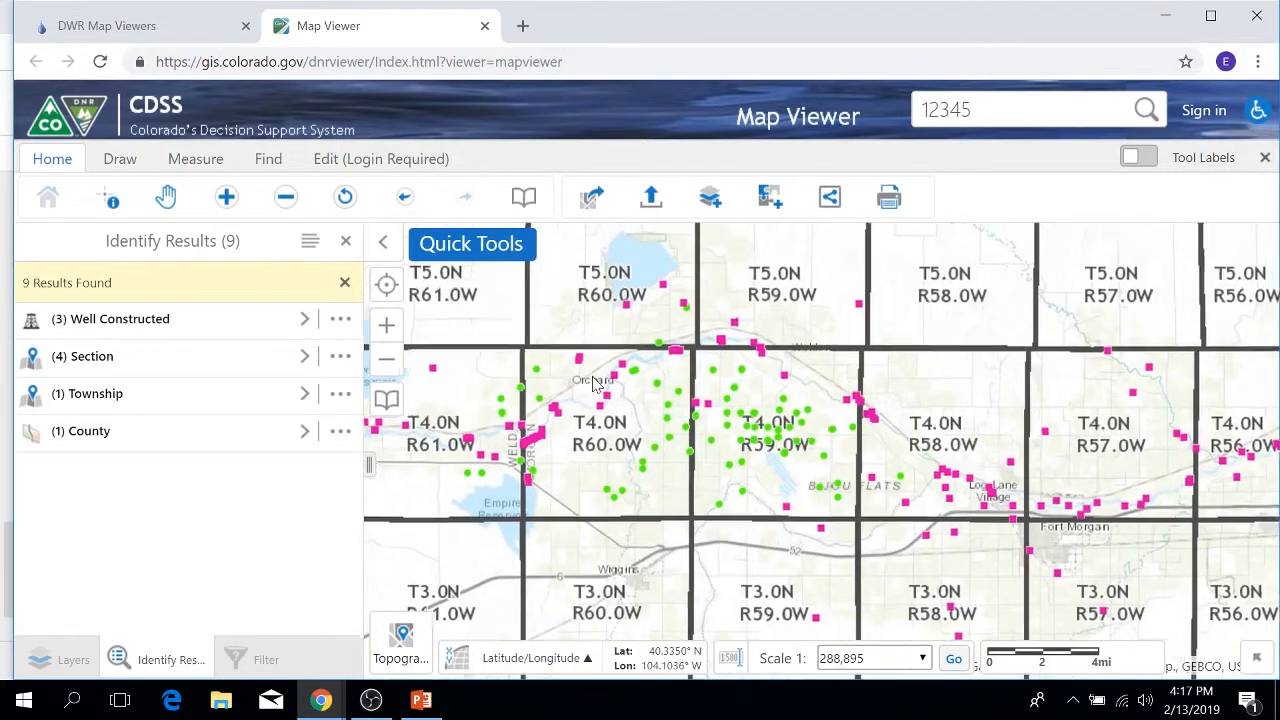
scroll(612, 378, "up", 2)
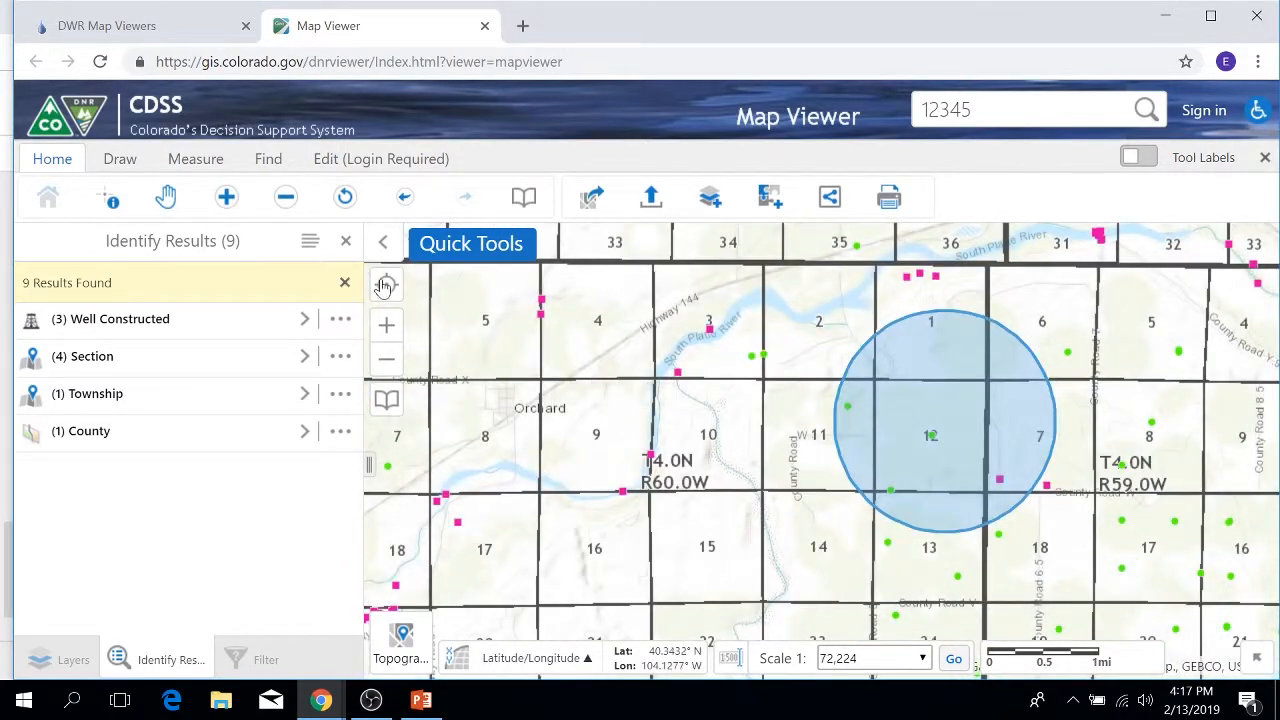
left_click(346, 242)
left_click(328, 364)
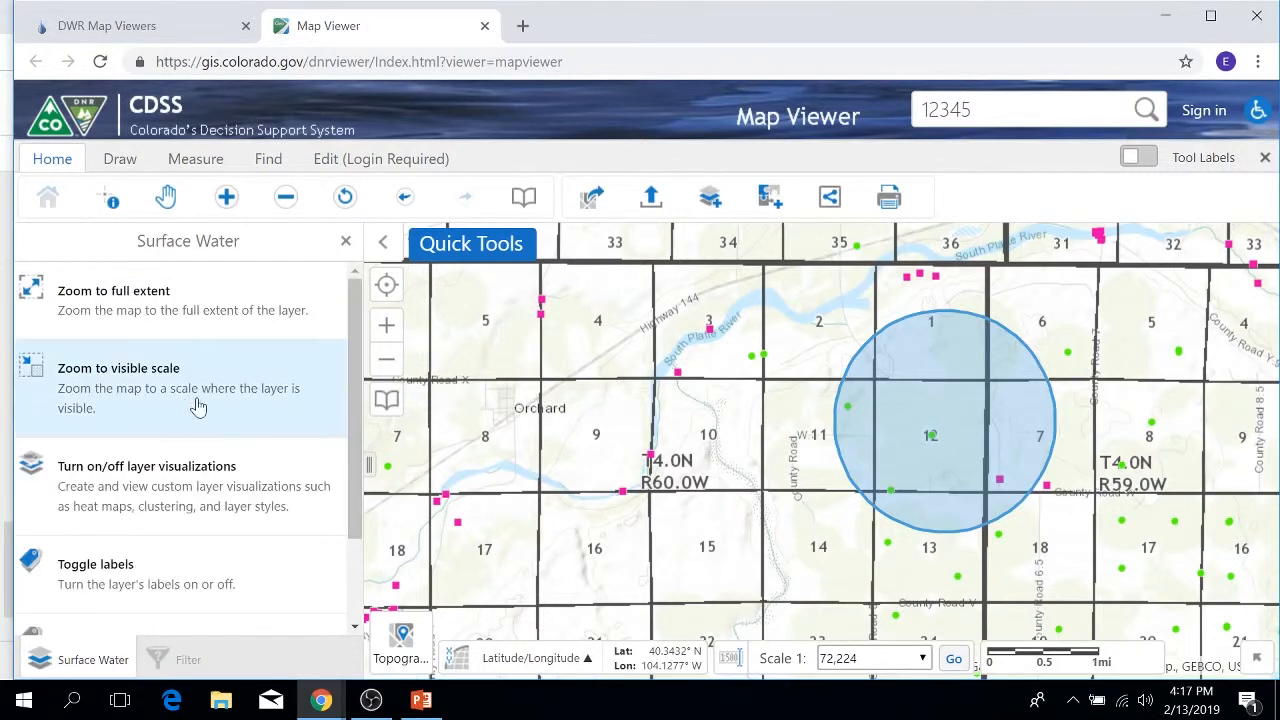
left_click(346, 241)
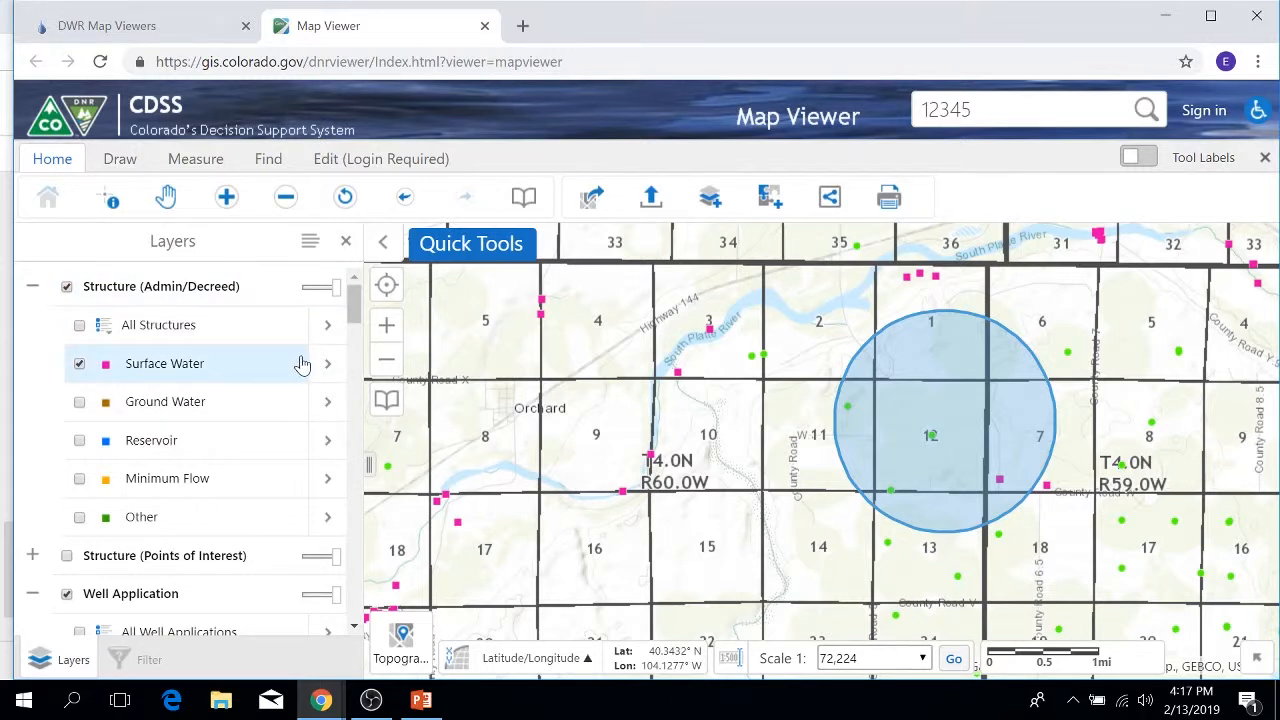
Step: Open Customize labels for the Surface Water layer and unlock the full label styling options
left_click(325, 365)
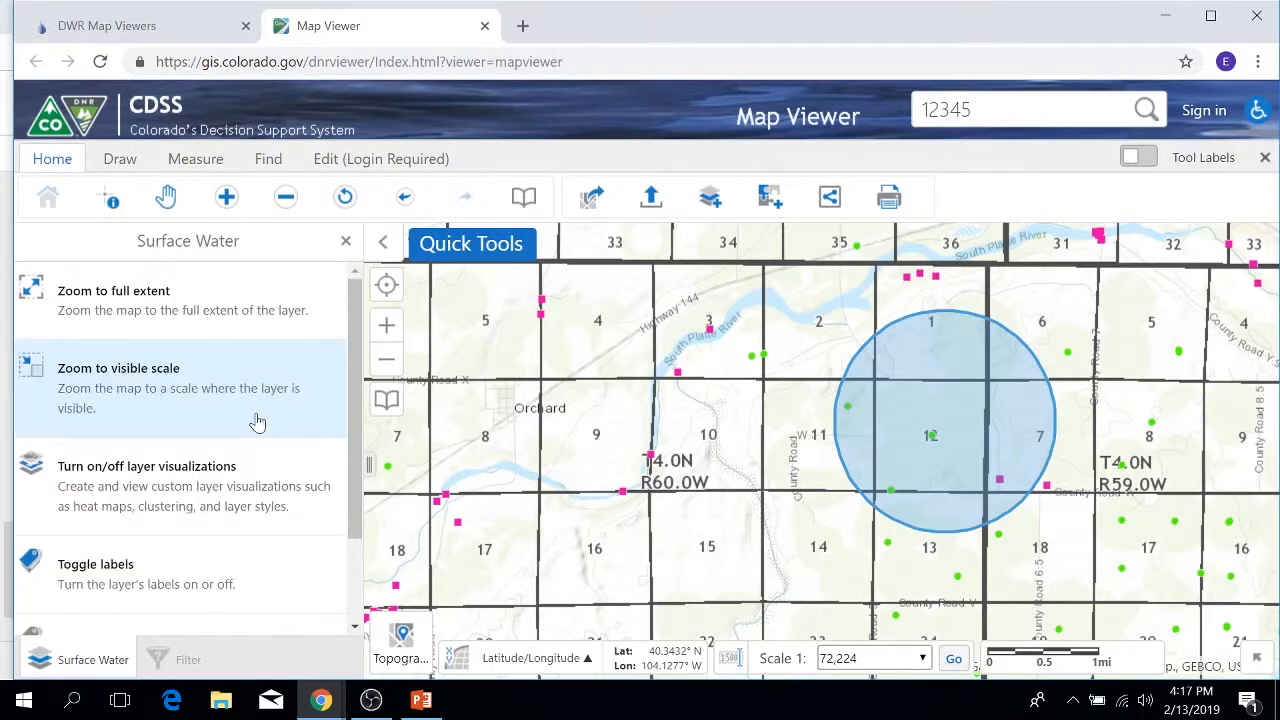
scroll(257, 423, "down", 1)
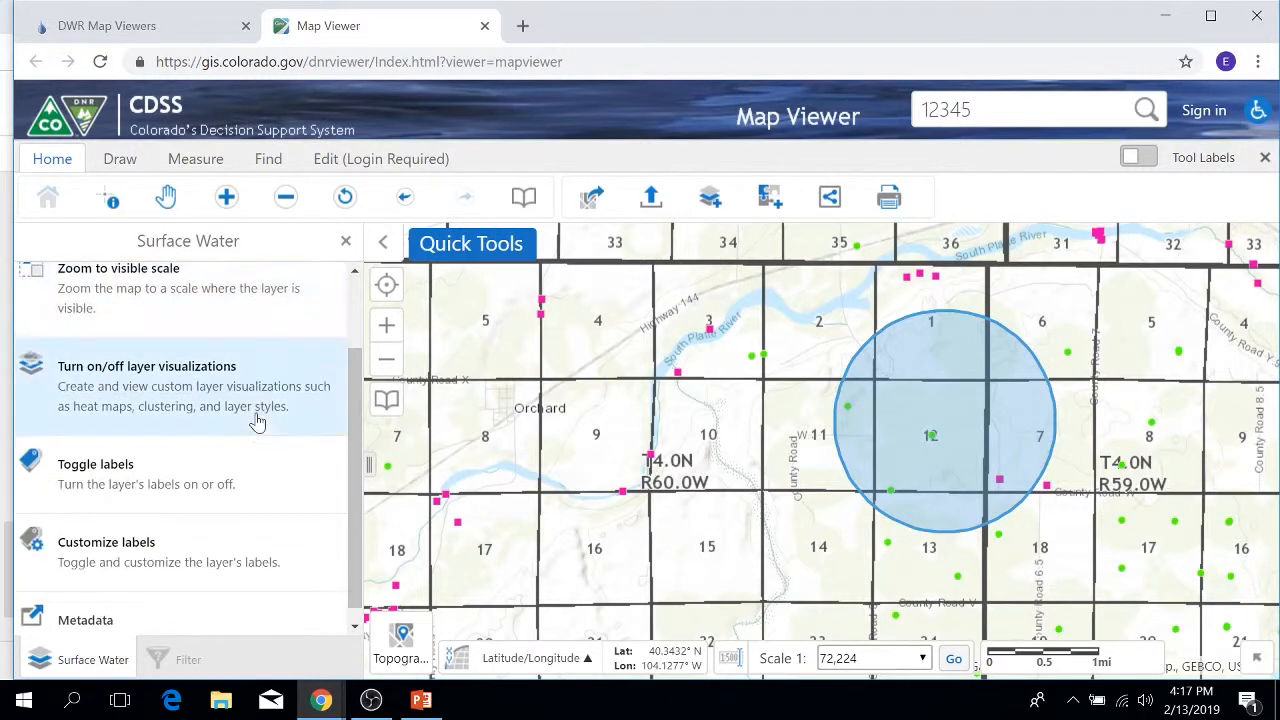
left_click(181, 556)
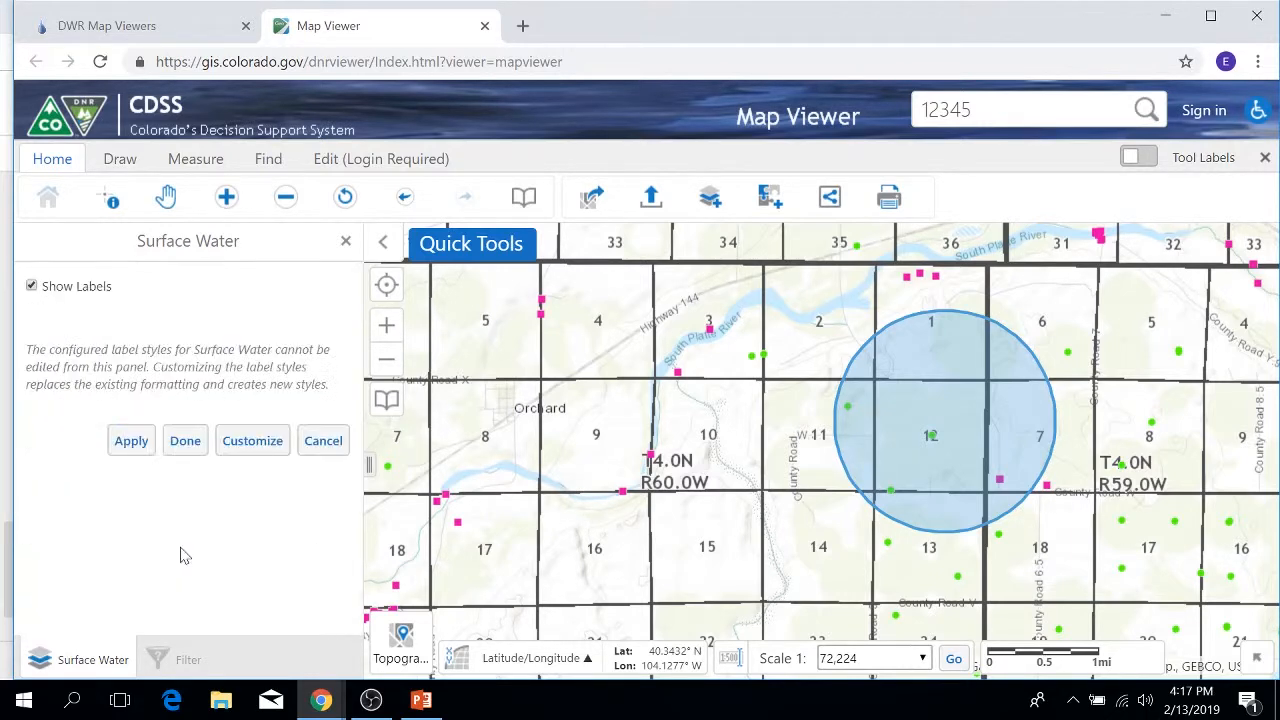
left_click(248, 447)
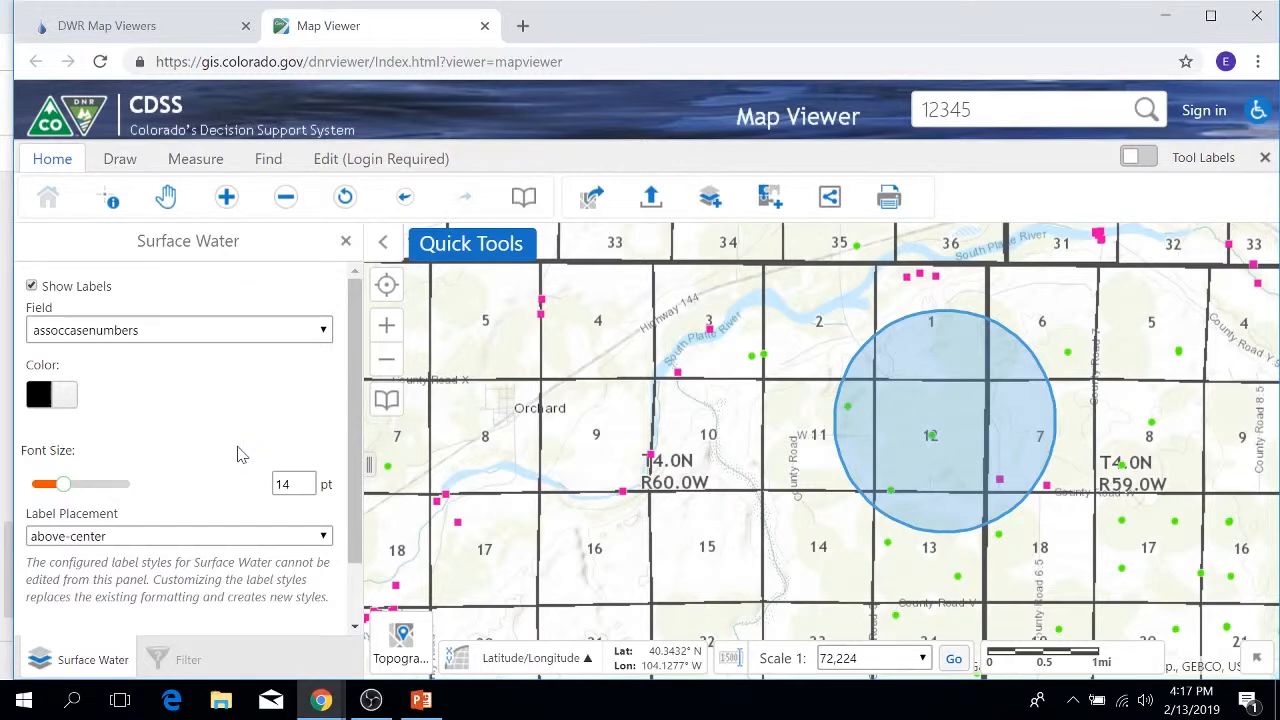
Step: Label the Surface Water points by the wdid field and apply the labels
left_click(325, 331)
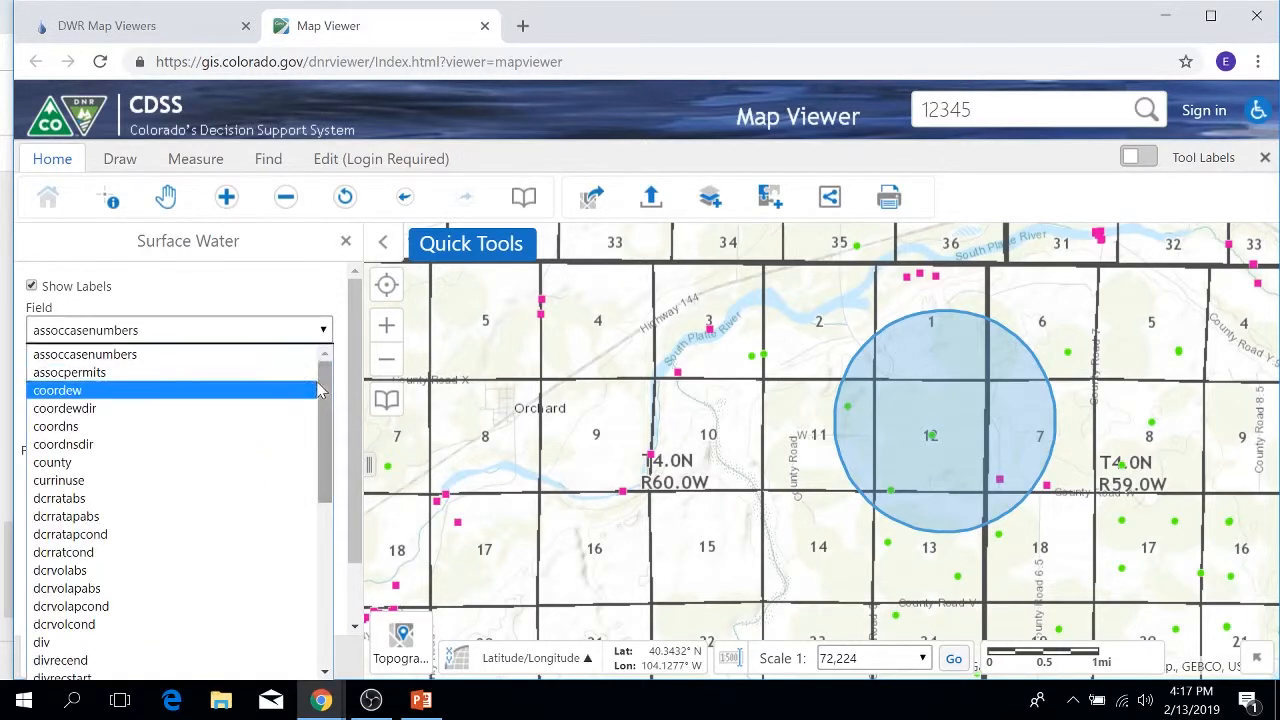
scroll(310, 560, "down", 10)
scroll(310, 560, "down", 1)
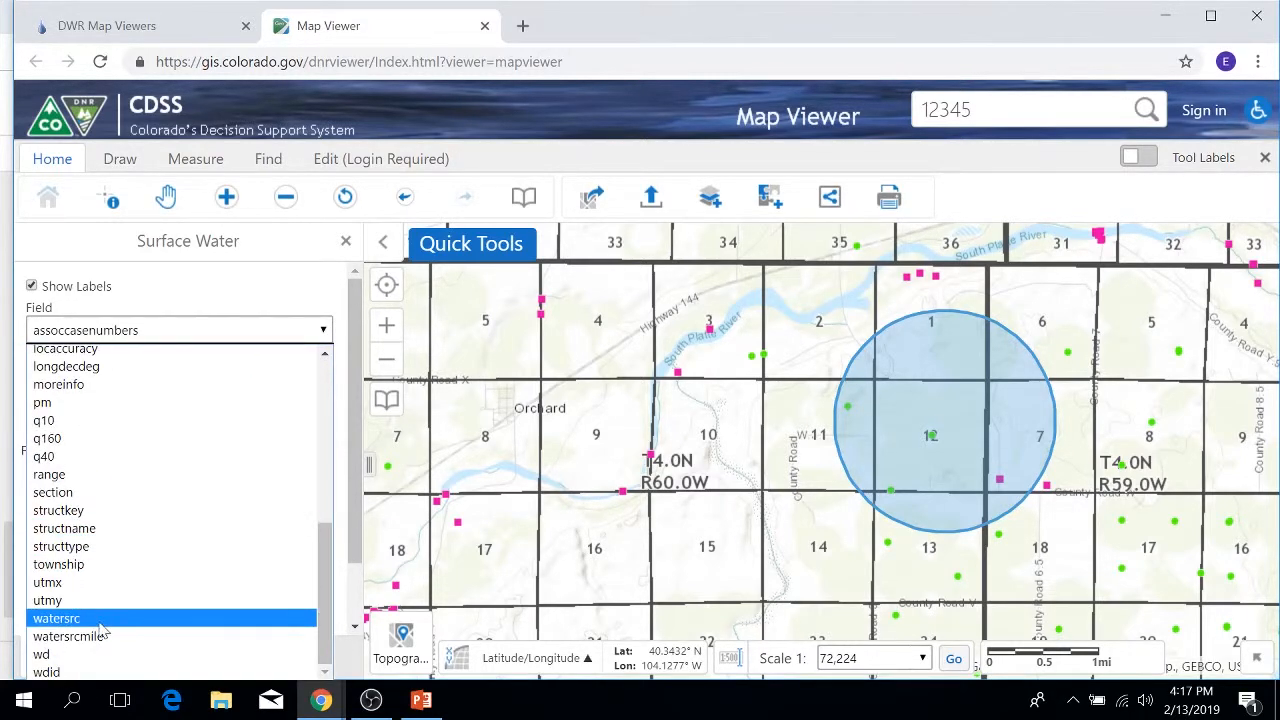
left_click(47, 673)
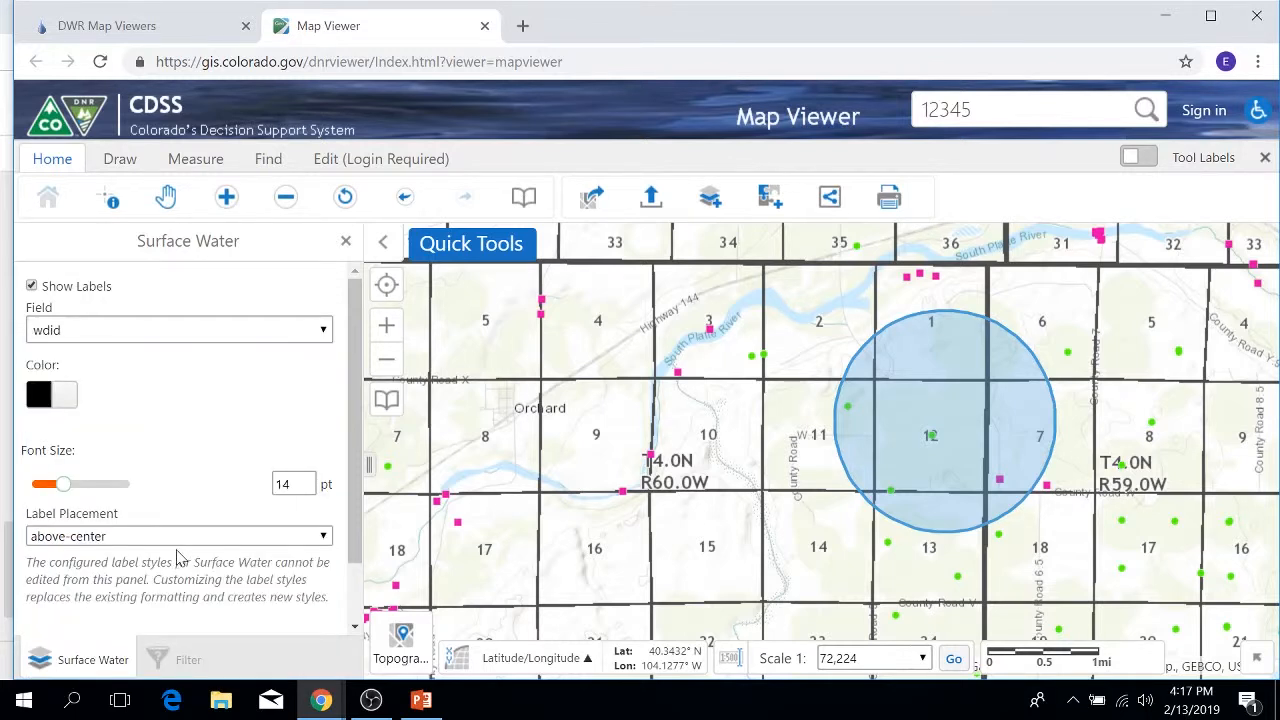
left_click_drag(354, 502, 362, 571)
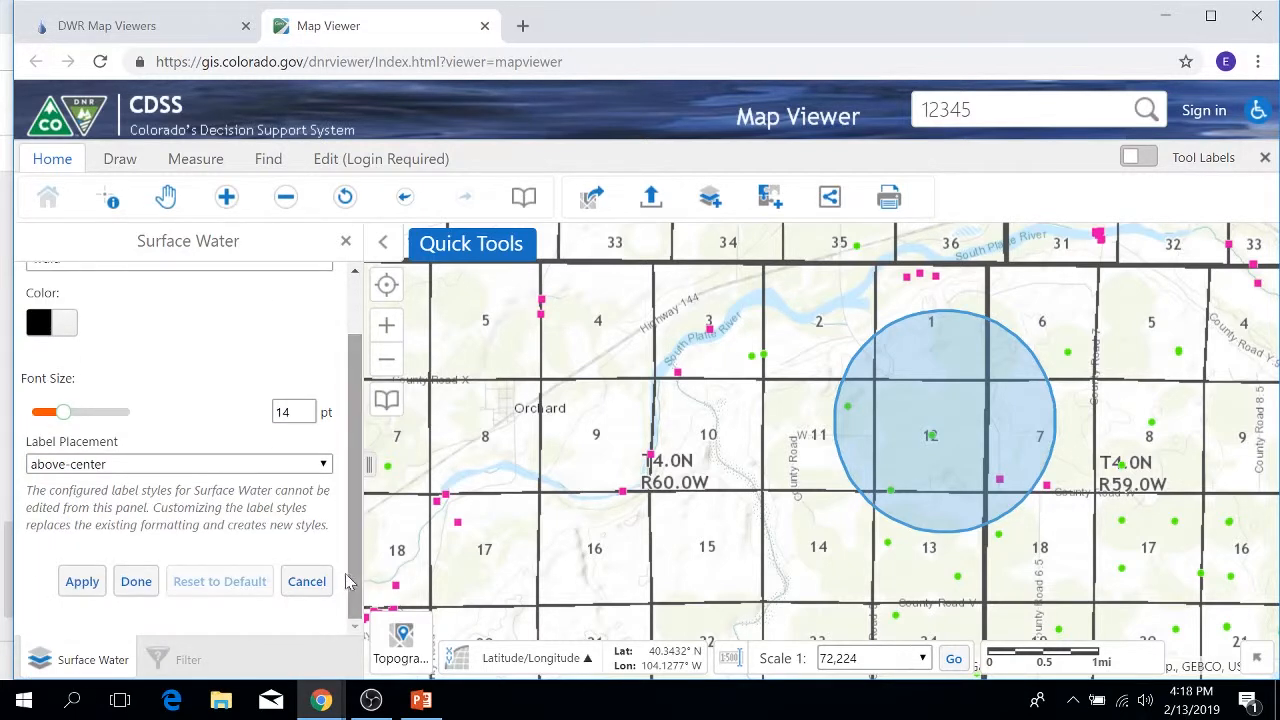
left_click(82, 583)
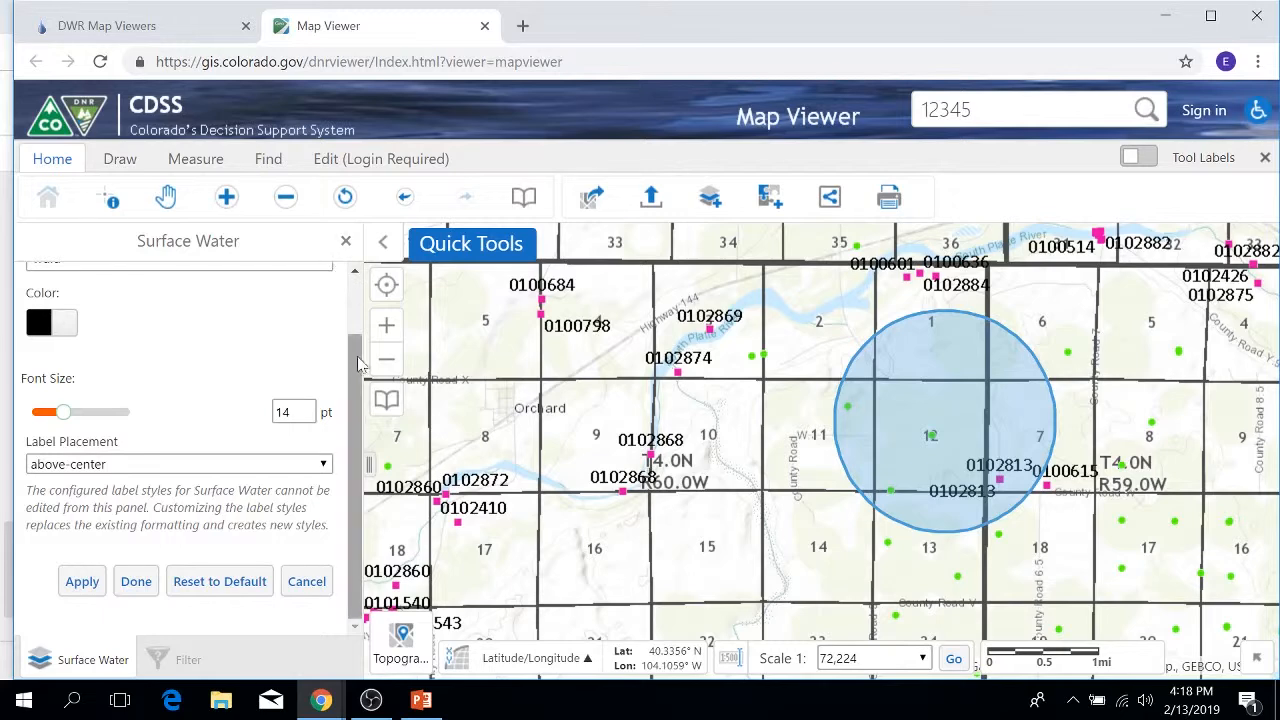
left_click_drag(359, 370, 358, 308)
left_click(347, 243)
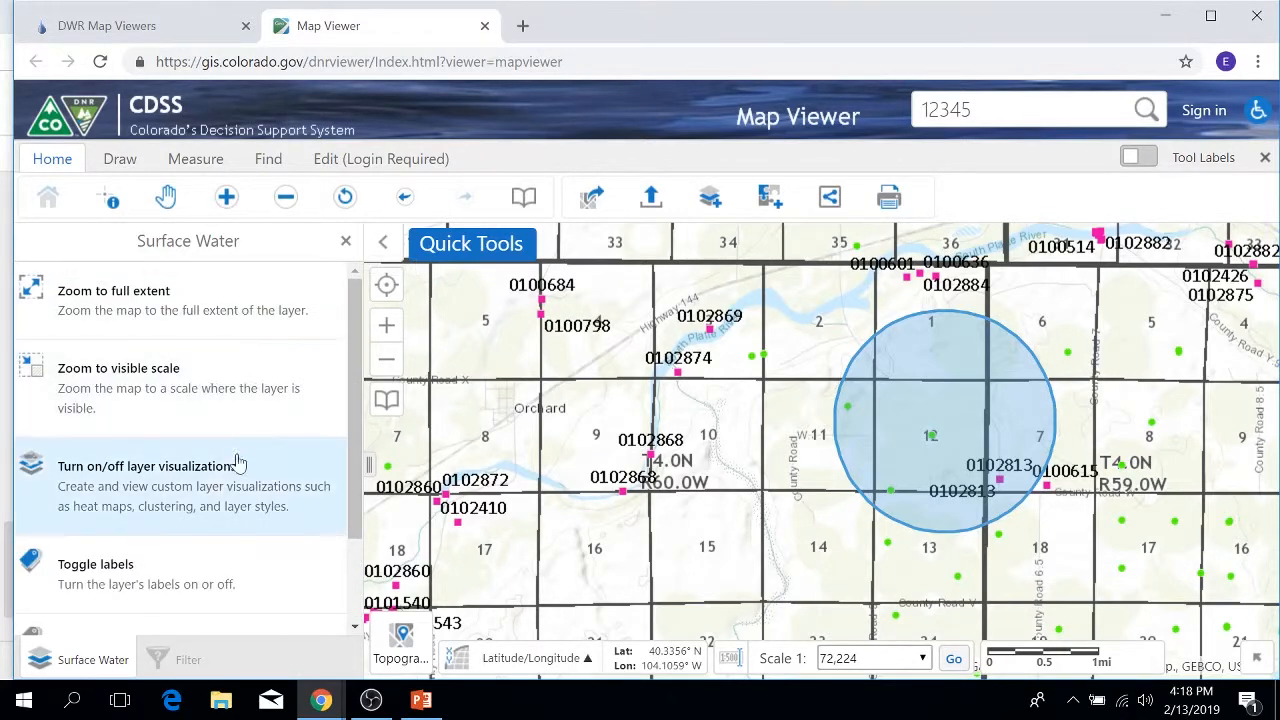
Step: Switch the Surface Water visualization to a custom style with a brown outline
left_click(210, 487)
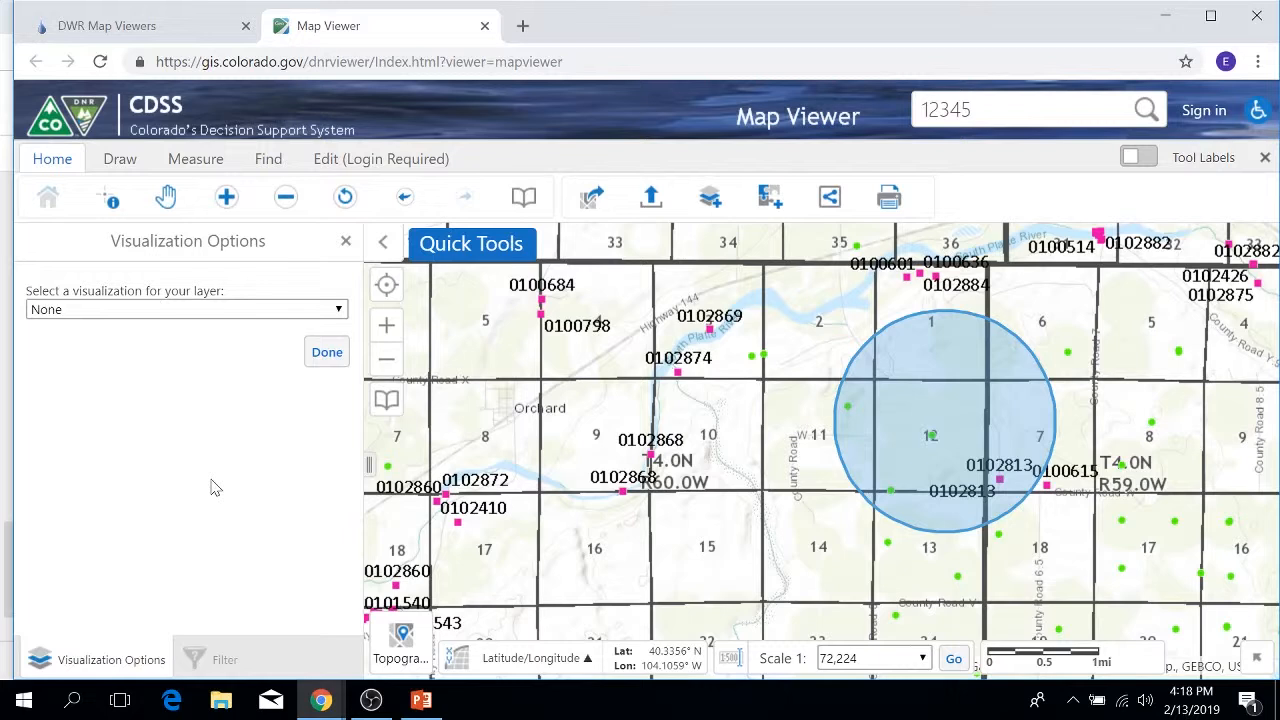
left_click(308, 311)
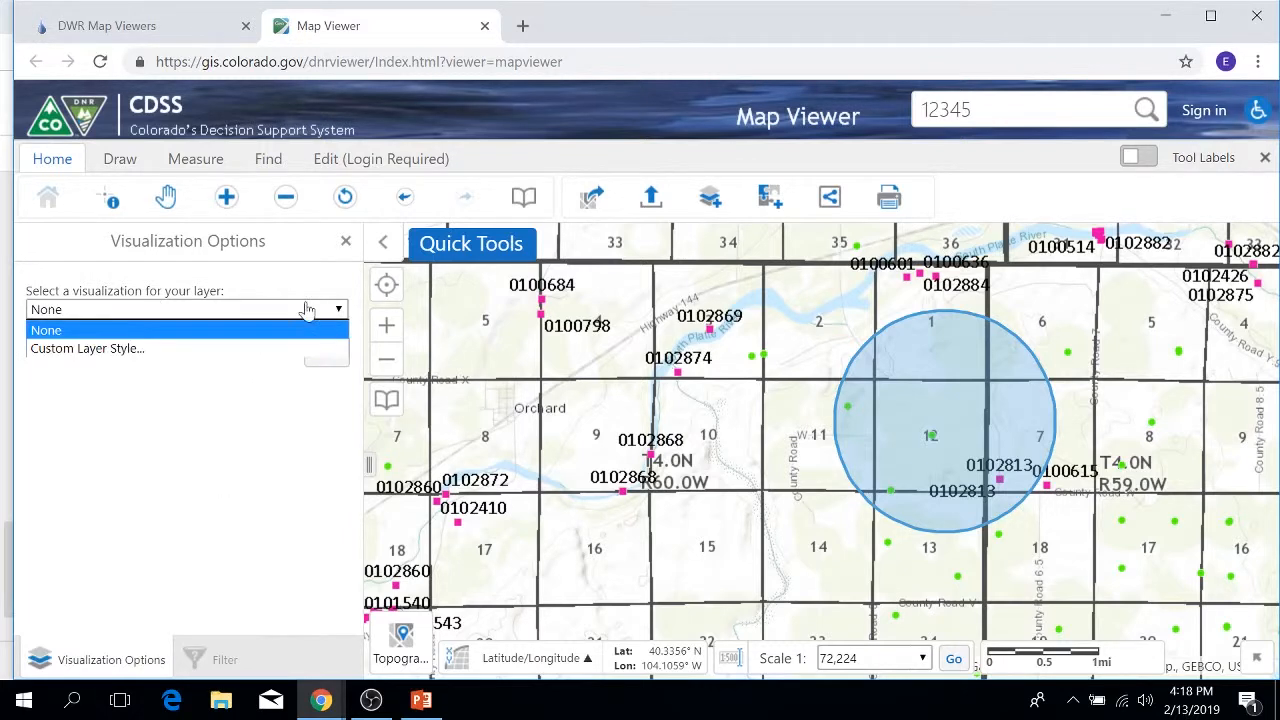
left_click(110, 350)
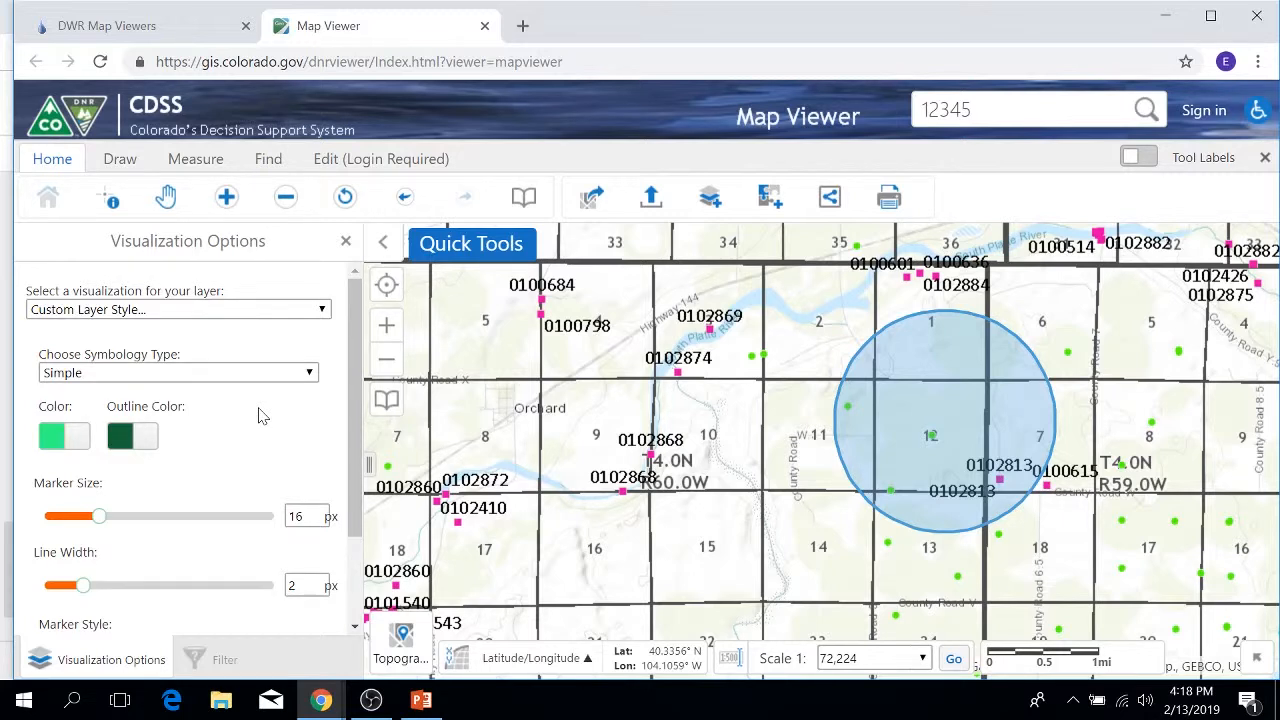
scroll(258, 415, "down", 2)
left_click(140, 350)
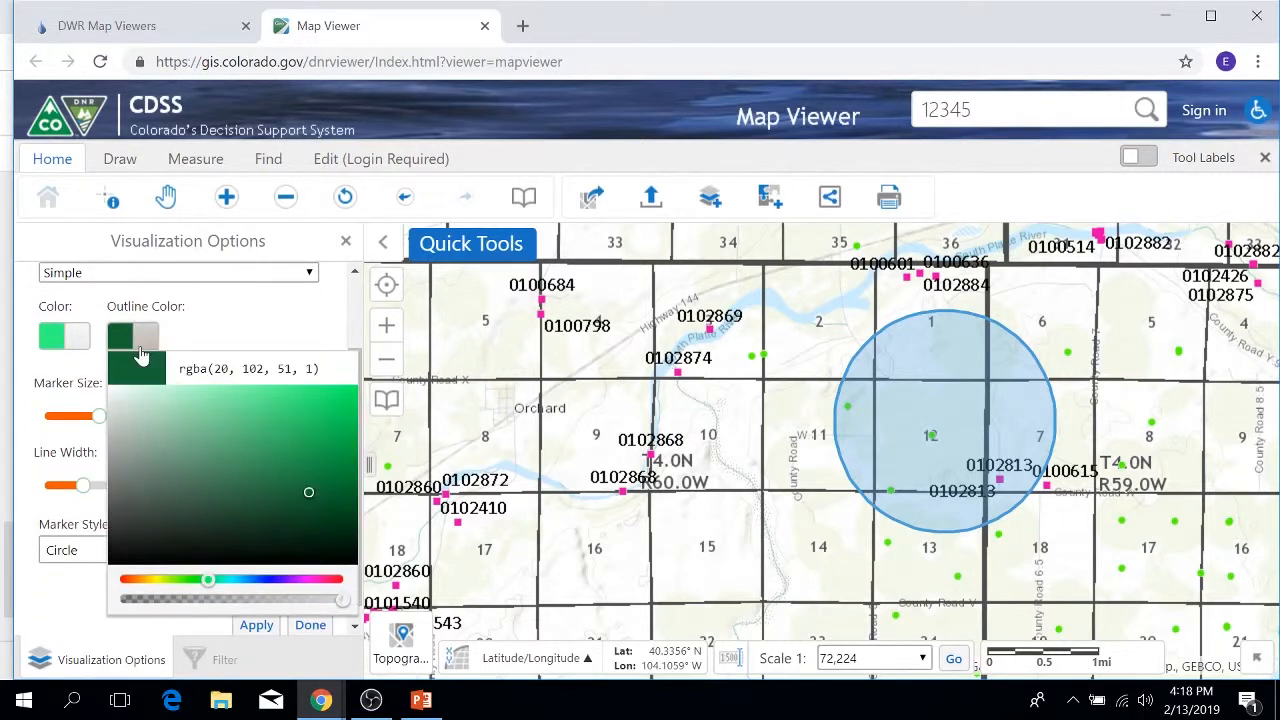
left_click(326, 588)
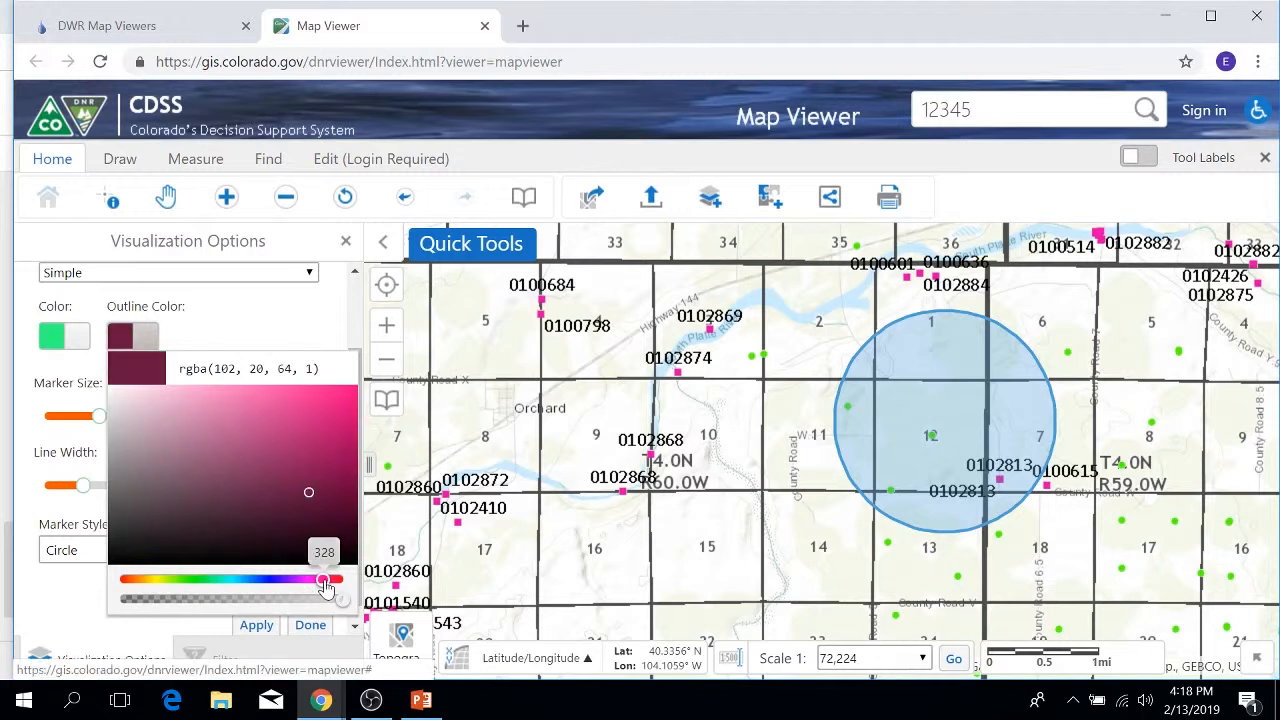
left_click(208, 584)
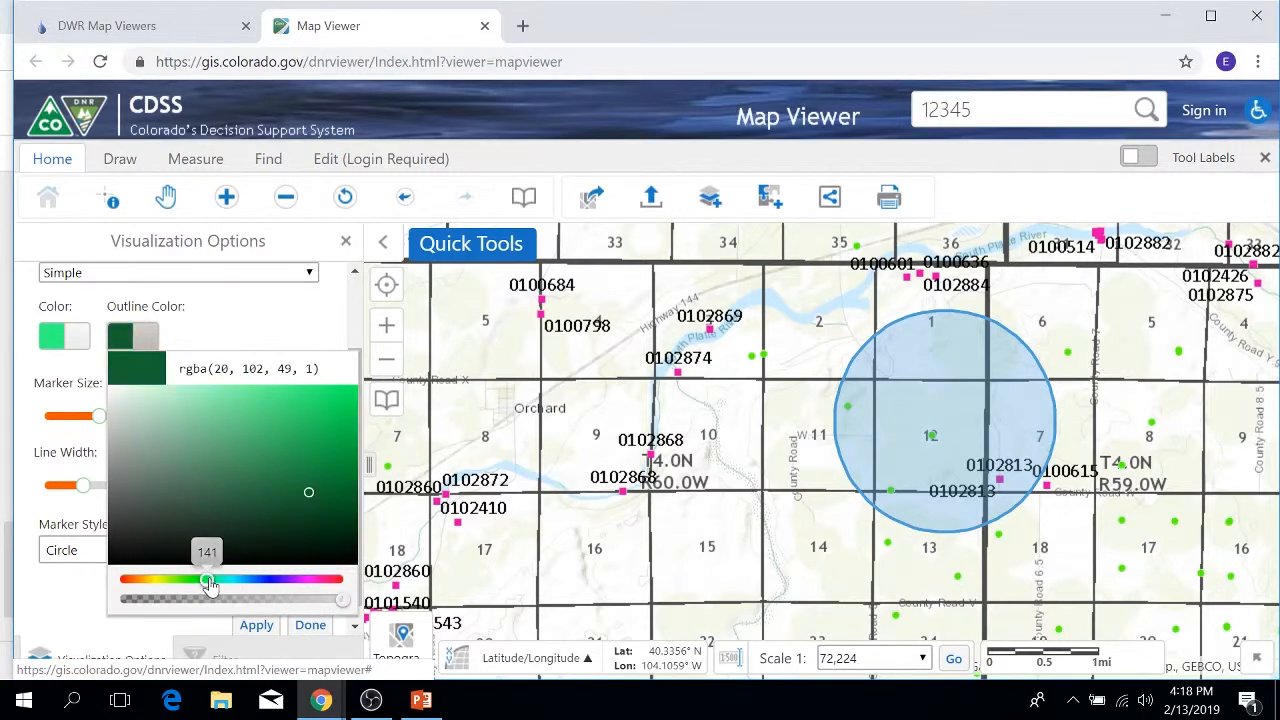
left_click(138, 584)
left_click(213, 317)
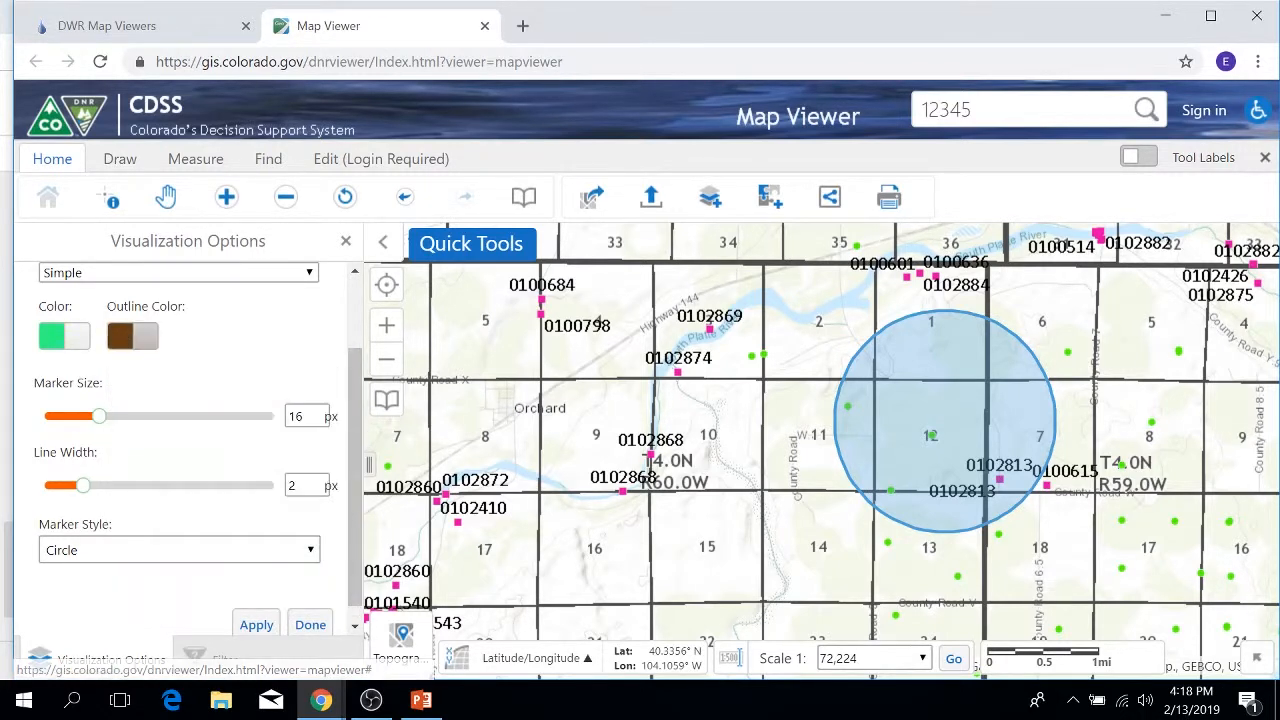
Step: Fill the Surface Water symbols orange and apply the 16 px circle style
left_click(60, 338)
left_click(68, 580)
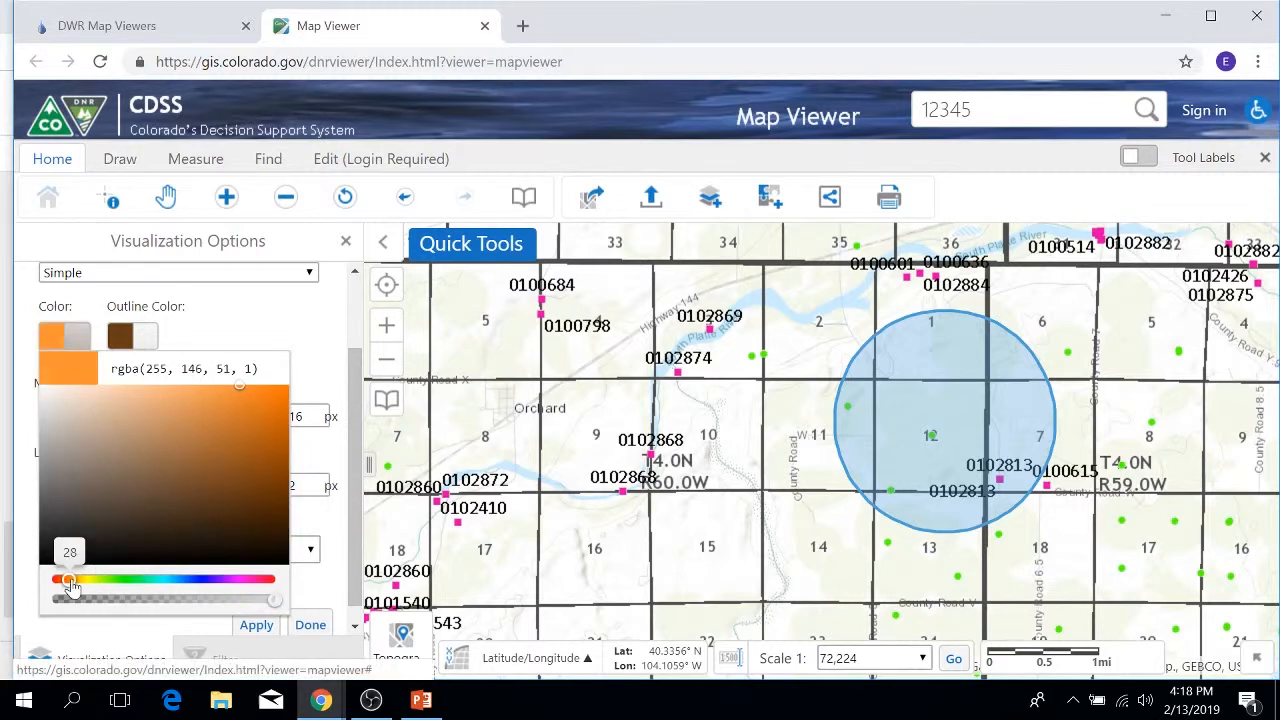
left_click(245, 345)
left_click(258, 622)
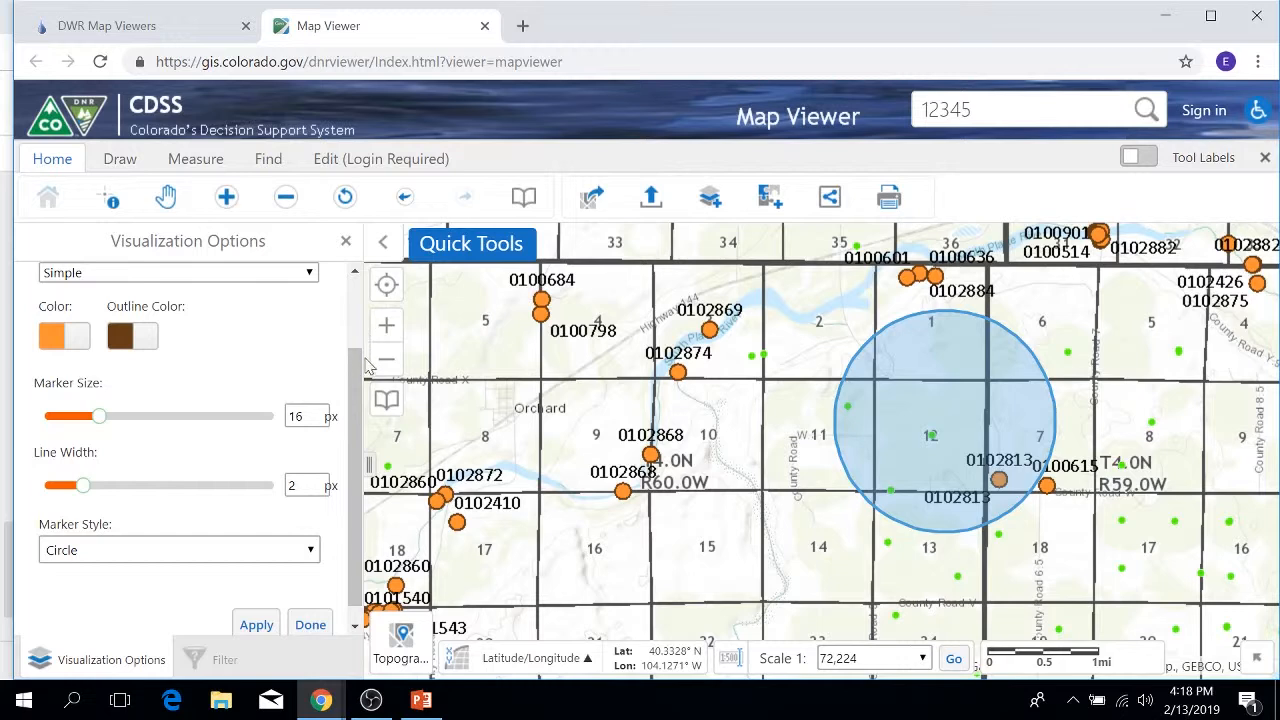
scroll(337, 294, "up", 1)
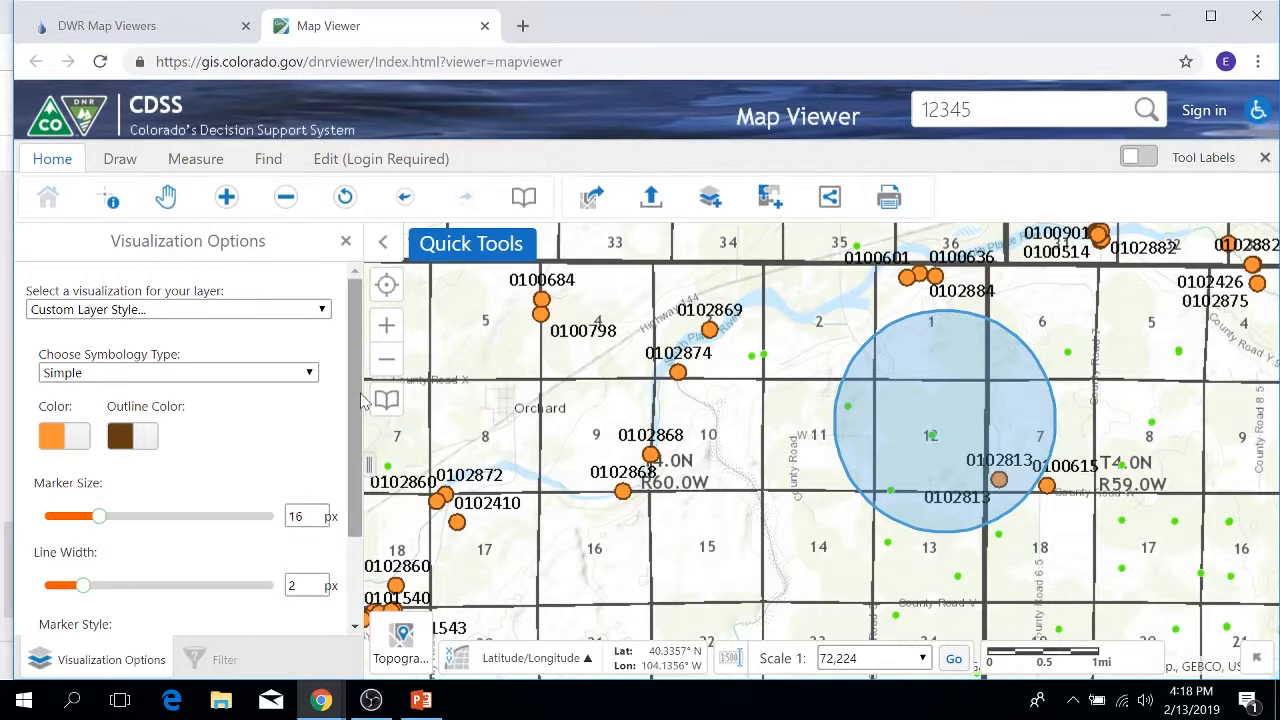
left_click(346, 243)
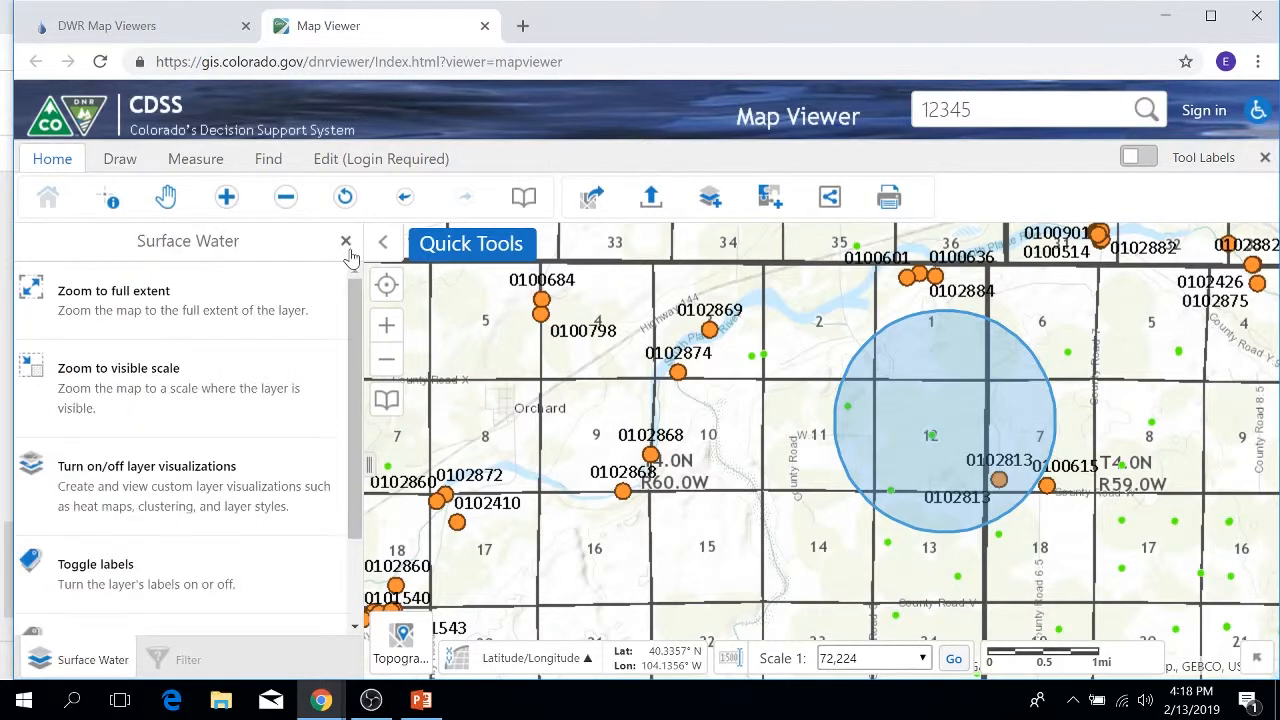
scroll(278, 405, "down", 2)
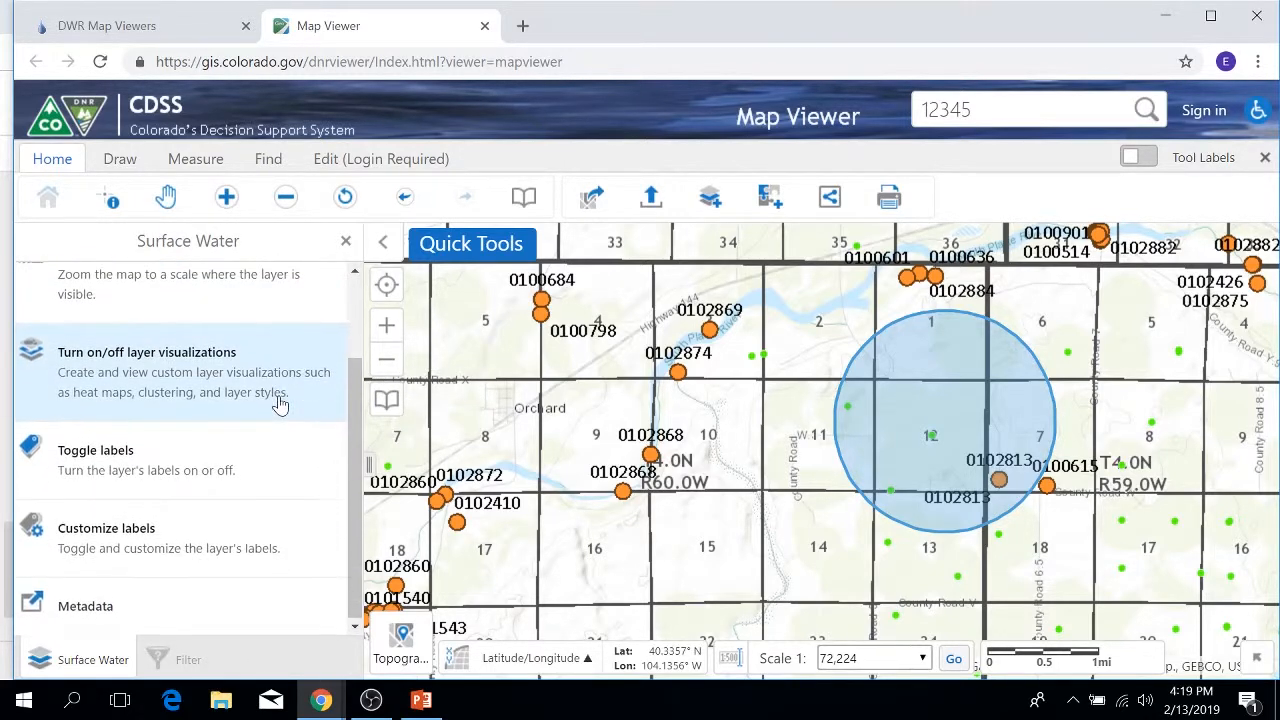
left_click(191, 462)
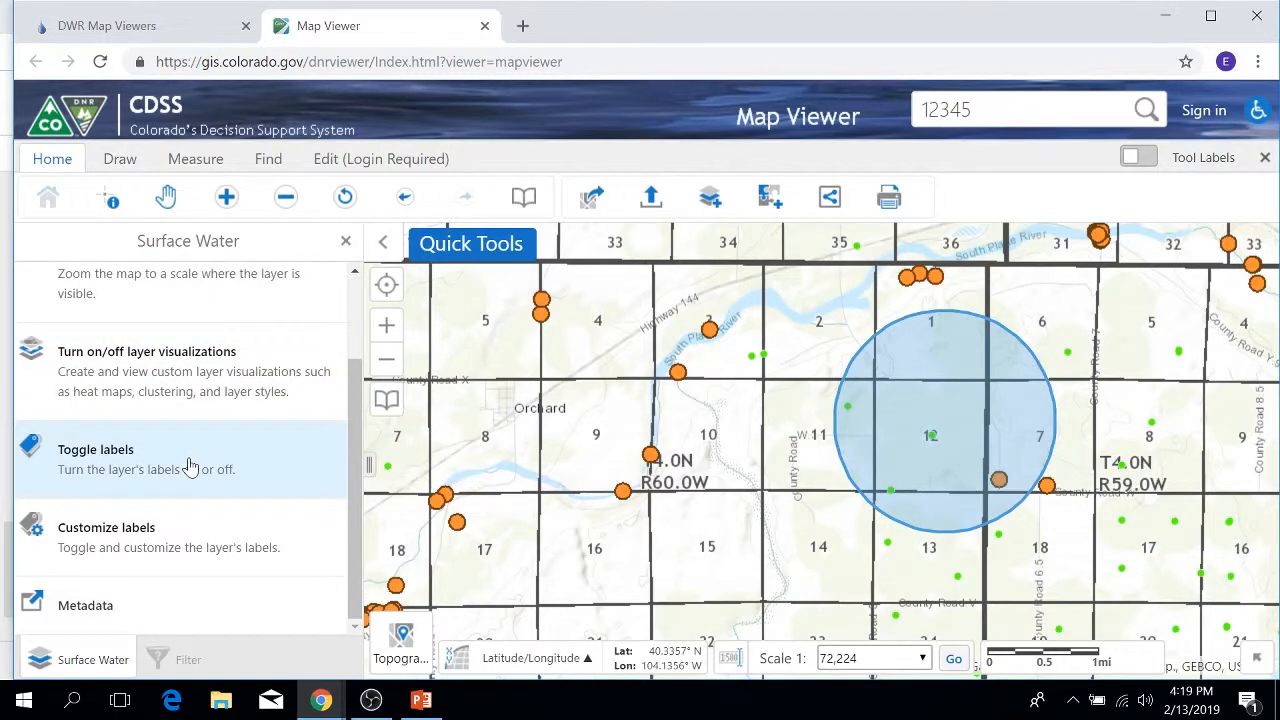
left_click(191, 468)
left_click(190, 468)
left_click(200, 472)
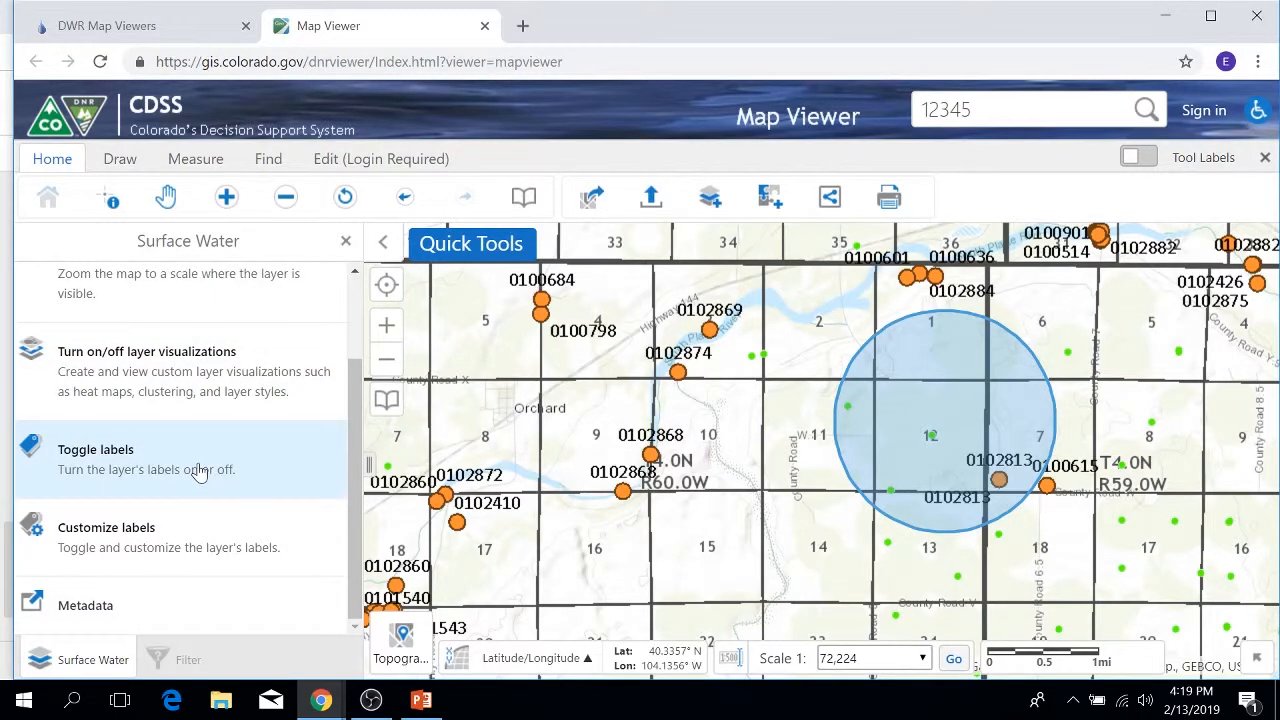
left_click(114, 614)
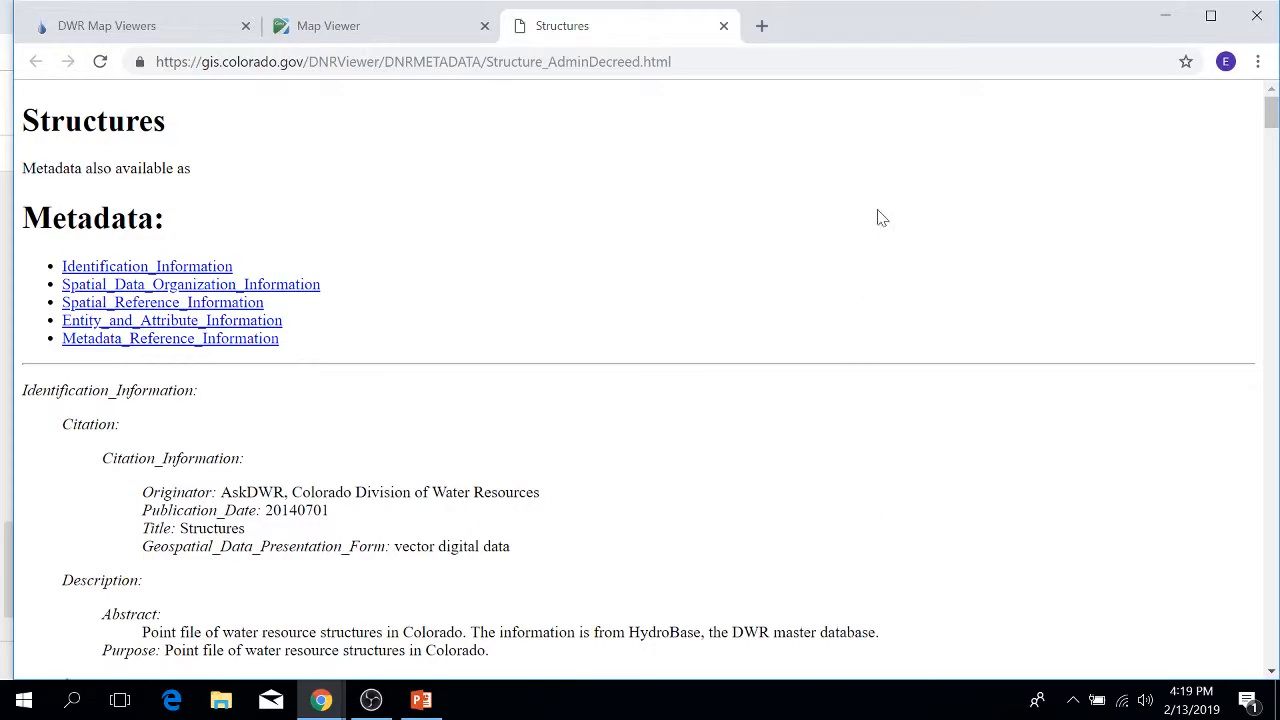
Step: Read through the Structures metadata attribute definitions, then close that tab and return to the layer list
scroll(548, 349, "down", 12)
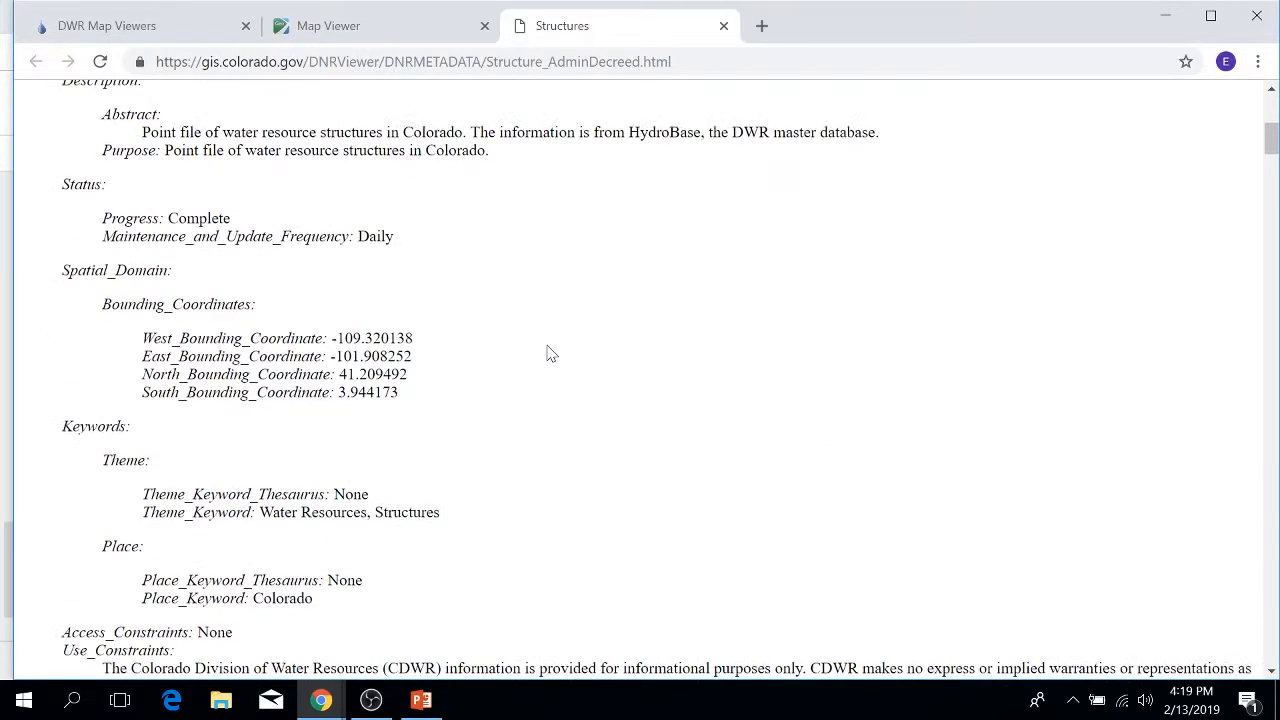
scroll(548, 357, "down", 9)
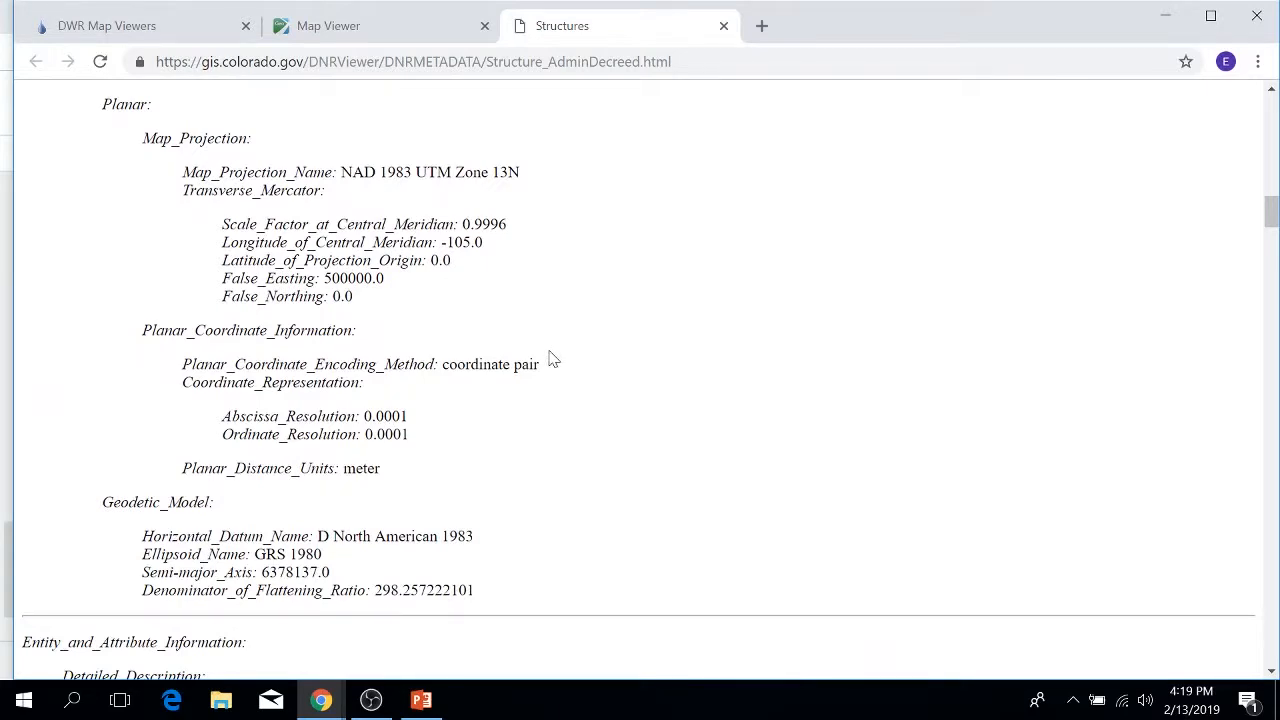
scroll(552, 360, "down", 10)
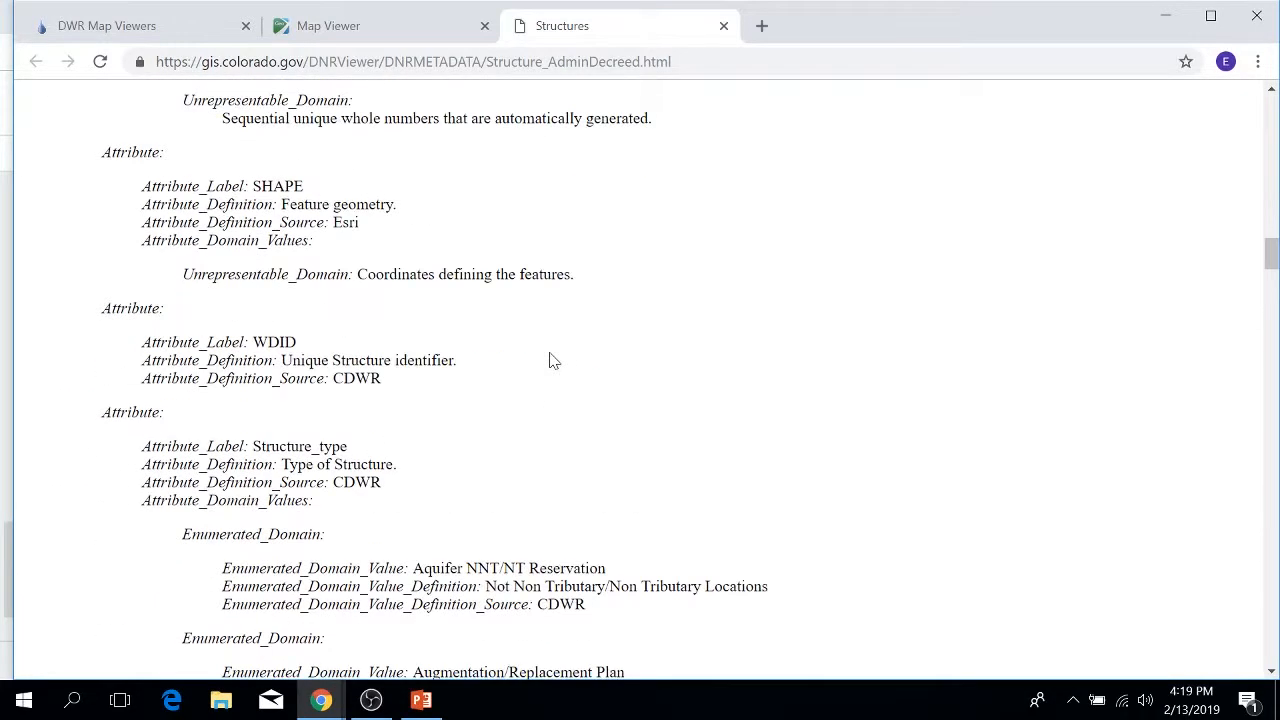
scroll(552, 360, "down", 8)
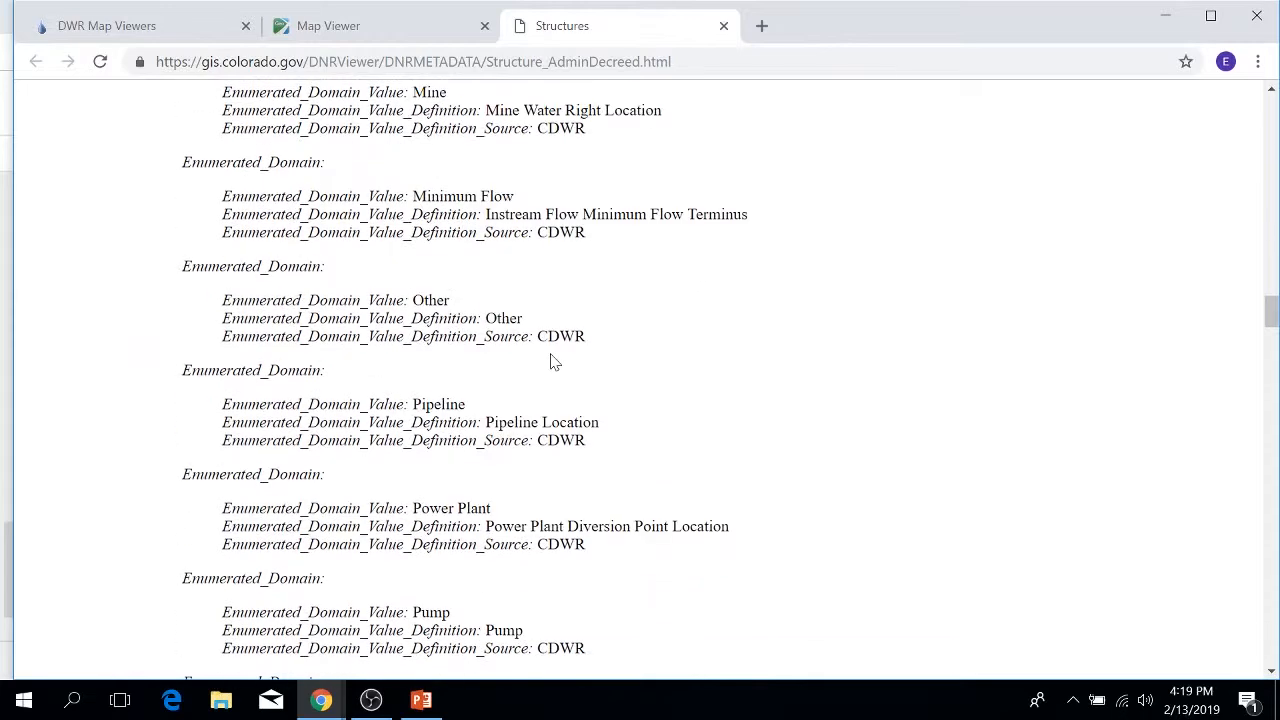
scroll(551, 360, "up", 2)
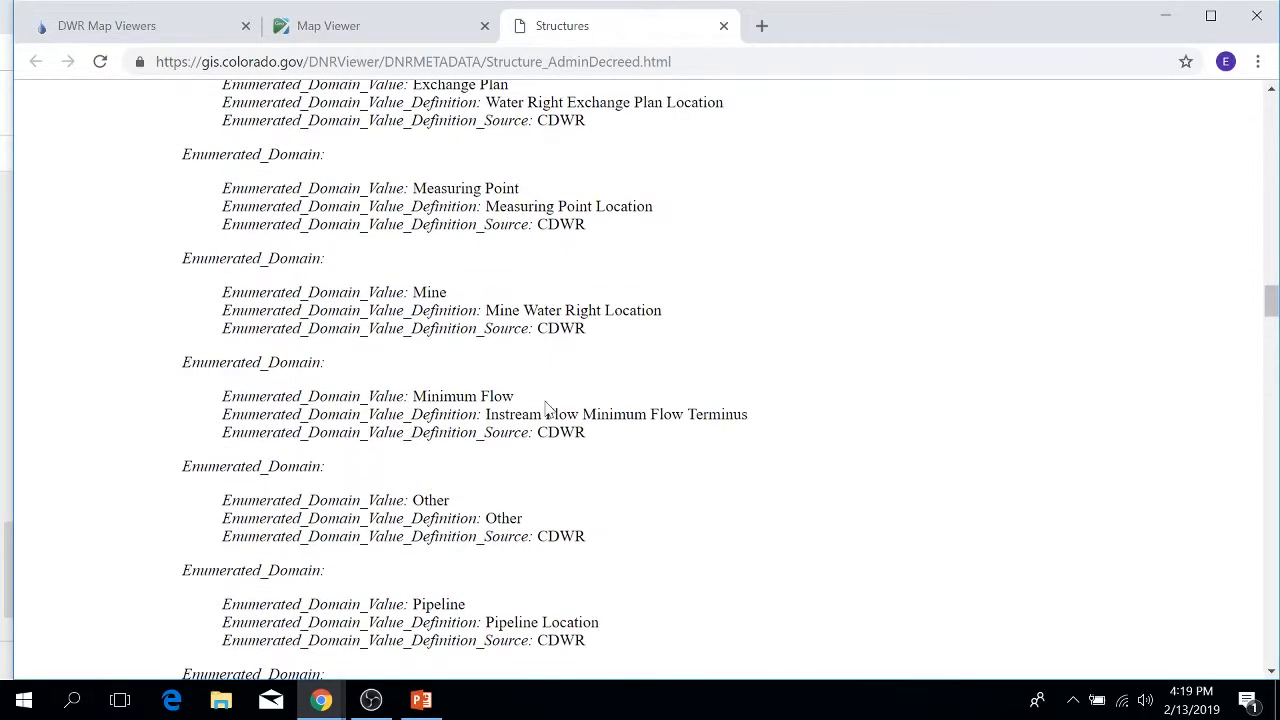
scroll(585, 420, "down", 5)
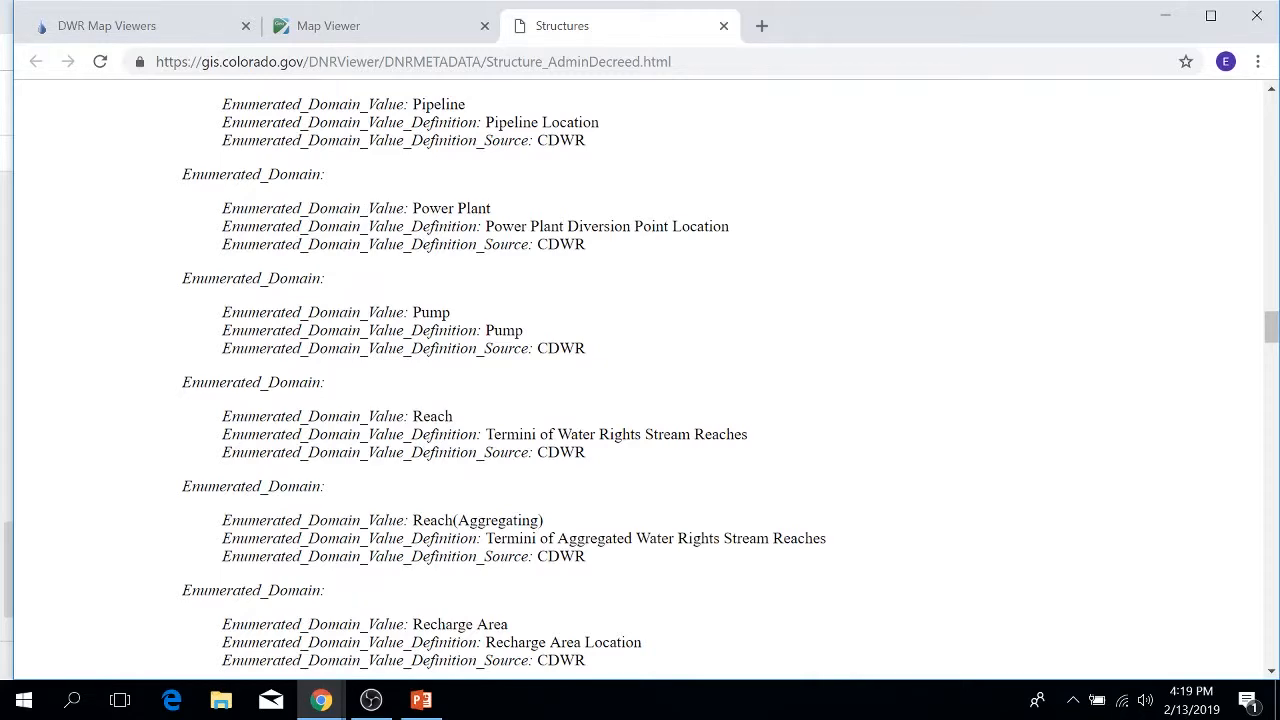
scroll(466, 432, "down", 4)
scroll(466, 432, "down", 6)
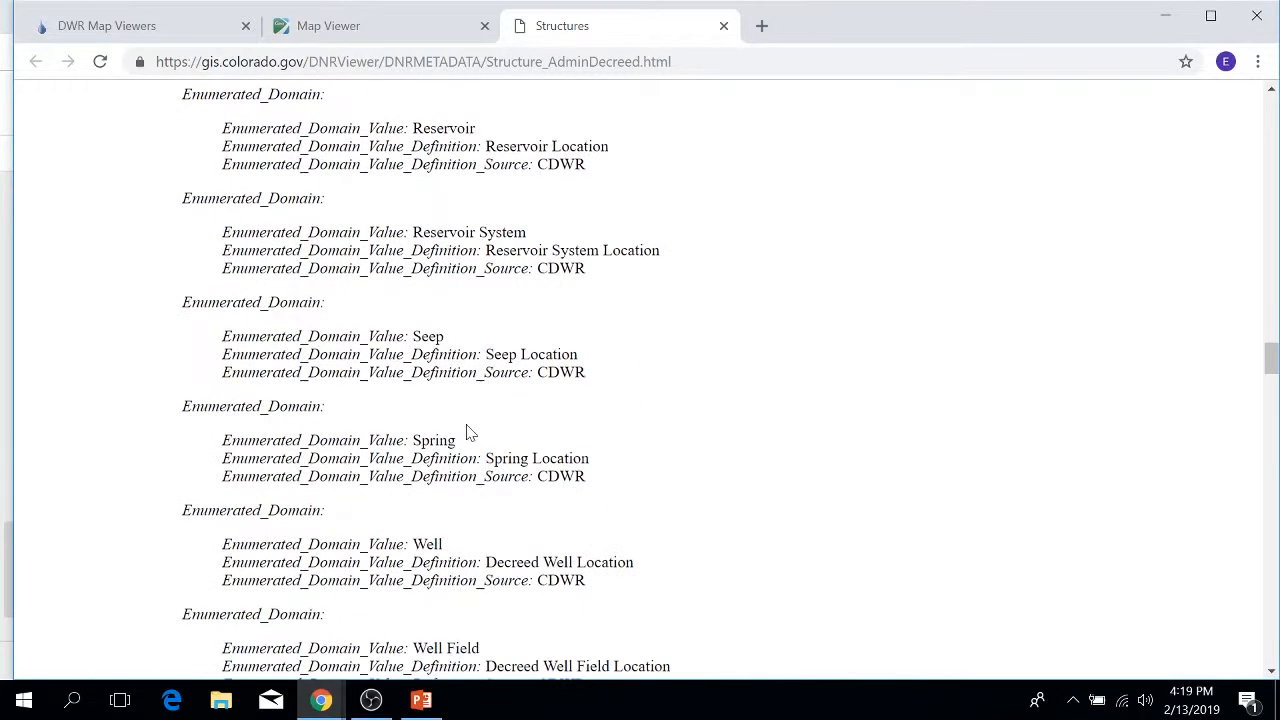
scroll(471, 432, "down", 3)
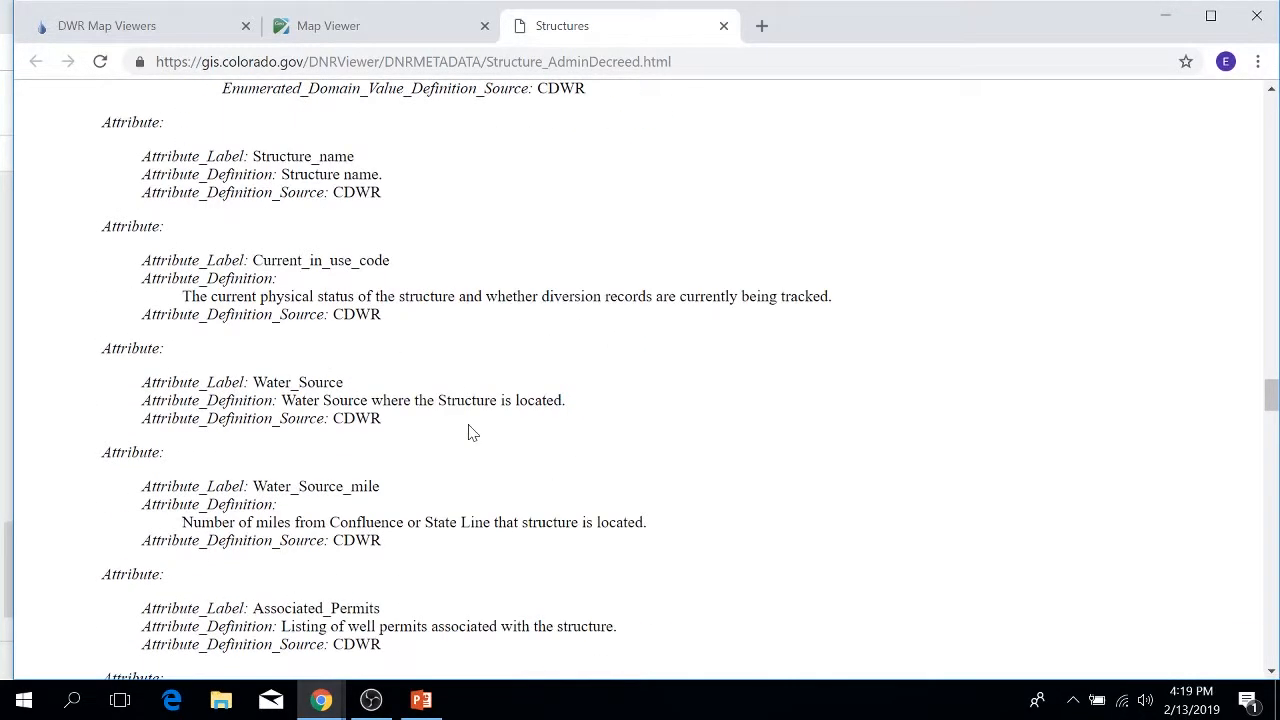
scroll(471, 432, "down", 3)
scroll(471, 432, "up", 1)
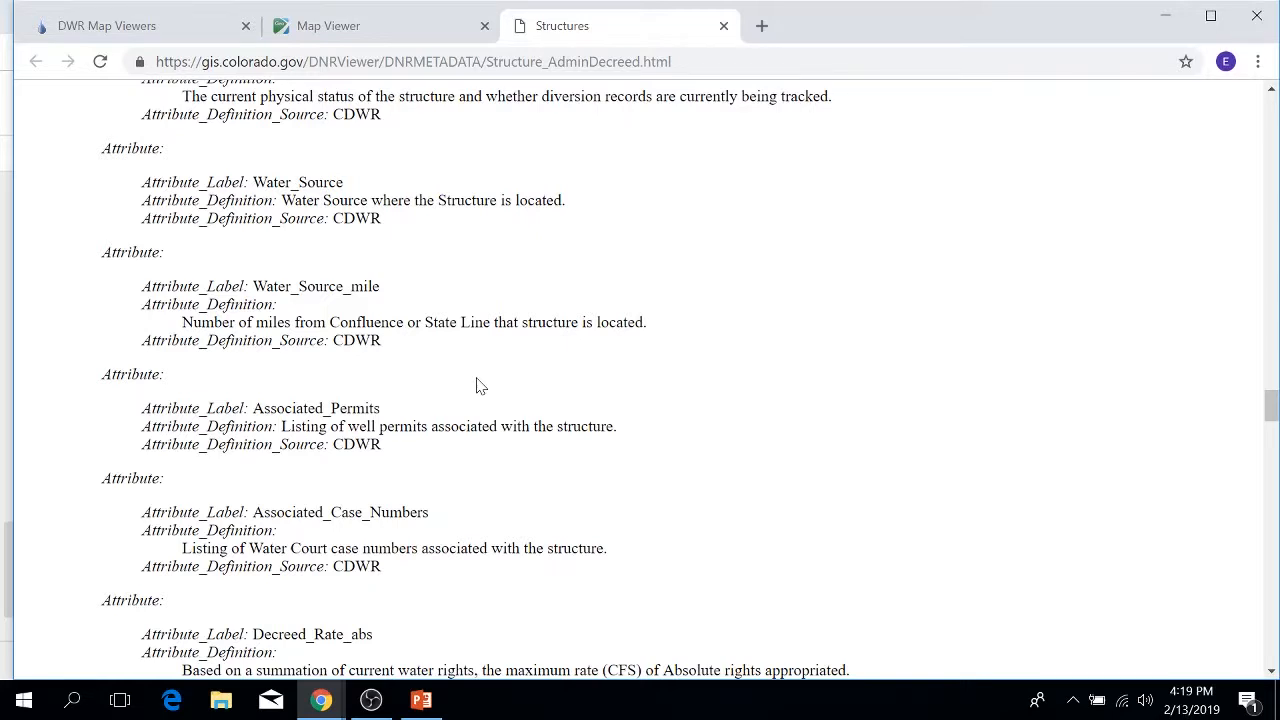
left_click(724, 25)
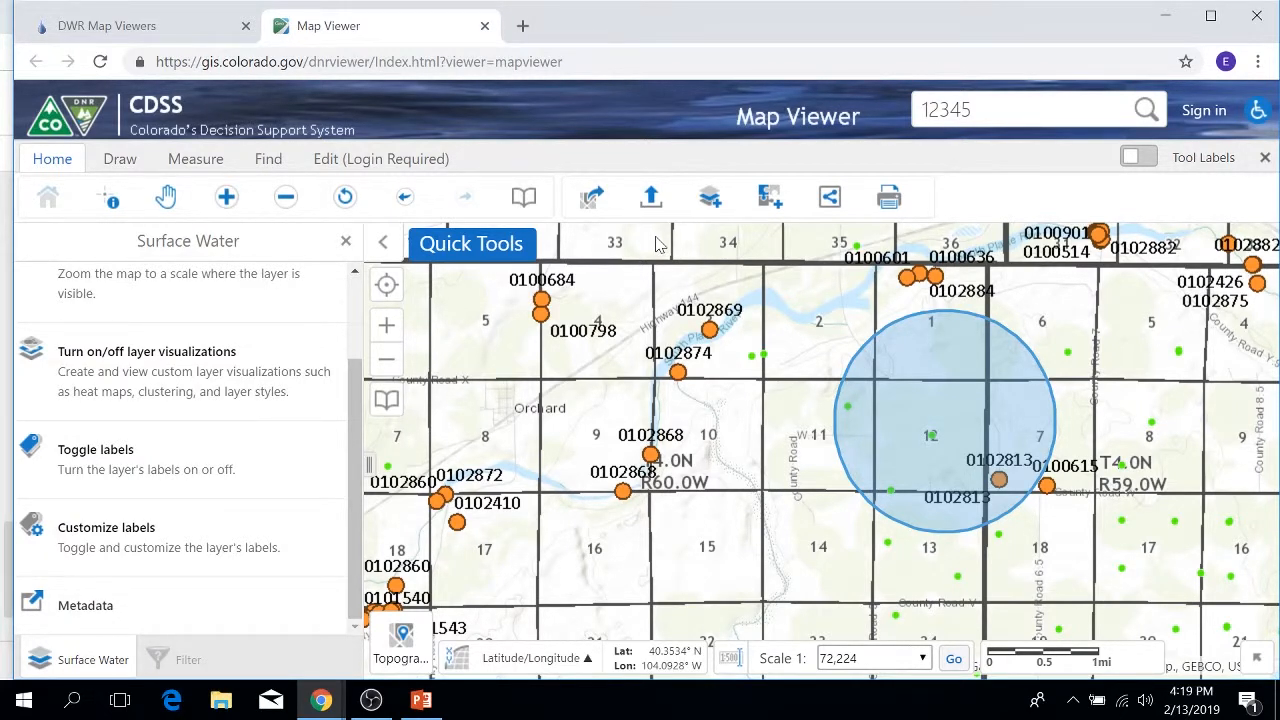
left_click(340, 245)
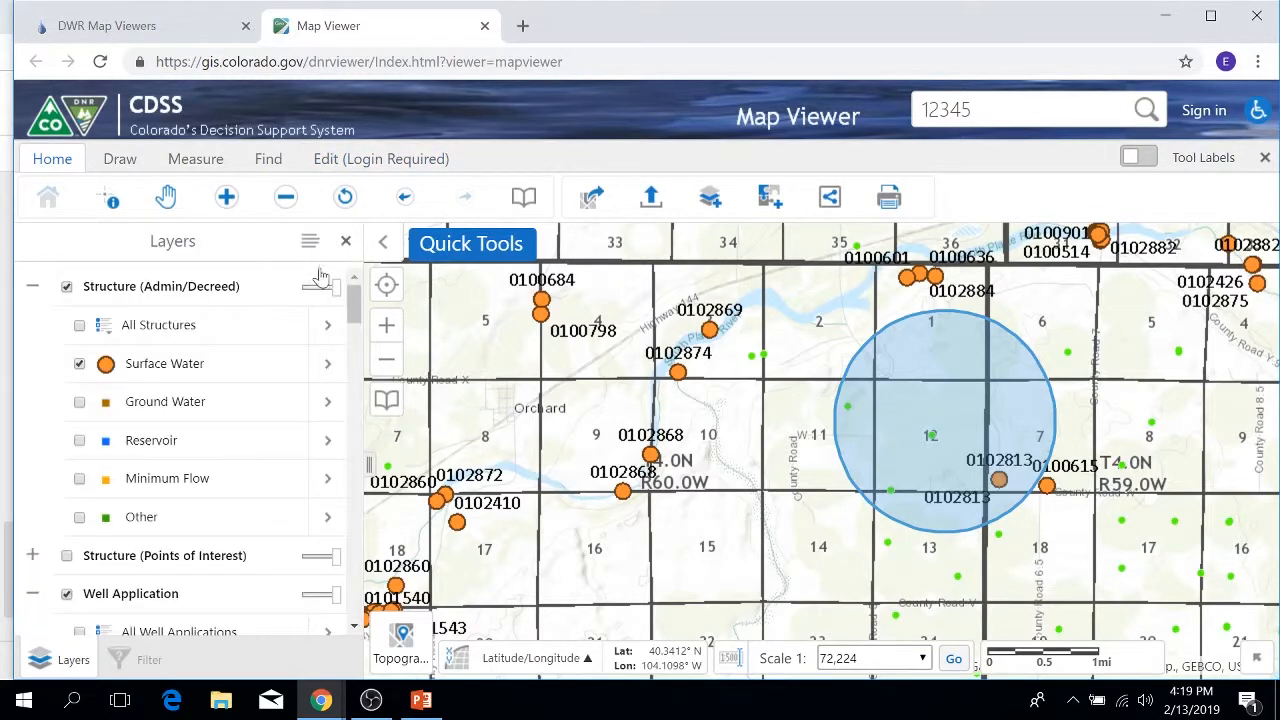
Step: Show the Ground Water layer's actions list, then bring up the bookmarked locations
left_click(330, 402)
mouse_move(368, 703)
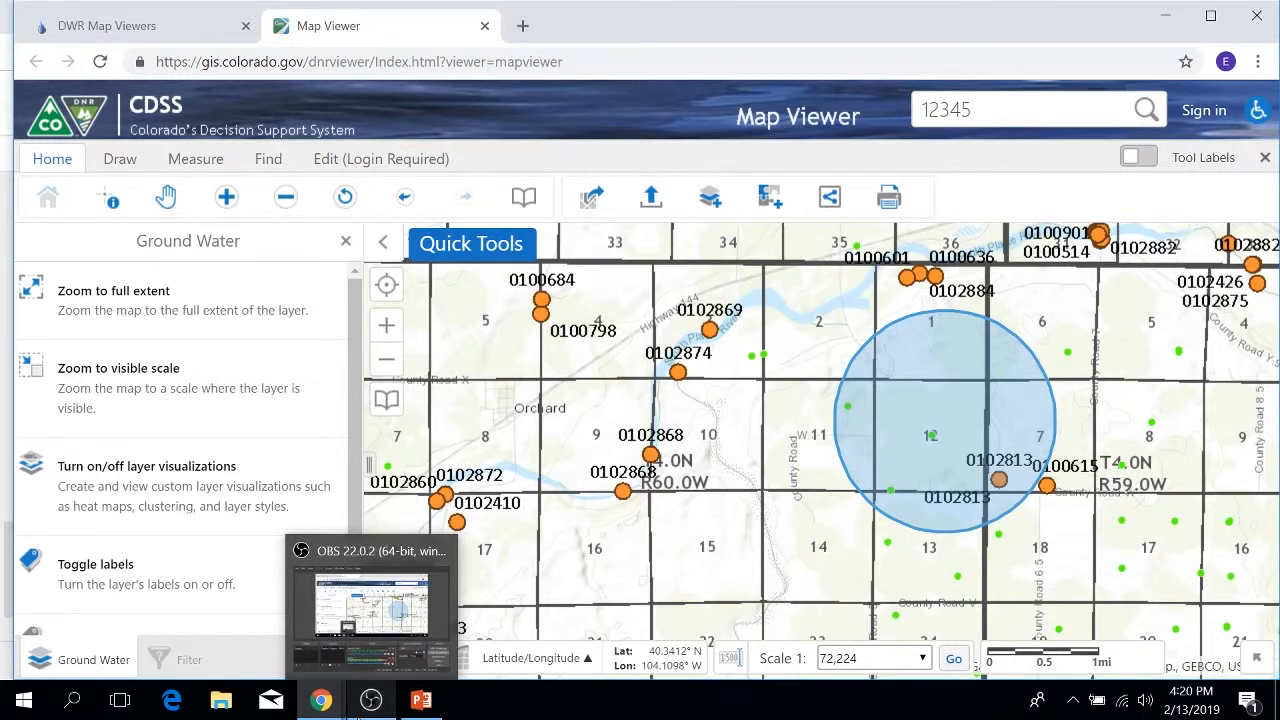
left_click(518, 201)
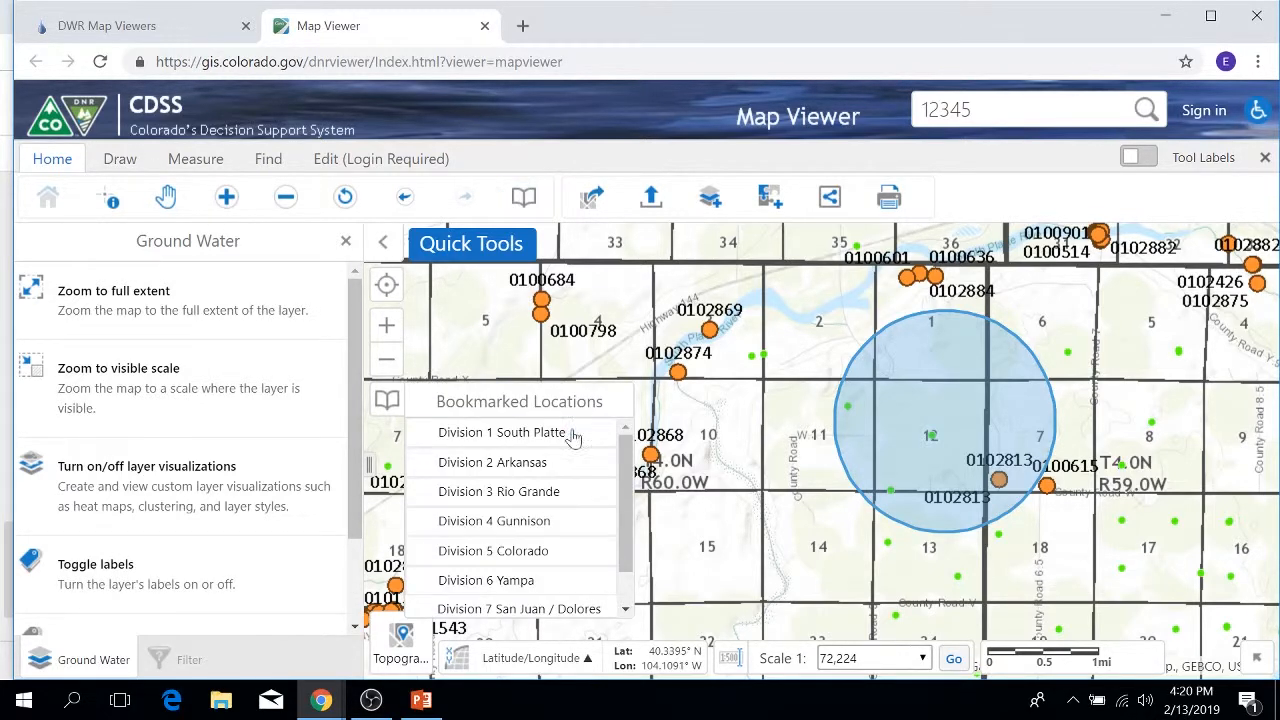
Step: Scroll through the bookmarked Division locations and switch on Tool Labels for every tool
scroll(566, 500, "down", 1)
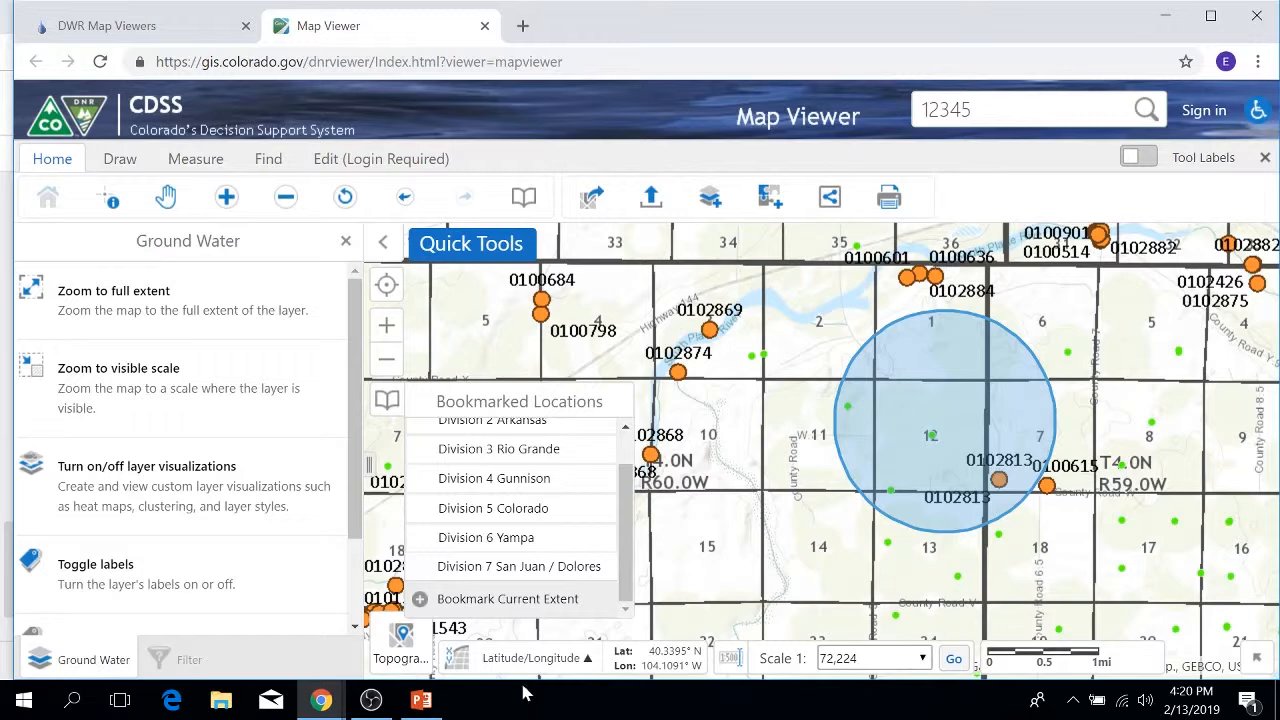
left_click(1134, 158)
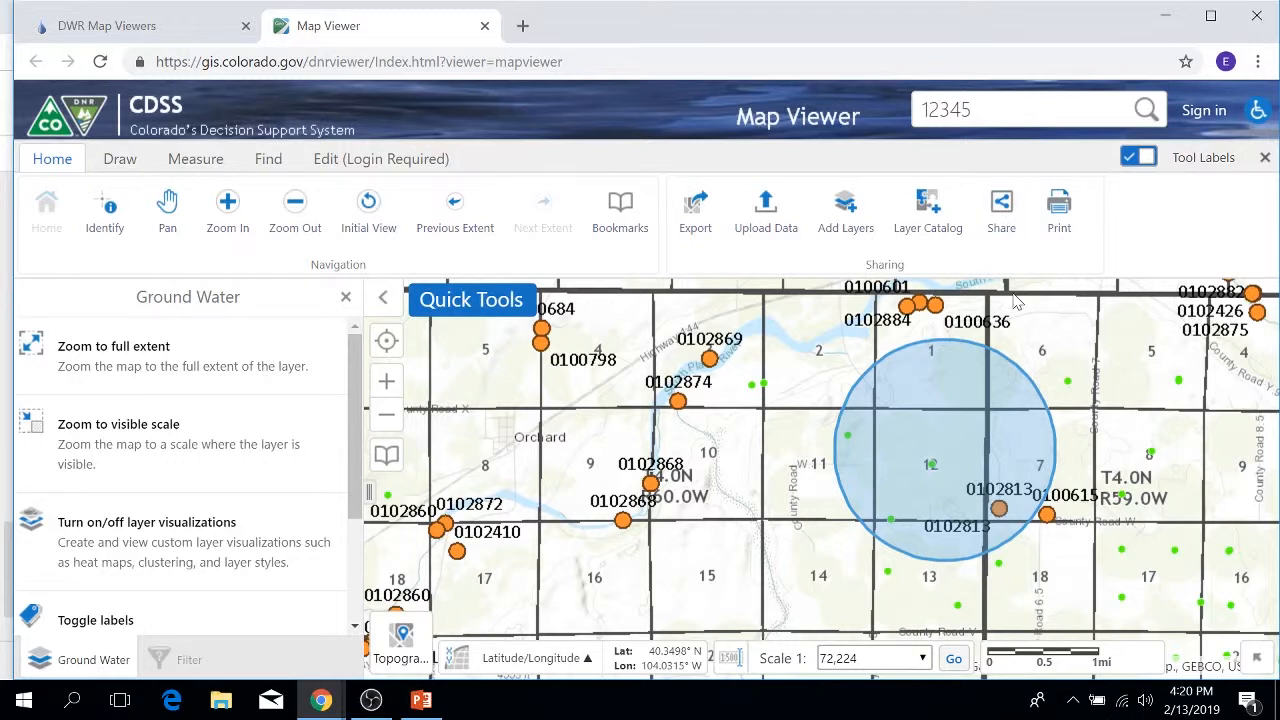
left_click(990, 200)
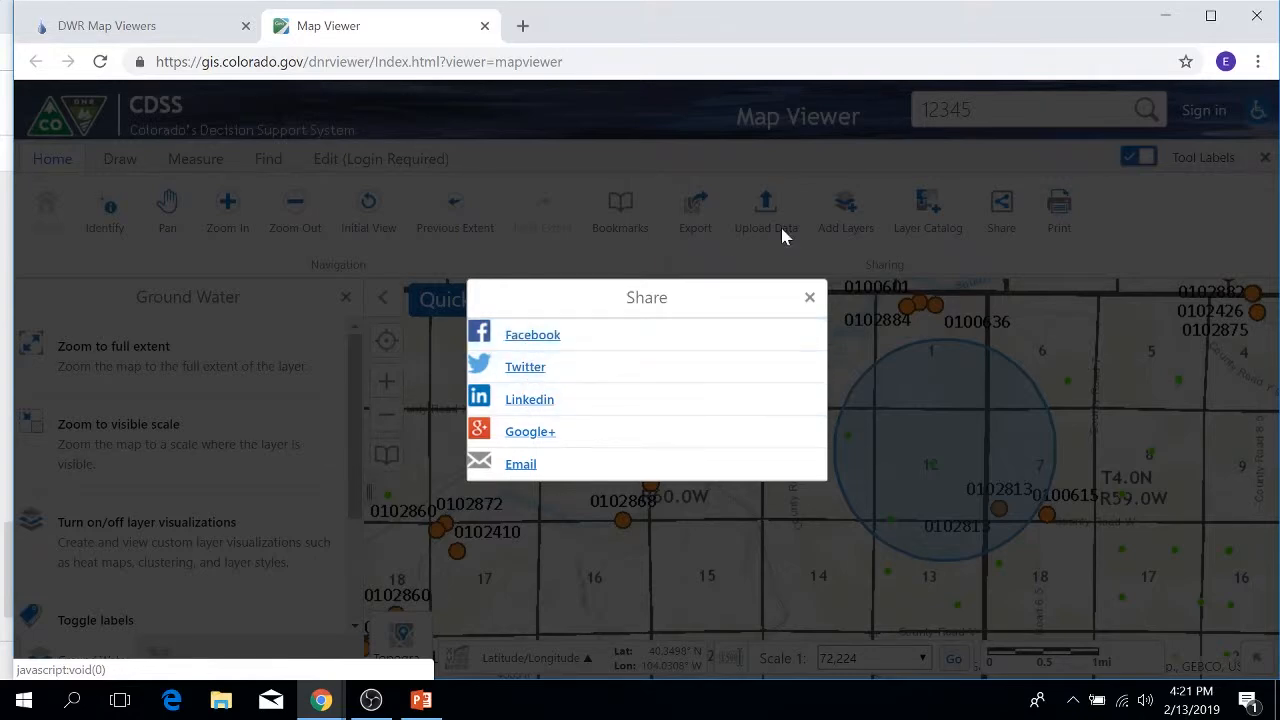
left_click(809, 300)
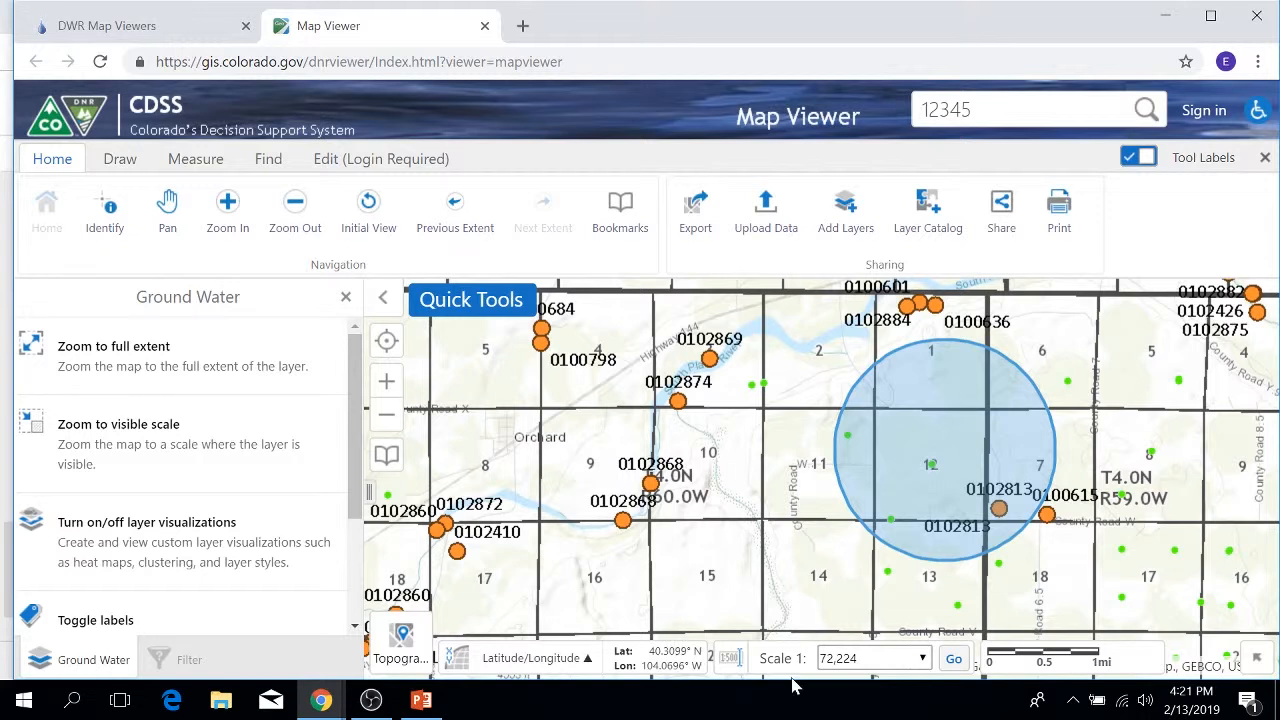